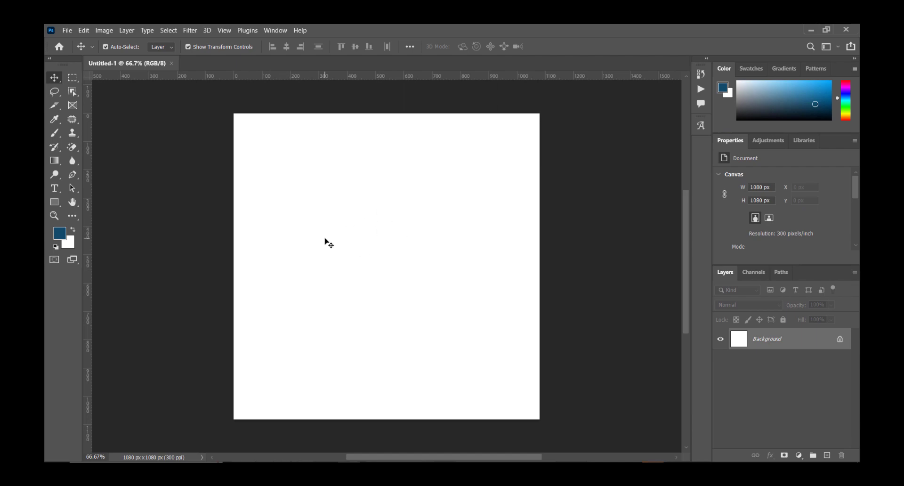
Copy Wood.png into Untitled-1 as Layer 1 along the canvas bottom, then close Wood.png
left_click(66, 30)
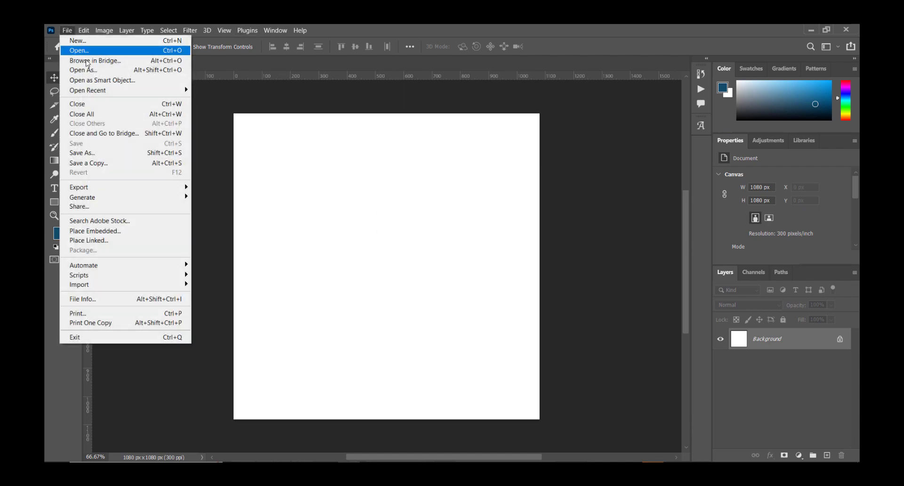
left_click(92, 50)
double_click(405, 125)
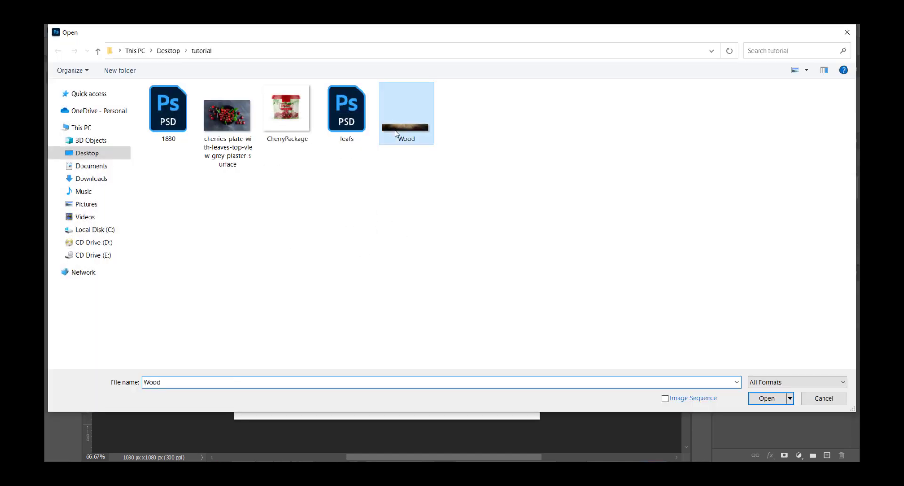
left_click_drag(372, 210, 378, 309)
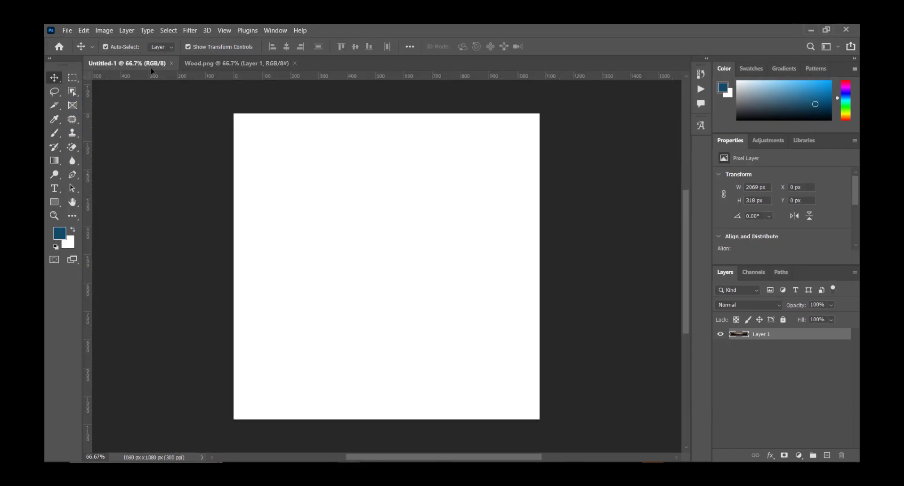
left_click_drag(463, 304, 507, 373)
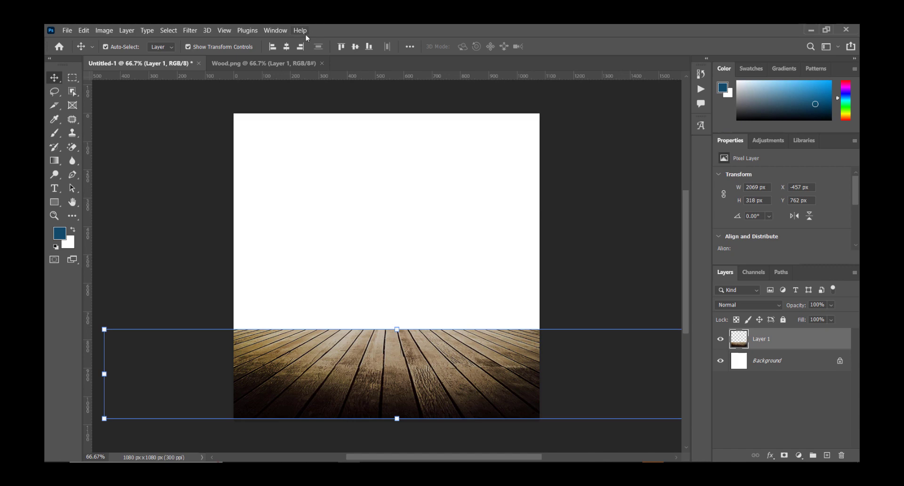
left_click(322, 63)
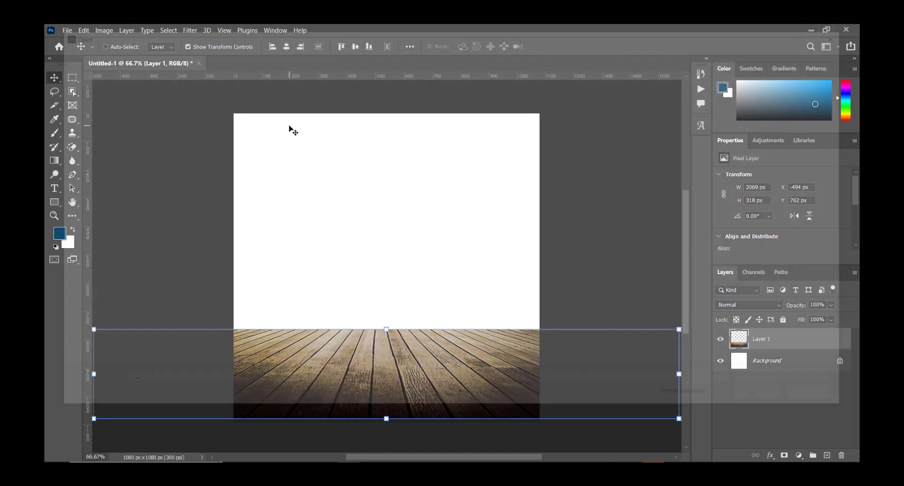
Bring CherryPackage.png into the ad as Layer 2, positioned on the wood floor
key("ctrl+o")
double_click(283, 111)
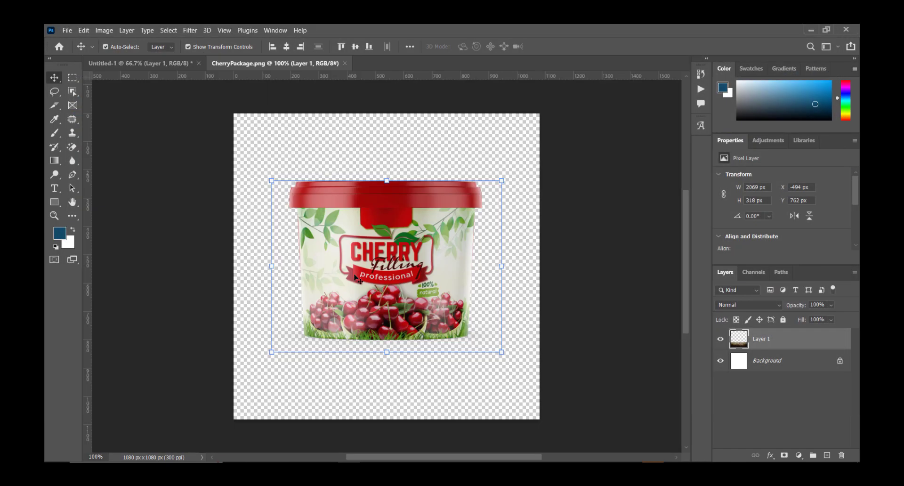
left_click_drag(356, 278, 297, 216)
left_click_drag(339, 292, 386, 282)
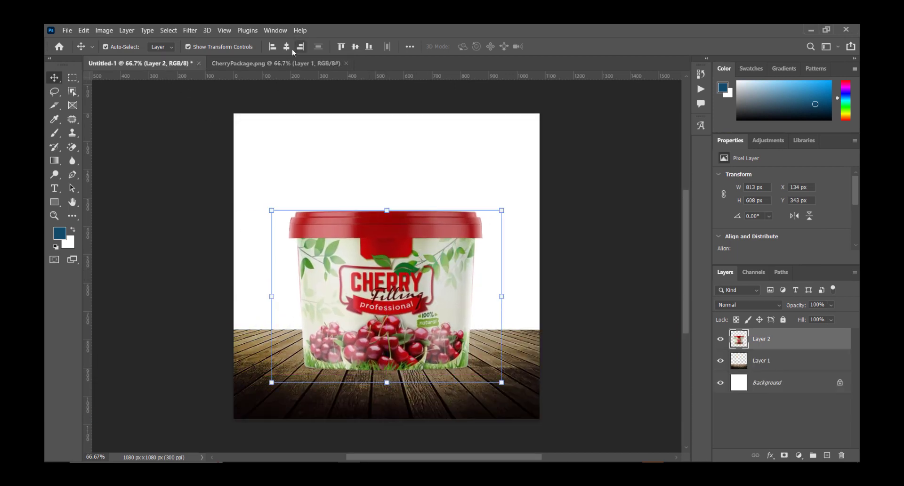
Set alignment relative to the canvas and close the CherryPackage.png file
left_click(410, 47)
left_click(433, 150)
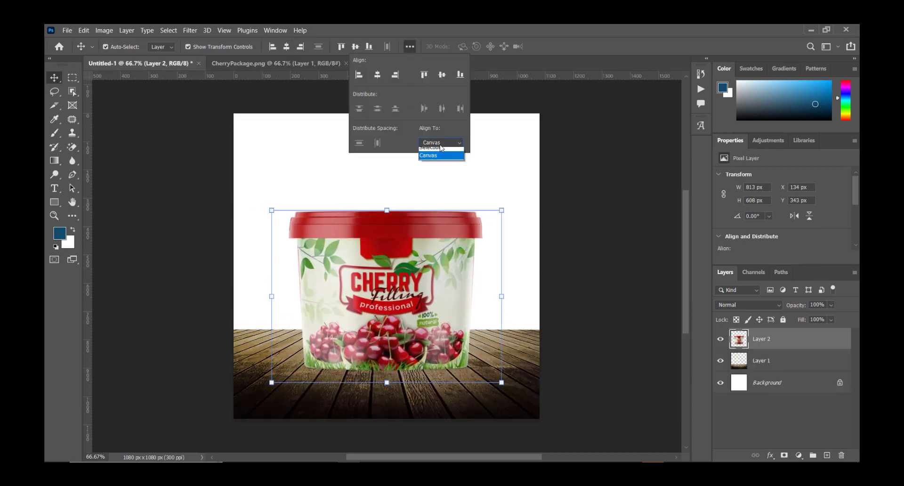
left_click(439, 159)
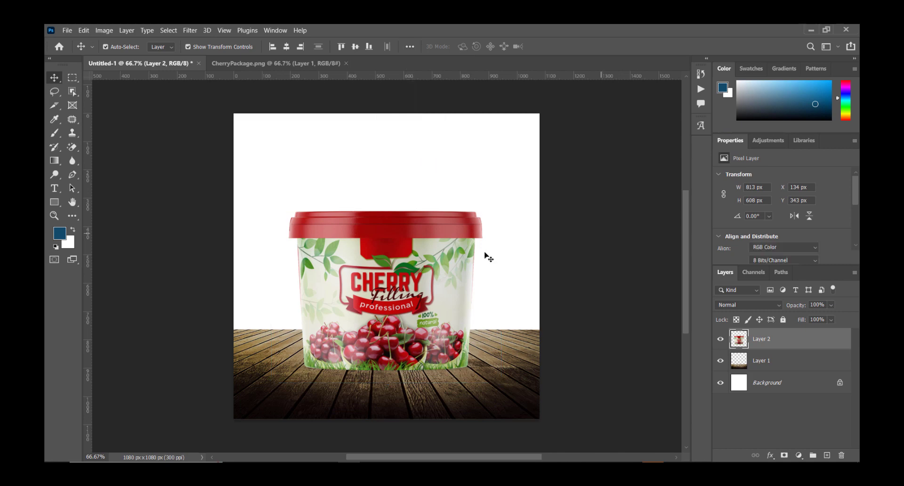
left_click(299, 62)
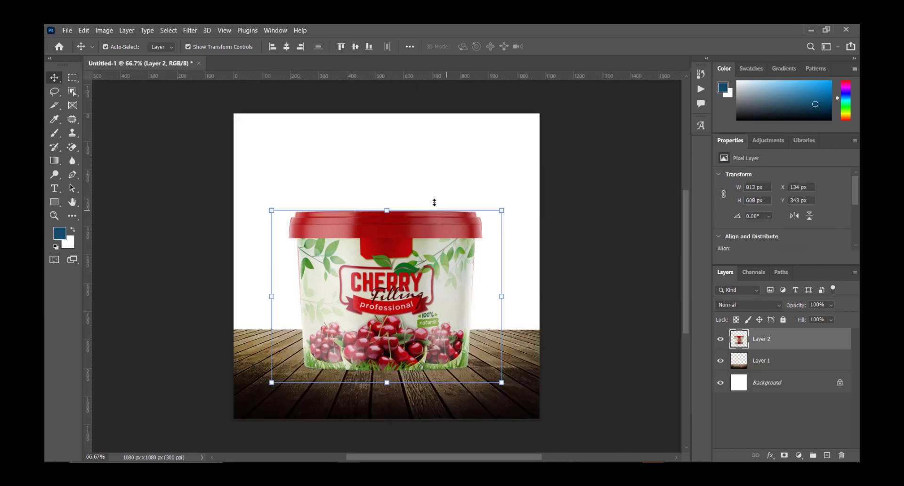
key("ctrl+o")
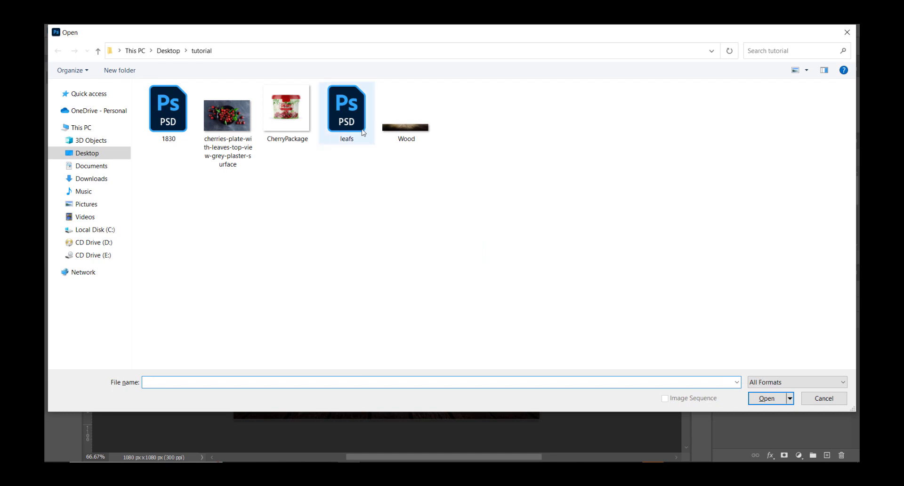
Copy the cherries plate photo into the ad and scale it to about 60%
left_click(238, 127)
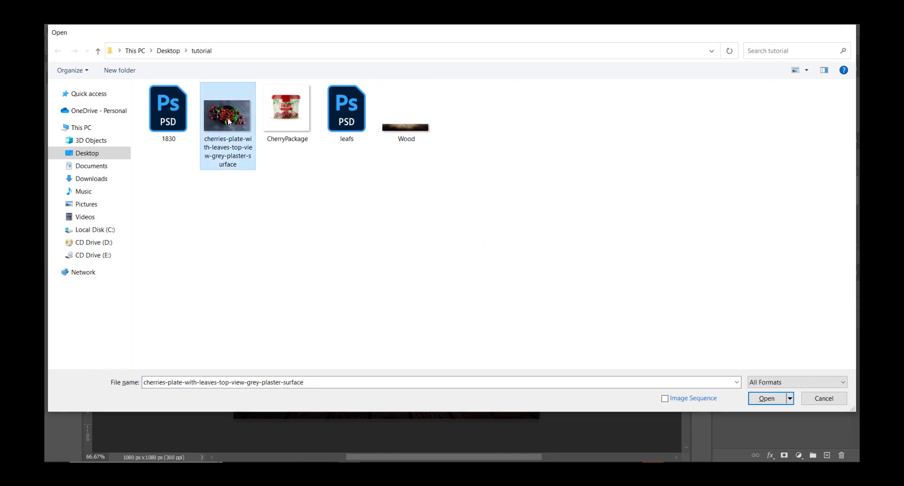
double_click(228, 122)
left_click_drag(384, 211, 307, 197)
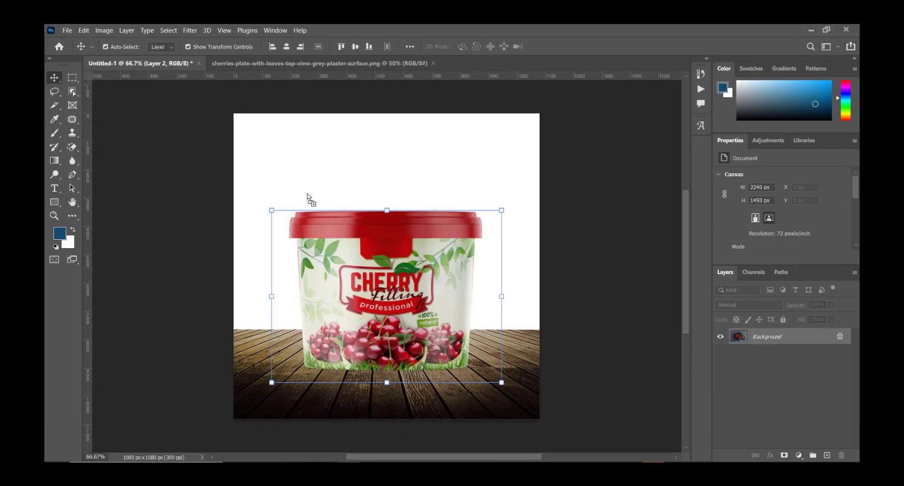
scroll(202, 226, "down", 3)
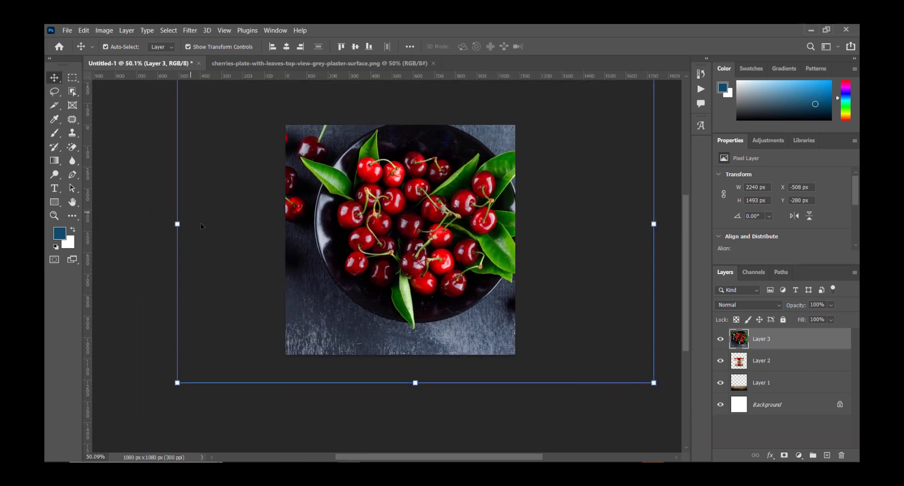
left_click_drag(177, 223, 268, 224)
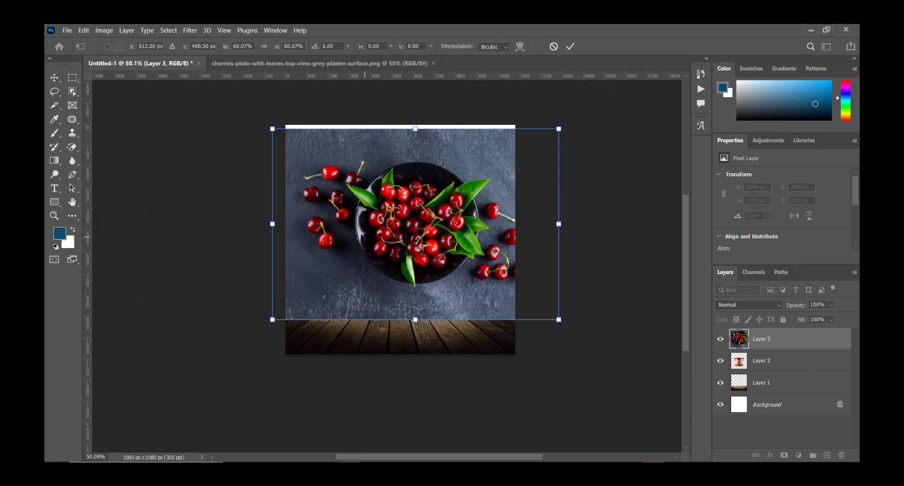
left_click_drag(364, 236, 354, 232)
key("Return")
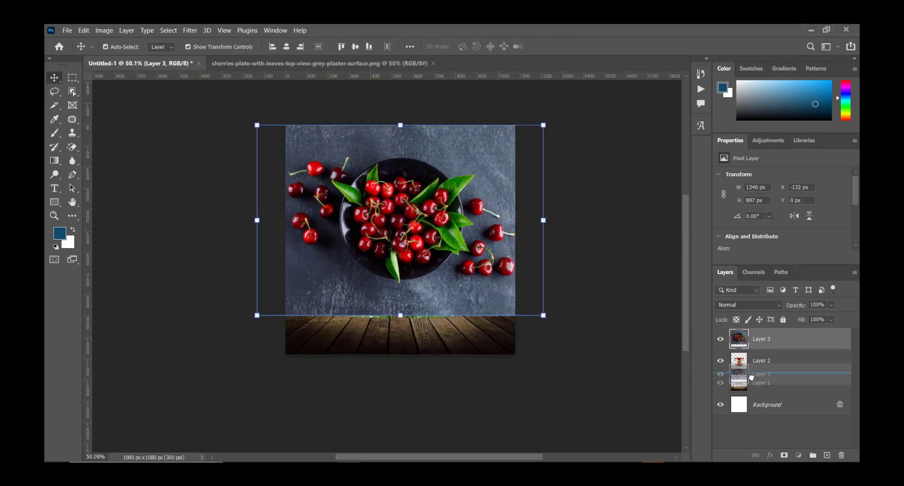
Move the cherries photo below the wood layer and name it Background Pic
left_click_drag(749, 390, 768, 388)
type("Background Pi")
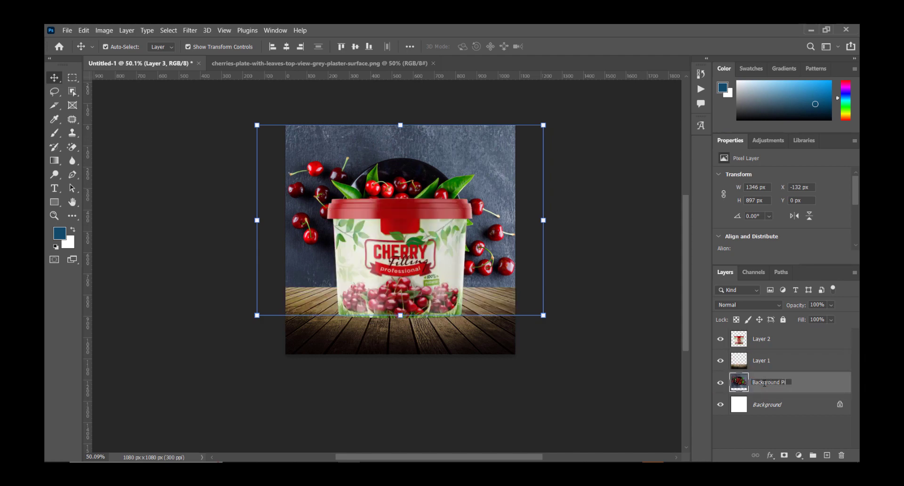
type("c")
key("Return")
Rename the wood layer to Wood and the tub layer to Package
double_click(757, 362)
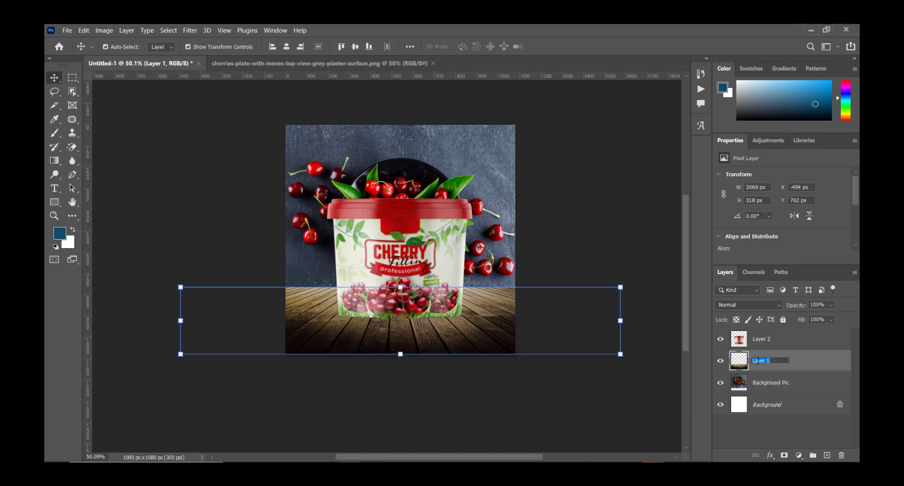
type("Wood")
key("Return")
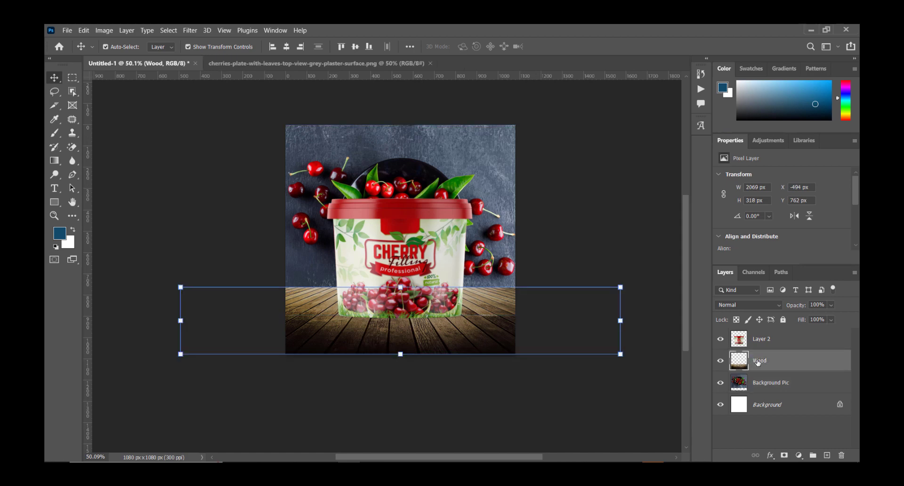
double_click(757, 340)
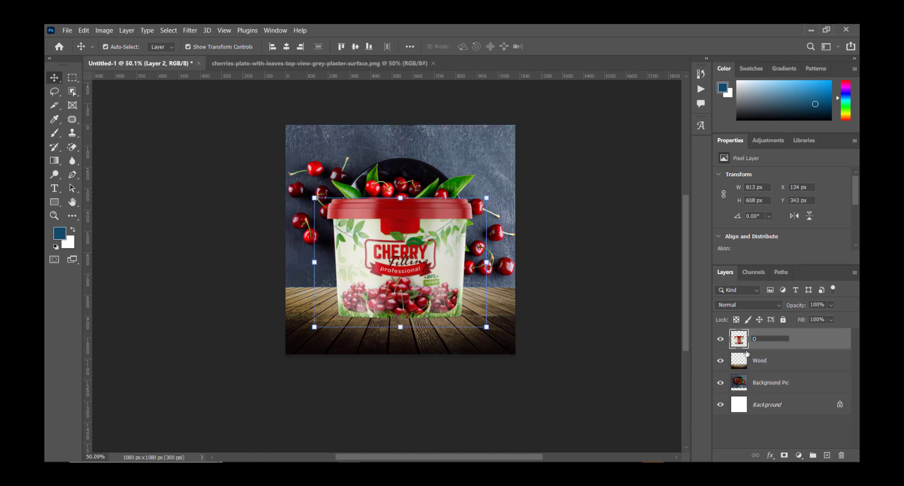
type("Package")
key("Return")
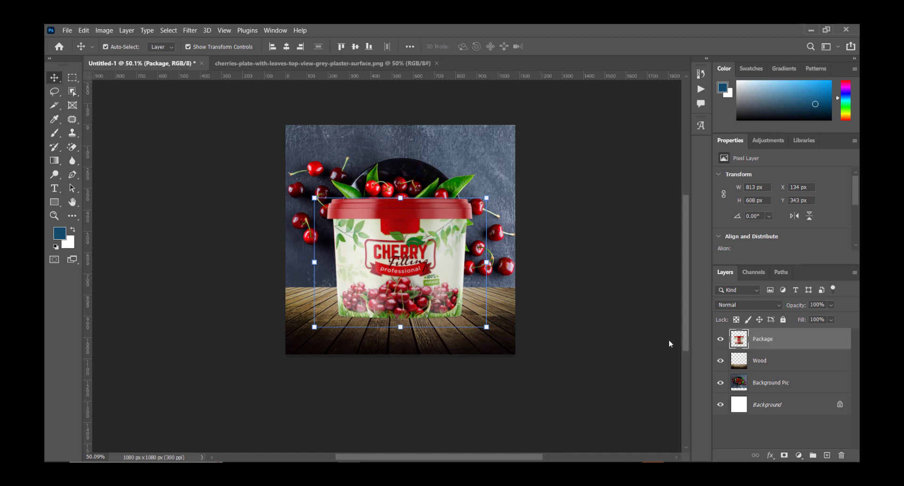
scroll(471, 271, "up", 3)
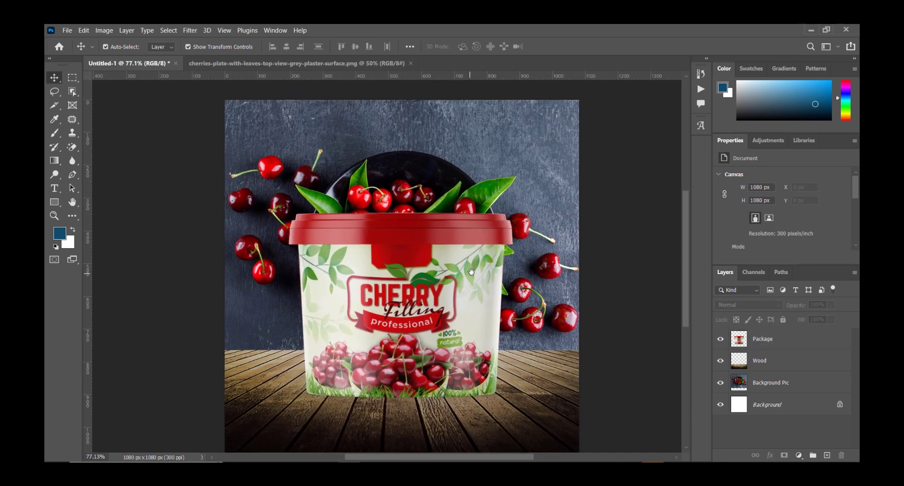
key("ctrl+o")
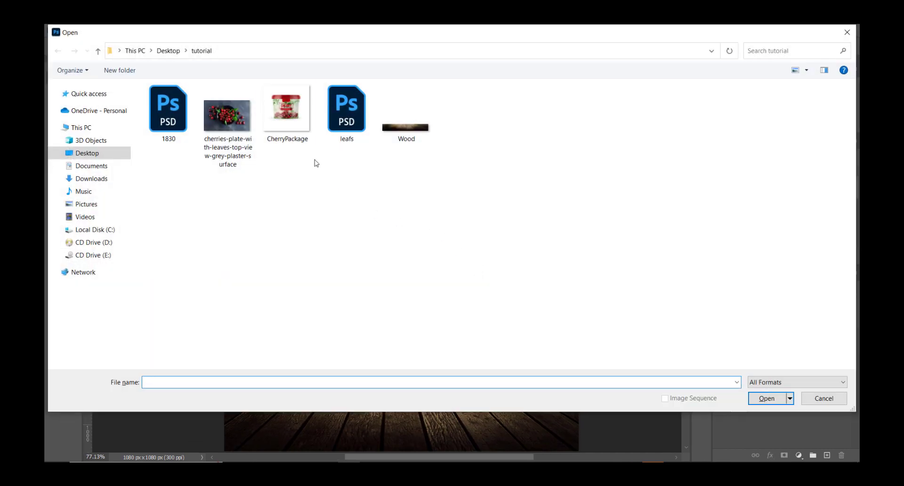
Copy Leaf1 and Leaf2 from leafs.psd into the ad, scaled to 70% at bottom right
left_click(302, 124)
double_click(345, 126)
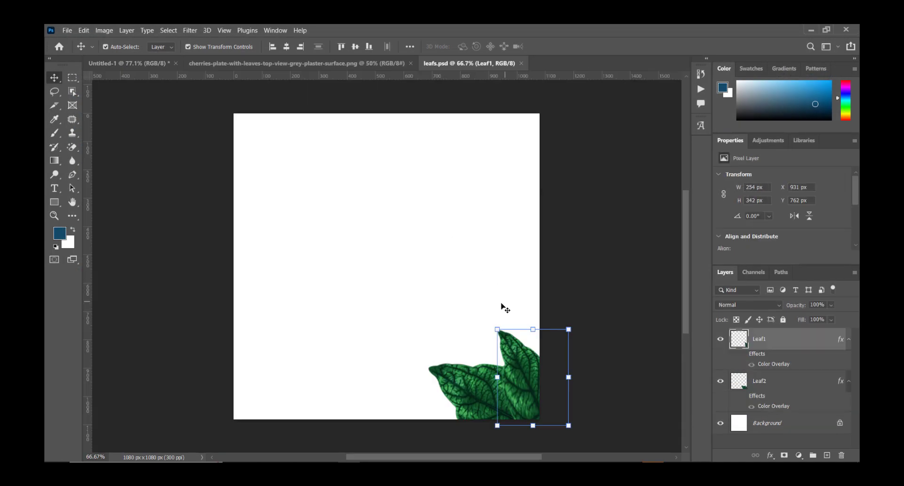
left_click(447, 382, "shift")
left_click_drag(447, 382, 231, 60)
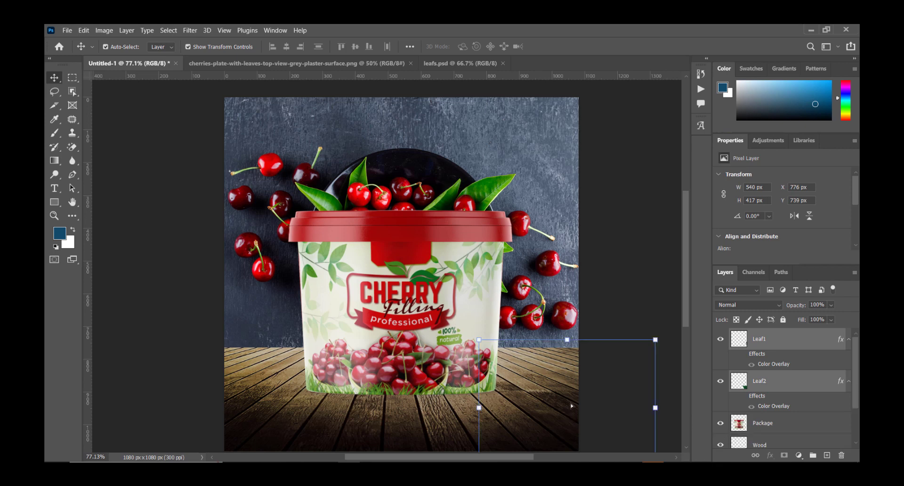
mouse_move(166, 63)
left_mouse_down()
mouse_move(646, 387)
mouse_move(623, 399)
left_mouse_up()
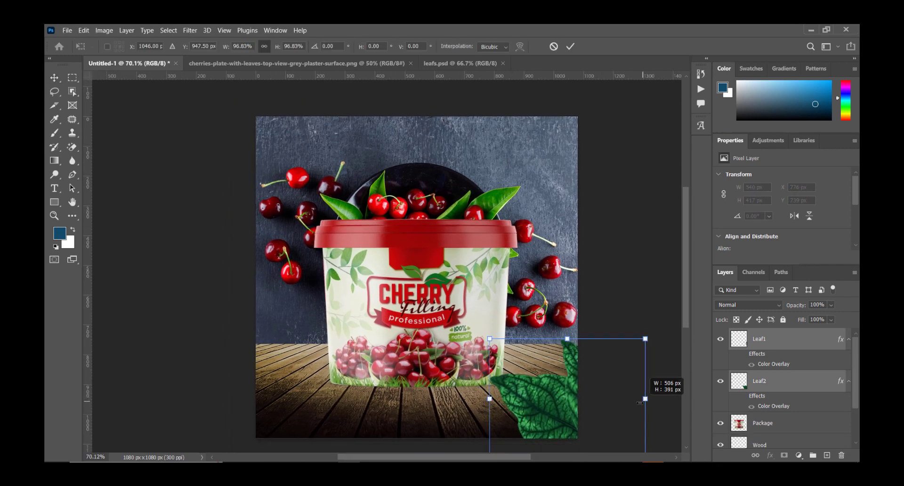
left_click_drag(569, 394, 564, 413)
key("Return")
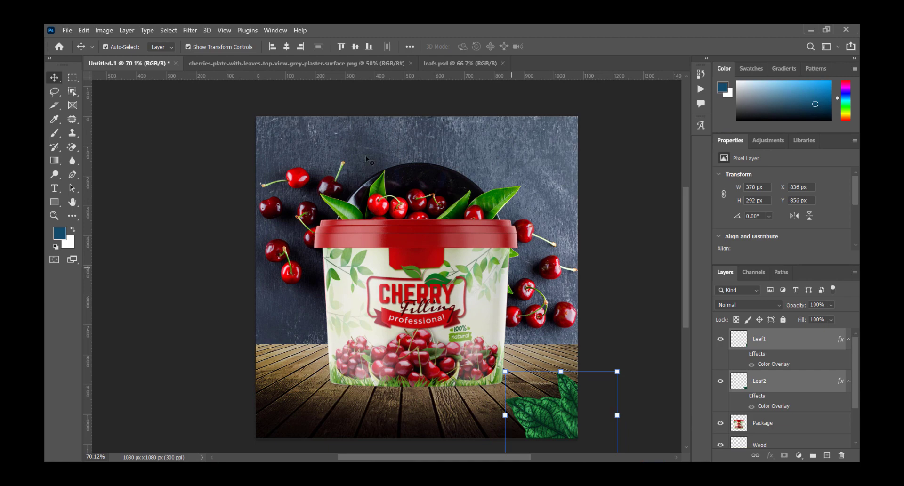
Close the leafs.psd and cherries photo documents
left_click(459, 63)
left_click(503, 63)
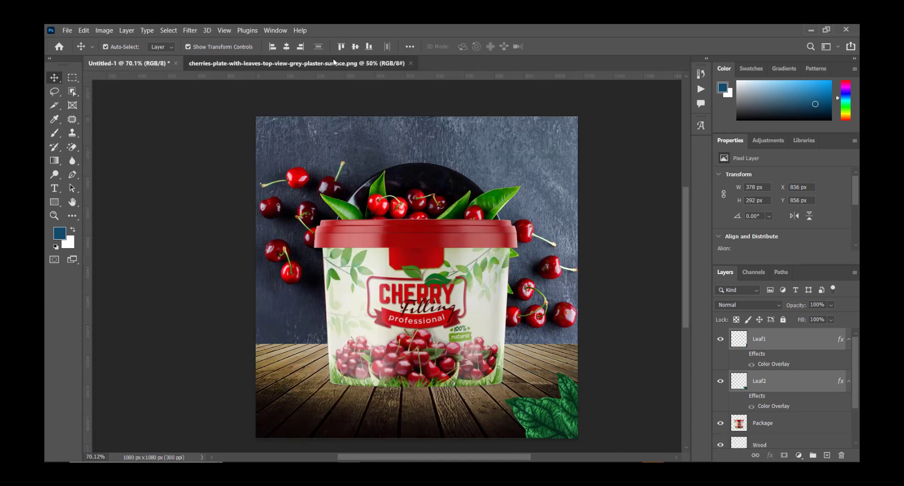
left_click(297, 62)
left_click(411, 62)
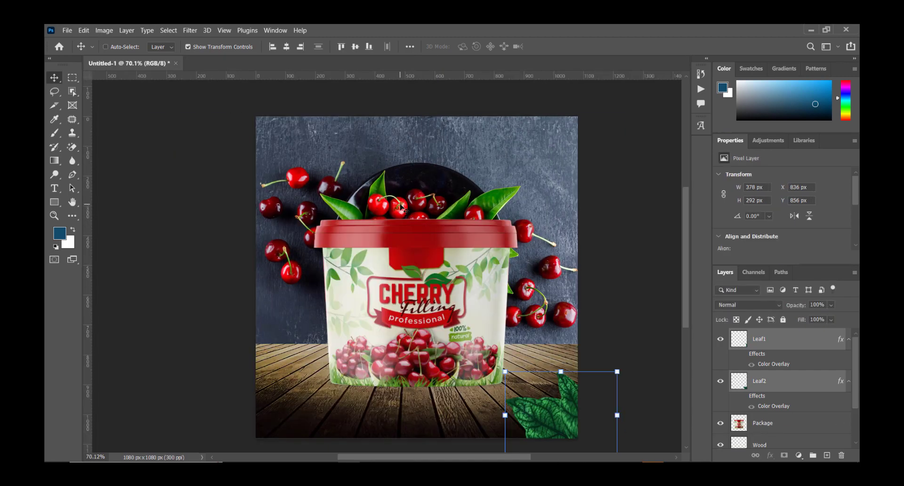
key("ctrl+o")
Open 1830.psd, hide both teal background shapes and select the falling cherry layer
left_click(168, 113)
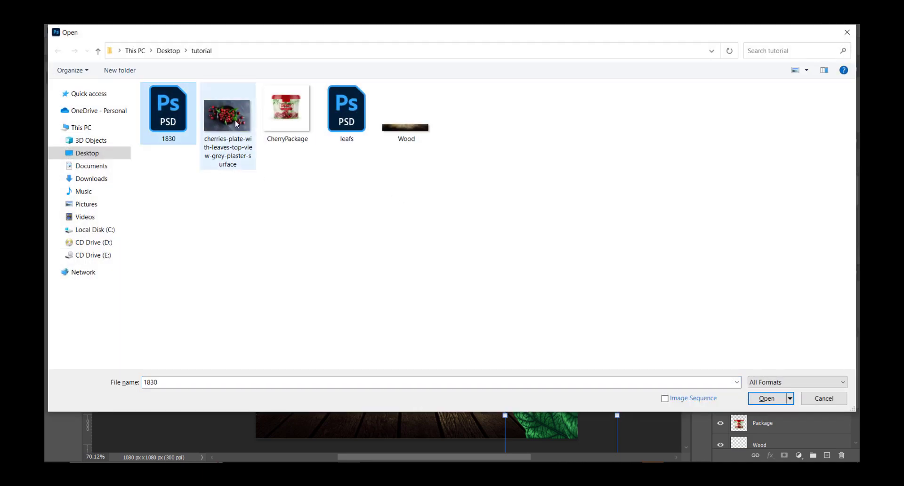
double_click(184, 126)
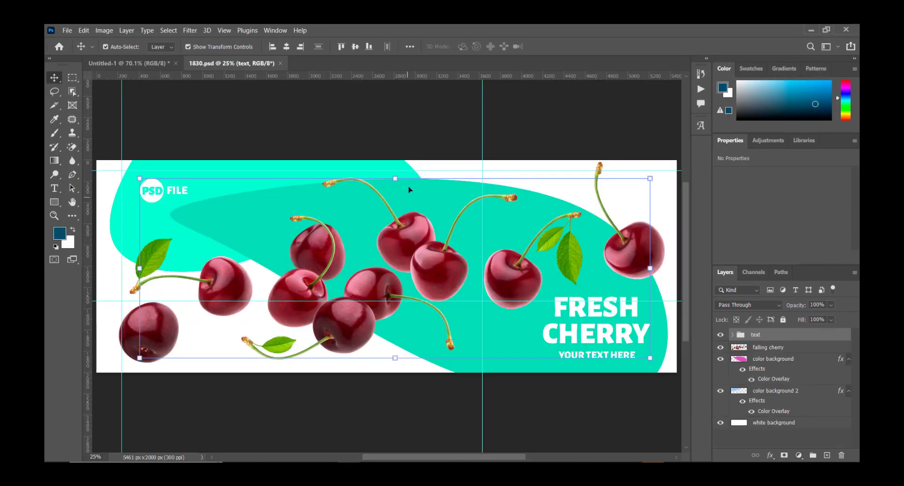
left_click(778, 431)
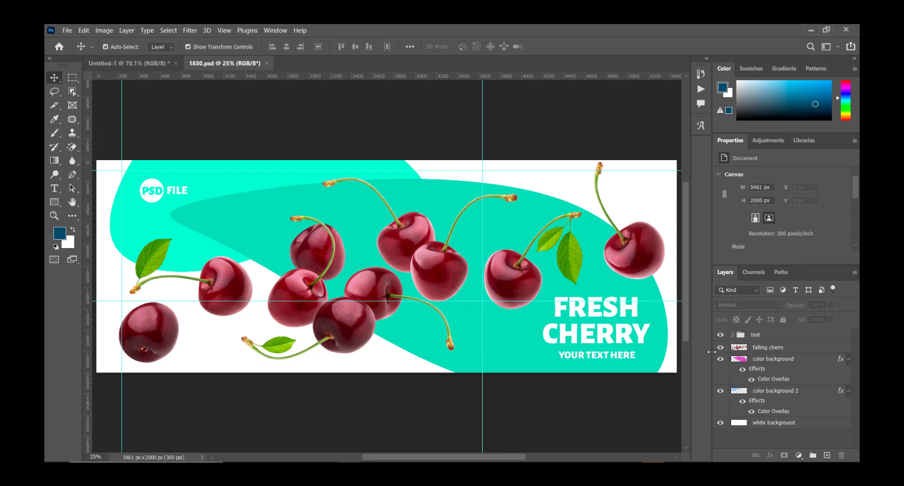
left_click(720, 390)
left_click(763, 422)
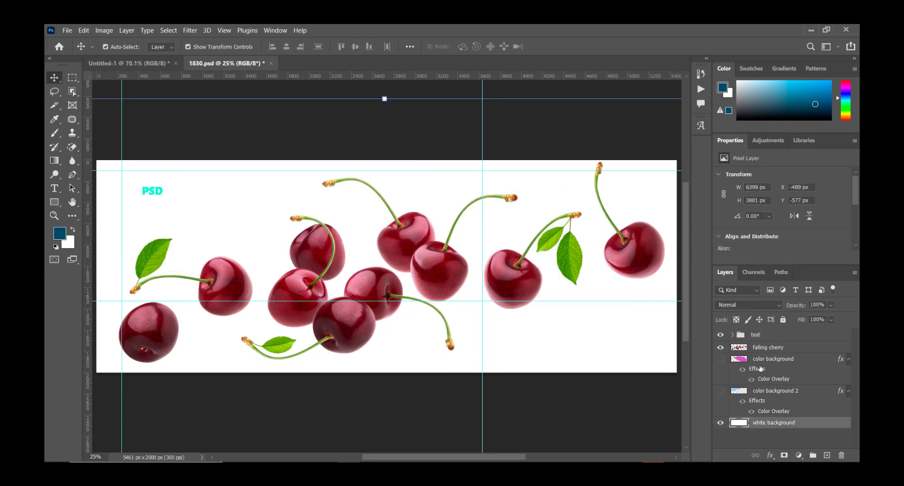
left_click(761, 348)
Lasso the bottom-left cherry and copy it to its own layer with Layer Via Copy
left_click(54, 92)
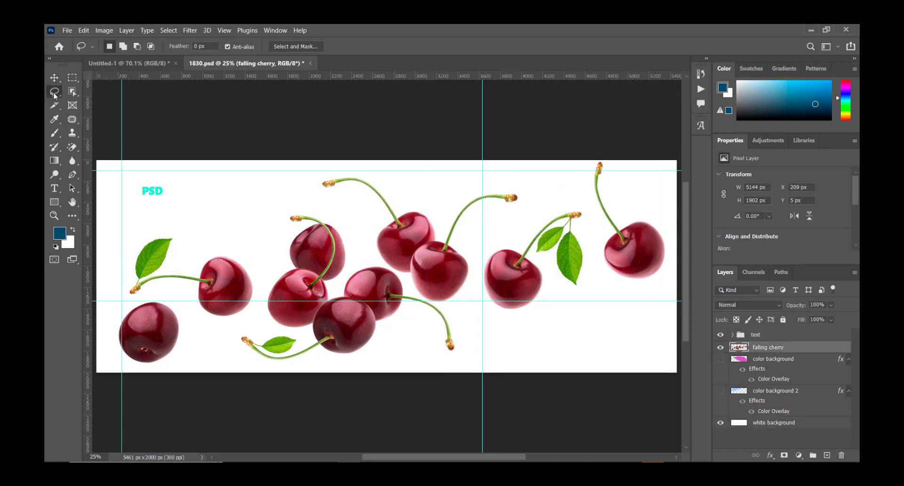
left_click_drag(280, 266, 308, 257)
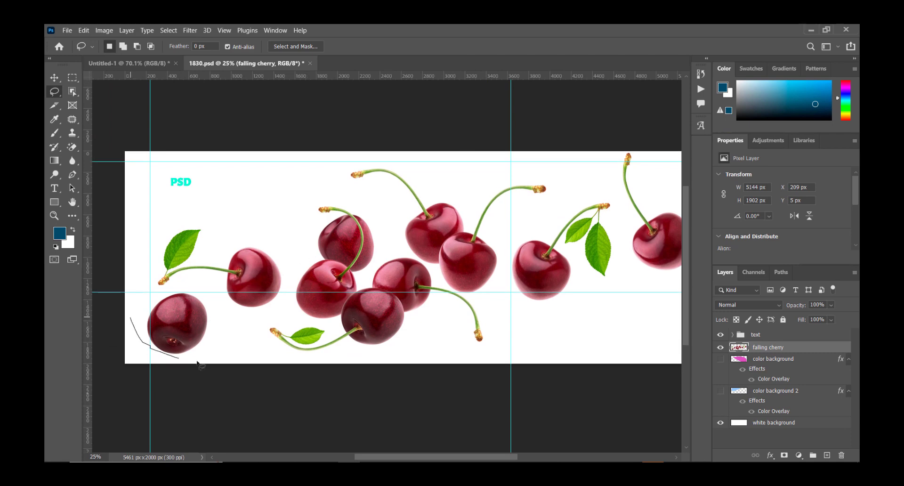
left_click_drag(157, 293, 163, 289)
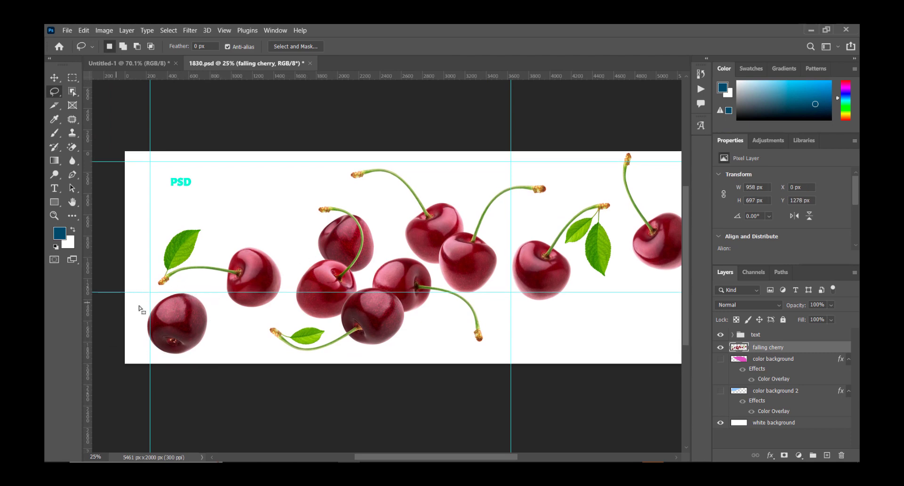
right_click(160, 109)
left_click(203, 181)
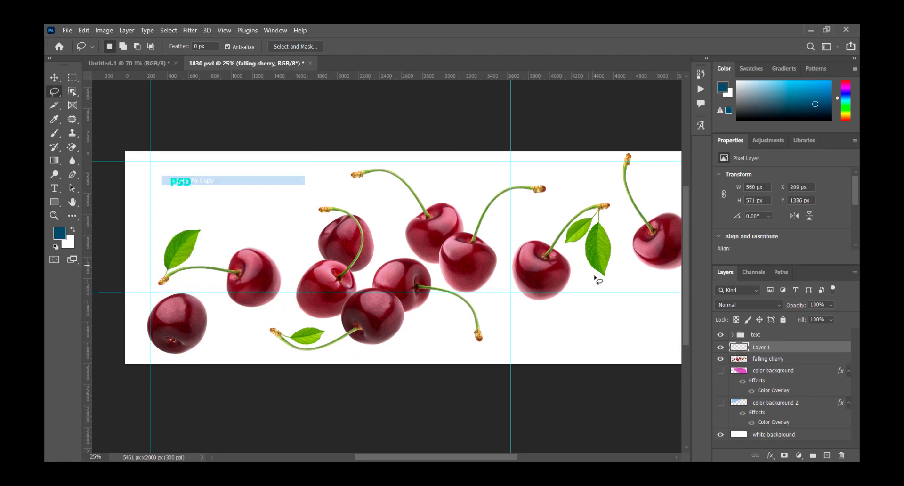
Lasso the rightmost cherry and copy it onto its own layer
left_click(770, 359)
left_click_drag(623, 264, 480, 257)
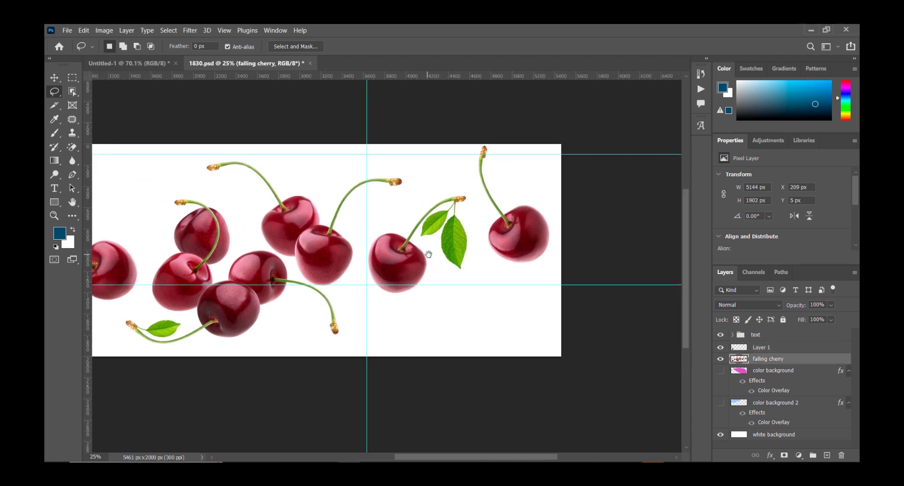
left_click_drag(528, 281, 516, 138)
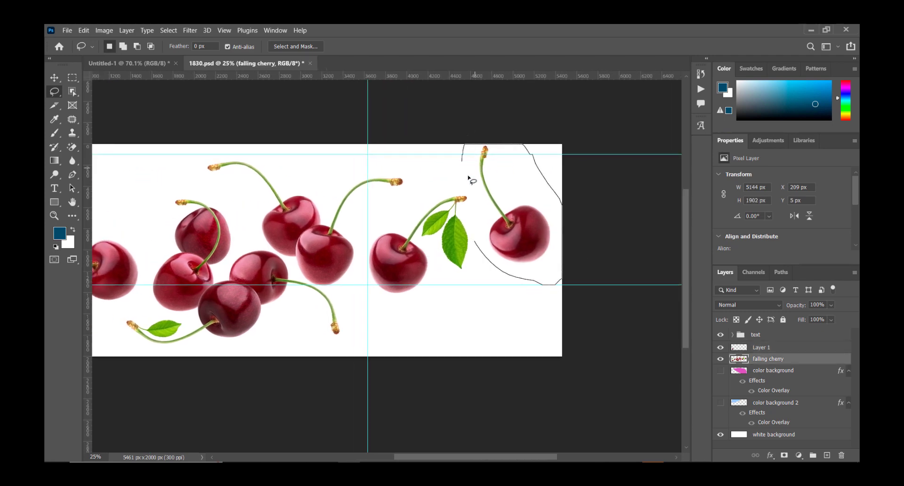
left_click_drag(478, 219, 481, 228)
right_click(481, 227)
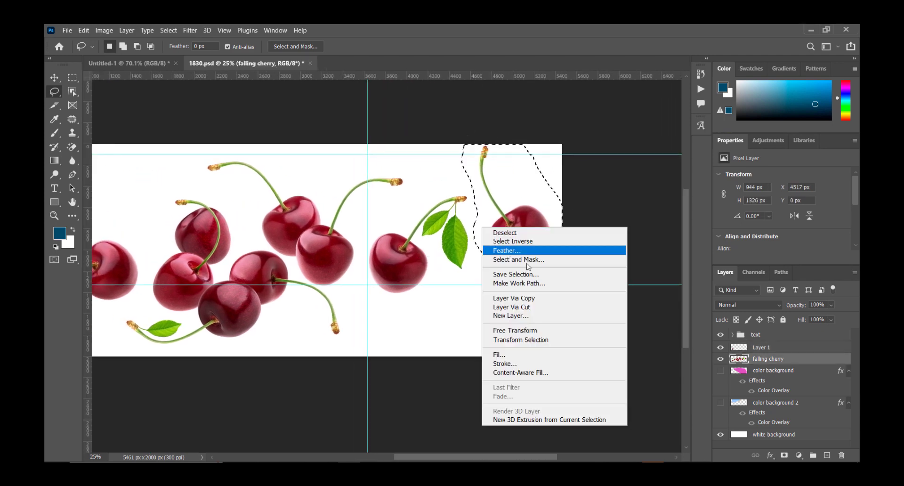
left_click(522, 298)
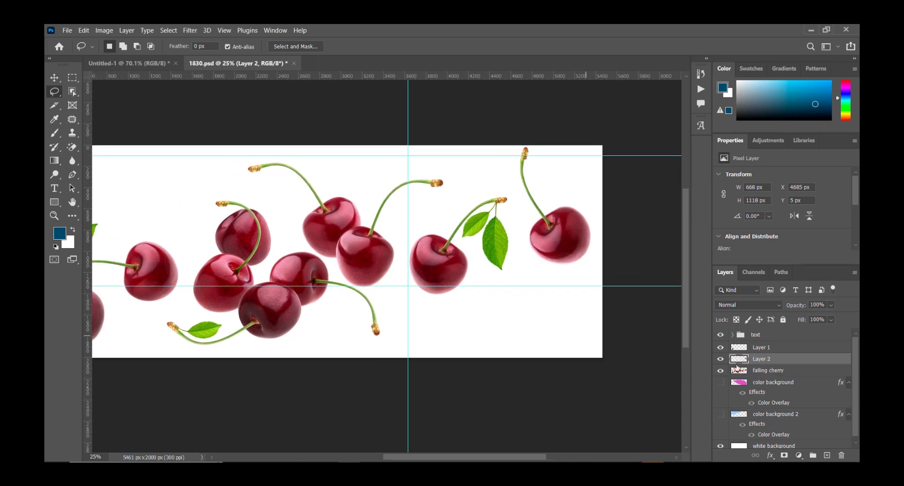
Copy the two-leaf cherry and the leafy left cherry onto their own layers
key("alt+bracketleft")
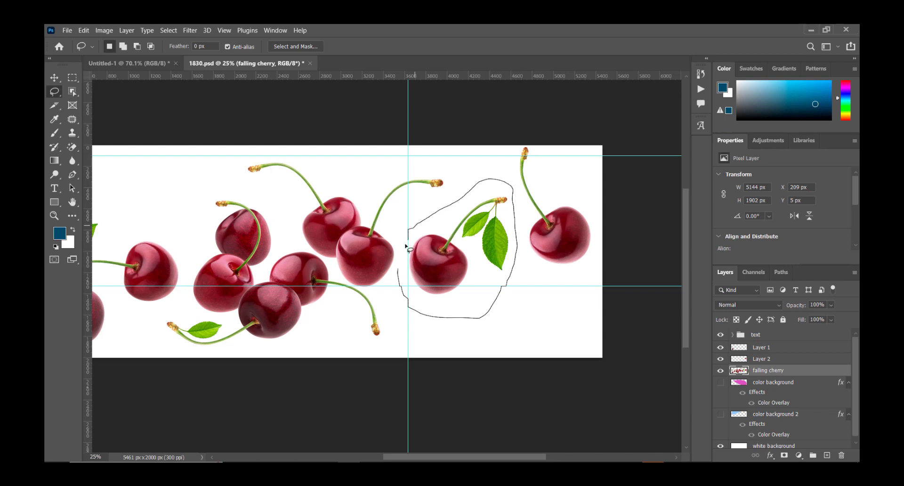
left_click_drag(406, 246, 408, 233)
right_click(457, 223)
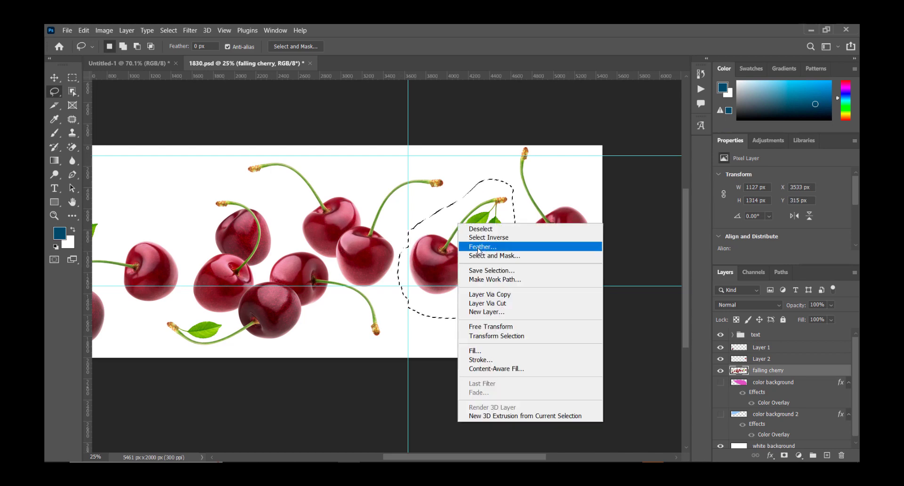
left_click(499, 296)
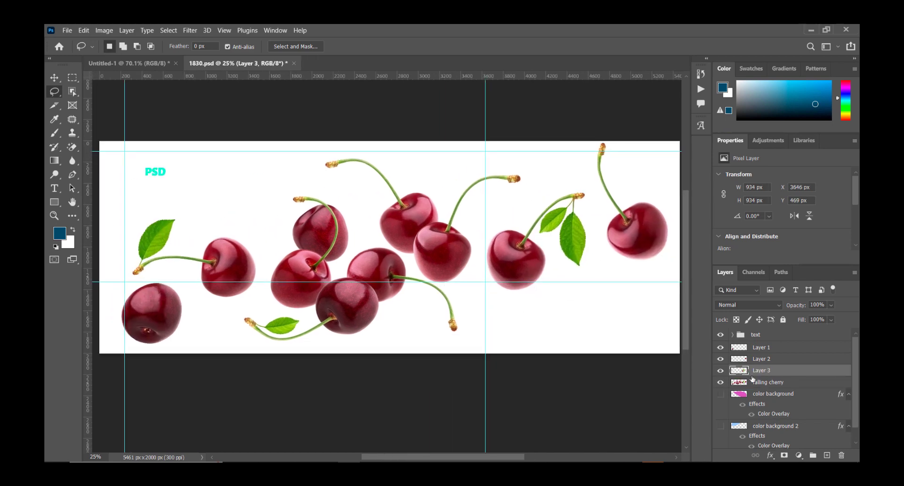
left_click(778, 383)
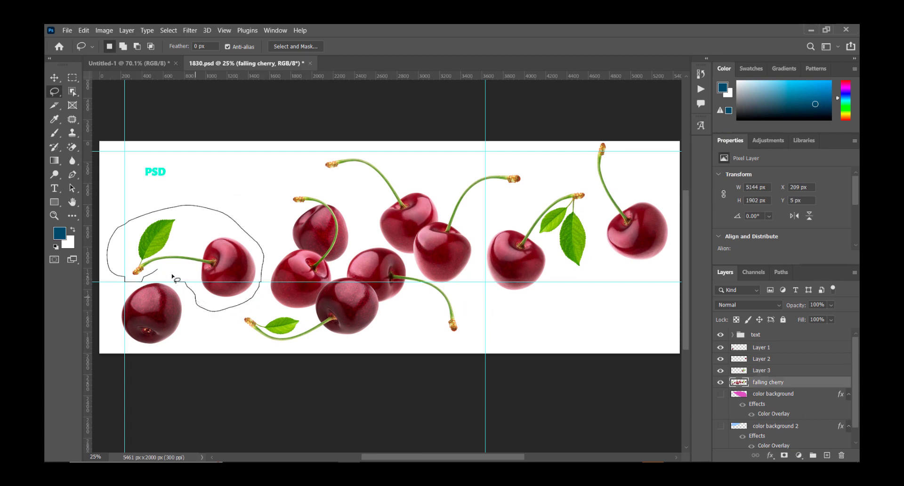
left_click_drag(172, 276, 176, 280)
right_click(195, 241)
left_click(226, 323)
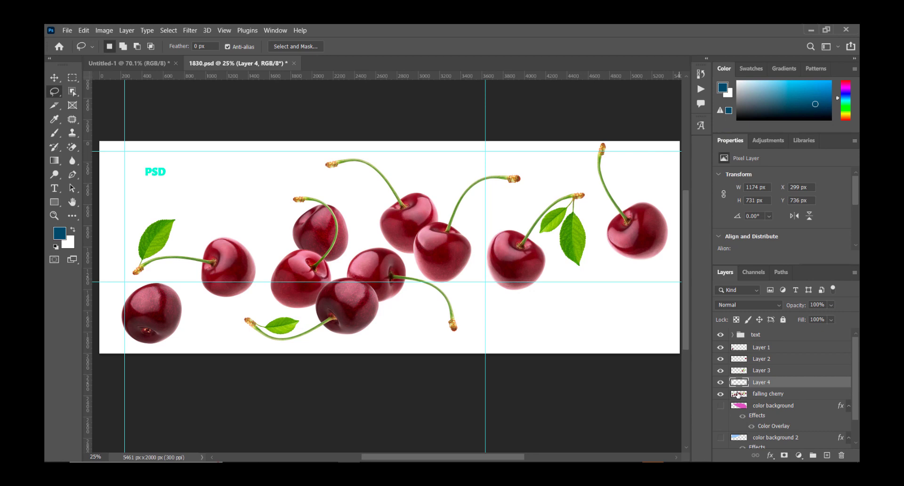
Hide the falling cherry layer and drag Layers 1–4 onto the Untitled-1 tab
left_click(720, 395)
key("v")
left_click(772, 348, "shift")
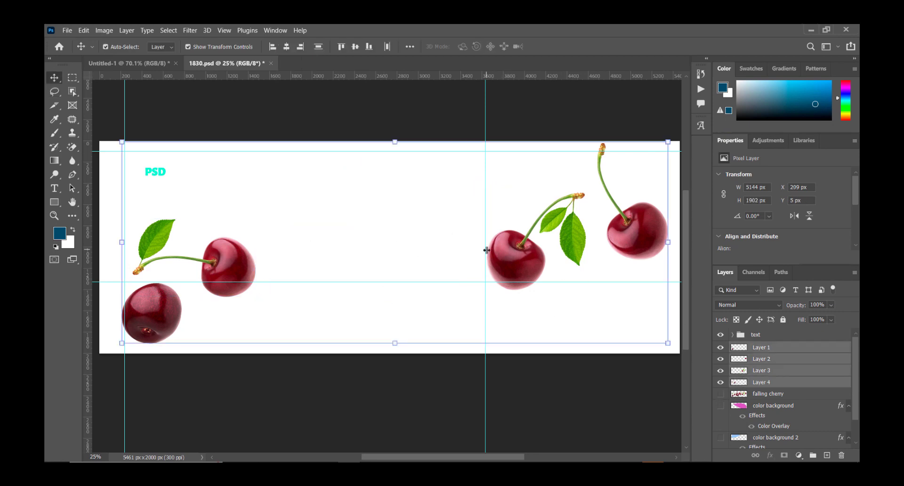
left_click_drag(486, 249, 123, 67)
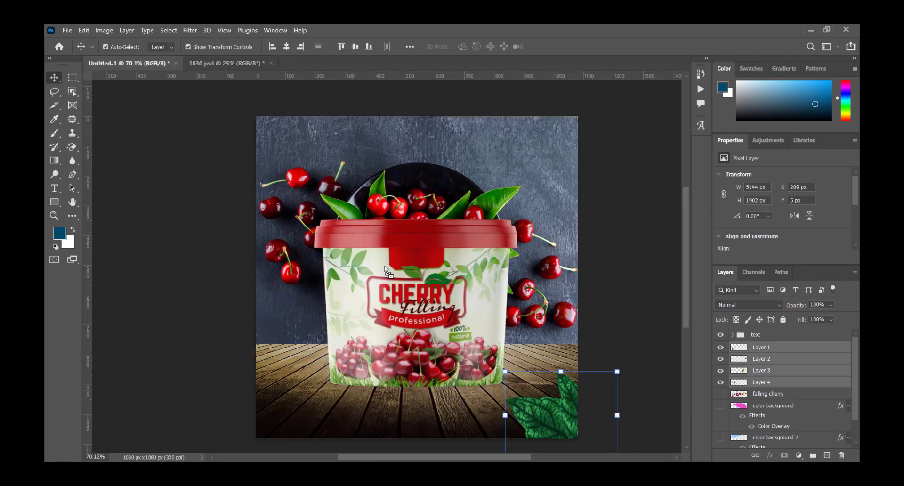
Drop the four cherry layers into the ad and name their group Cherries
left_click_drag(385, 269, 469, 239)
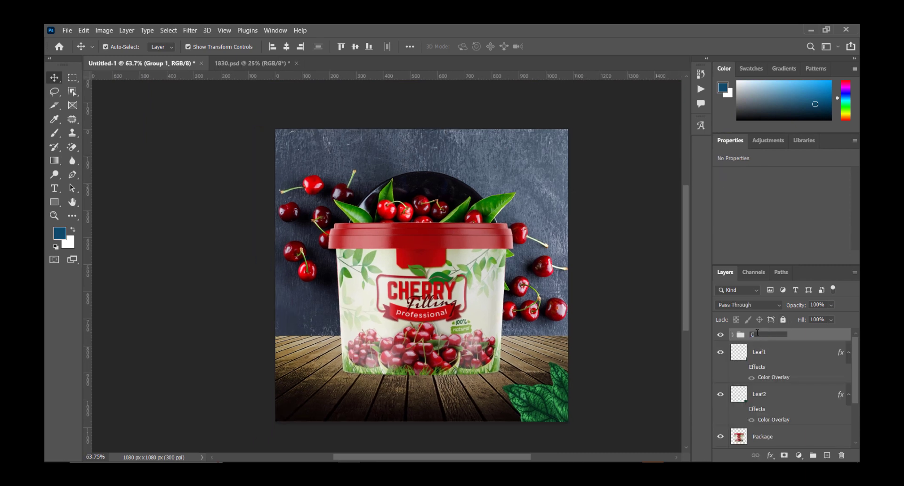
type("herries")
key("Return")
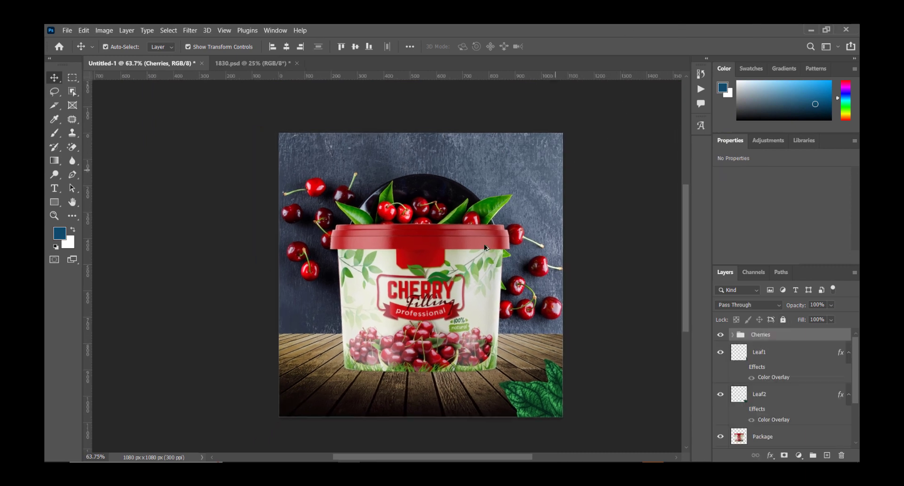
scroll(584, 210, "down", 3)
scroll(599, 223, "down", 2)
scroll(597, 221, "up", 1)
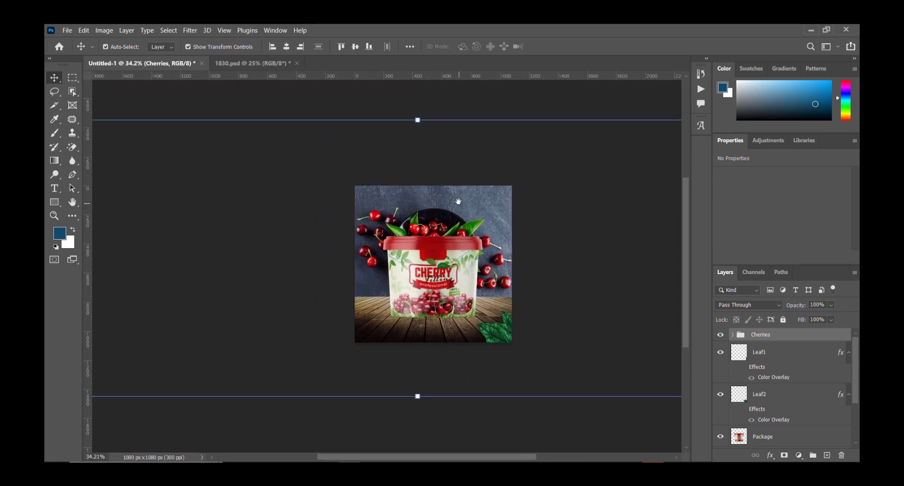
scroll(390, 188, "down", 3)
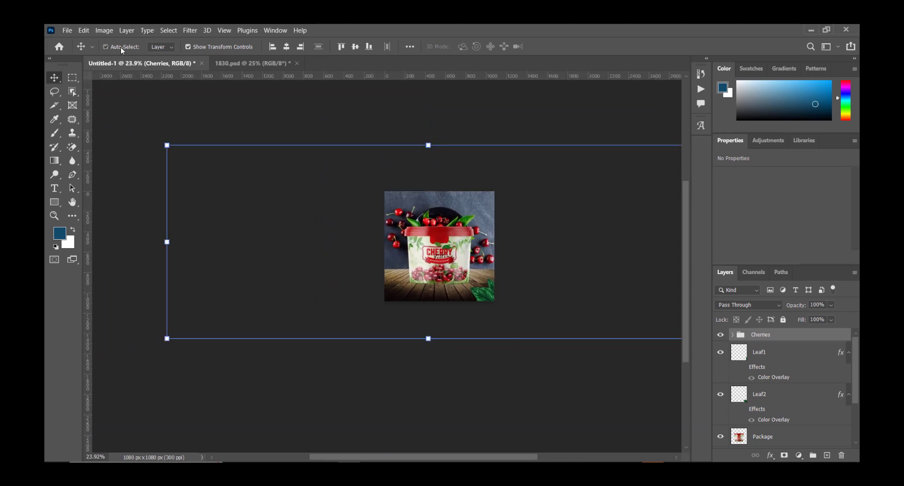
scroll(378, 218, "right", 2)
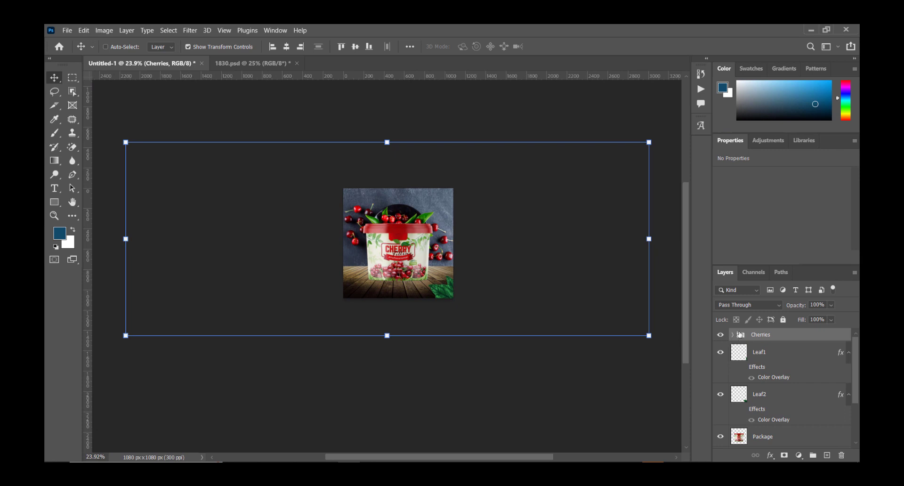
Expand the Cherries group and move each of Layers 4 to 1 onto the tub image
left_click(732, 335)
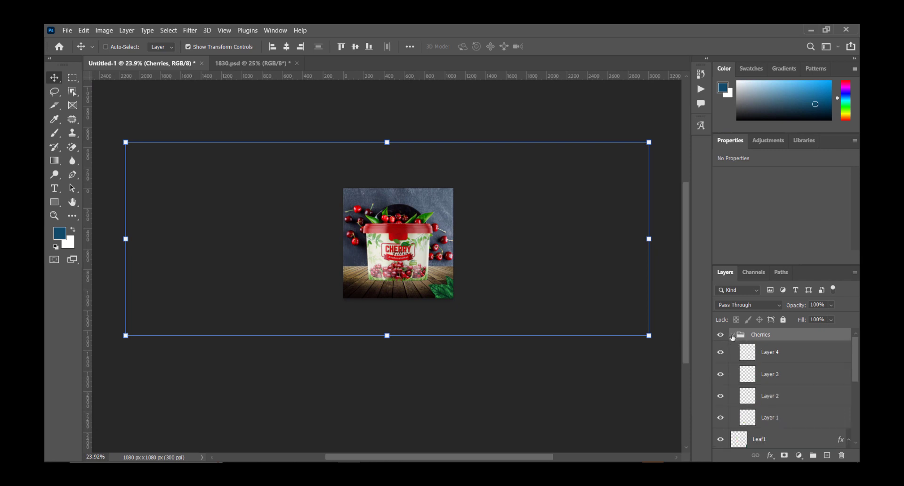
left_click(767, 352)
left_click_drag(234, 307, 449, 262)
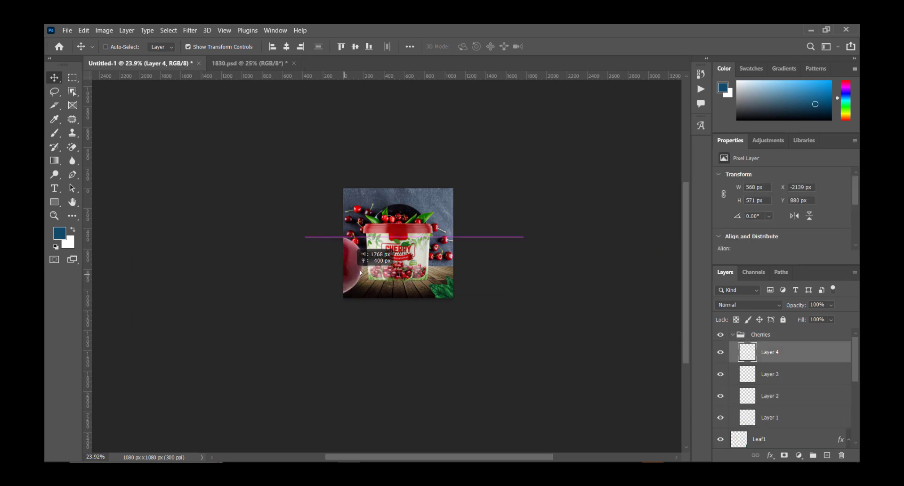
left_click(776, 373)
left_click_drag(612, 221, 440, 244)
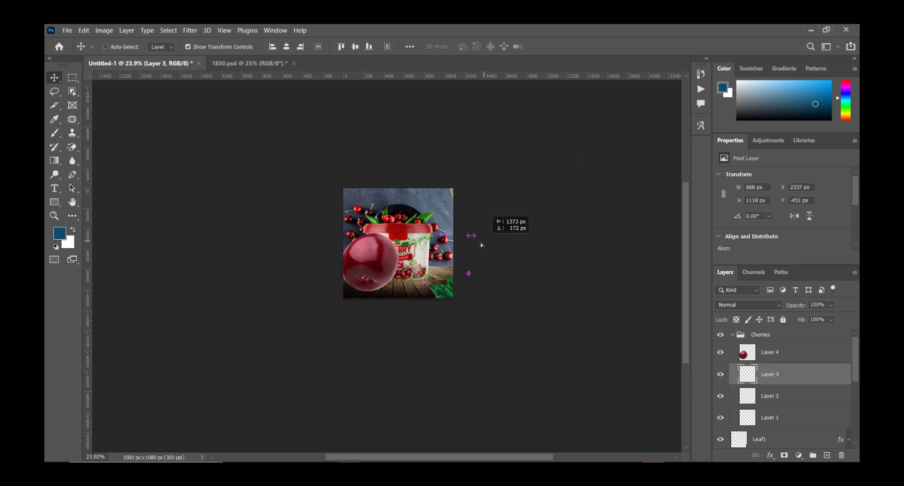
left_click(769, 395)
left_click_drag(532, 245, 404, 225)
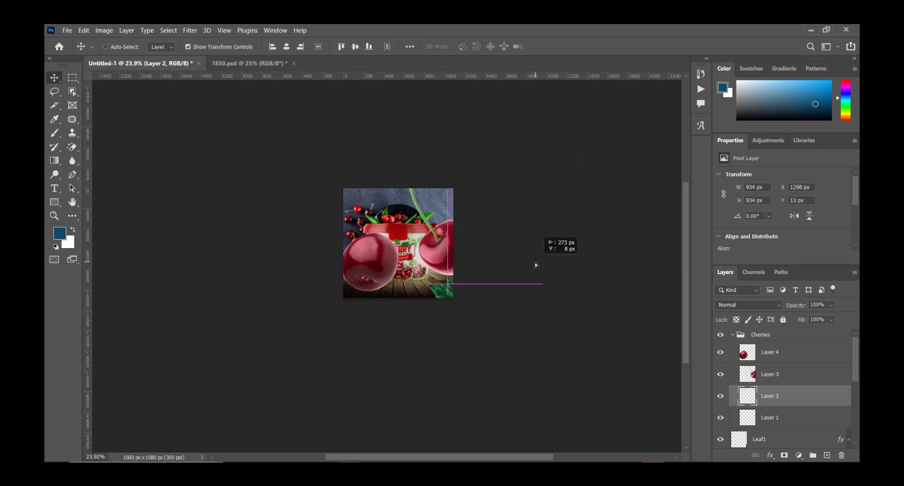
left_click(766, 413)
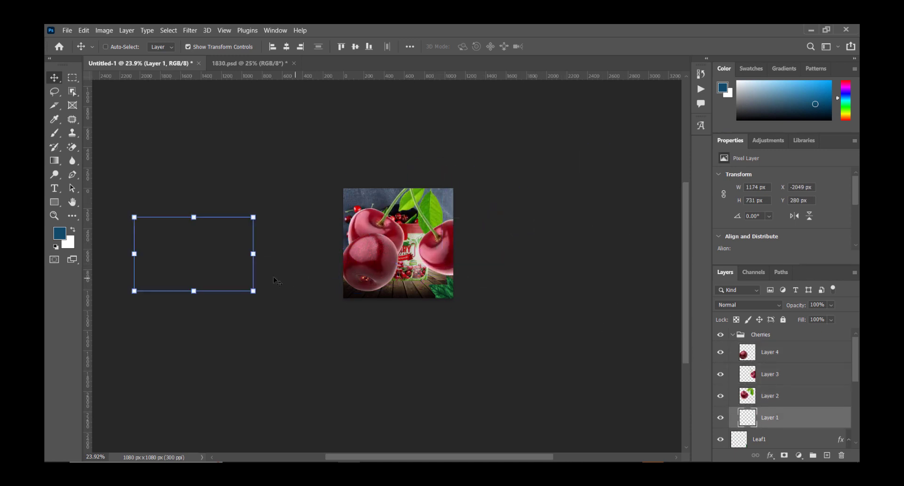
left_click_drag(275, 281, 460, 263)
scroll(413, 235, "up", 3)
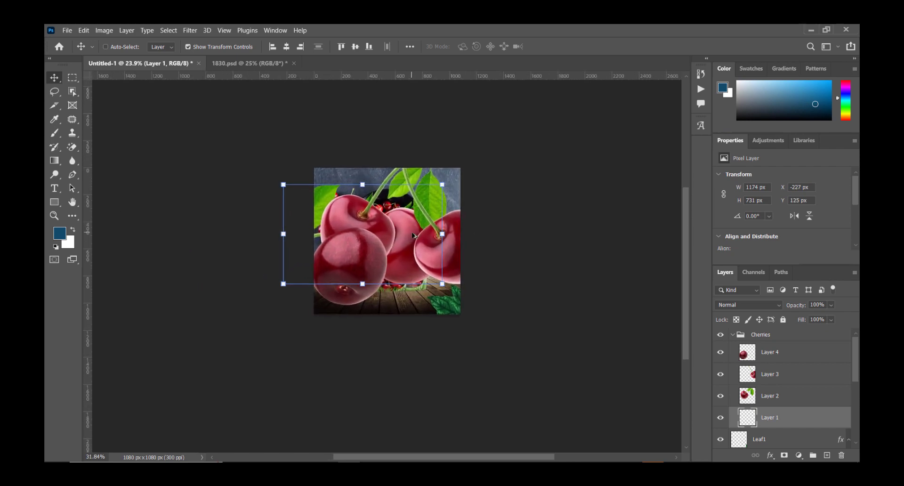
scroll(413, 236, "up", 5)
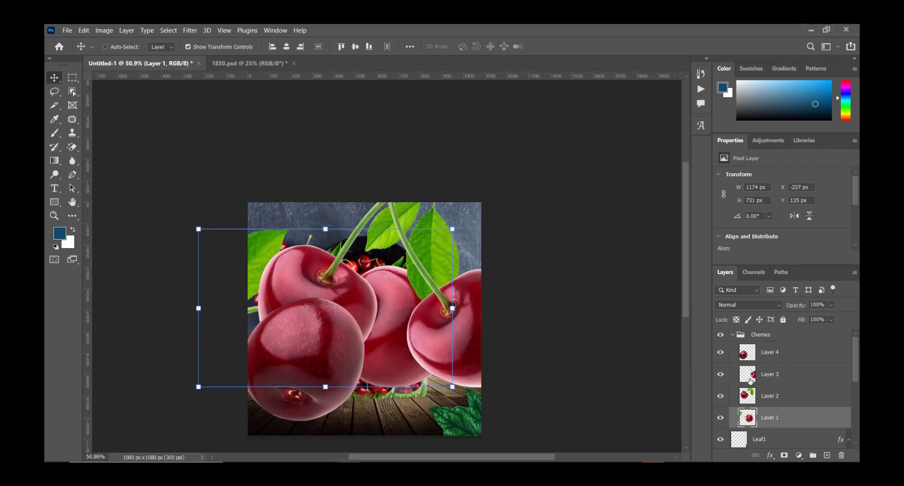
left_click(780, 359, "shift")
Scale all four cherries down to about 32% over the tub
mouse_move(536, 285)
left_mouse_down()
mouse_move(419, 283)
mouse_move(367, 349)
left_mouse_up()
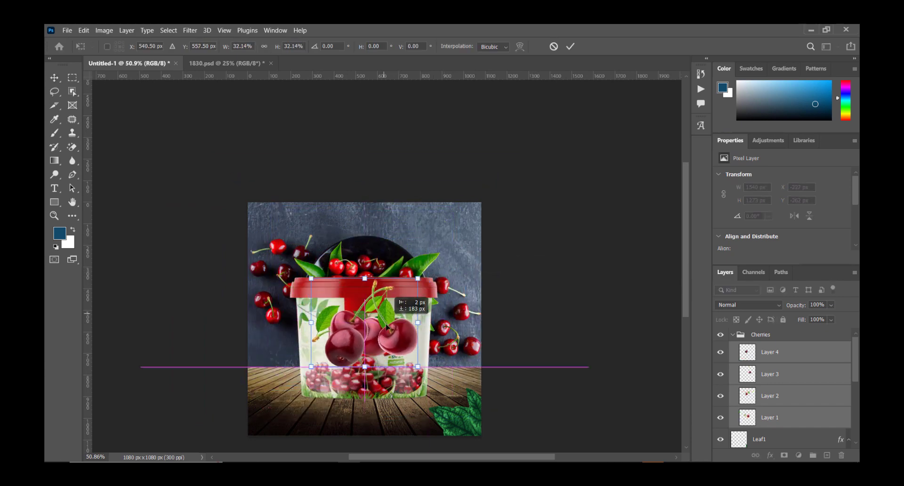
scroll(372, 348, "up", 5)
scroll(372, 348, "down", 5)
scroll(377, 325, "up", 1)
key("Return")
scroll(376, 325, "up", 1)
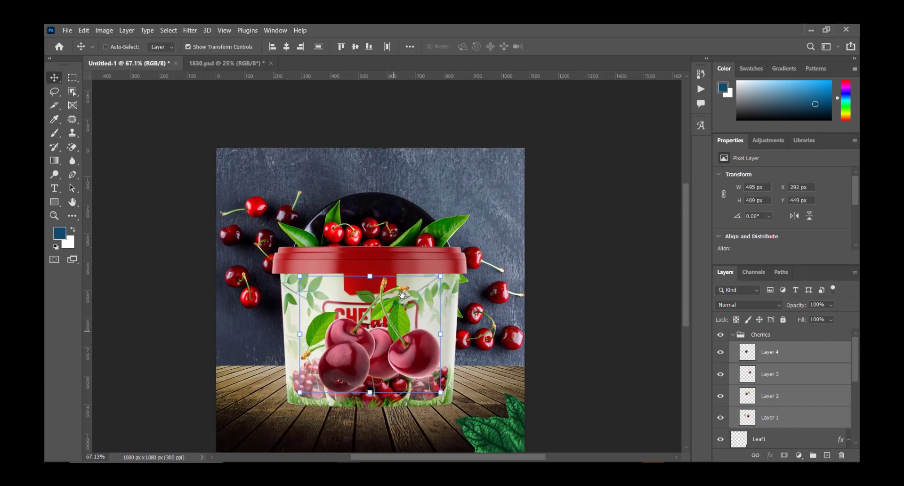
scroll(635, 342, "down", 1)
Move the Layer 4 cherry to the tub's left edge; resize the Layer 3 cherry at its right
left_click(776, 356)
left_click_drag(349, 328, 285, 295)
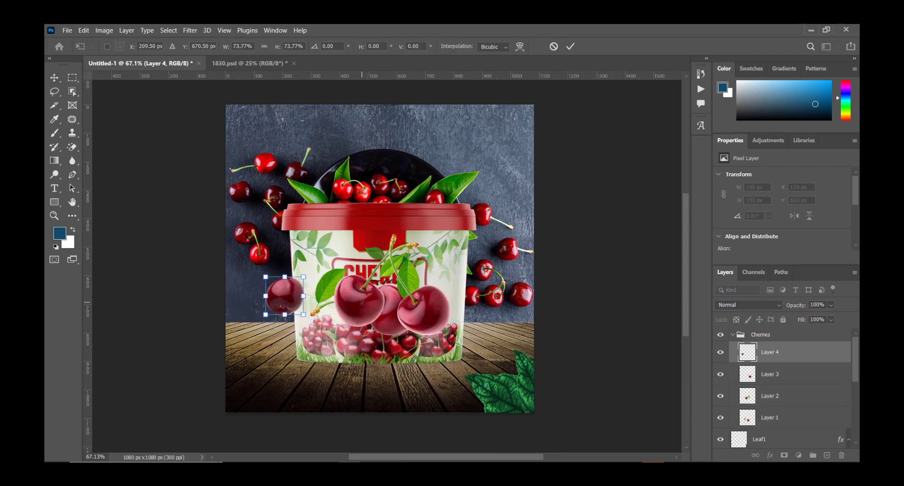
key("Return")
left_click(729, 373)
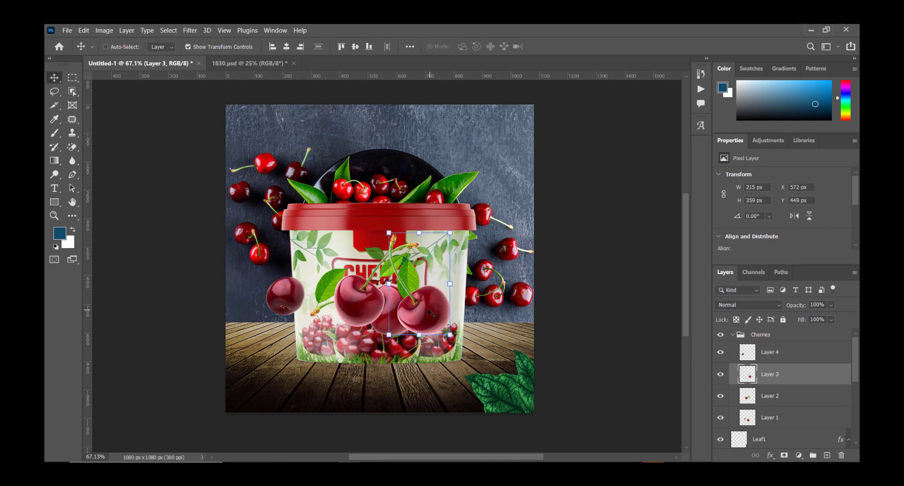
mouse_move(432, 313)
left_mouse_down()
mouse_move(498, 322)
mouse_move(494, 235)
mouse_move(472, 235)
mouse_move(473, 243)
left_mouse_up()
key("ctrl+t")
key("Return")
Move the Layer 2 cherry below the tub at lower left and enlarge it to 132%
left_click(772, 395)
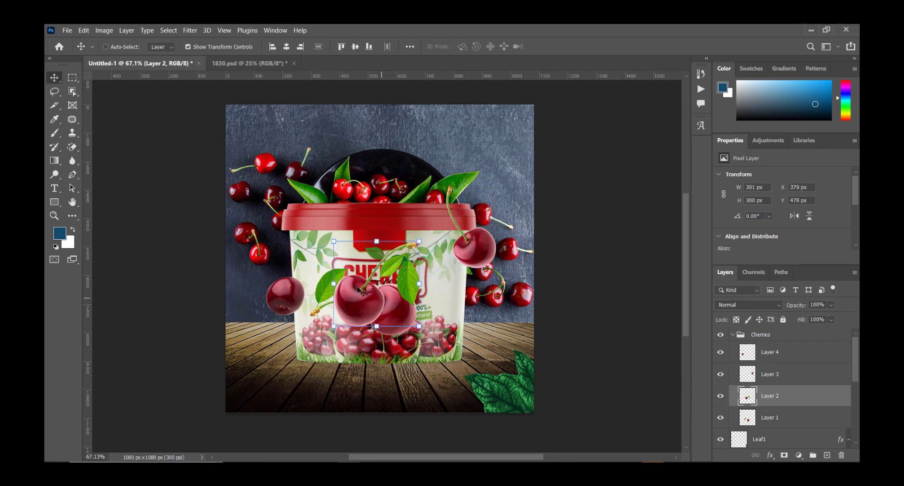
left_click_drag(354, 287, 295, 361)
mouse_move(362, 319)
left_mouse_down()
mouse_move(375, 303)
mouse_move(345, 307)
mouse_move(320, 327)
left_mouse_up()
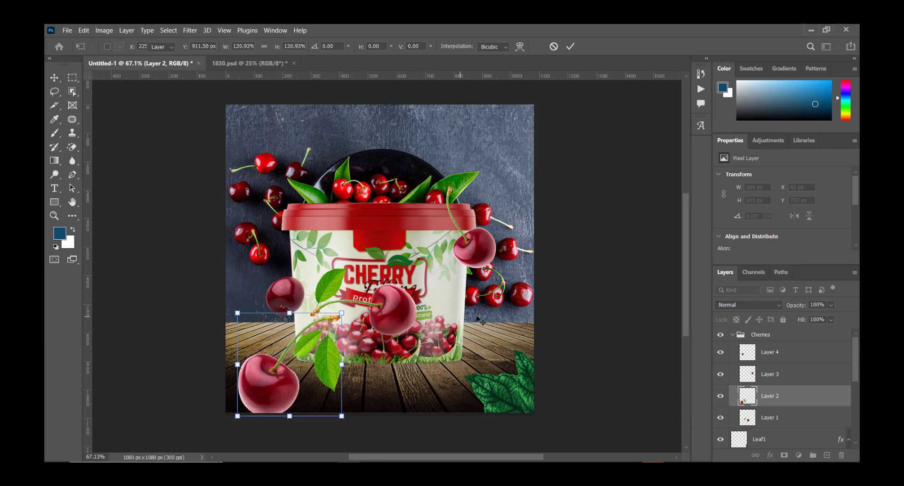
key("Return")
Shift the Layer 1 cherry to the tub's right side and rotate it to 37°
left_click(781, 411)
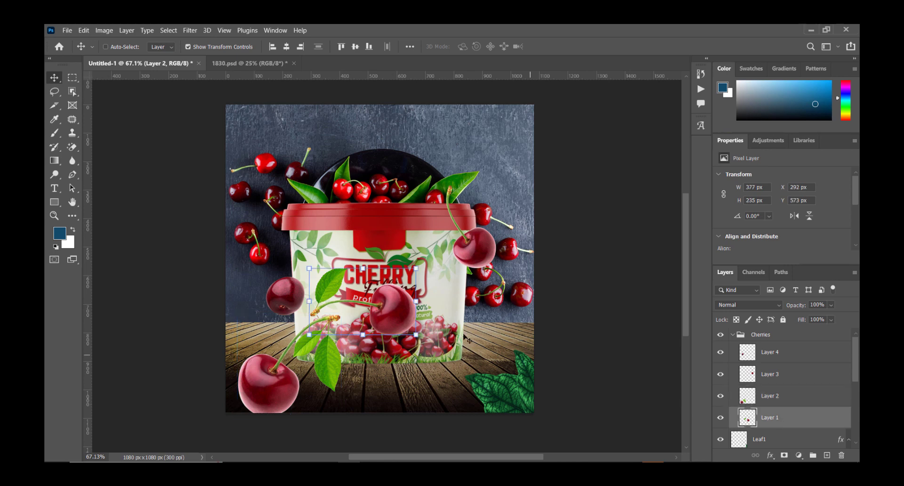
mouse_move(434, 270)
left_mouse_down()
mouse_move(484, 272)
mouse_move(458, 317)
left_mouse_up()
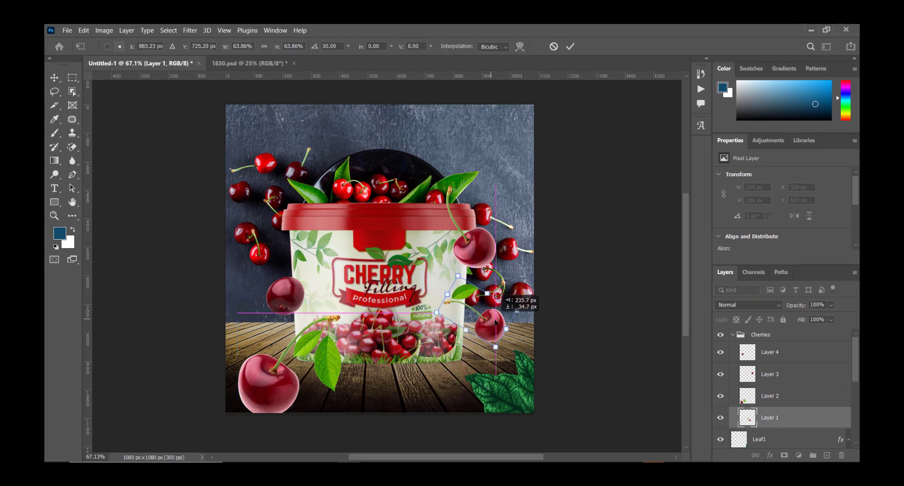
left_click_drag(458, 316, 497, 327)
left_click_drag(542, 306, 545, 316)
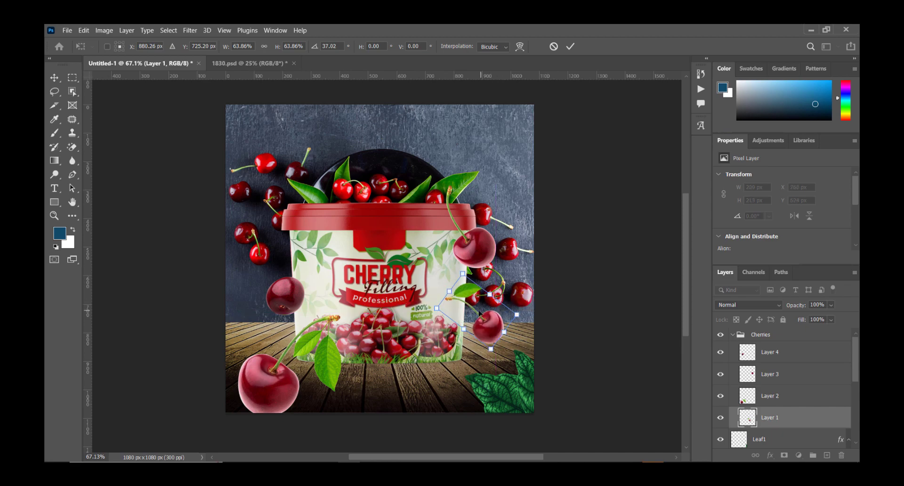
key("Return")
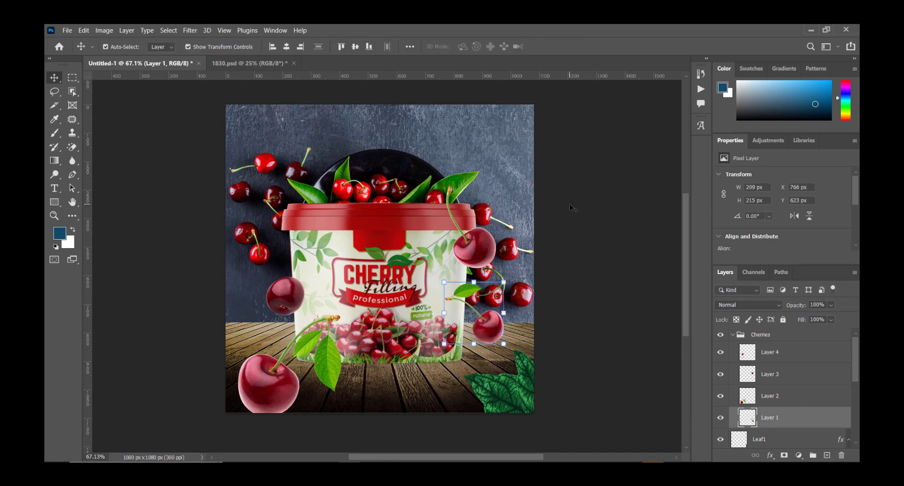
key("ctrl+shift+s")
Save the cherry ad as a PNG in the tutorial folder and deselect the cherry layer
key("Return")
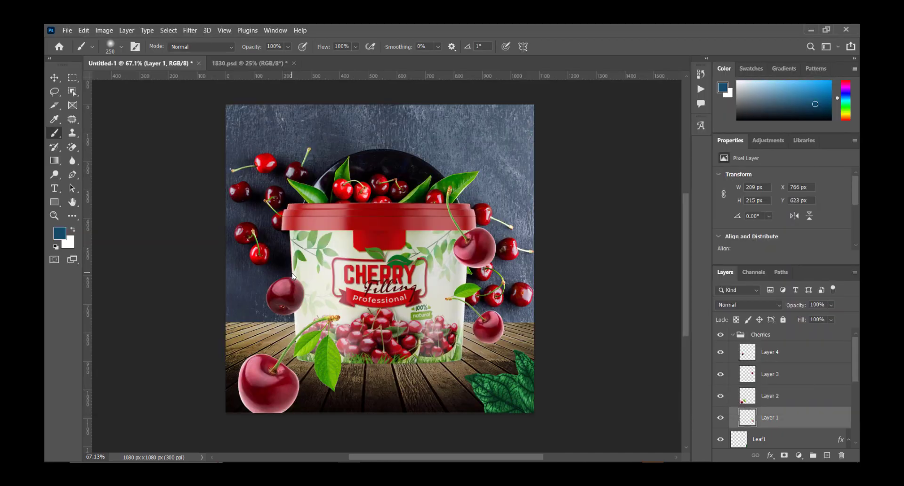
key("ctrl+shift+s")
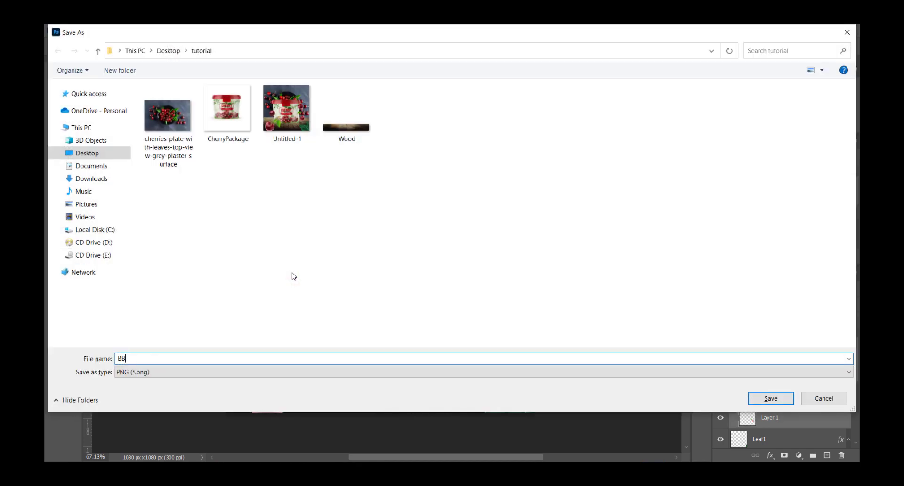
key("Return")
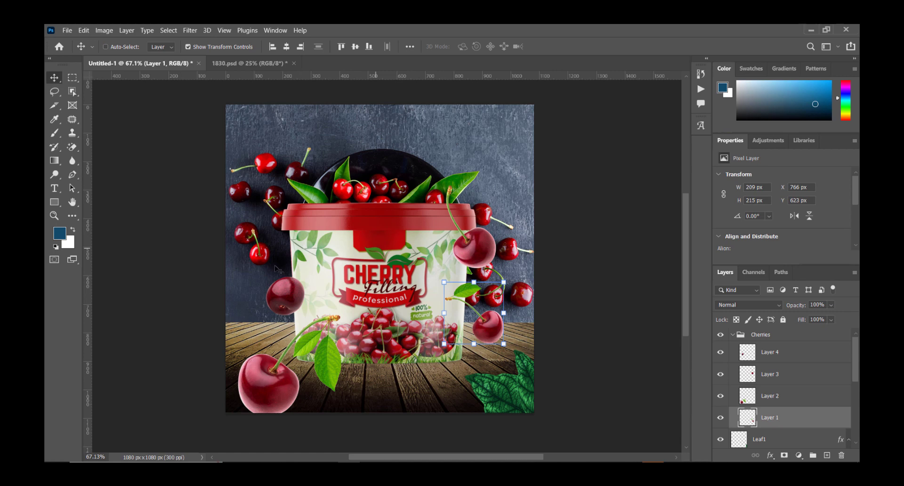
left_click(162, 194)
Add a new Layer 5 above the Wood layer, clipped to the wood
left_click(442, 371)
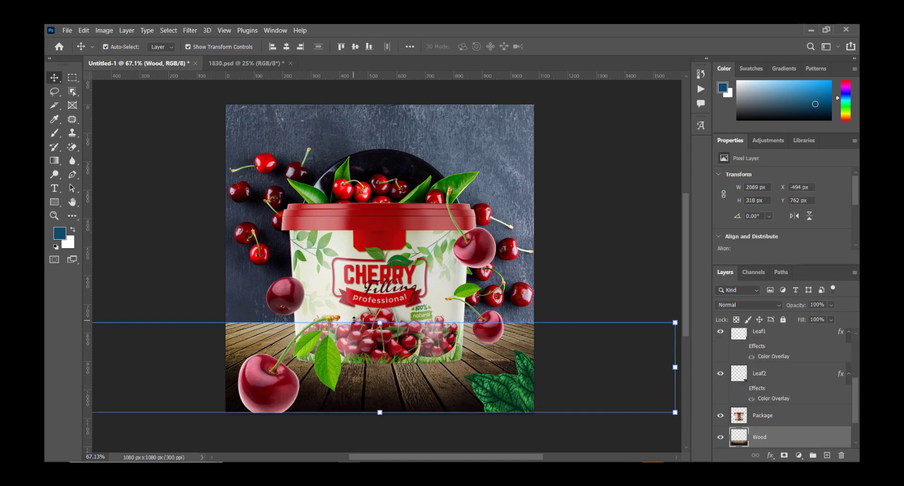
scroll(358, 286, "up", 1)
scroll(391, 331, "down", 1)
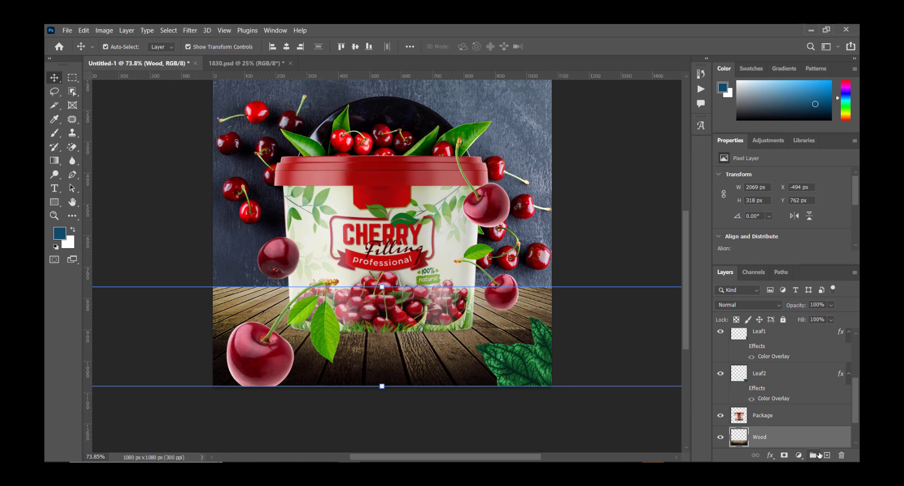
left_click(827, 455)
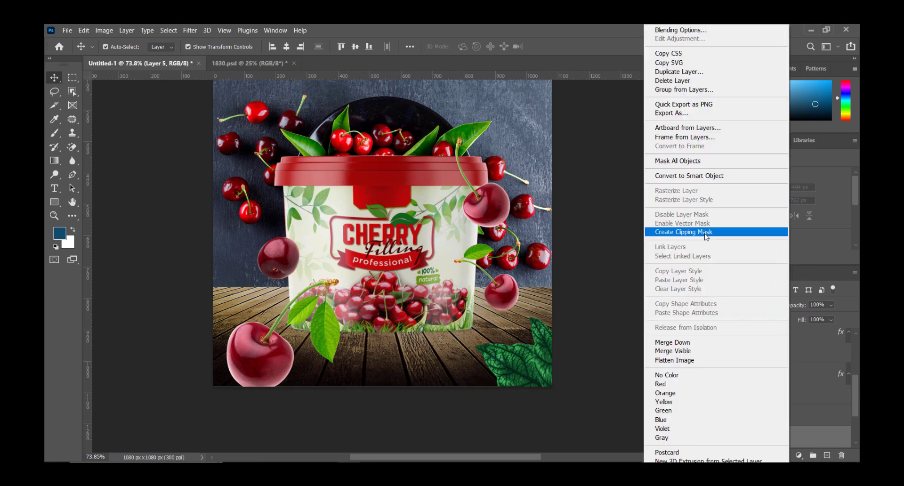
left_click(706, 231)
Brush light yellow #f7c856 over the left and right wood areas
left_click(60, 233)
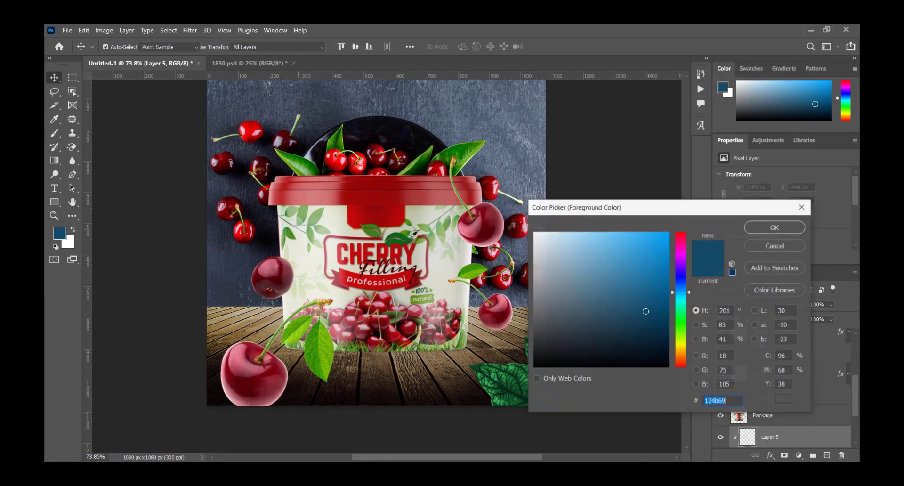
left_click(676, 351)
left_click(634, 248)
left_click_drag(635, 249, 622, 237)
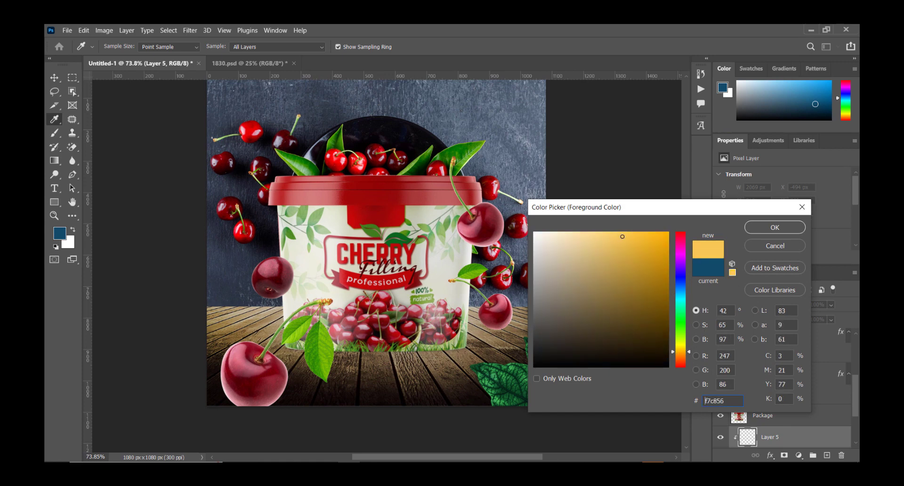
key("Return")
key("b")
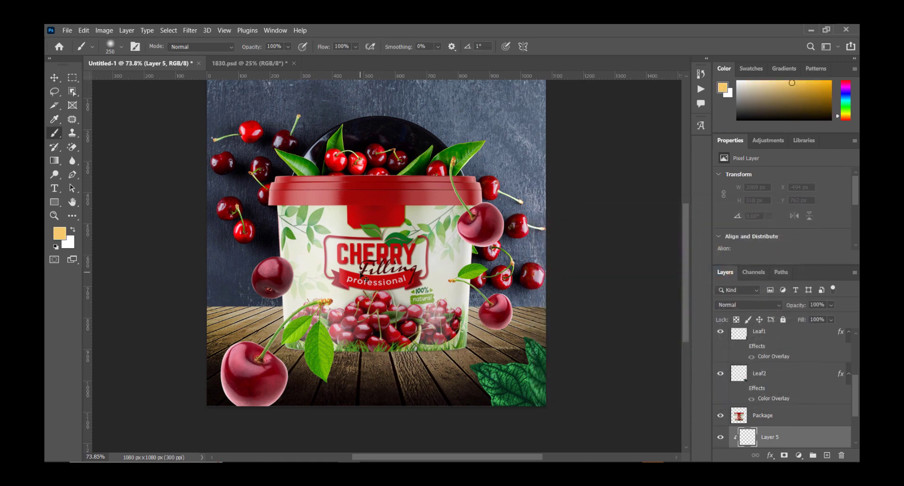
right_click(311, 230)
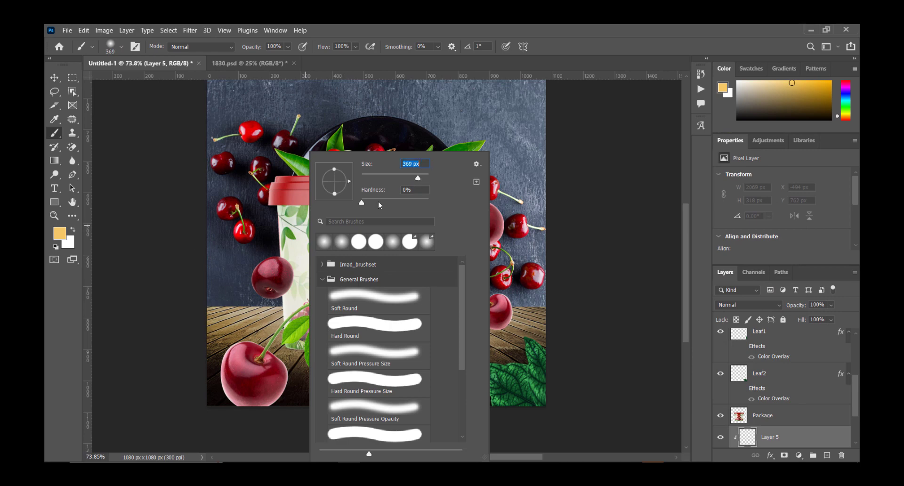
left_click(232, 262)
left_click_drag(221, 329, 282, 335)
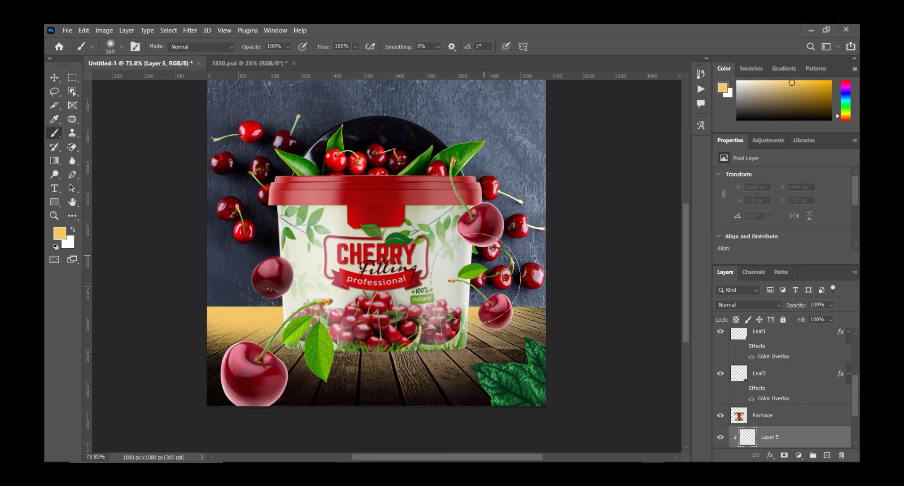
left_click_drag(475, 277, 527, 306)
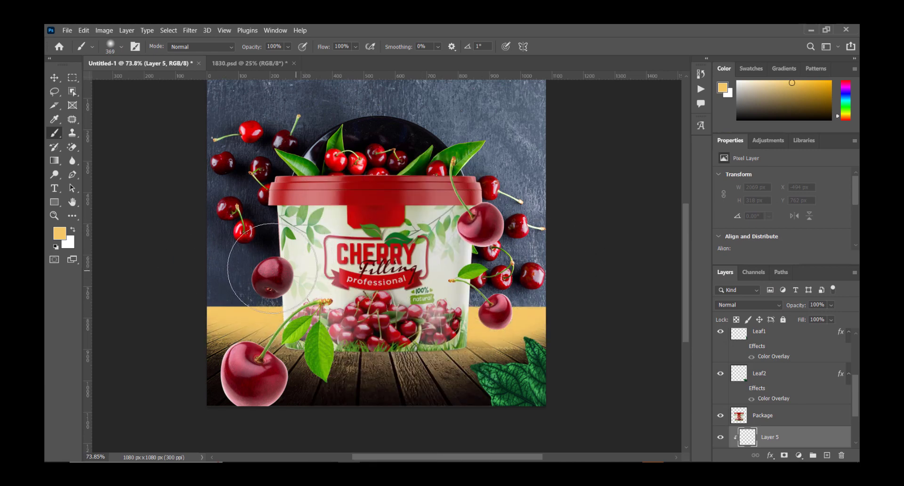
Lower the yellow glow layer's opacity to 60%
left_click(831, 305)
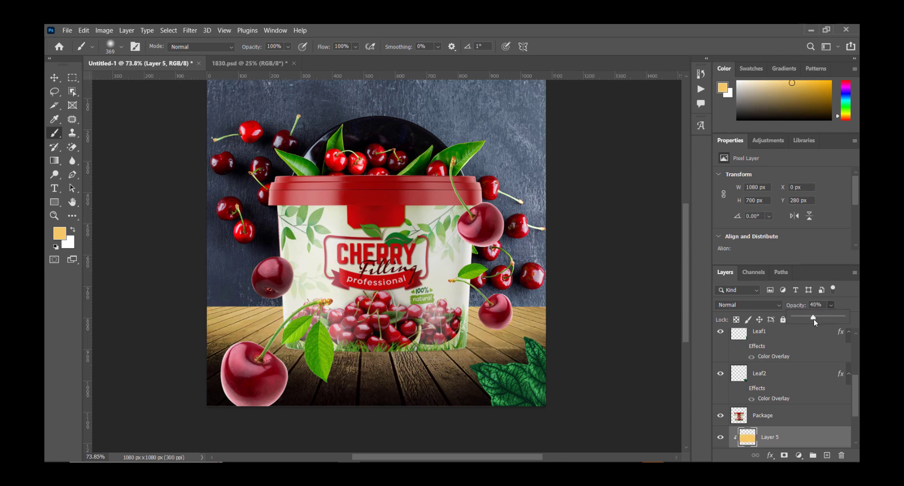
left_click_drag(813, 319, 823, 321)
scroll(801, 438, "down", 1)
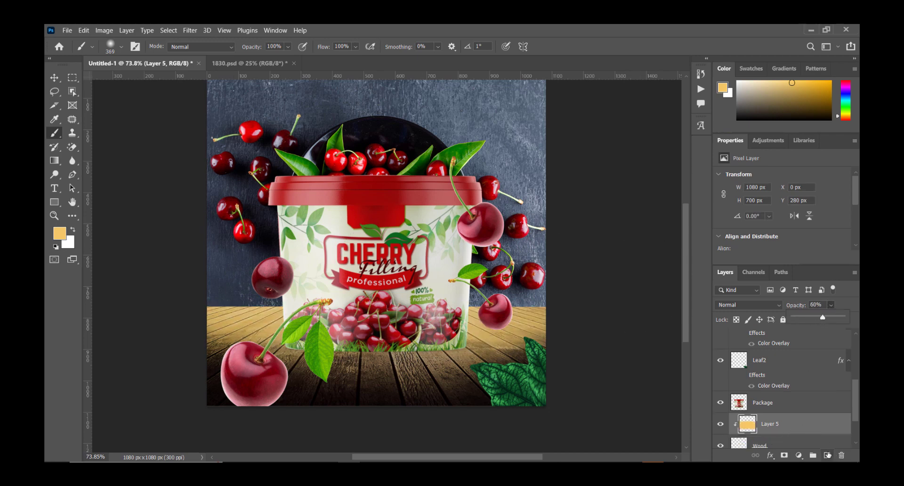
Add a clipped Layer 6 above the glow and brush white highlights across the wood
left_click(827, 455)
right_click(777, 423)
left_click(723, 235)
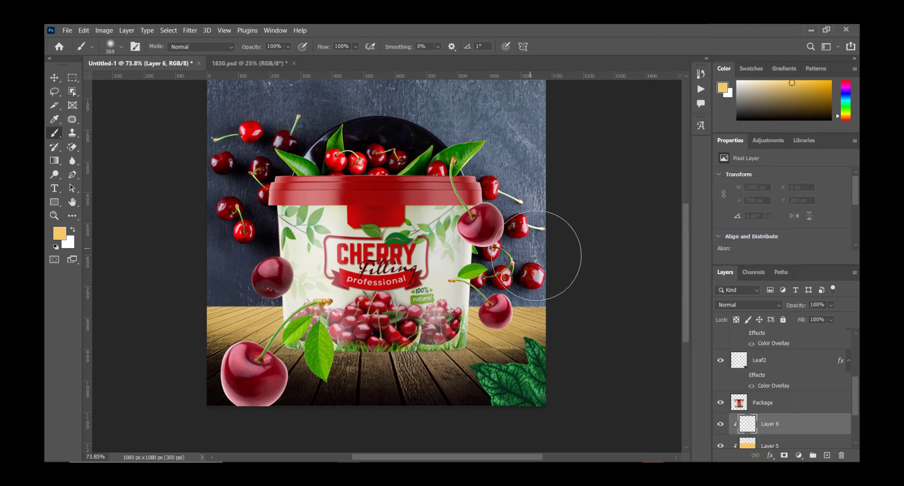
key("x")
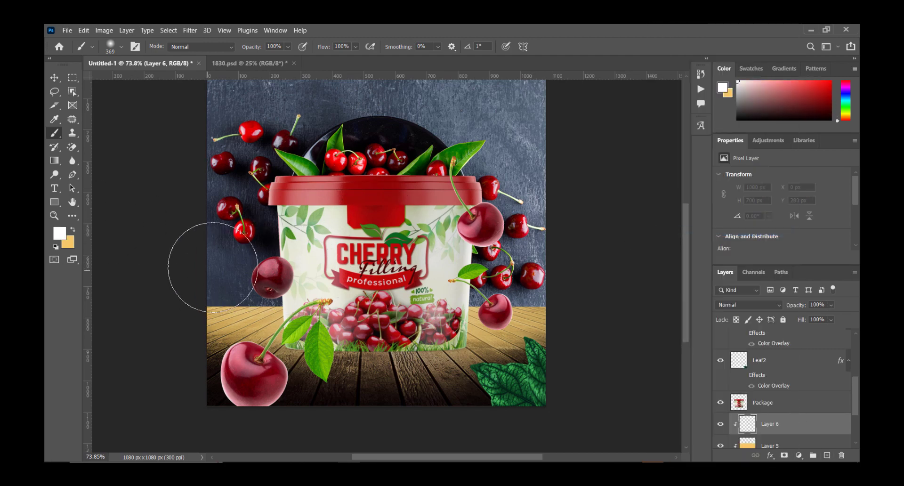
left_click_drag(212, 267, 553, 254)
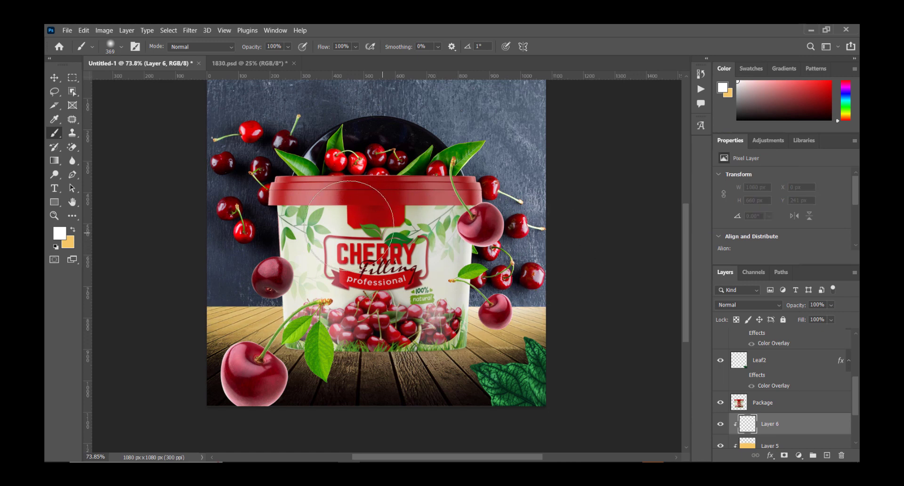
left_click_drag(350, 225, 201, 212)
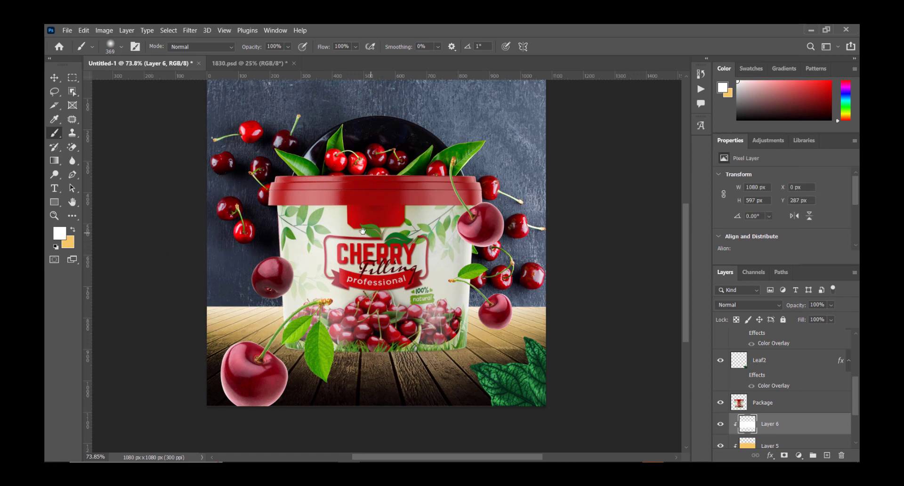
left_click_drag(362, 230, 351, 227)
key("v")
scroll(756, 425, "down", 1)
Duplicate Layer 5 and give the copy a dark red Color Overlay at 13% opacity
left_click(771, 430)
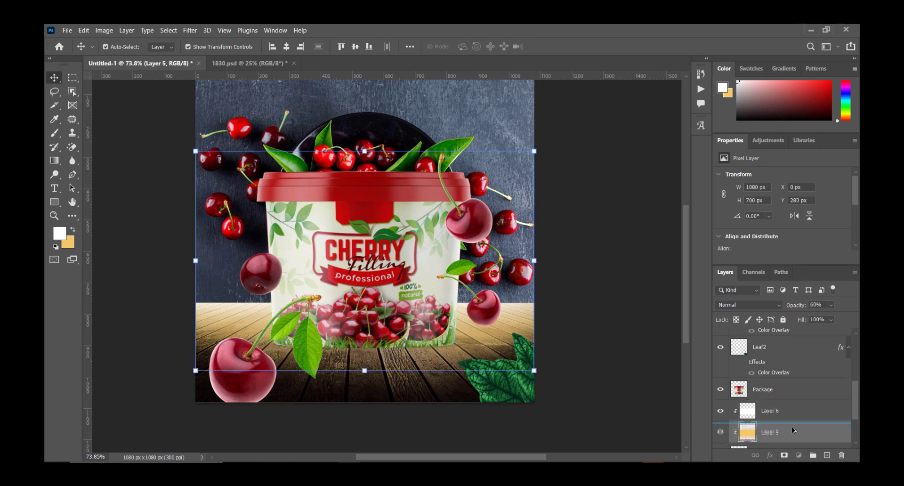
key("ctrl+j")
right_click(771, 432)
left_click(662, 30)
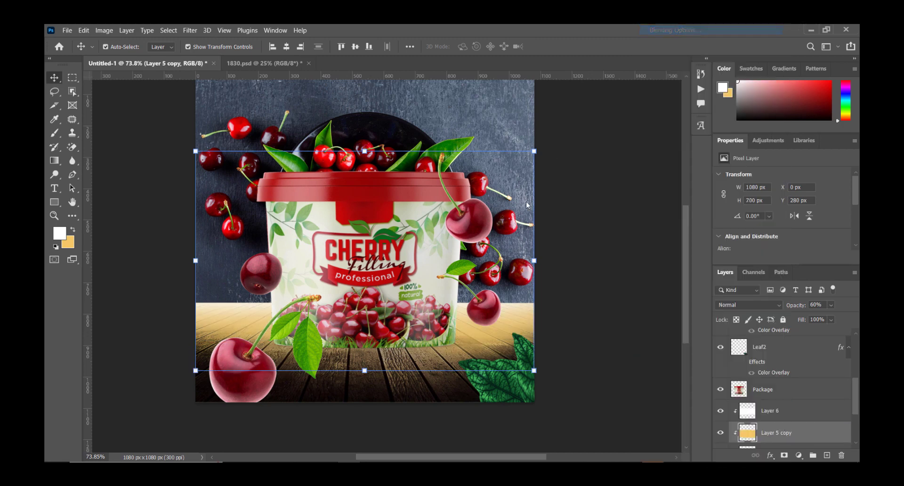
left_click(471, 321)
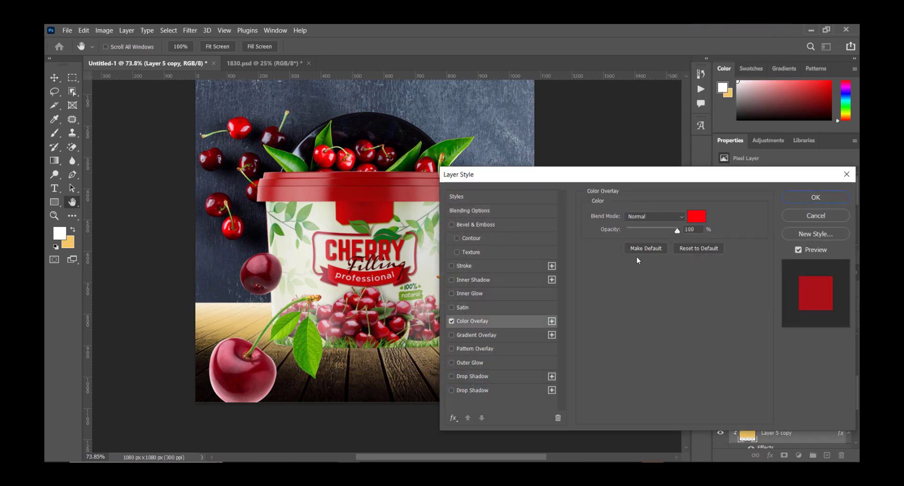
left_click(697, 216)
left_click(649, 286)
key("Return")
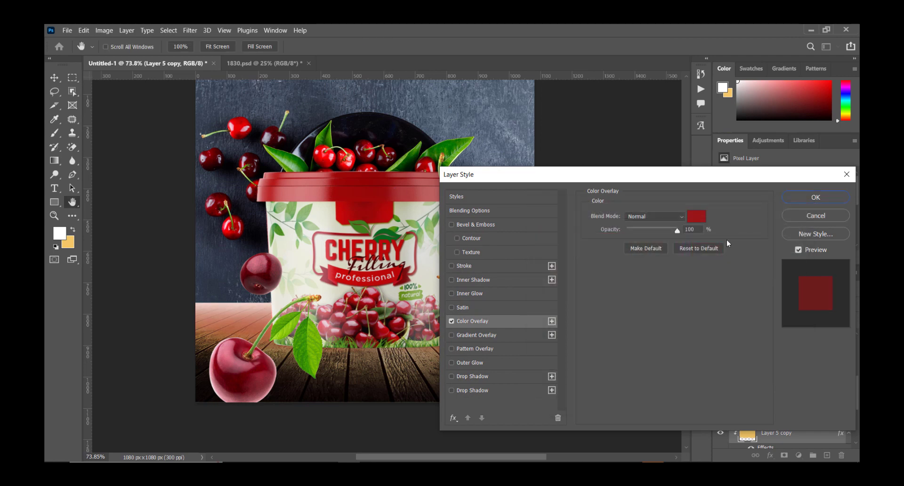
left_click(822, 197)
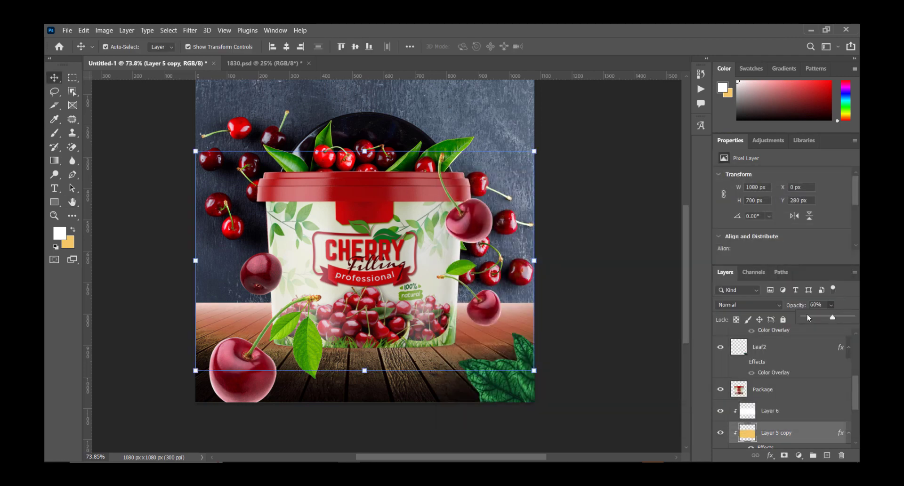
left_click_drag(807, 317, 809, 315)
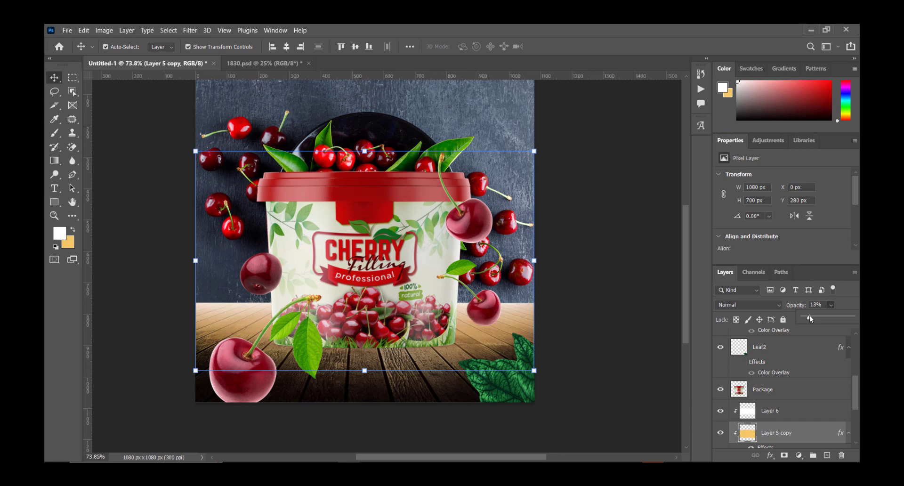
left_click(126, 121)
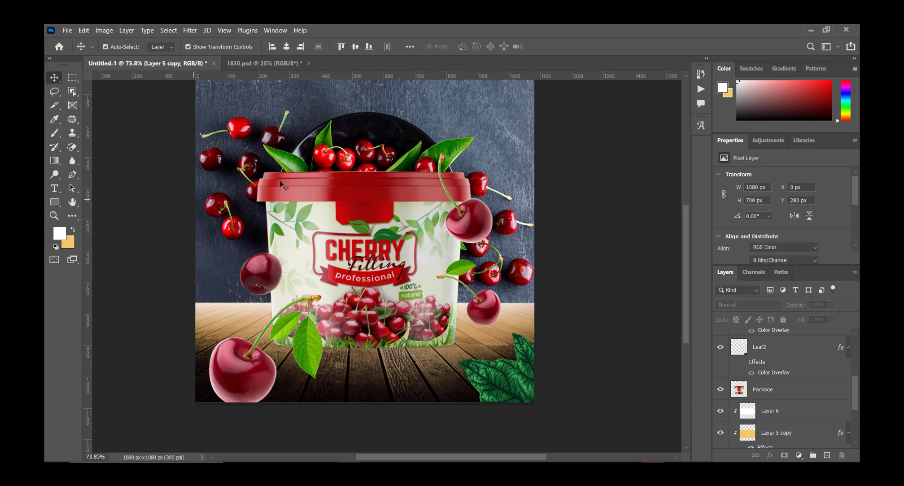
Add a new Layer 7 clipped to the bottom-right leaf Leaf2
left_click(398, 284)
left_click(499, 390)
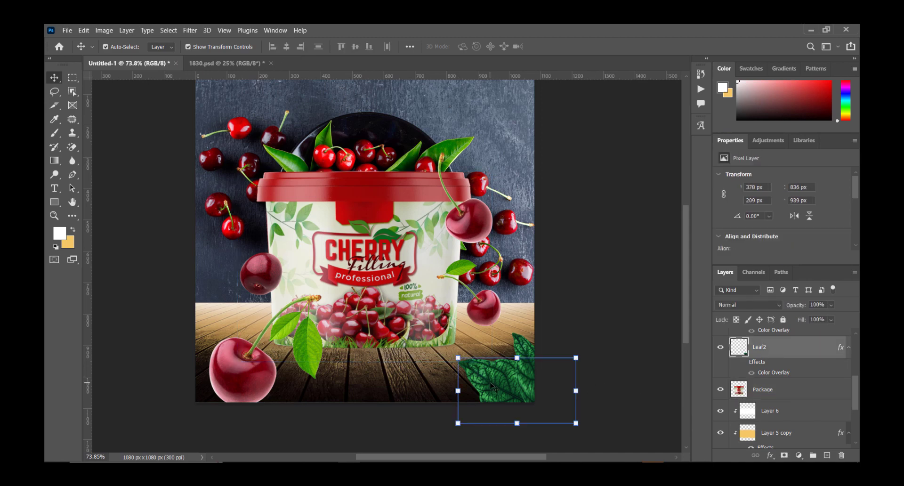
scroll(498, 389, "up", 3)
left_click_drag(497, 388, 485, 349)
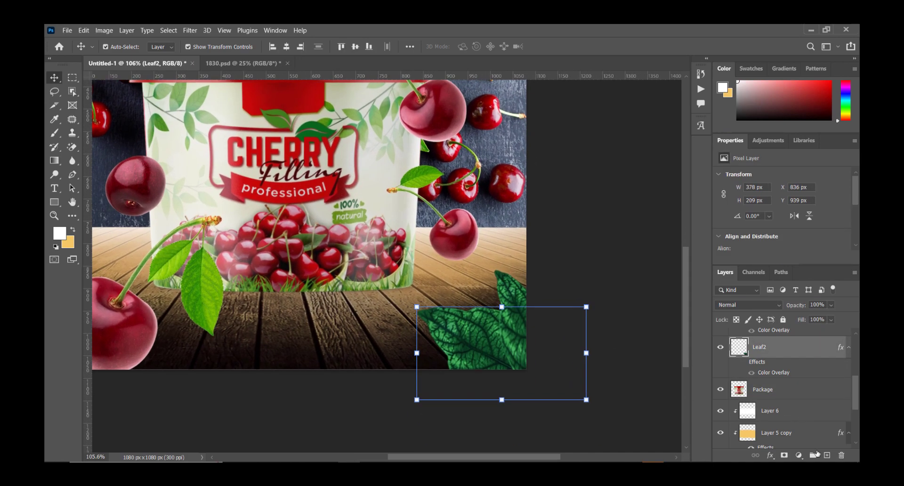
left_click(827, 455)
right_click(779, 346)
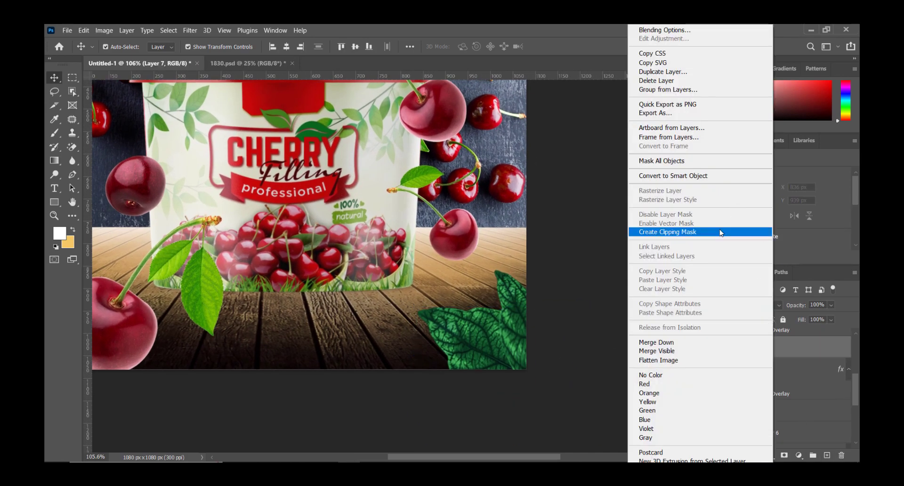
left_click(668, 232)
Sample the package lid's red and paint it along the leaf's top edge
left_click_drag(459, 277, 330, 236)
scroll(285, 140, "up", 1)
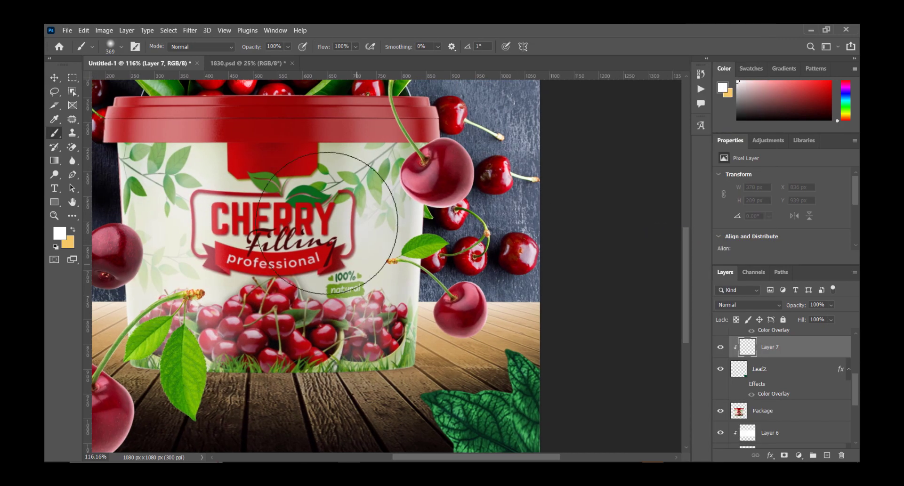
key("i")
left_click(284, 140)
key("b")
left_click_drag(492, 219, 442, 151)
right_click(443, 151)
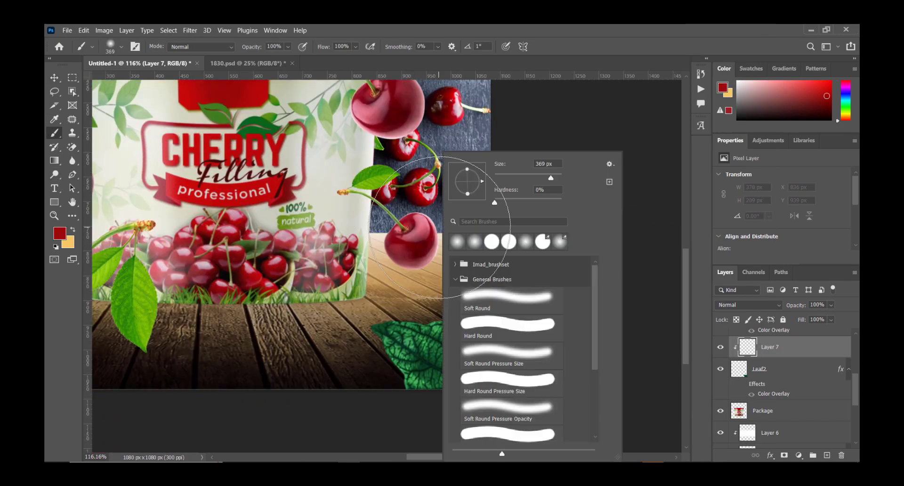
left_click_drag(427, 244, 407, 264)
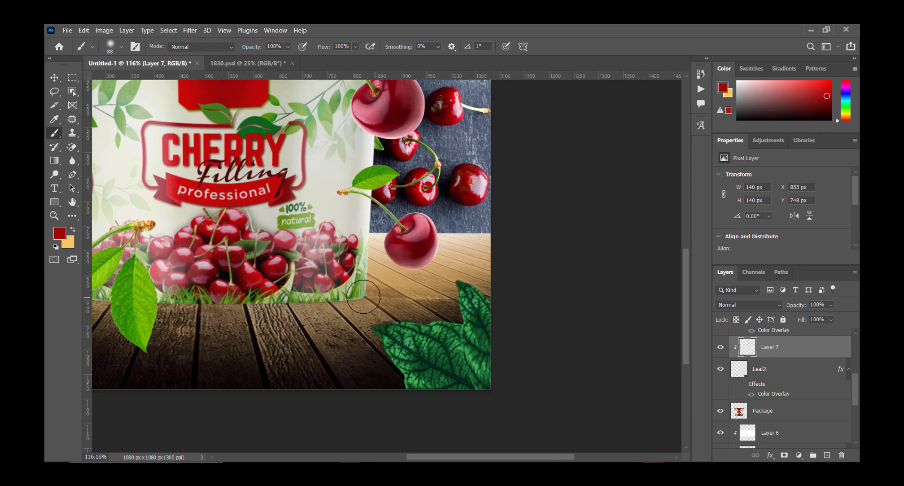
left_click_drag(419, 300, 469, 299)
mouse_move(329, 301)
left_mouse_down()
mouse_move(354, 349)
mouse_move(444, 359)
left_mouse_up()
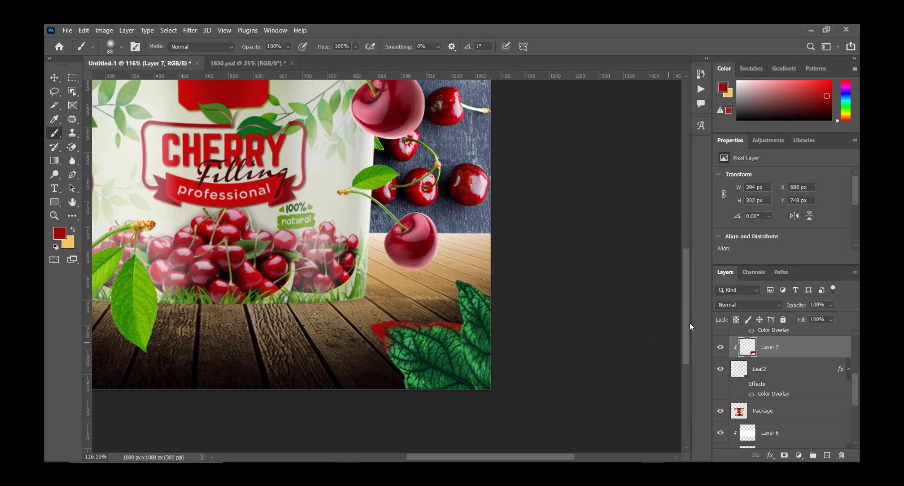
Set the red paint layer to Screen blending and add more red to the edge
left_click(731, 306)
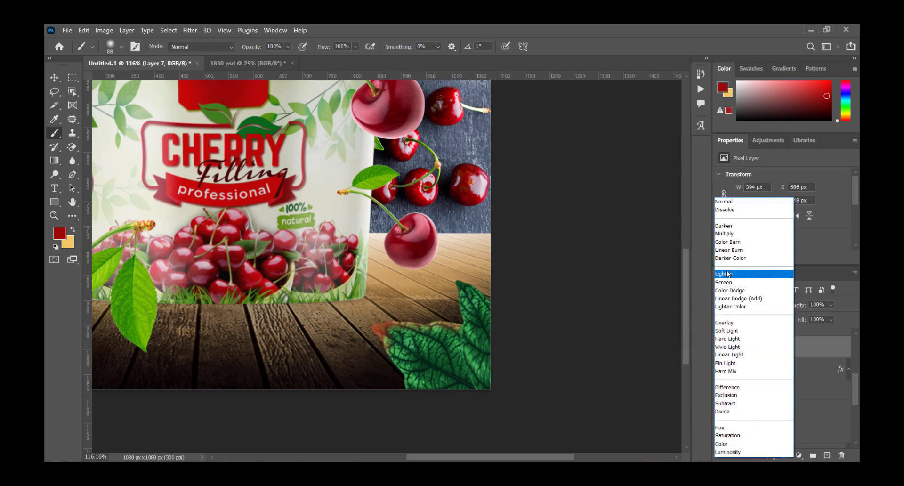
left_click(732, 278)
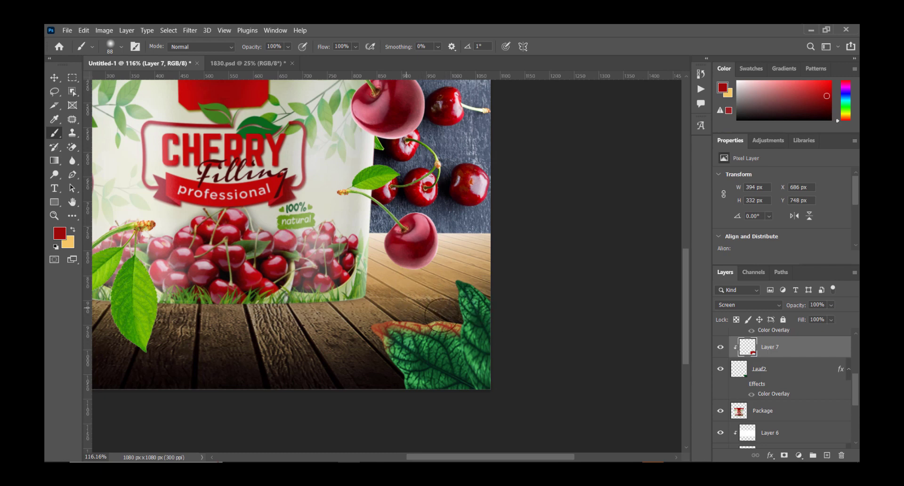
left_click(748, 305)
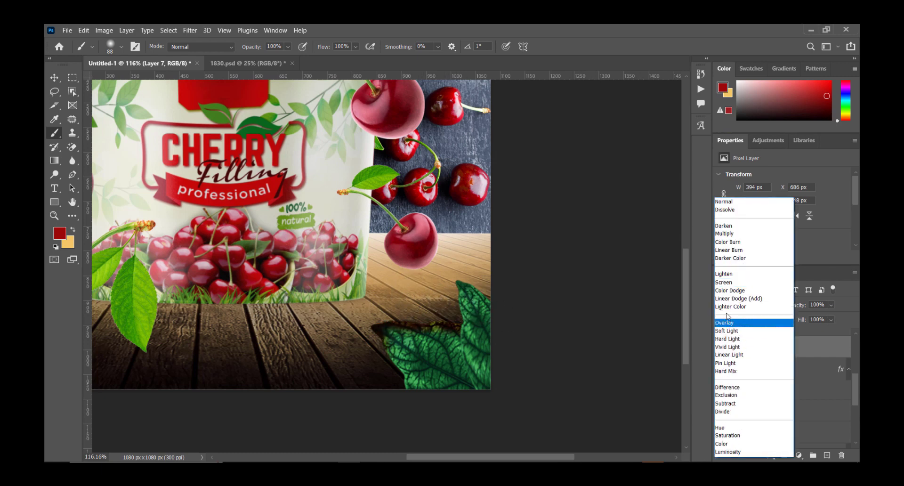
left_click(723, 283)
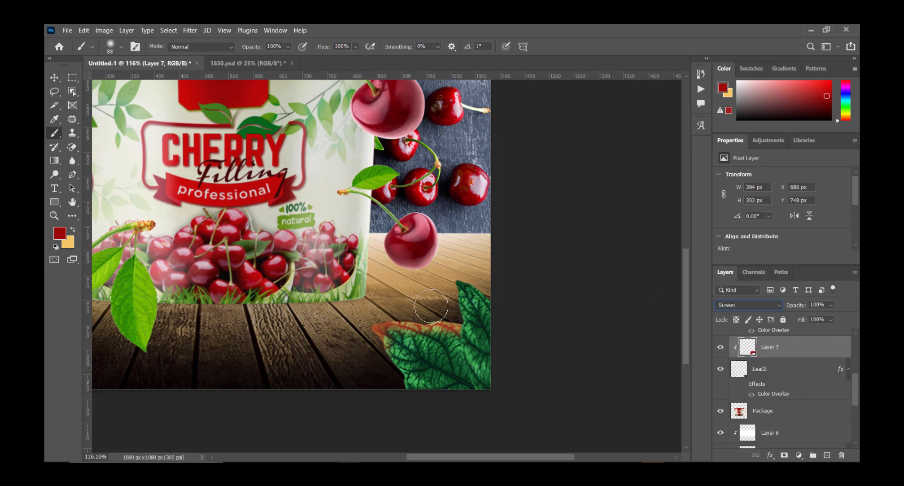
left_click_drag(430, 305, 424, 329)
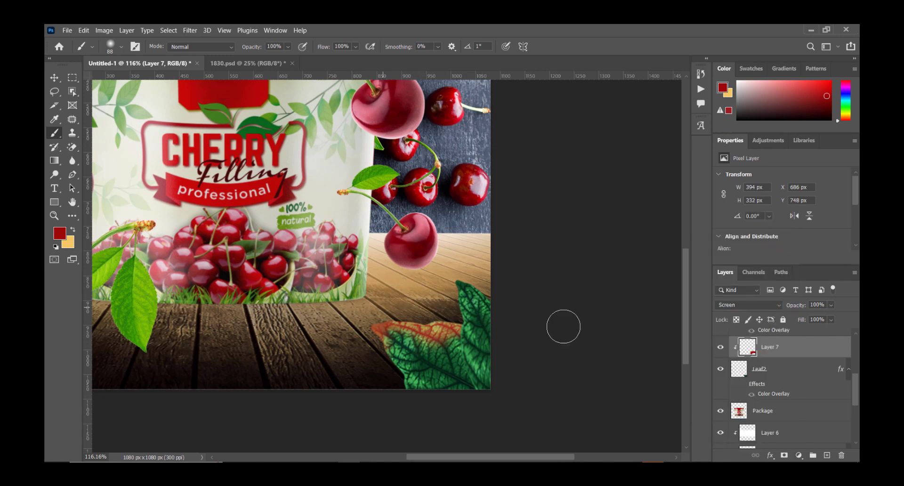
Add Layer 8 on Leaf2 and paint more red along the leaf's upper edge
left_click(770, 373)
left_click(825, 453)
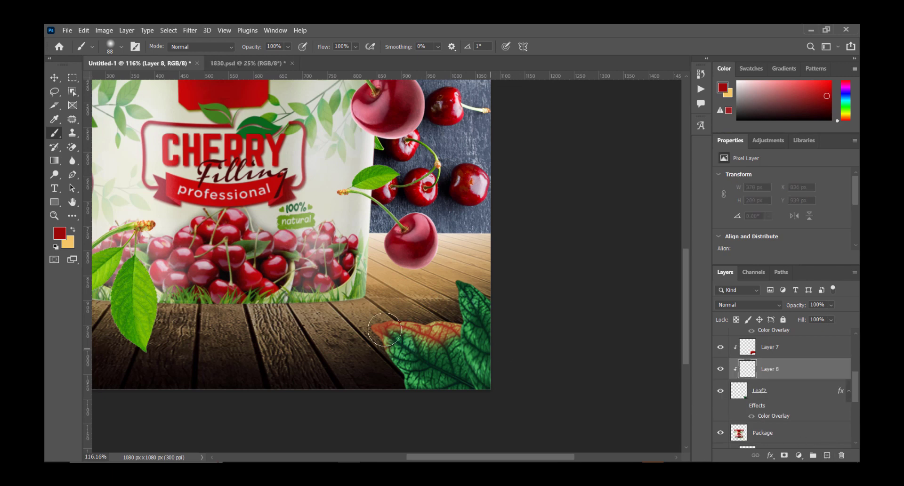
left_click_drag(381, 325, 418, 302)
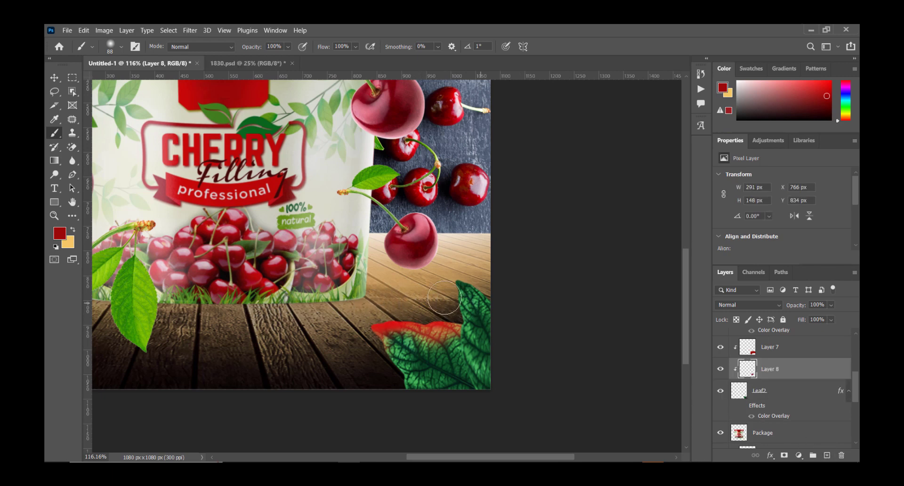
Smudge the red paint with a 20 px Smudge Tool brush
left_click(72, 151)
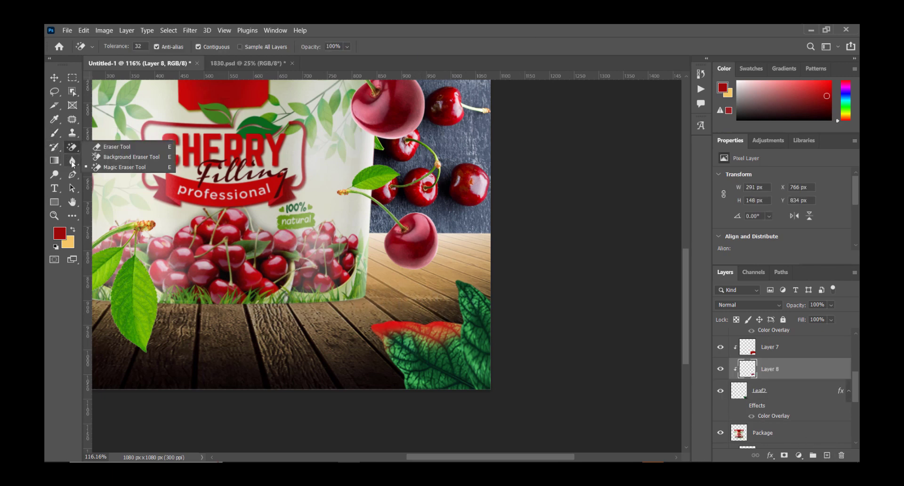
left_click(72, 160)
right_click(72, 161)
left_click(115, 181)
right_click(404, 228)
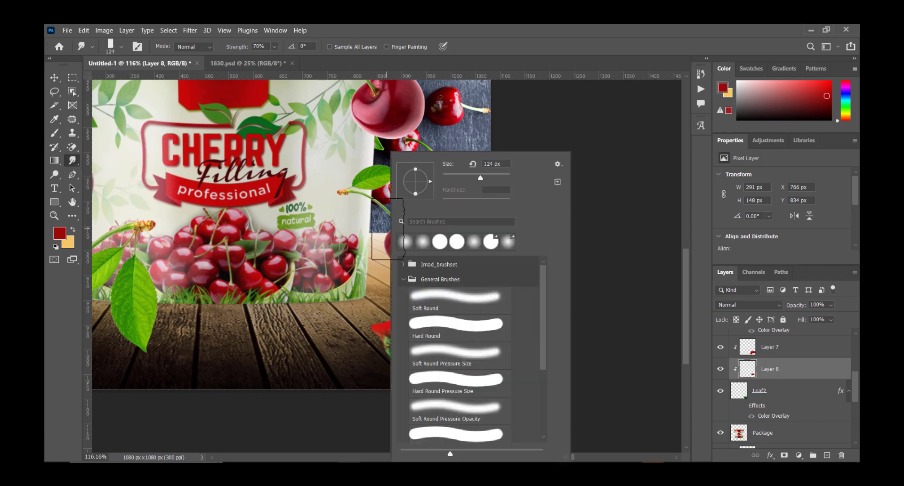
left_click(451, 175)
key("Return")
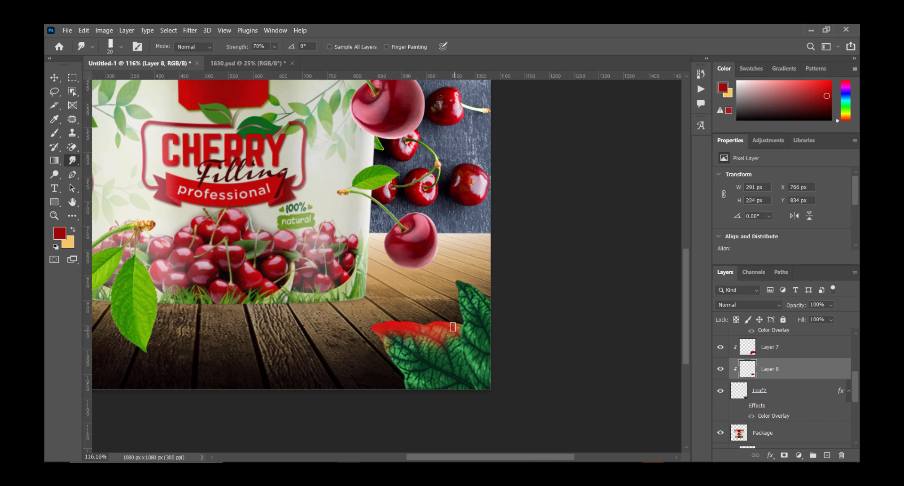
scroll(494, 312, "down", 3)
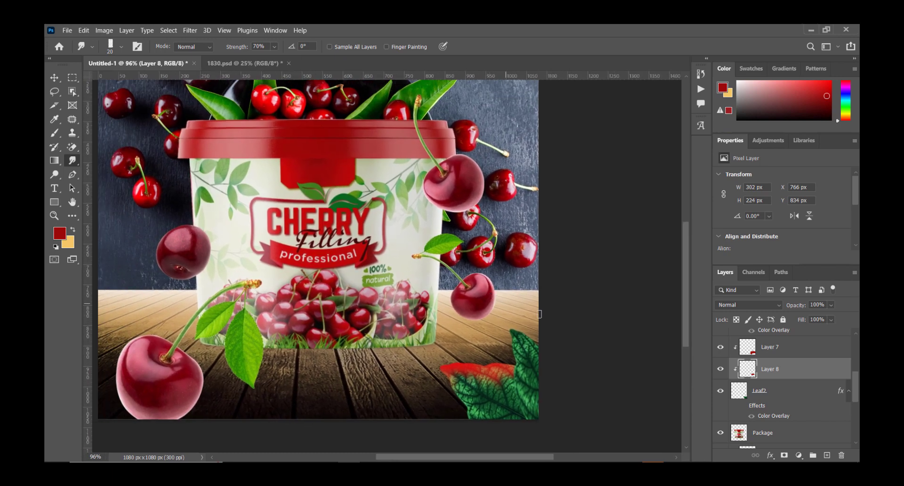
key("v")
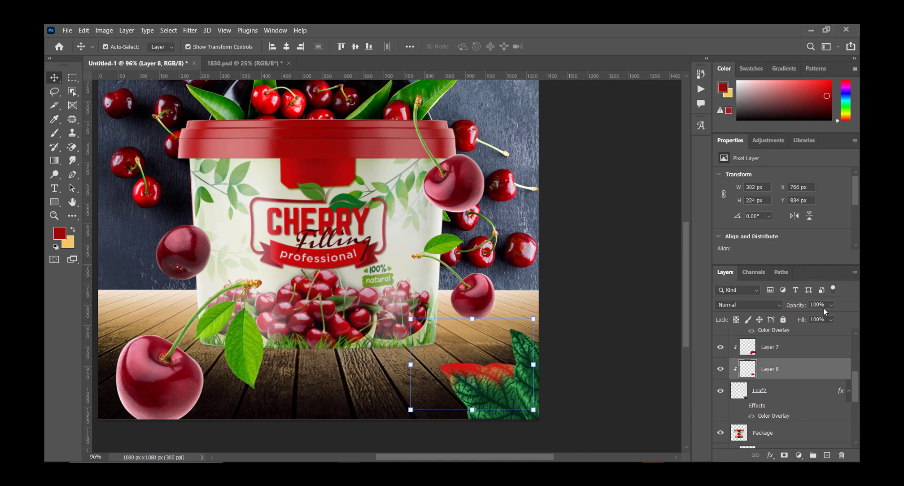
Fade Layer 8 to 35% opacity and lower Layer 7 to 78%
left_click_drag(802, 319, 809, 315)
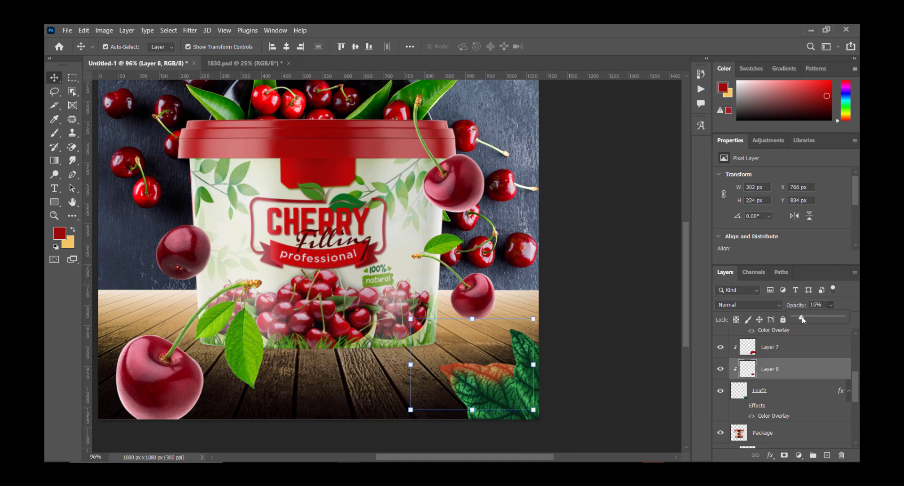
left_click(785, 348)
left_click_drag(814, 319, 811, 319)
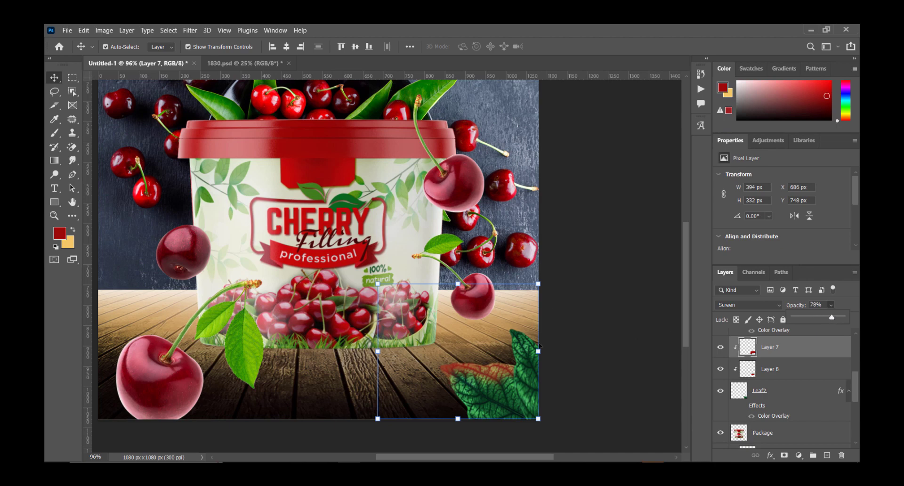
Add clipped Layer 9 and brush a dark black stroke near the leaf's right edge
left_click(827, 455)
right_click(776, 353)
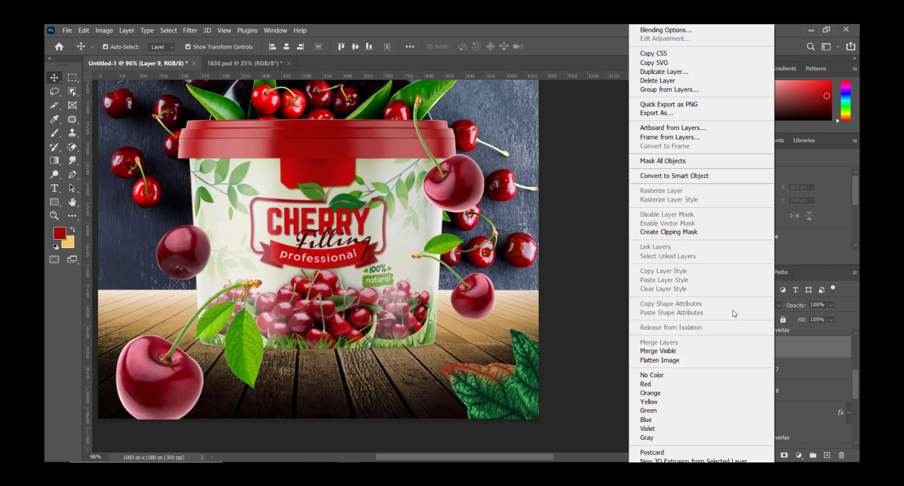
left_click(691, 235)
key("b")
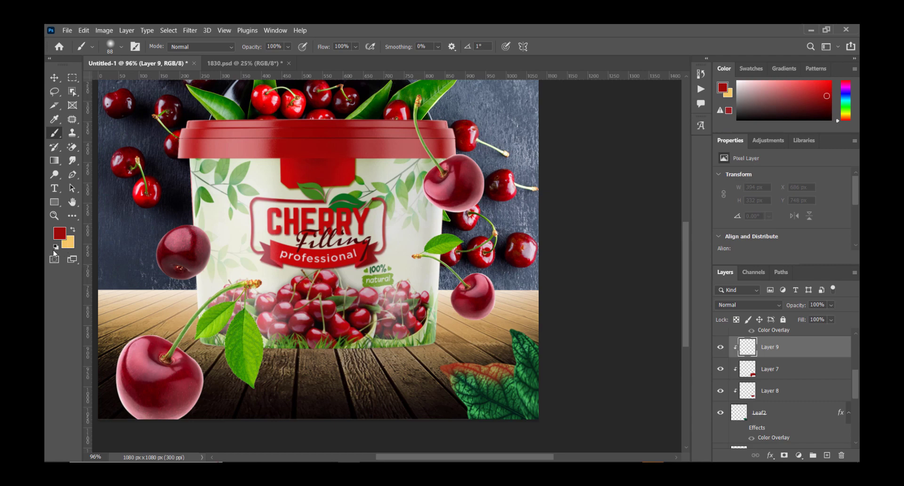
left_click(55, 246)
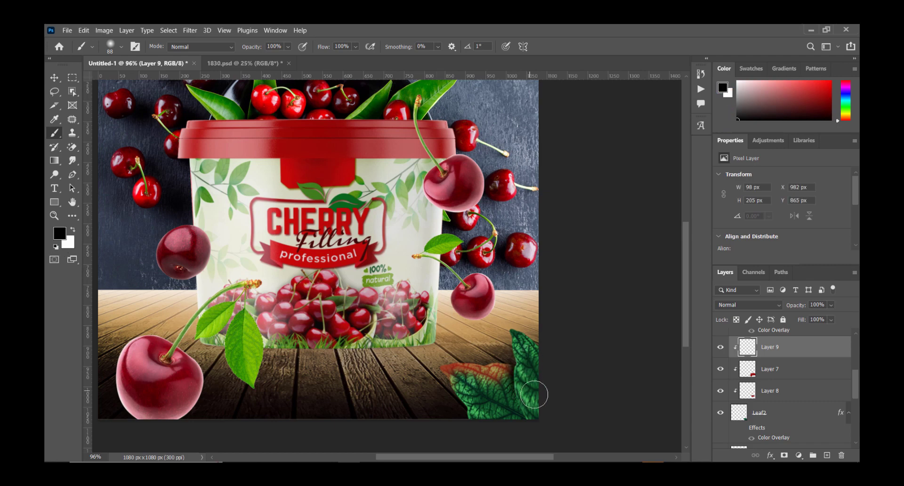
mouse_move(512, 362)
left_mouse_down()
mouse_move(534, 376)
mouse_move(545, 407)
left_mouse_up()
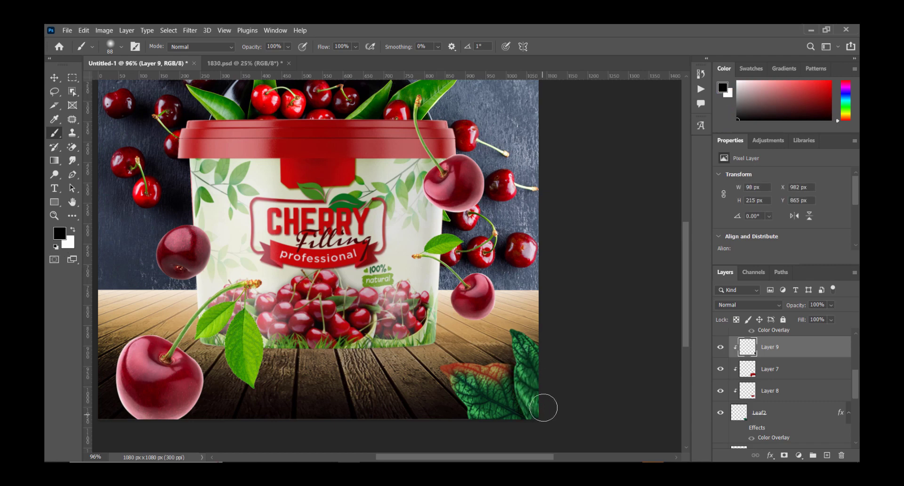
key("ctrl+t")
Shift both leaves and their glow layers slightly to the left
key("v")
left_click(527, 380)
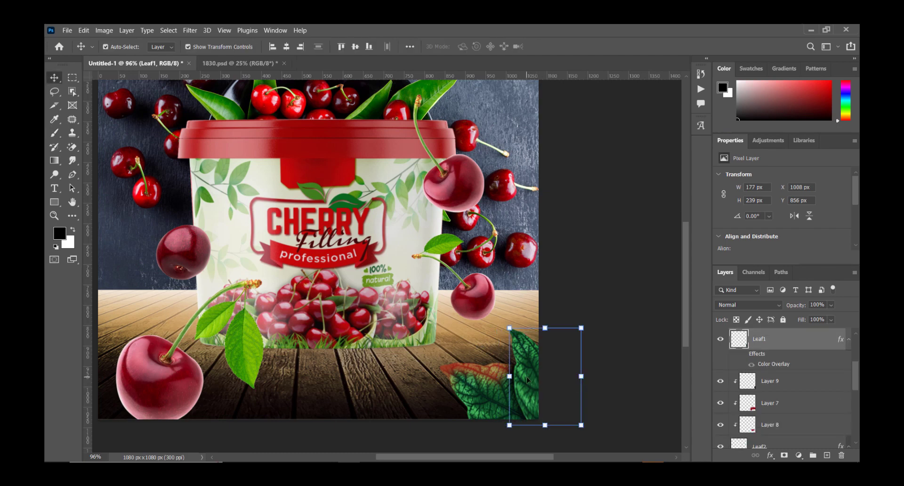
scroll(776, 426, "down", 1)
left_click(755, 439, "shift")
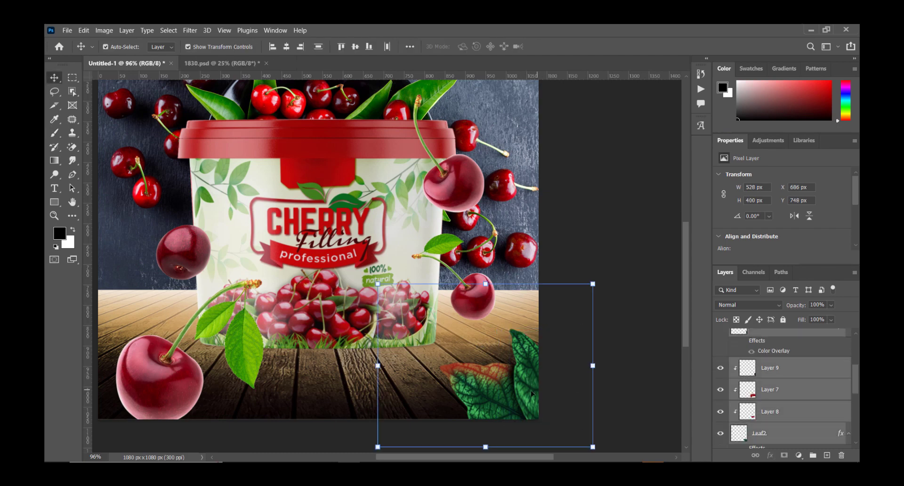
left_click_drag(534, 393, 508, 393)
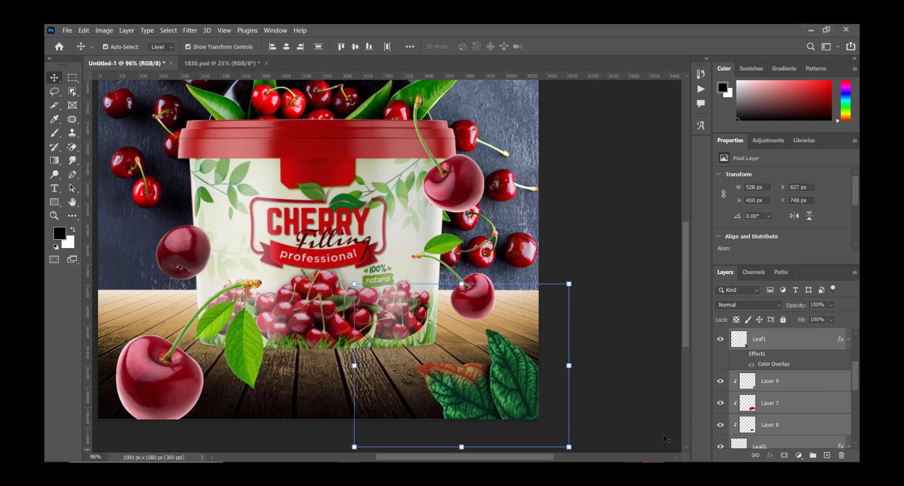
Add a layer clipped to Leaf1 and paint cherry red along the right leaf's edge
left_click(778, 346)
left_click(826, 455)
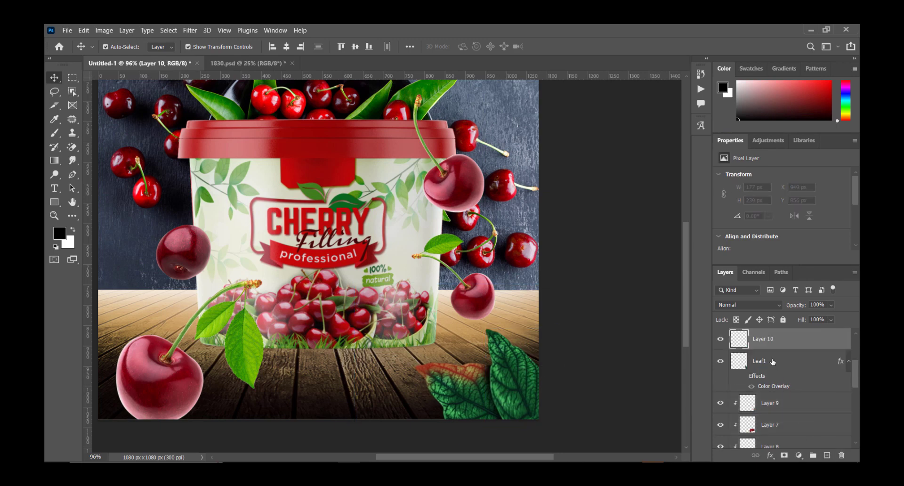
right_click(768, 339)
left_click(684, 232)
key("b")
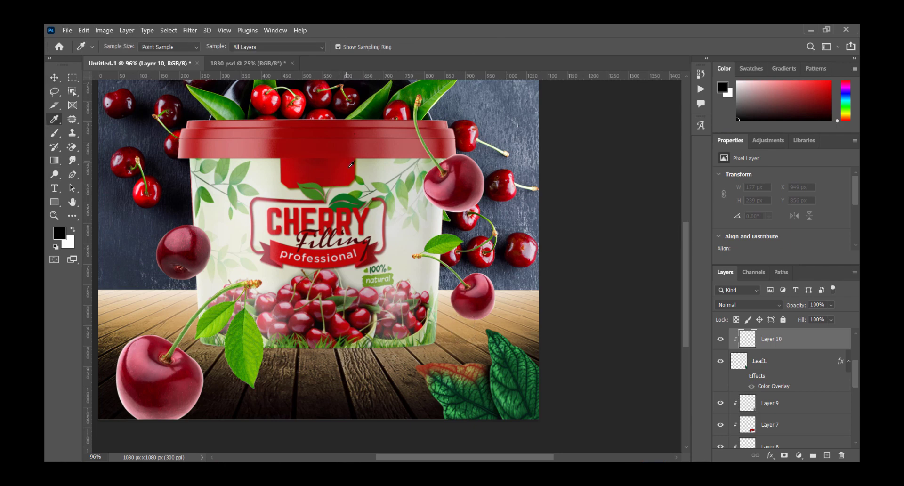
left_click(351, 134, "alt")
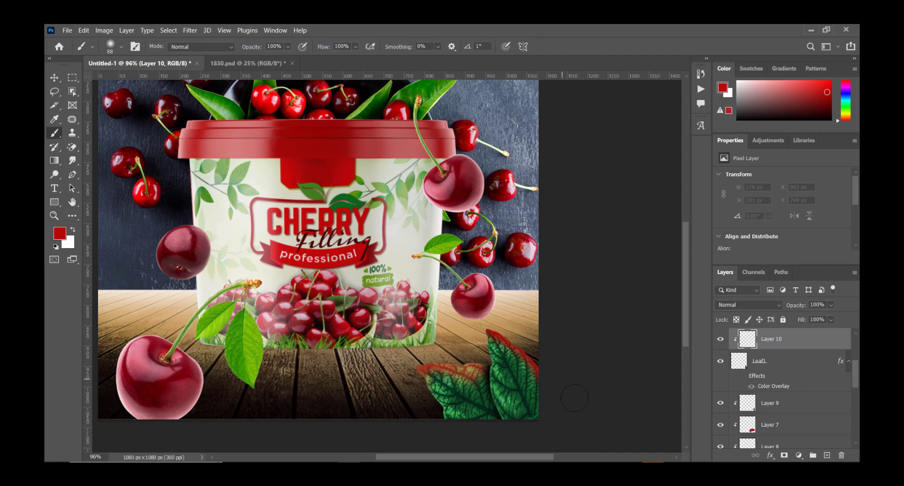
left_click_drag(574, 397, 471, 290)
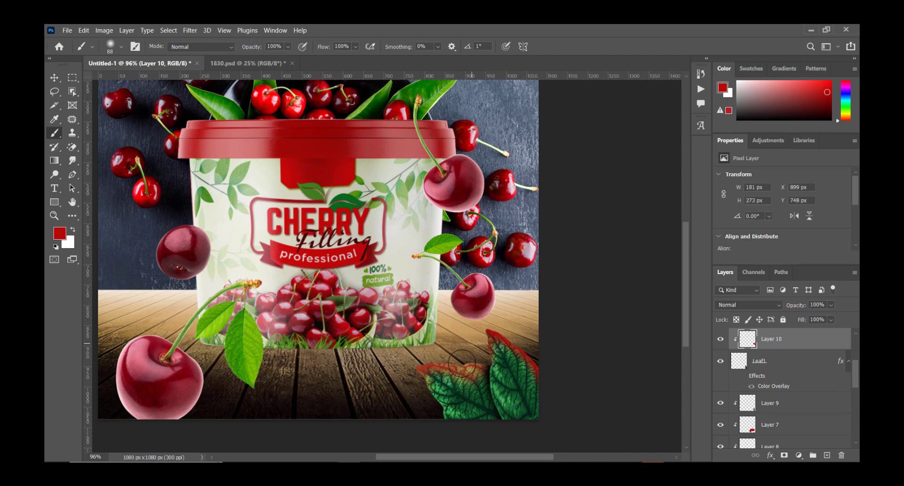
left_click_drag(461, 362, 472, 423)
Smudge the red paint and fade the Layer 10 copy to 29% opacity
left_click(72, 160)
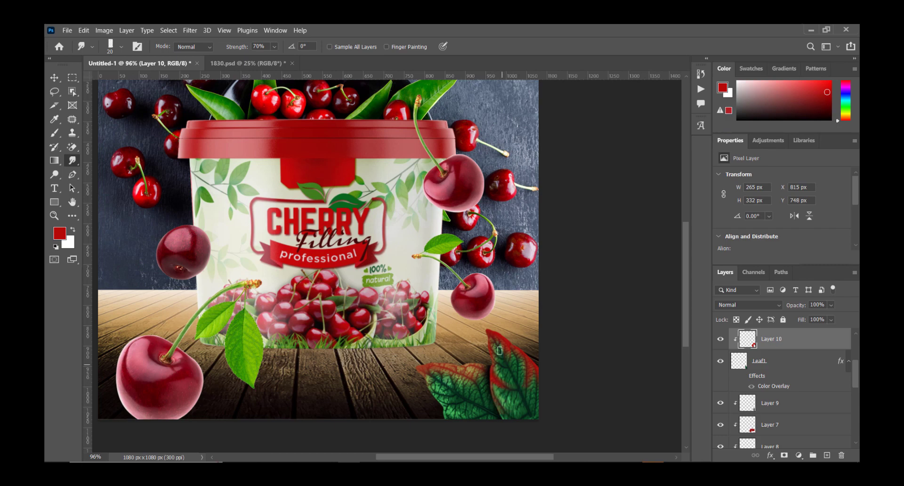
scroll(499, 350, "down", 2)
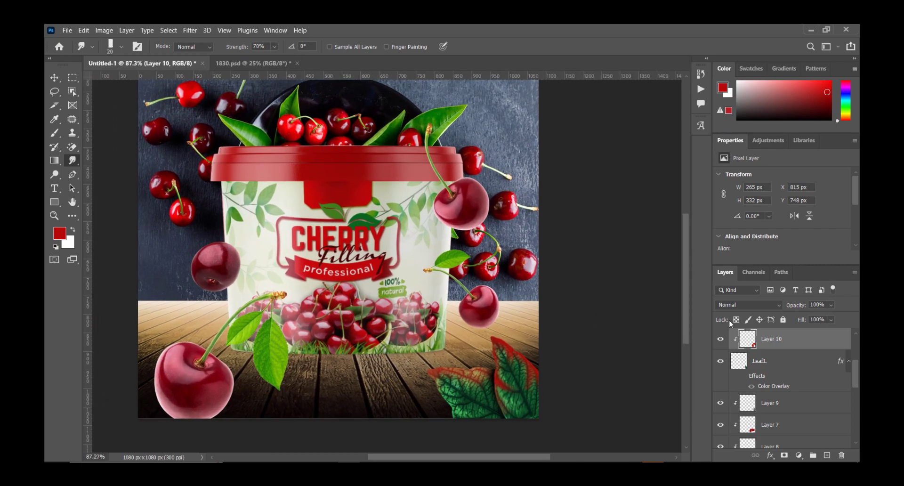
left_click(738, 304)
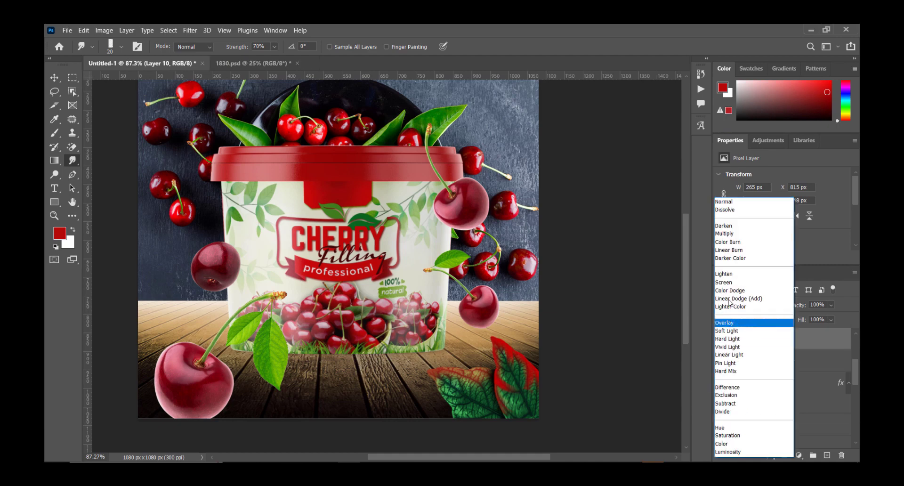
key("Escape")
key("alt+bracketleft")
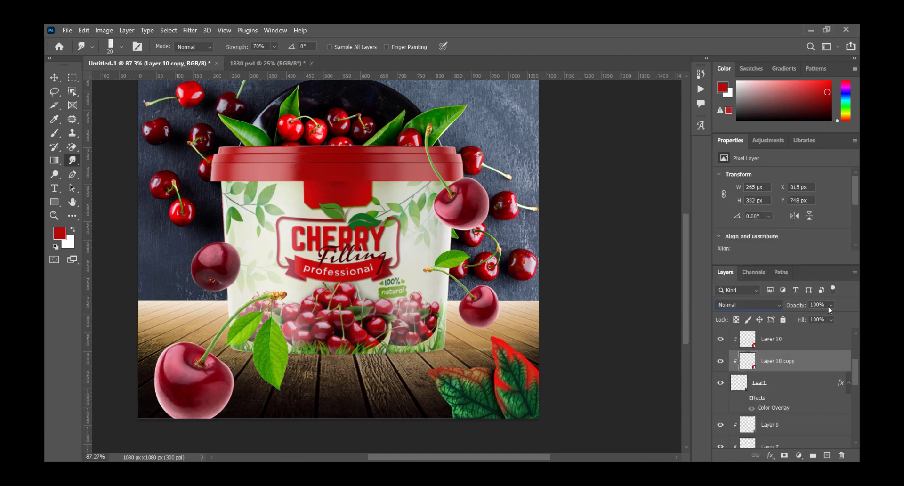
left_click_drag(804, 318, 808, 321)
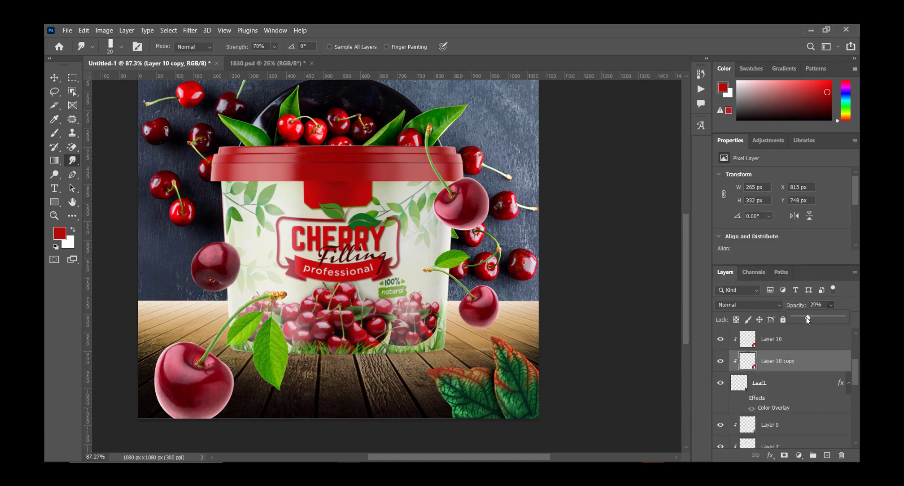
Compare layer visibility, hide Layer 7, and restore Layer 8 to full opacity
key("alt+bracketleft")
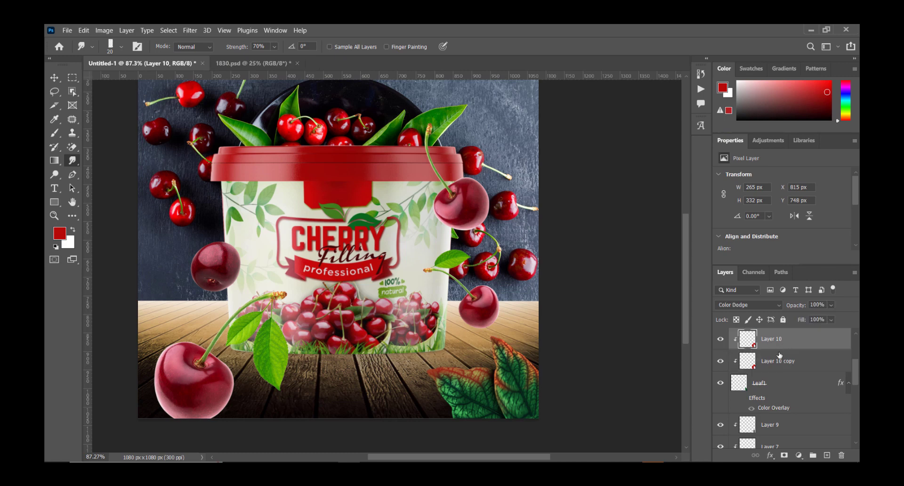
key("alt+bracketleft")
left_click(720, 433)
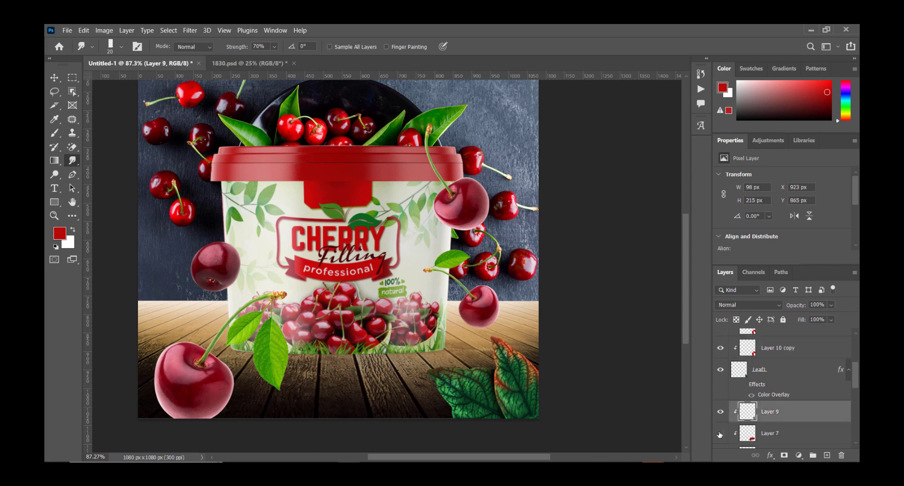
left_click(718, 412)
left_click(716, 413)
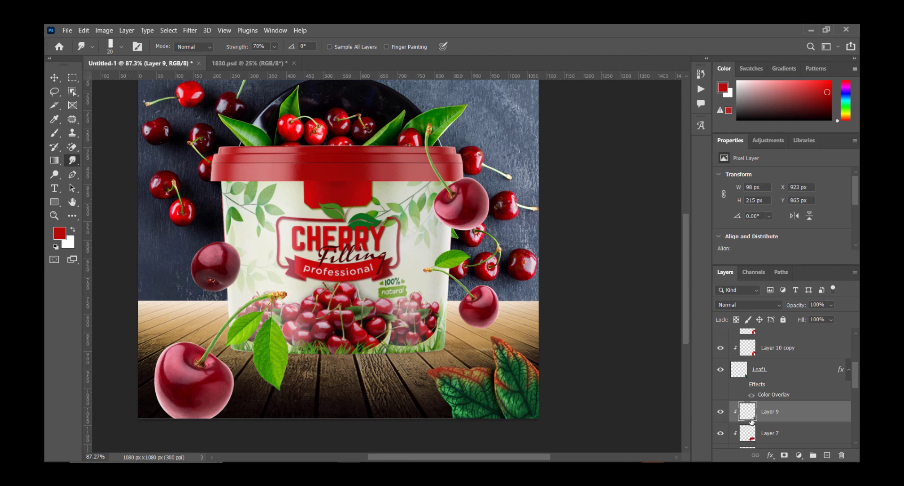
scroll(732, 418, "down", 1)
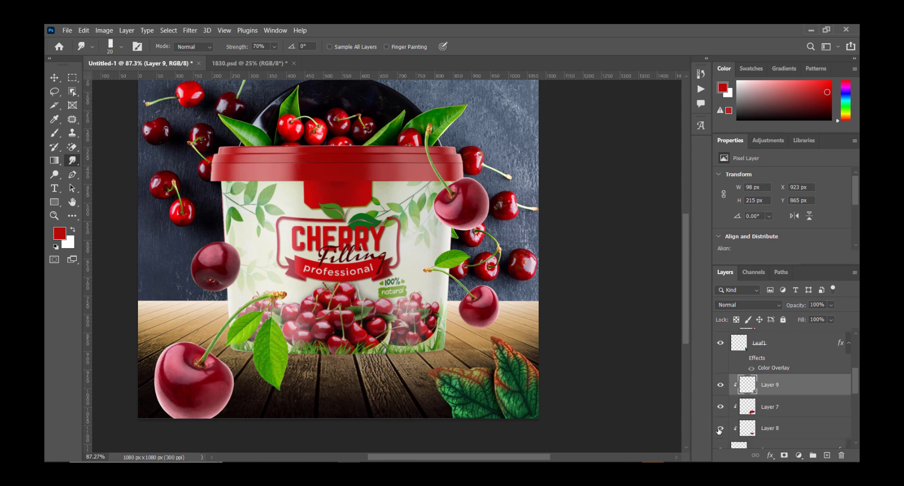
left_click(720, 409)
key("alt+bracketleft")
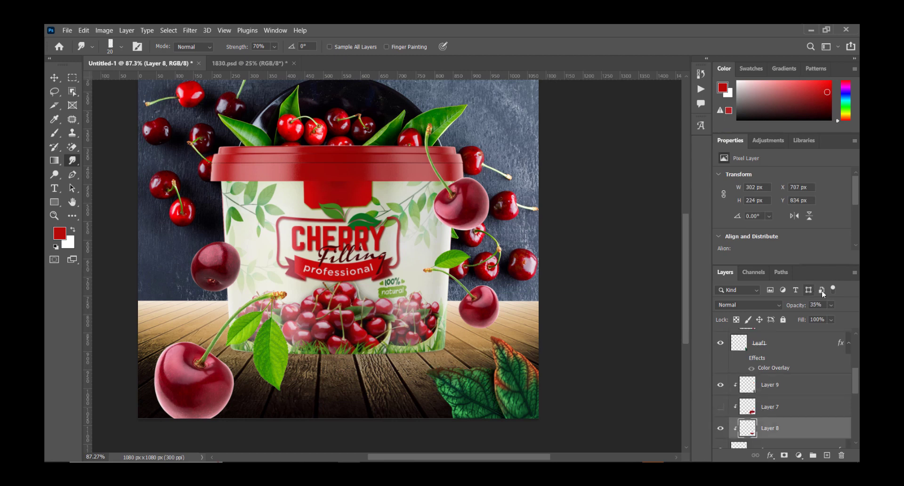
left_click(830, 305)
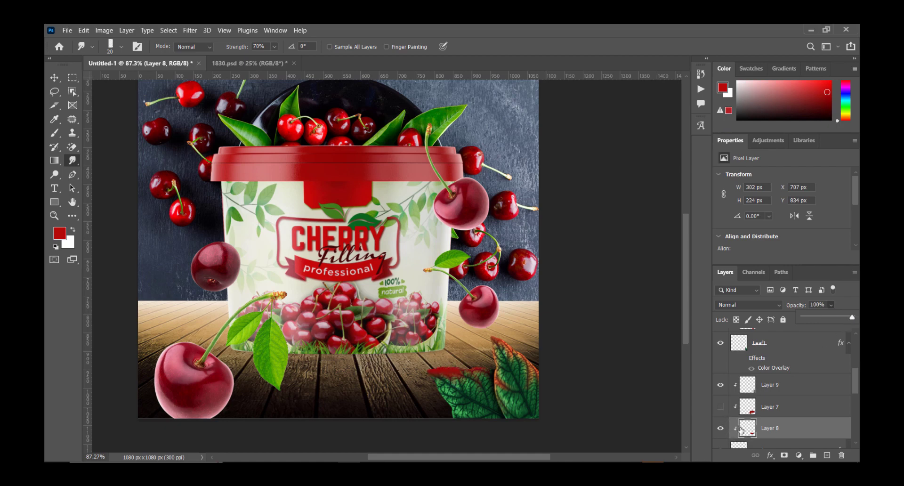
left_click(427, 371)
Duplicate Layer 8 with Screen blending and lower the original to 22% opacity
key("ctrl+j")
left_click(744, 305)
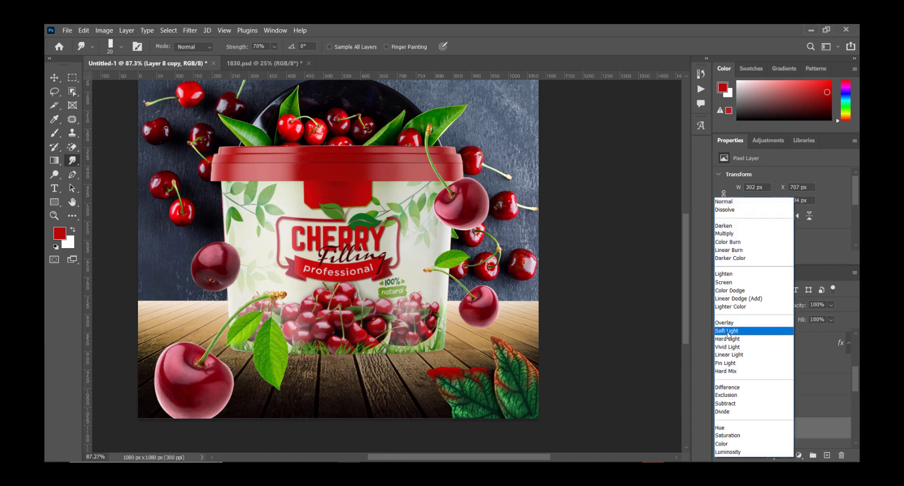
left_click(723, 282)
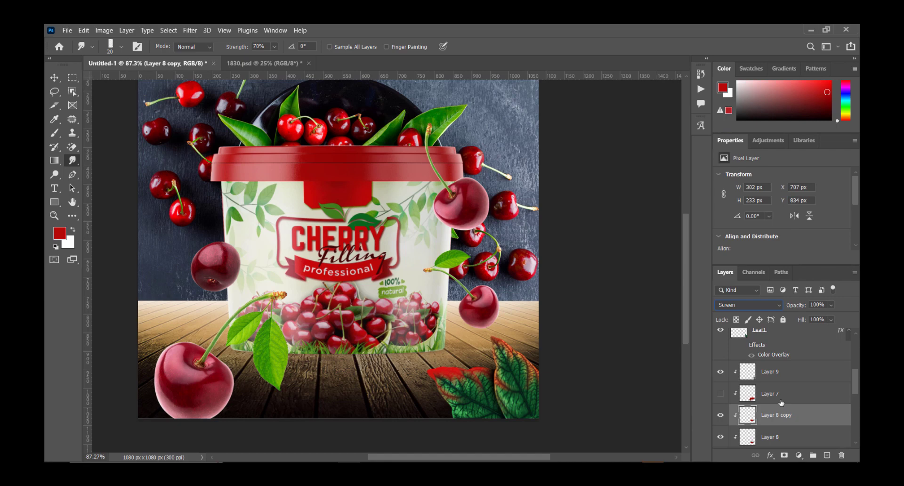
left_click(778, 437)
left_click_drag(801, 319, 798, 320)
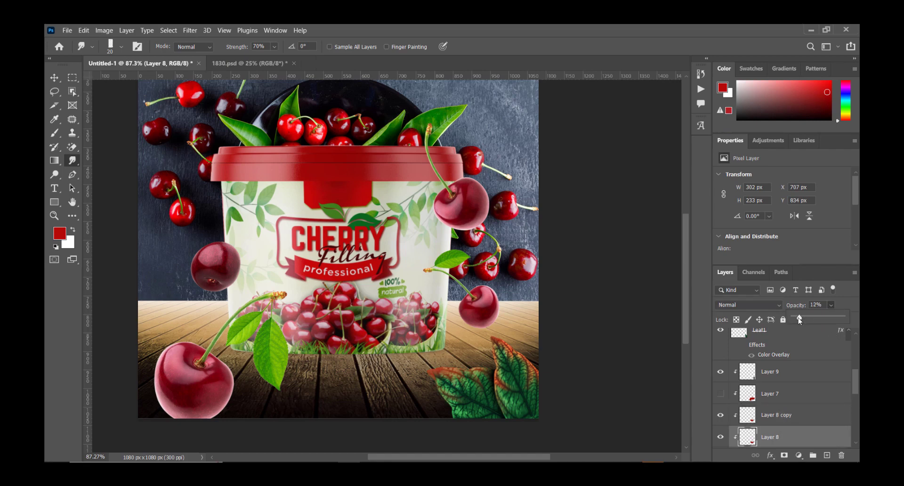
scroll(538, 343, "down", 1)
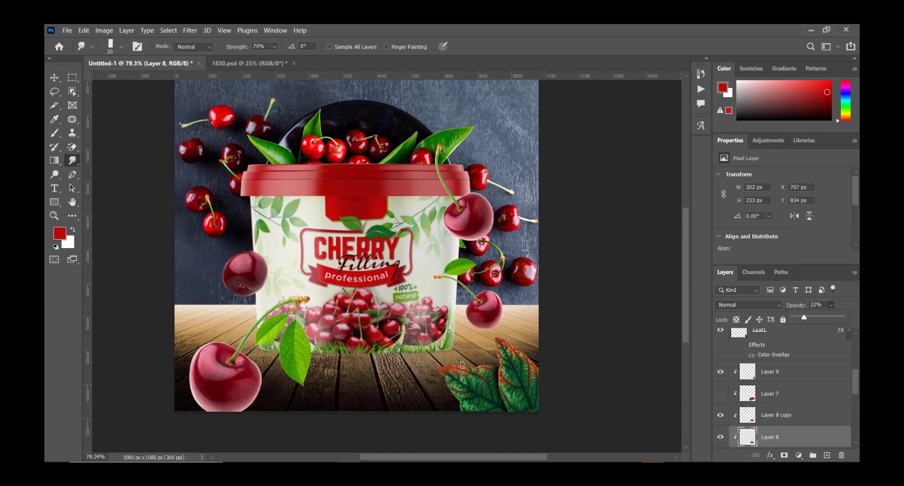
Group the leaf layers from Layer 1 through Leaf2 into a group named Leafs
scroll(753, 391, "up", 2)
scroll(768, 366, "up", 2)
scroll(768, 367, "up", 1)
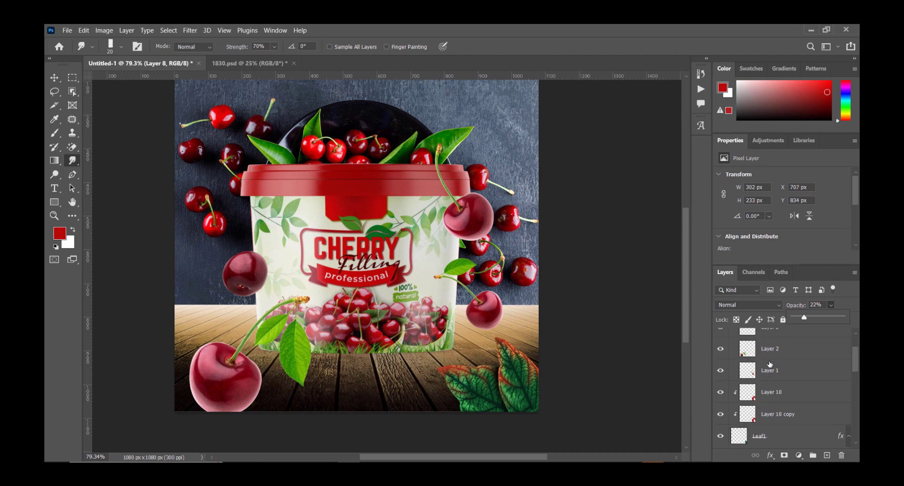
scroll(770, 367, "up", 2)
scroll(772, 372, "down", 2)
left_click(768, 366)
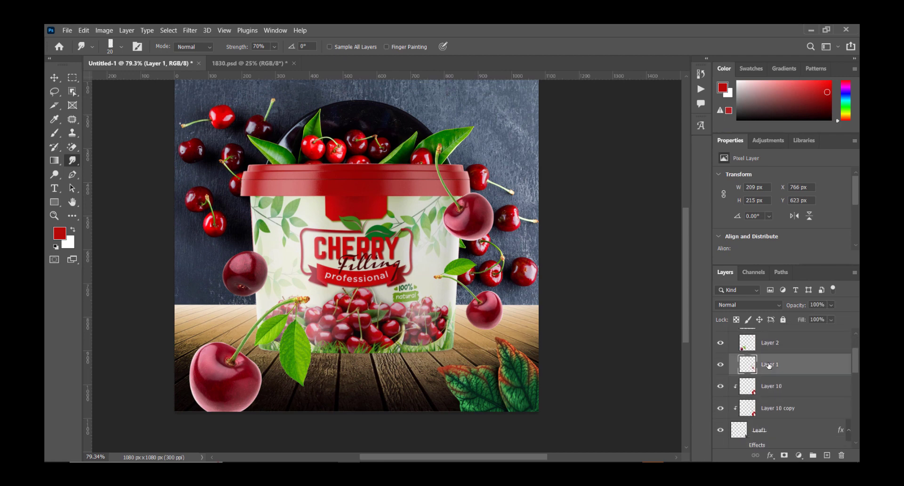
scroll(775, 386, "down", 2)
scroll(775, 391, "down", 3)
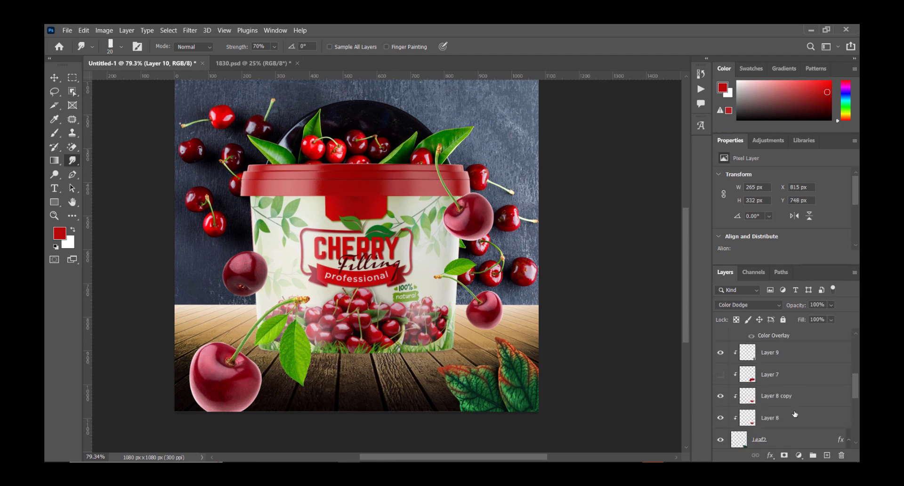
scroll(775, 397, "down", 1)
left_click(775, 400, "shift")
key("ctrl+g")
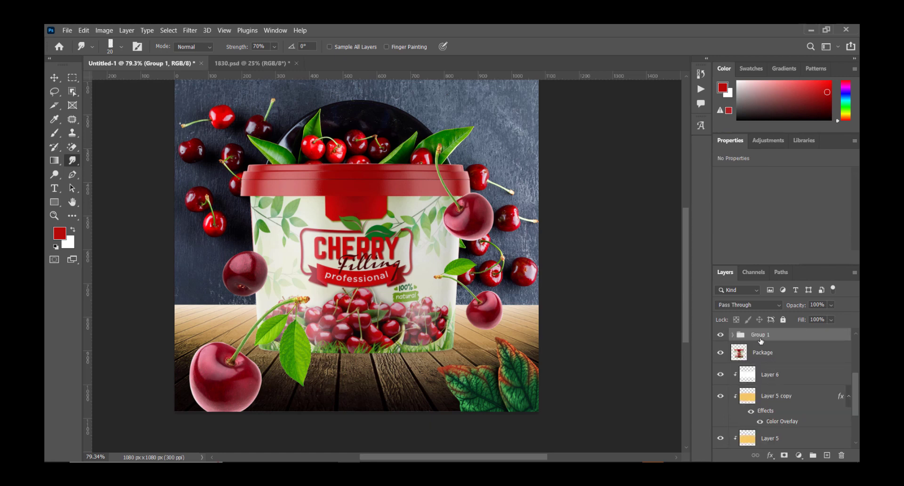
type("Leafs")
key("Return")
Place a horizontally flipped copy of Leafs, rotated -75°, in the top-left corner
key("v")
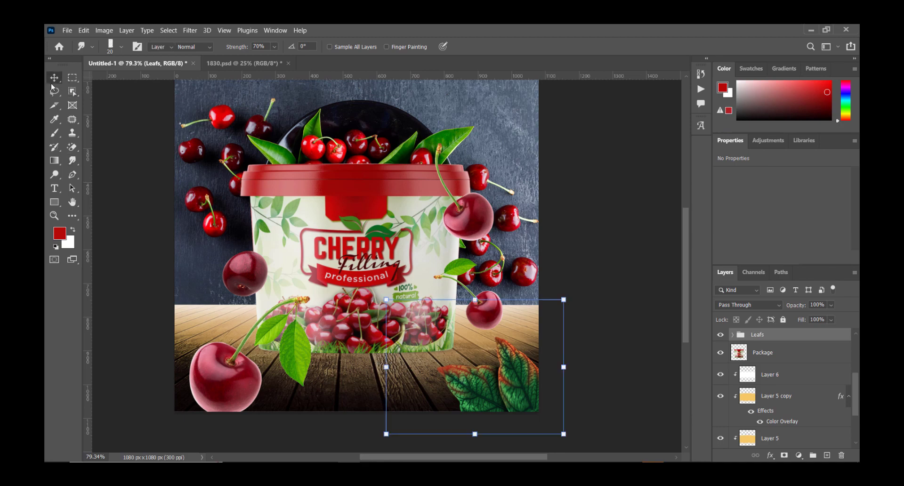
scroll(279, 199, "down", 3)
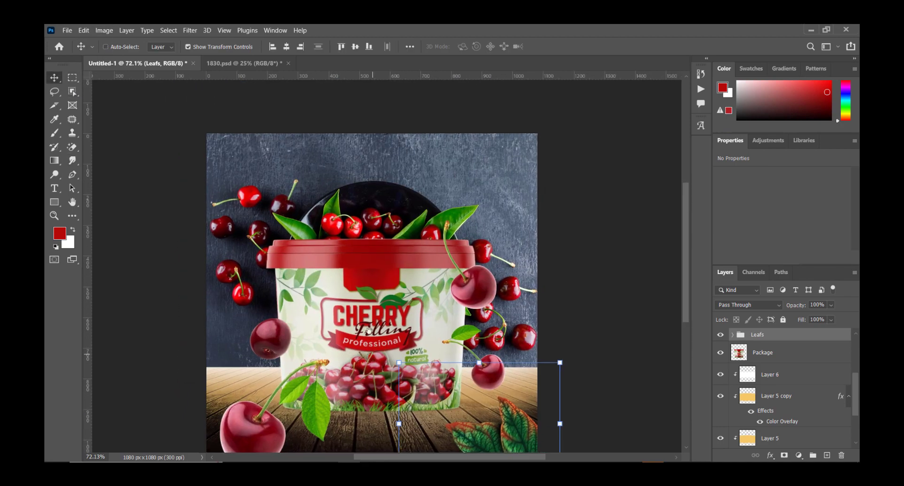
left_click_drag(497, 390, 332, 105)
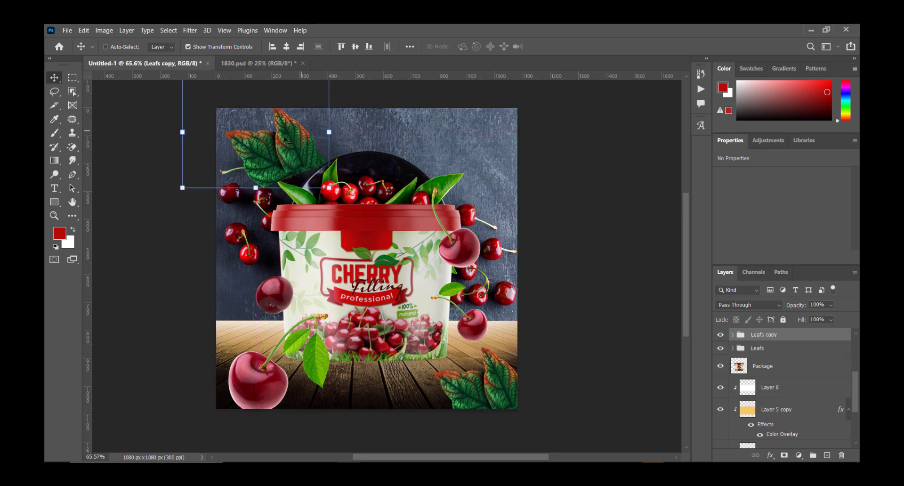
key("ctrl+t")
right_click(281, 141)
left_click(346, 347)
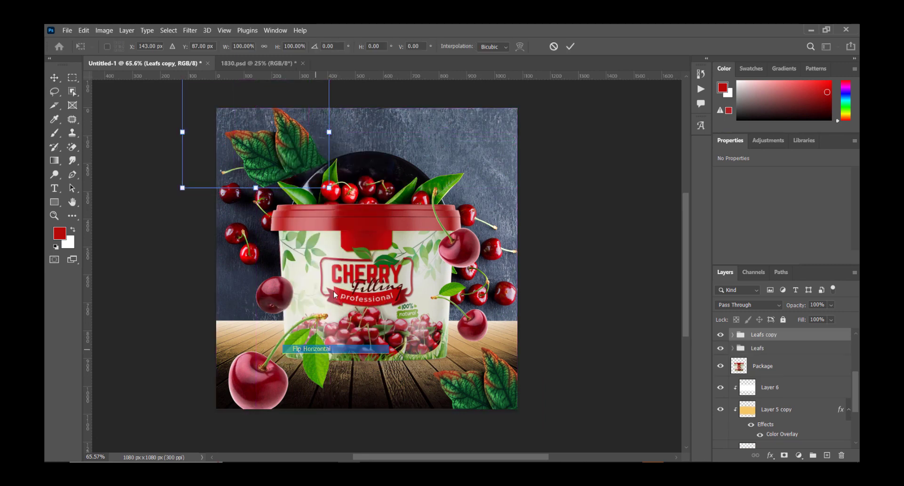
left_click_drag(178, 79, 165, 200)
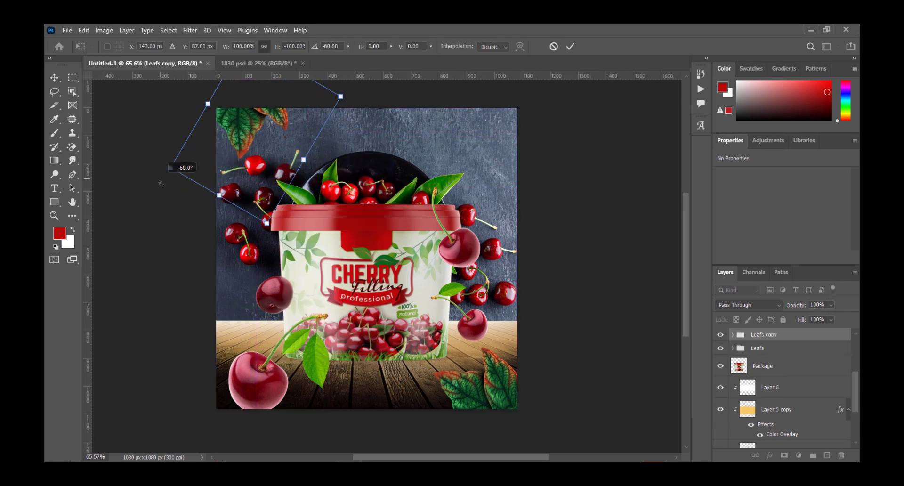
mouse_move(233, 136)
left_mouse_down()
mouse_move(240, 170)
mouse_move(230, 158)
left_mouse_up()
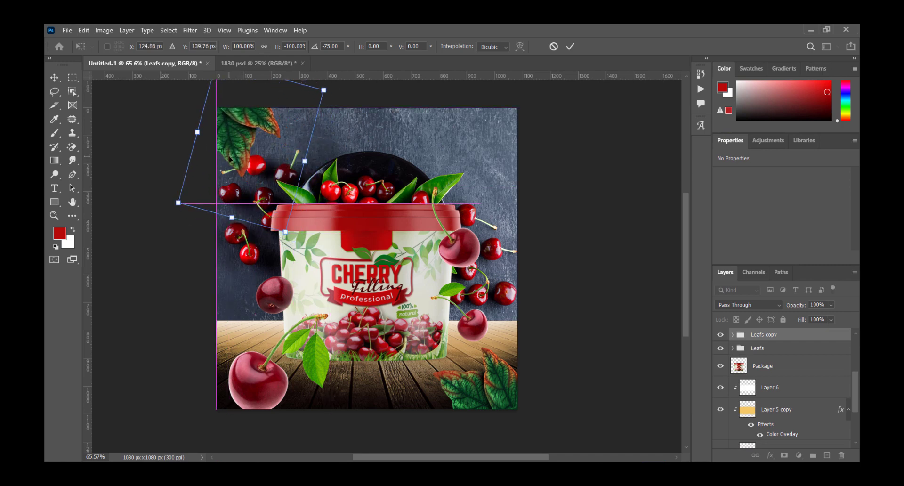
key("Return")
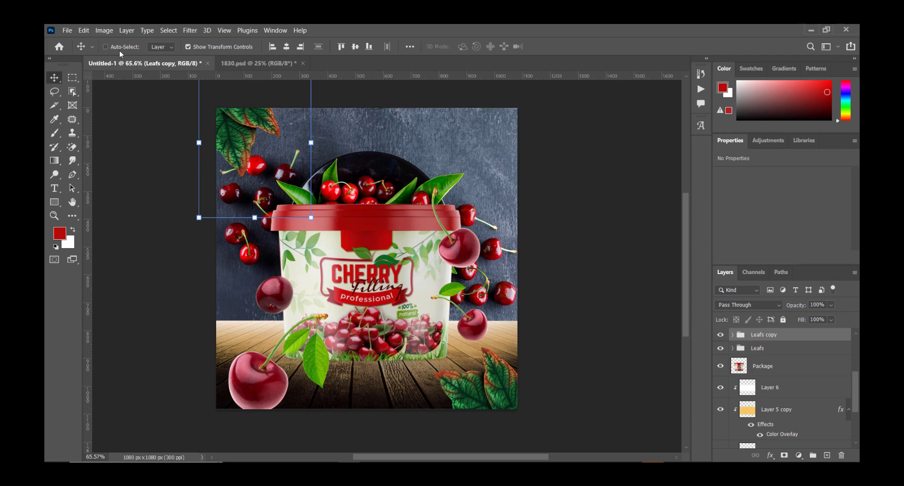
Add an Exposure adjustment clipped to the Package layer at +2.18, with its mask inverted to black
left_click(119, 49)
left_click(150, 171)
left_click(334, 242)
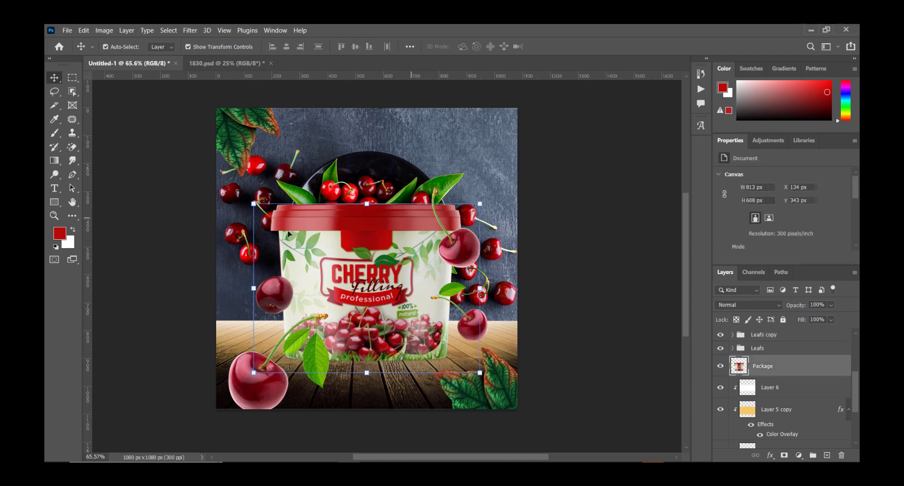
scroll(499, 315, "up", 1)
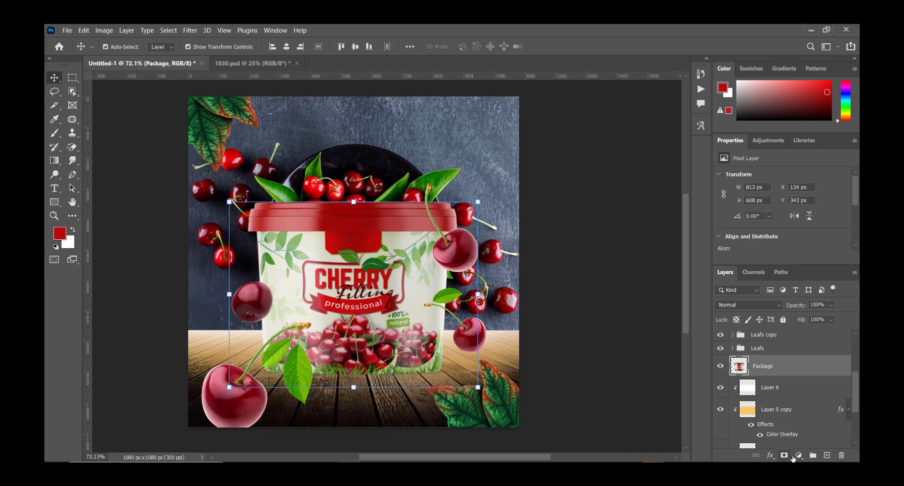
left_click(793, 455)
left_click(792, 330)
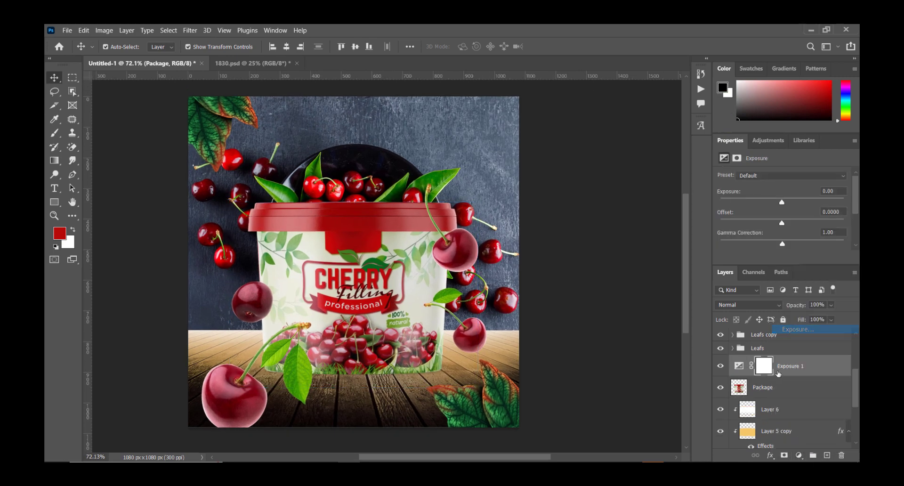
right_click(787, 364)
left_click(749, 234)
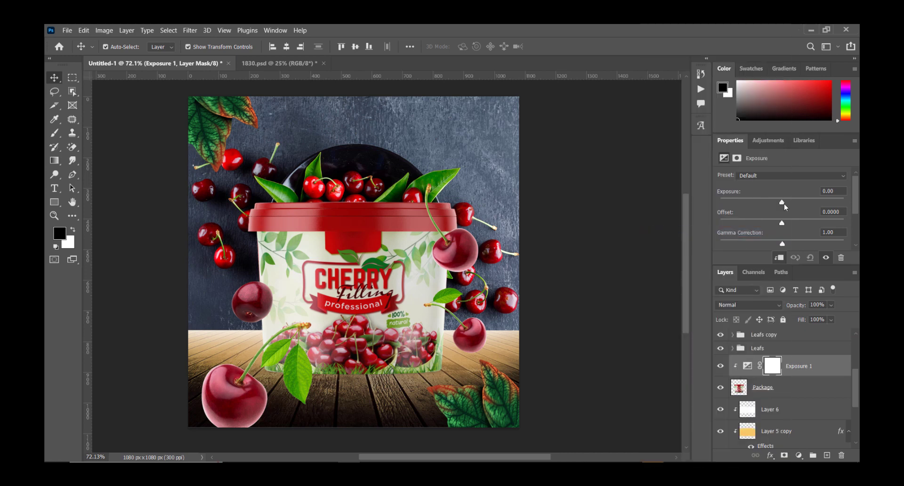
left_click(784, 203)
left_click_drag(796, 202, 802, 202)
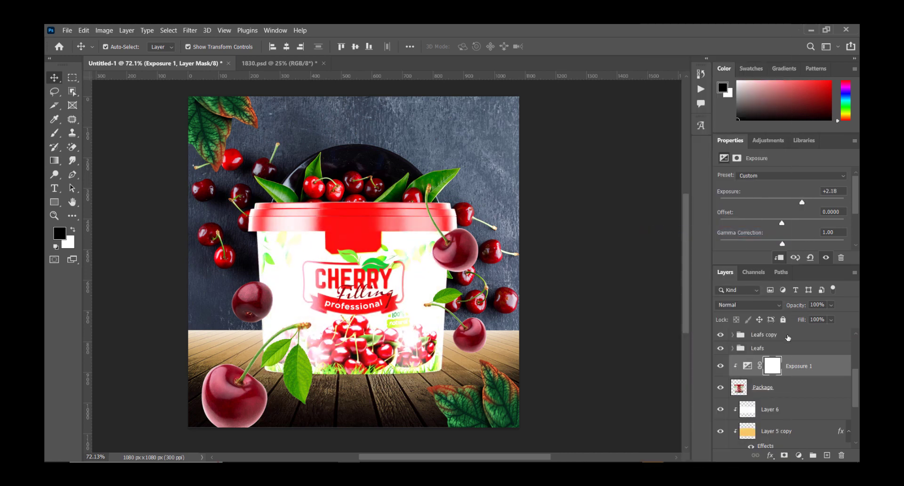
key("ctrl+i")
Add a second Exposure adjustment on Package, dragged down to about -3.33 to darken it
left_click(775, 393)
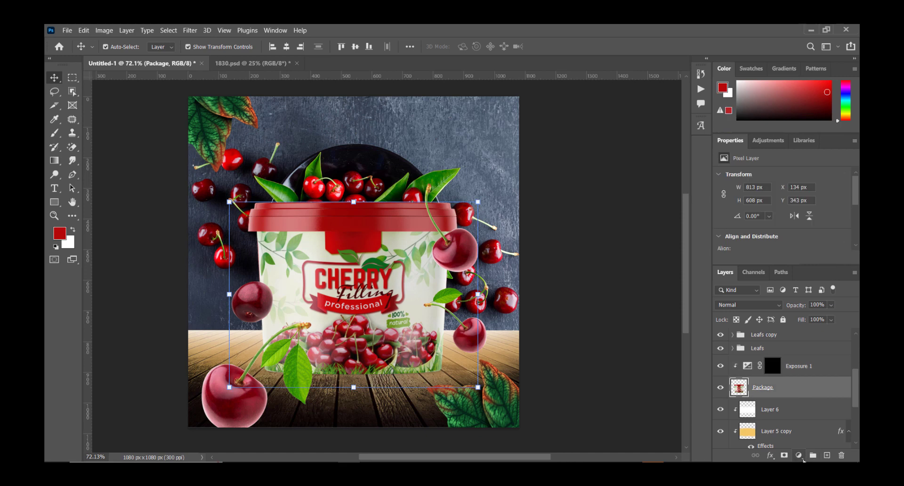
left_click(798, 455)
left_click(817, 334)
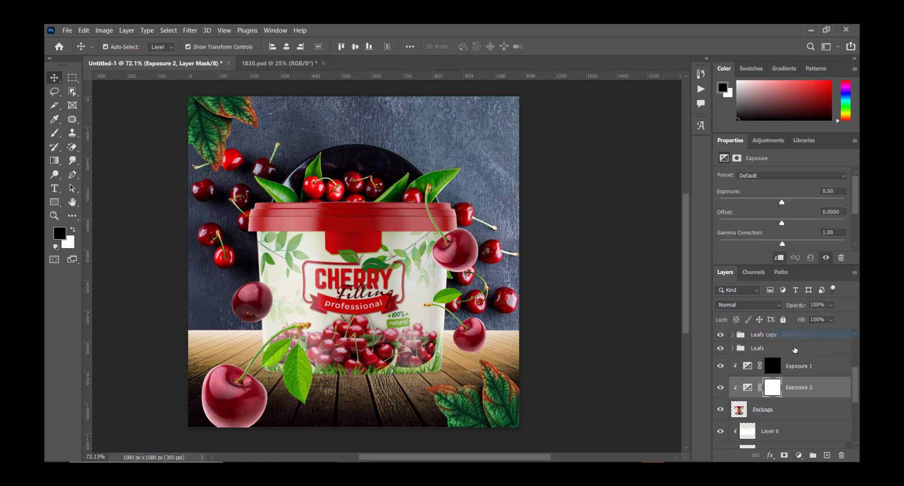
left_click_drag(782, 205, 751, 203)
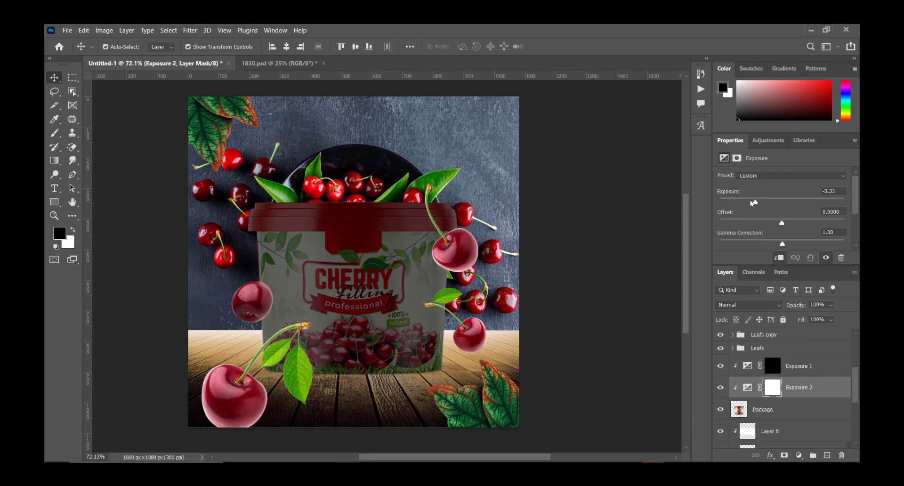
left_click(772, 387)
Hide Exposure 2 with a black mask and paint white on Exposure 1's mask along the lid rim
key("ctrl+i")
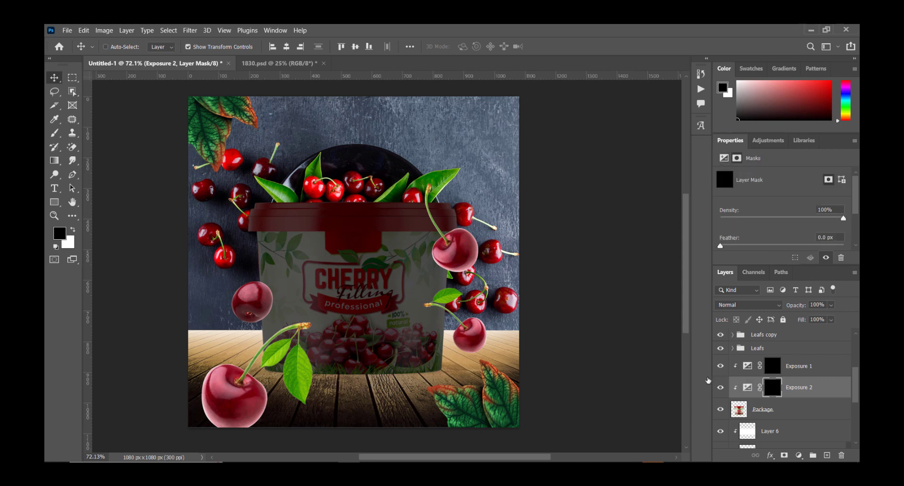
key("b")
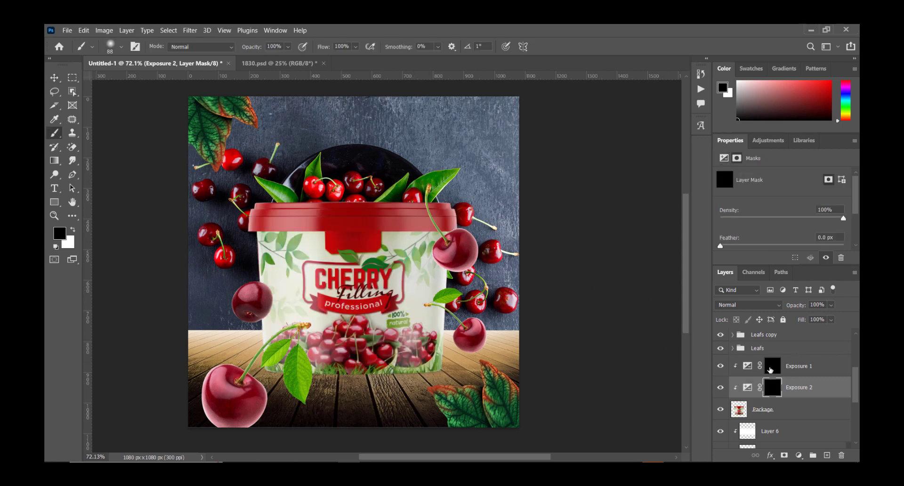
left_click(771, 367)
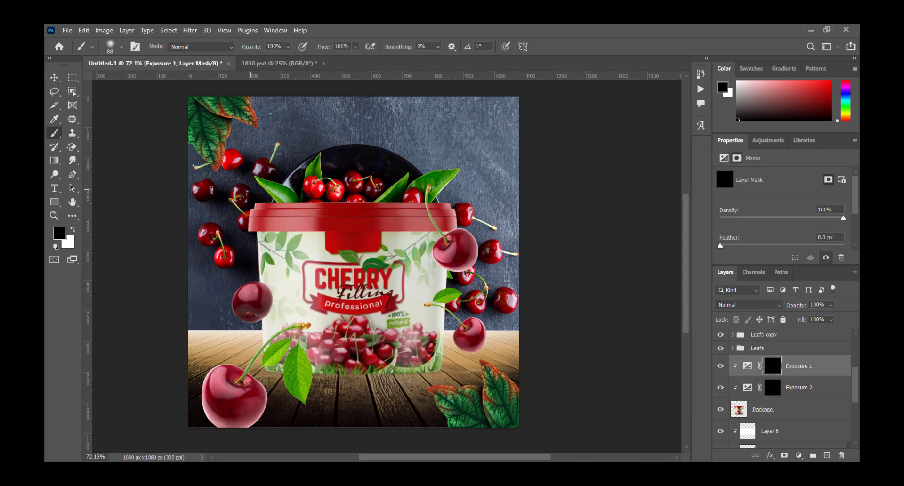
key("x")
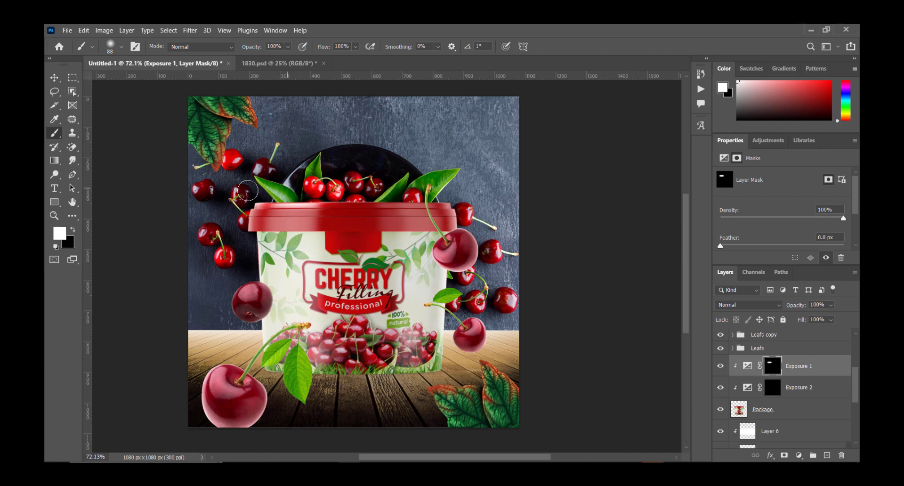
left_click_drag(271, 205, 388, 206)
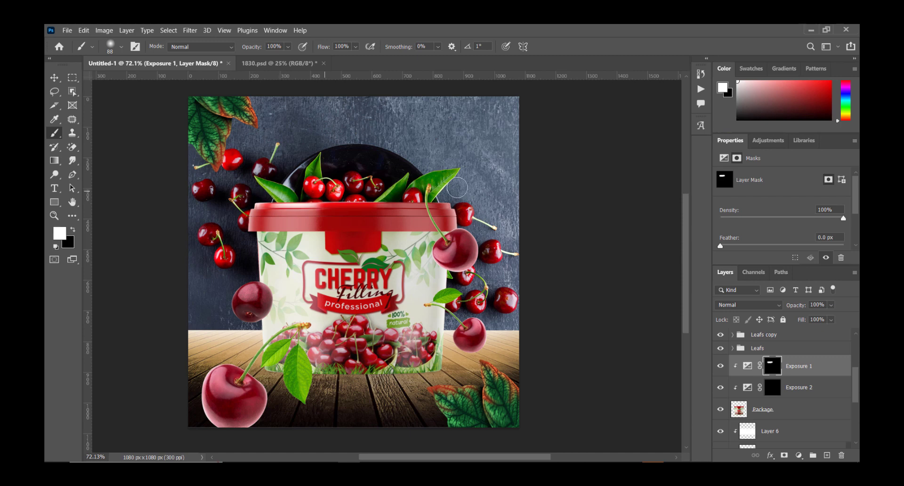
At 38% brush opacity, reveal Exposure 1 on the package's left edge and the cherry by the lid
left_click(288, 47)
left_click(246, 240)
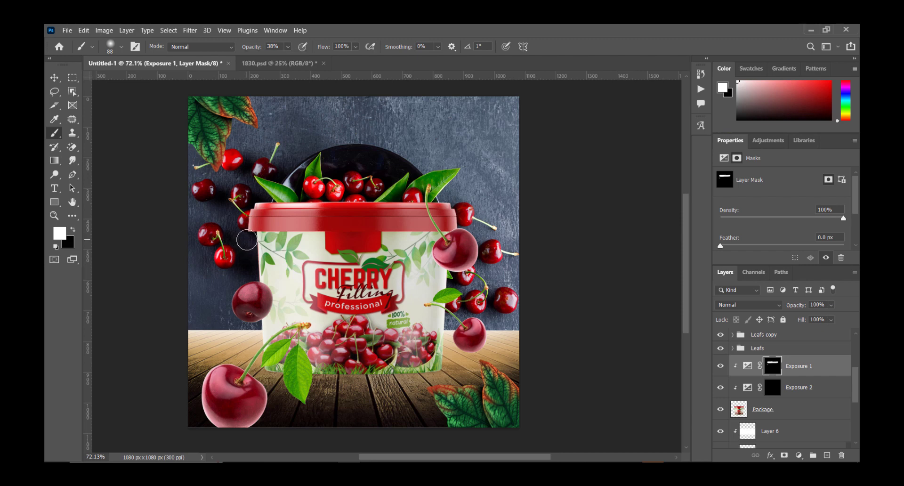
left_click_drag(263, 283, 263, 238)
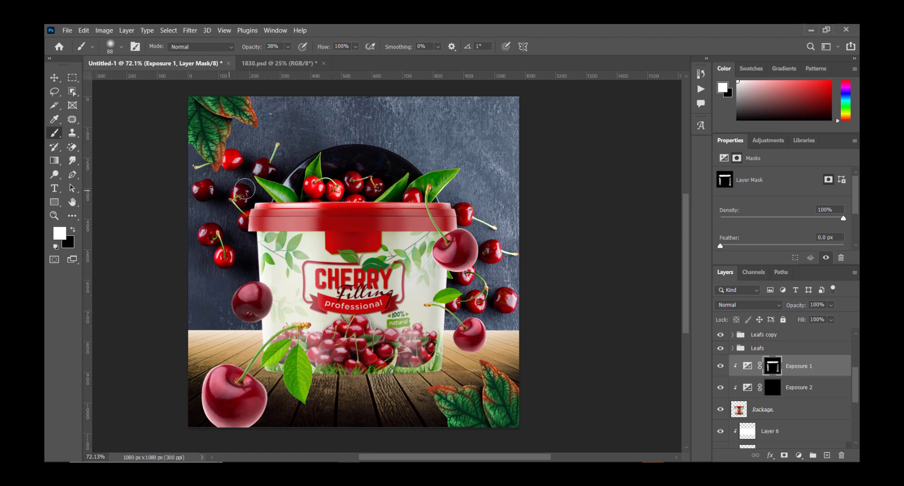
left_click_drag(459, 201, 471, 241)
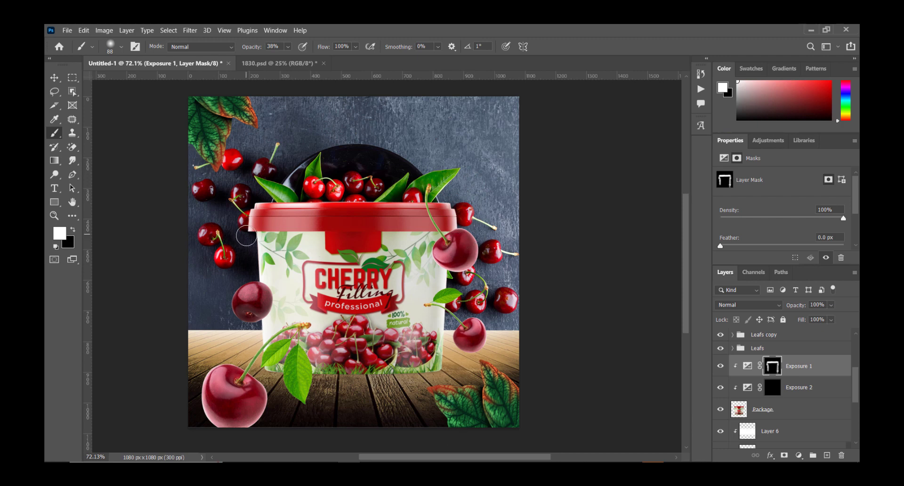
Paint Exposure 2's mask with a 322 px brush to darken the package bottom
left_click(769, 391)
right_click(411, 224)
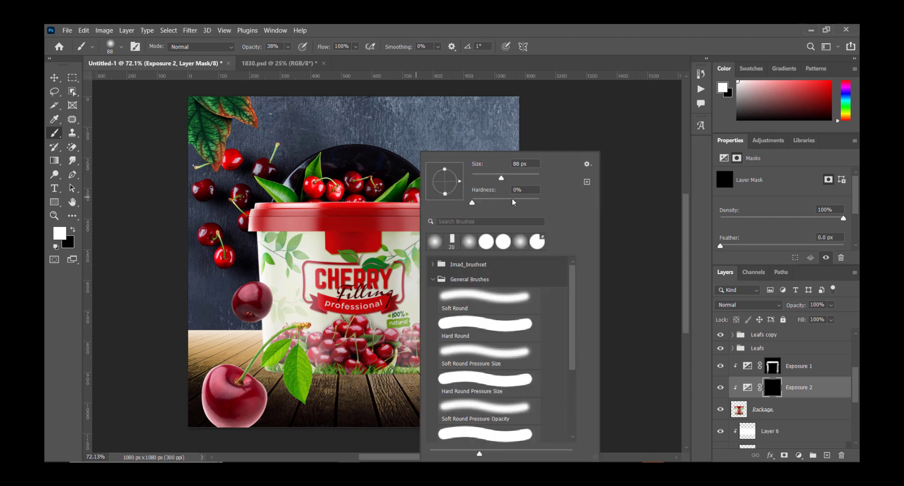
left_click(526, 174)
key("Return")
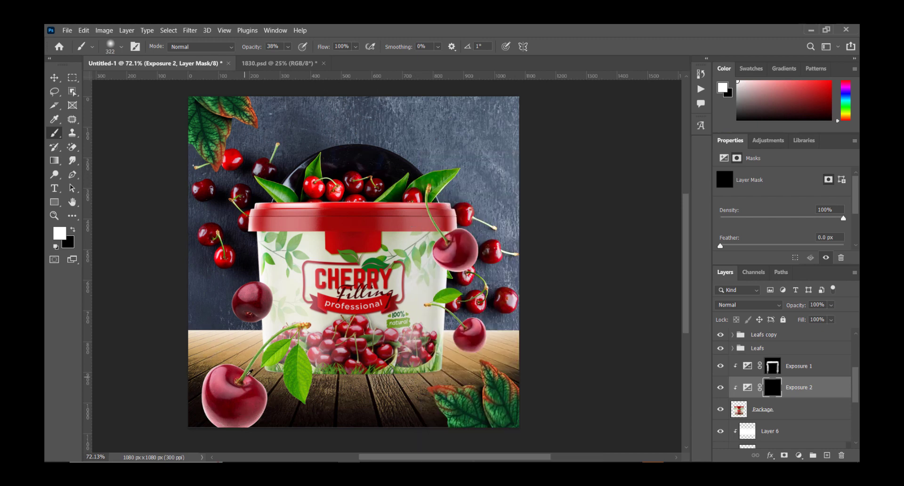
scroll(263, 382, "down", 2)
scroll(263, 382, "down", 2)
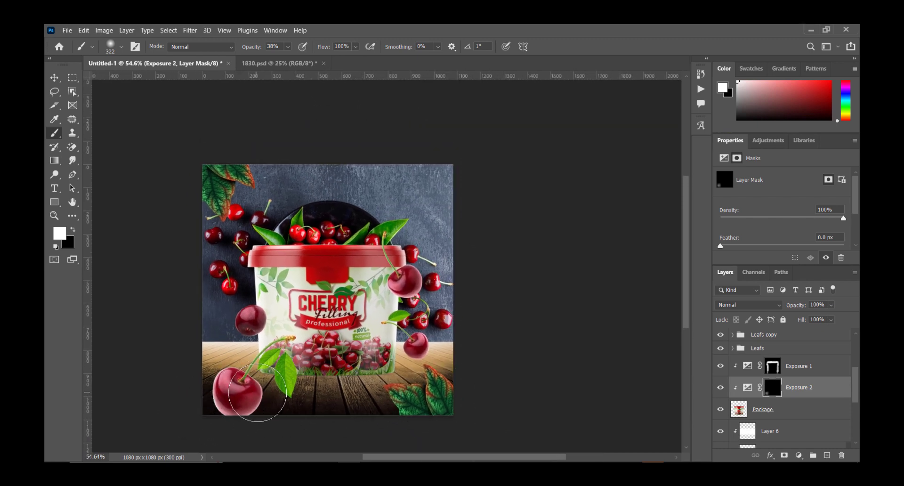
mouse_move(241, 394)
left_mouse_down()
mouse_move(356, 405)
mouse_move(293, 413)
mouse_move(410, 413)
mouse_move(423, 403)
mouse_move(311, 415)
left_mouse_up()
Paint a black shadow along the image bottom on Layer 11 and set its opacity to 48%
scroll(352, 376, "up", 1)
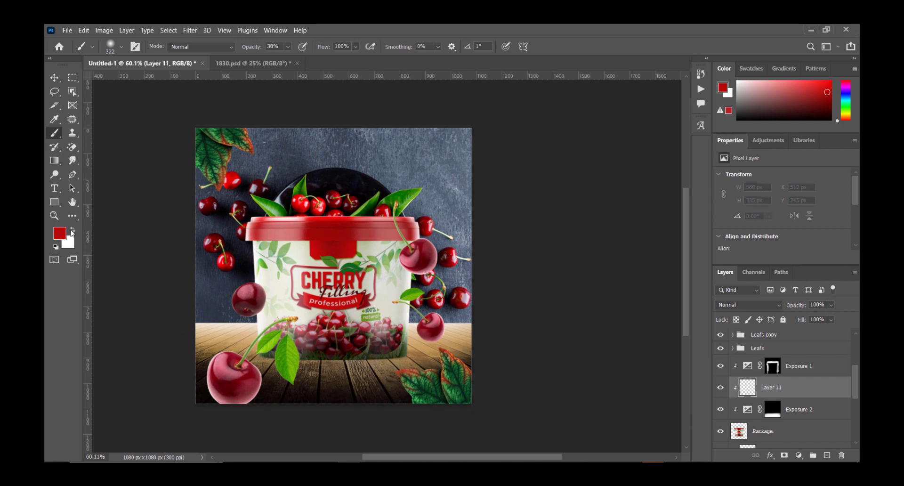
left_click(72, 230)
left_click(534, 366)
left_click(776, 227)
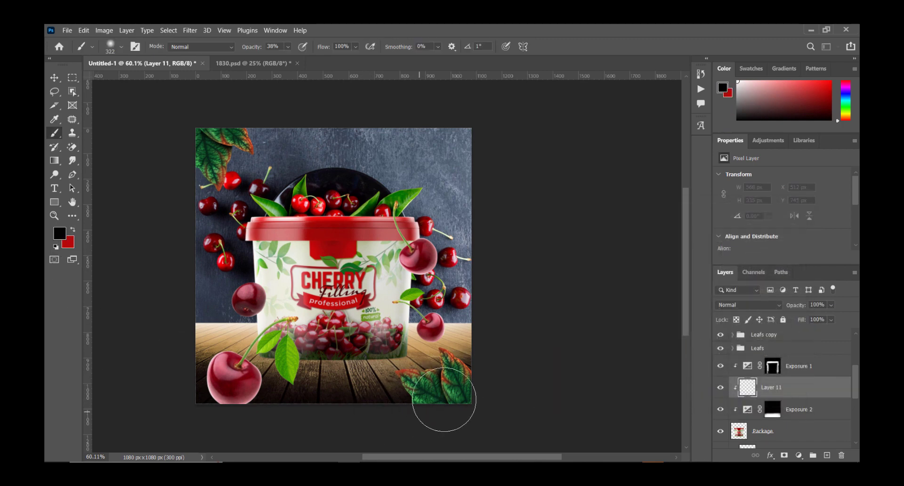
mouse_move(444, 400)
left_mouse_down()
mouse_move(468, 379)
mouse_move(430, 395)
mouse_move(108, 381)
left_mouse_up()
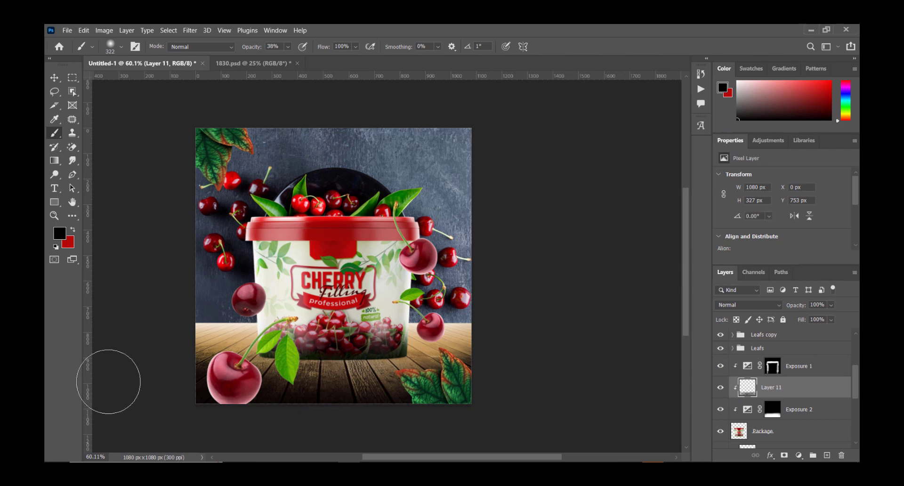
scroll(270, 287, "up", 1)
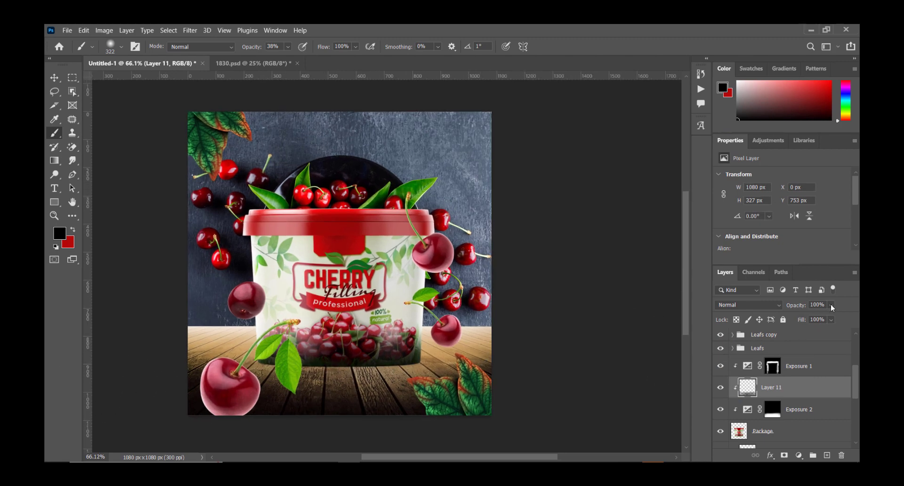
left_click_drag(811, 318, 818, 318)
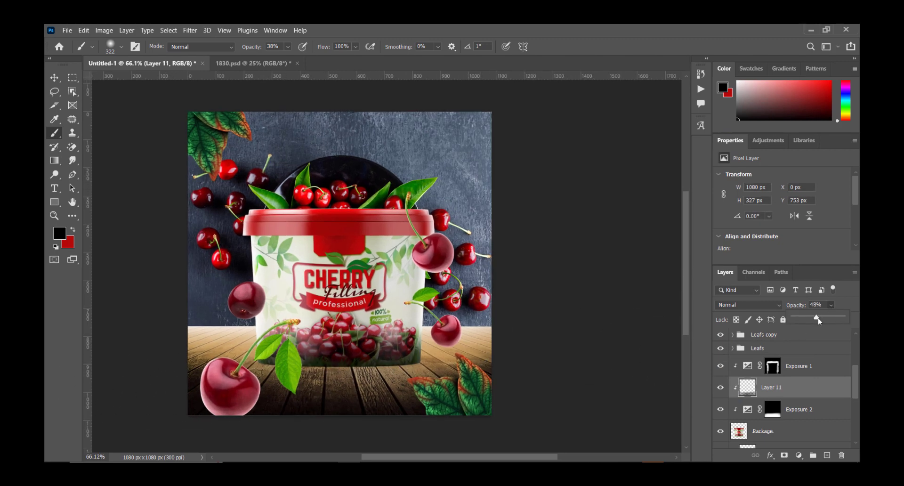
Paint a red glow across the tub on new Layer 12 and blend it with Soft Light
left_click(827, 456)
key("x")
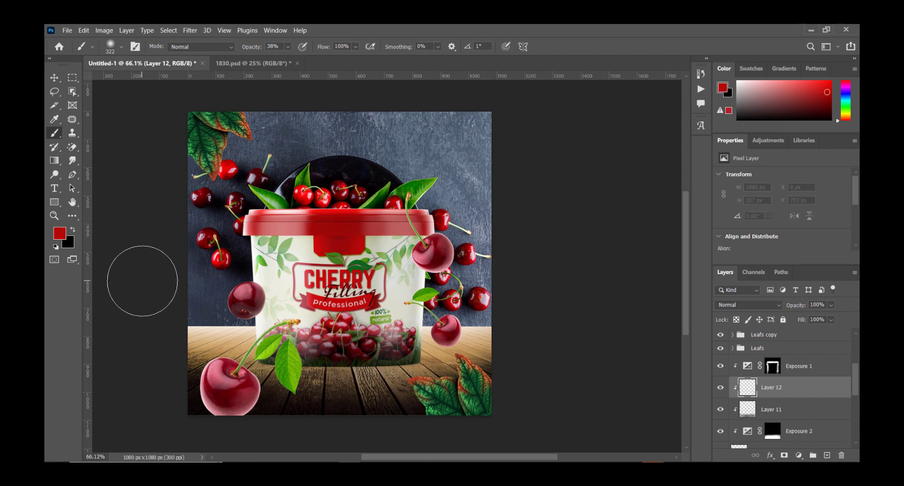
left_click_drag(203, 244, 236, 202)
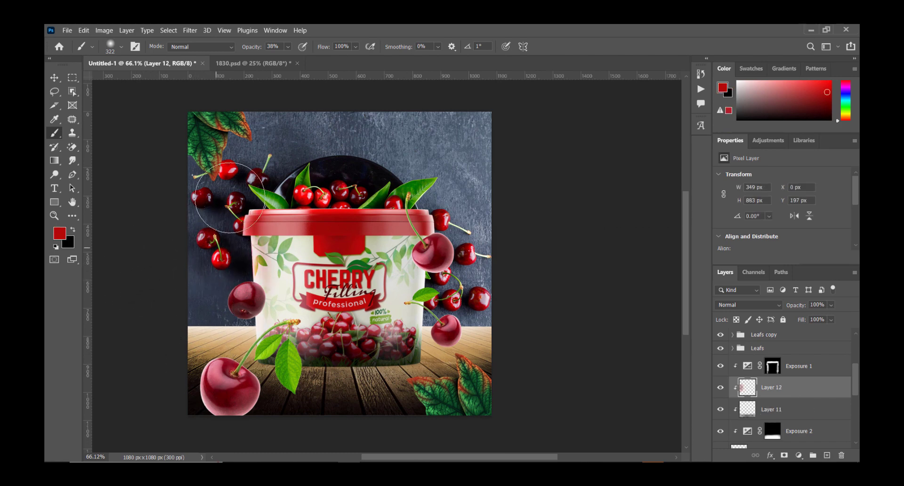
left_click_drag(350, 173, 537, 370)
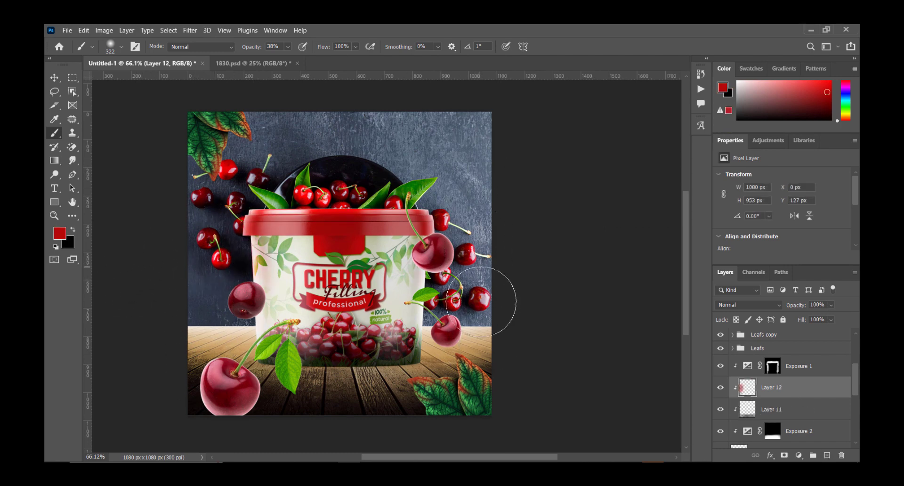
left_click(740, 305)
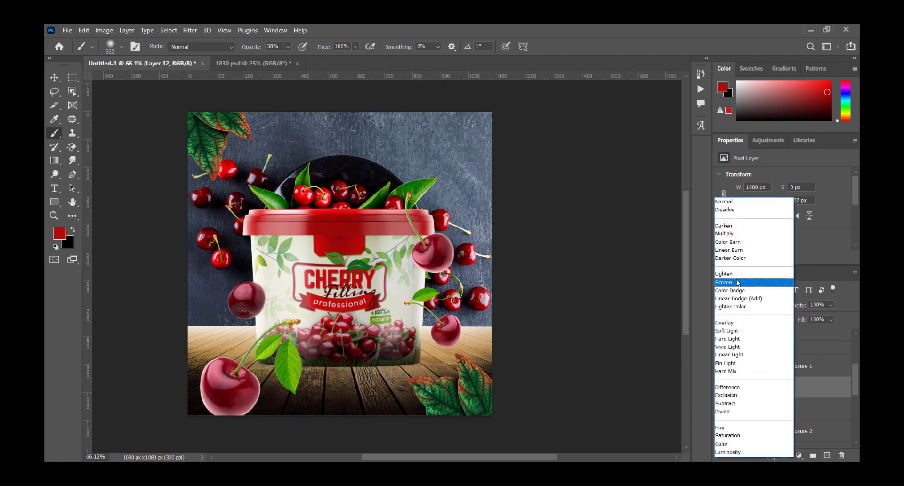
left_click(727, 331)
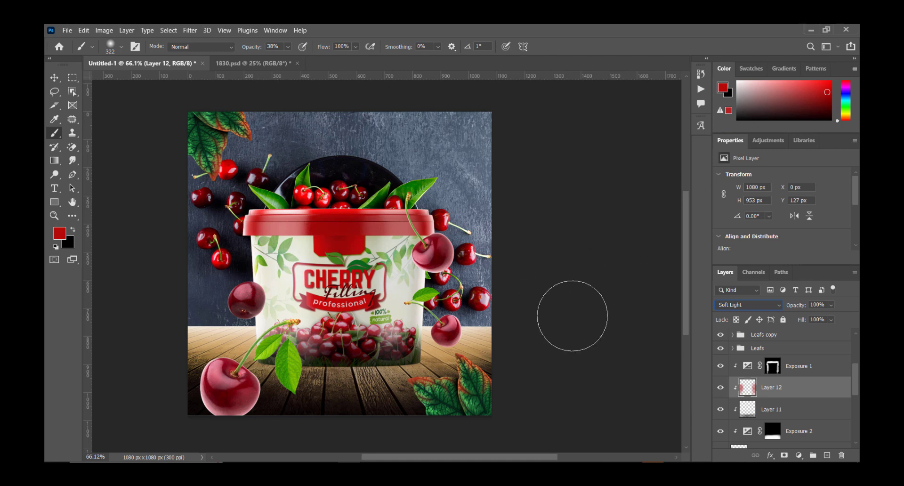
left_click(827, 454)
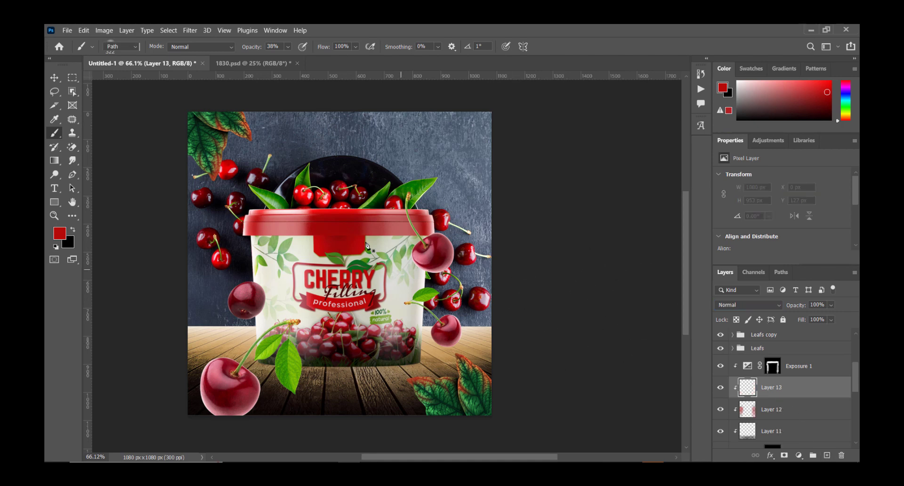
Trace a closed Pen path across the tub just below the lid and convert it to a selection
scroll(349, 234, "up", 1)
scroll(348, 234, "up", 2)
key("p")
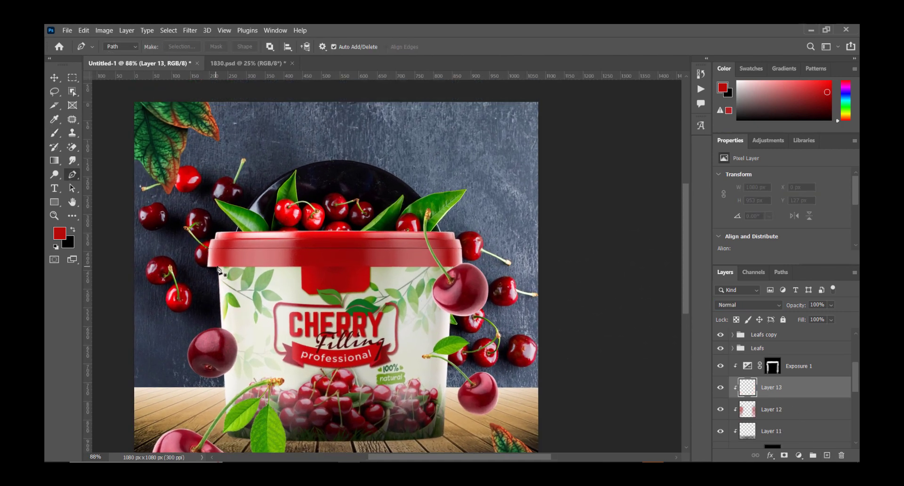
left_click(214, 267)
left_click_drag(478, 268, 491, 268)
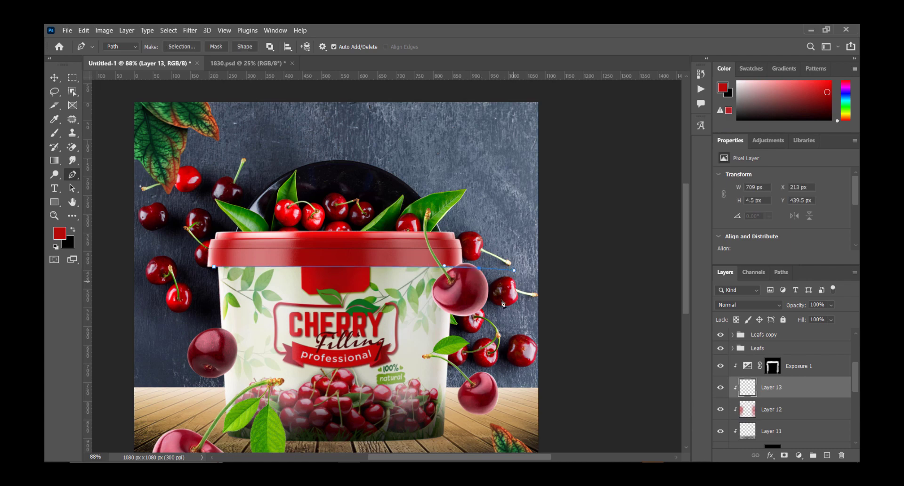
left_click(491, 364)
left_click_drag(347, 362, 294, 363)
left_click_drag(206, 359, 178, 355)
left_click_drag(166, 325, 183, 297)
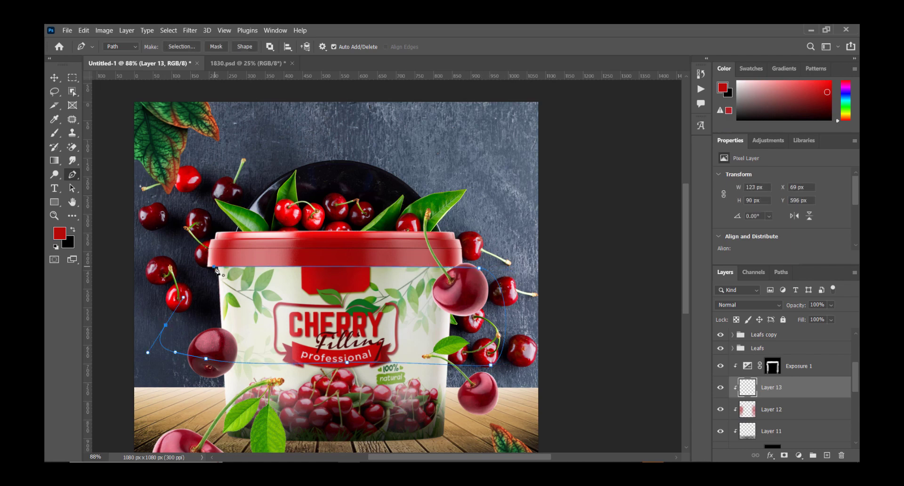
left_click(214, 267)
right_click(268, 271)
left_click(292, 238)
left_click(506, 137)
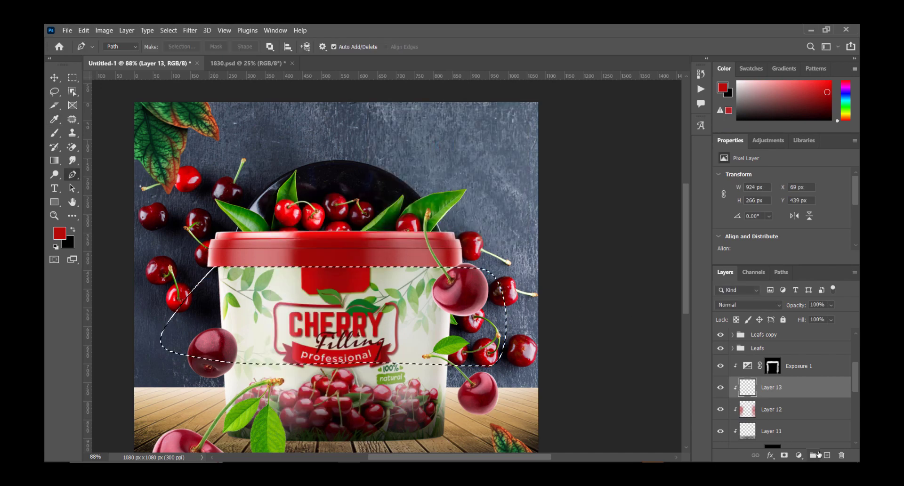
On a new layer, brush a faint black shadow inside the selection, then deselect and fit the view
left_click(827, 455)
key("b")
key("x")
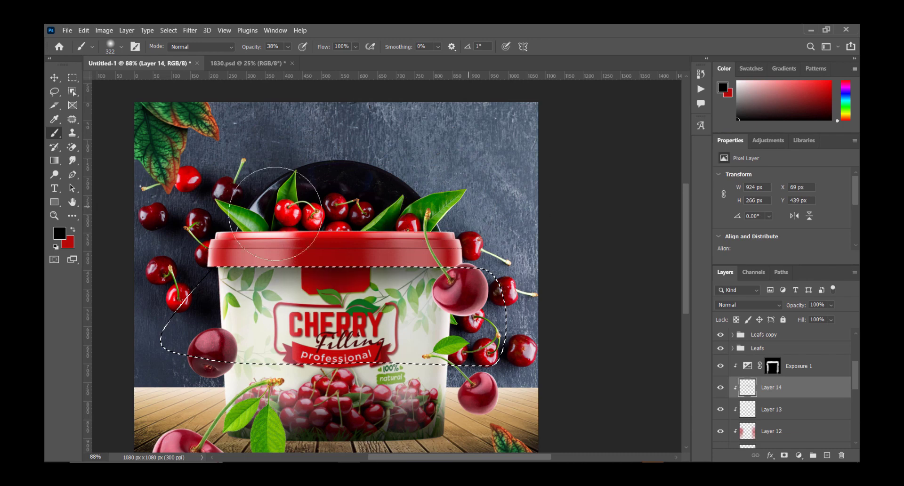
left_click_drag(275, 213, 151, 210)
key("ctrl+d")
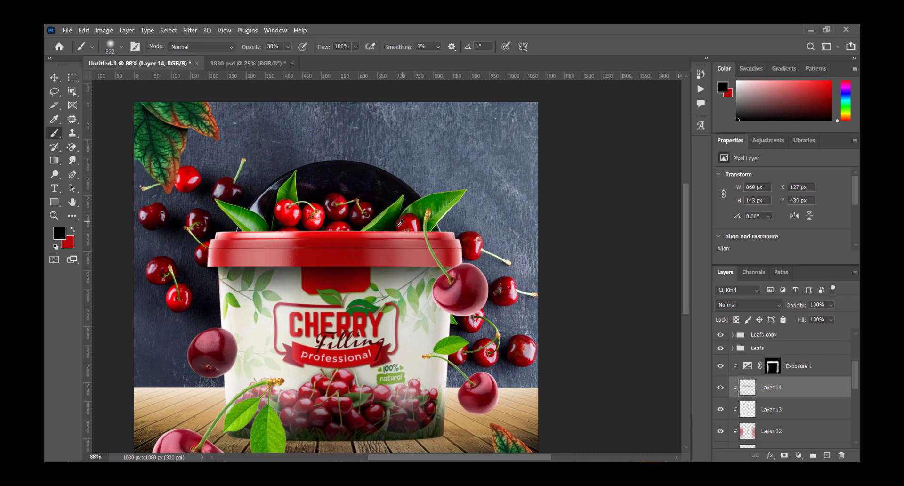
key("ctrl+minus")
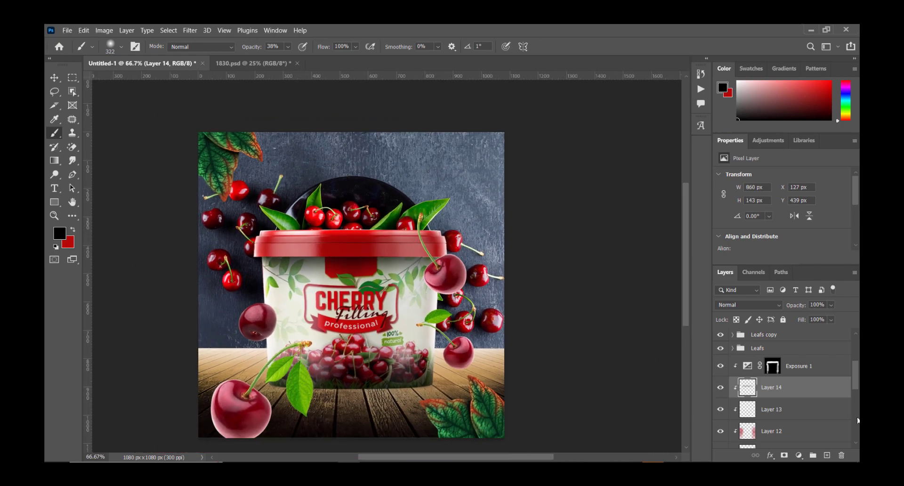
On new Layer 15, dab soft shading onto the left cherry with a 190 px brush
left_click(826, 455)
right_click(503, 271)
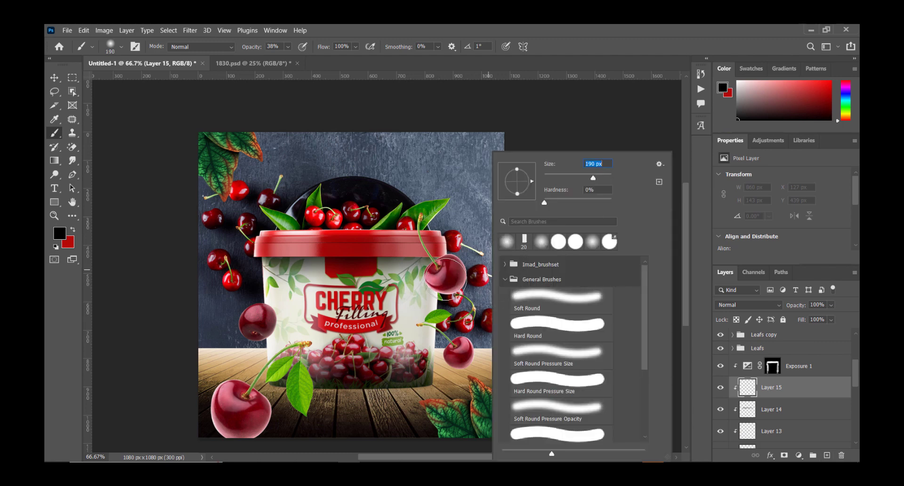
left_click(445, 281)
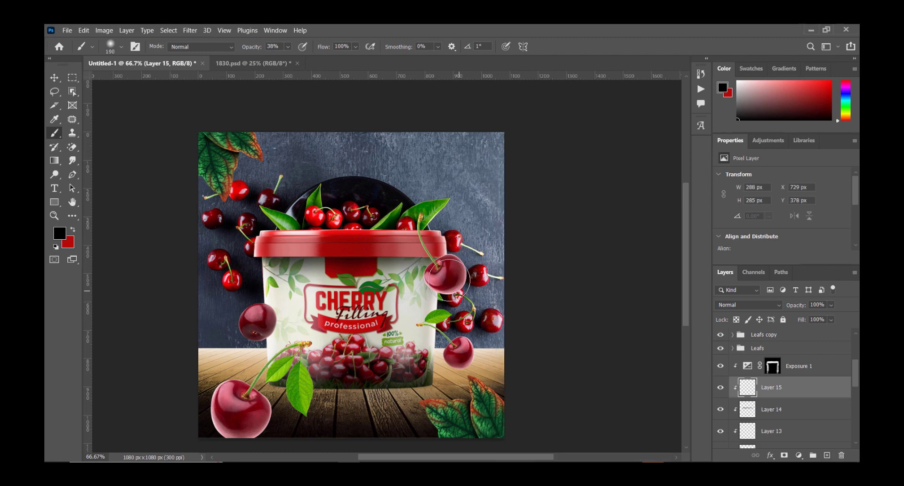
left_click(257, 324)
left_click(250, 332)
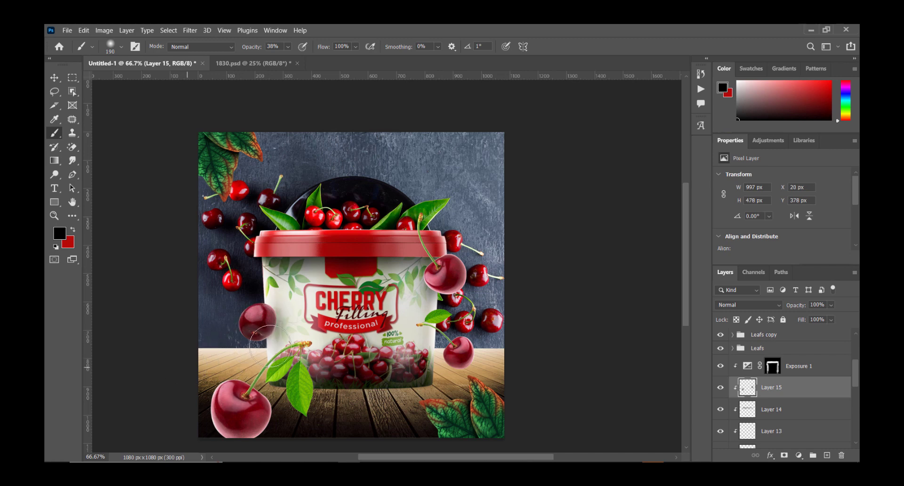
Set Layer 15's opacity to 87%
scroll(368, 299, "up", 1)
left_click_drag(368, 298, 377, 290)
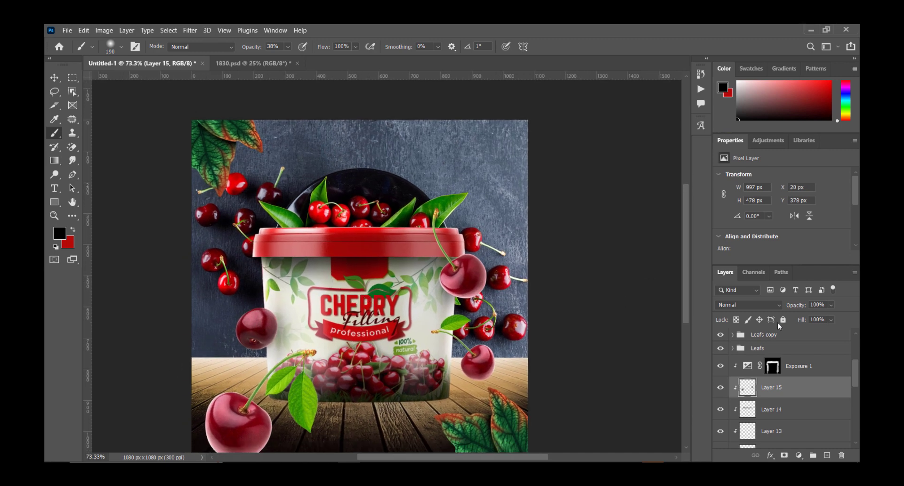
left_click_drag(830, 319, 836, 319)
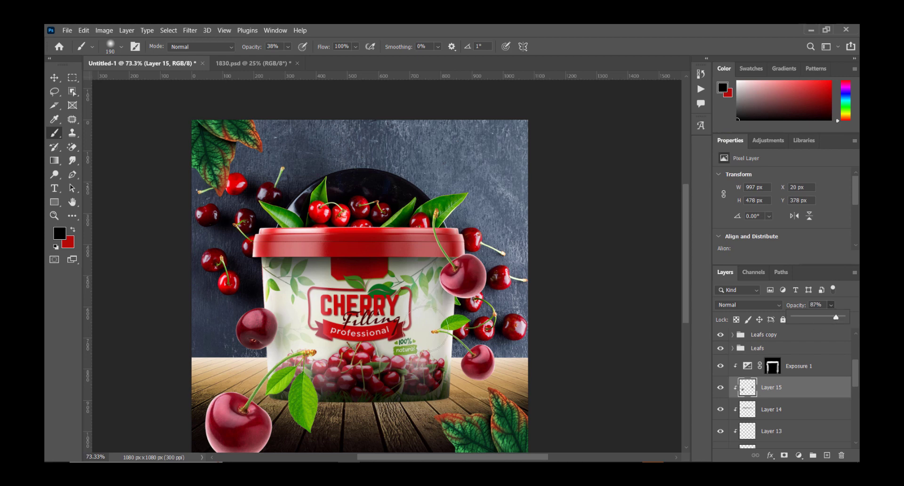
scroll(774, 391, "down", 1)
scroll(774, 390, "down", 2)
scroll(774, 391, "down", 2)
Add Layer 16 above Layer 6 and group Exposure 1 through Package into a group named Package
scroll(774, 391, "down", 1)
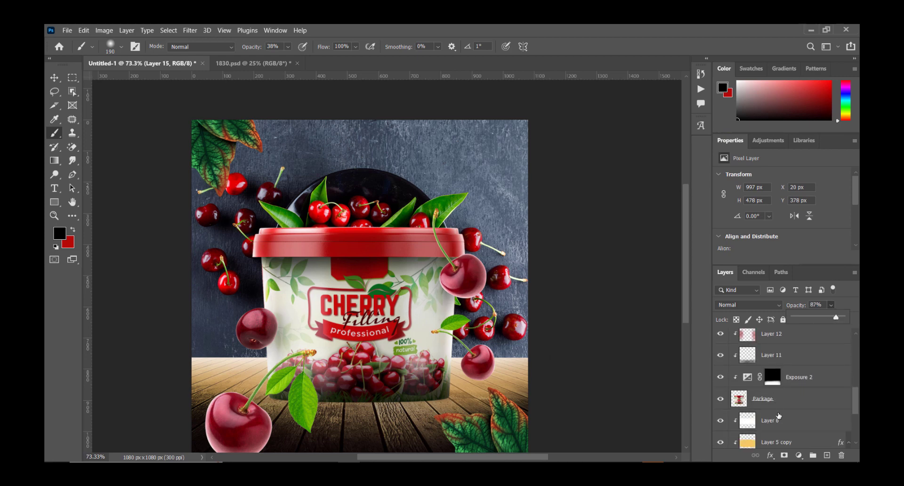
left_click(791, 420)
left_click(826, 455)
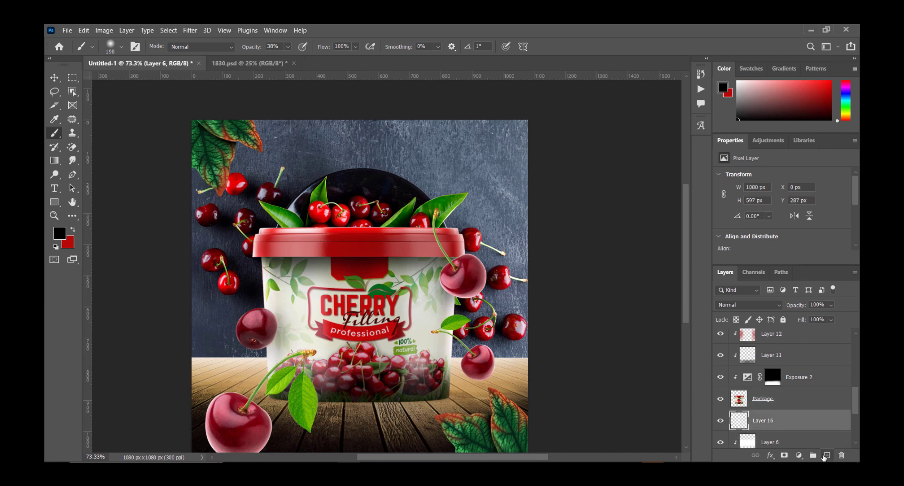
left_click(777, 398)
scroll(772, 386, "up", 4)
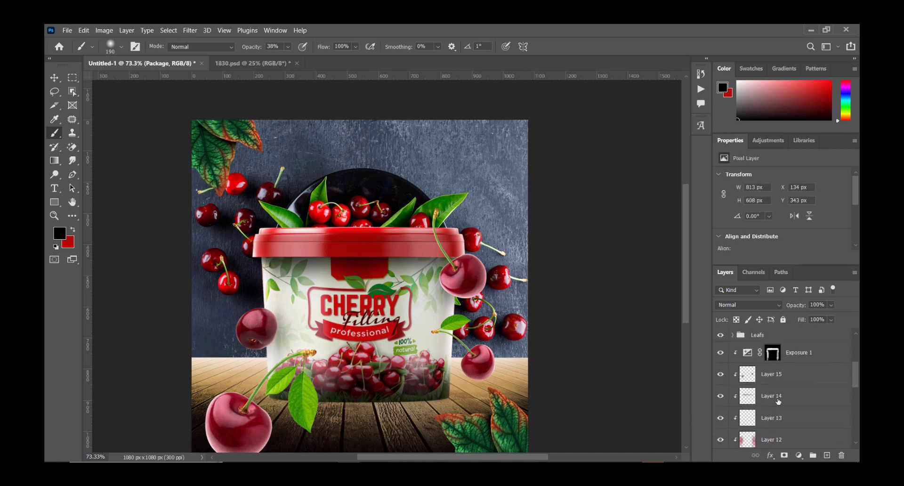
left_click(806, 380, "shift")
key("ctrl+g")
type("Package")
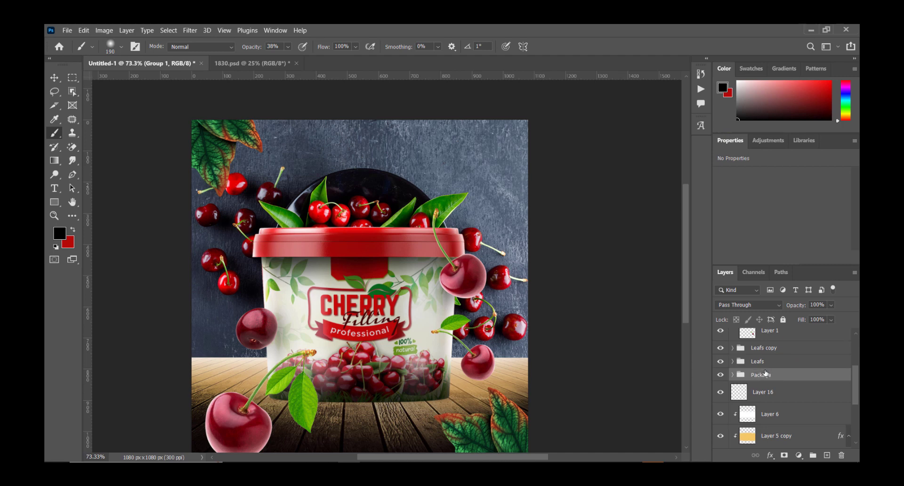
key("Return")
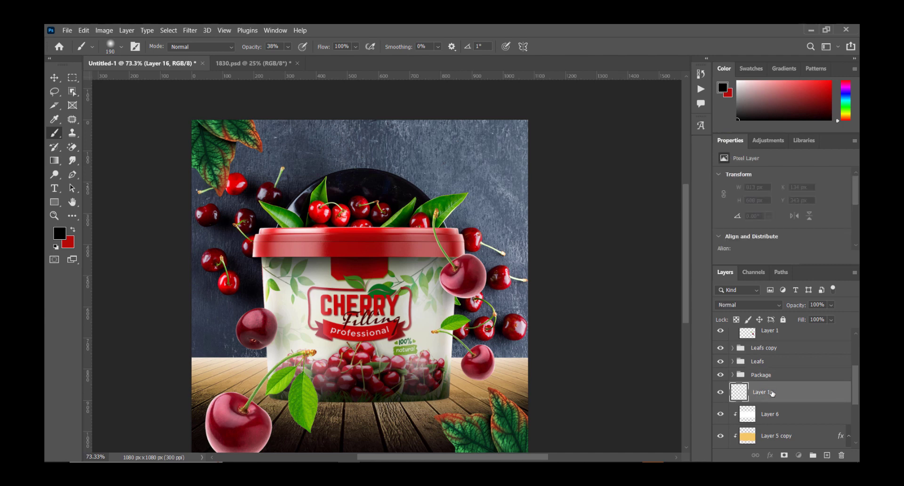
Move Layer 16 into the Package group and add another empty layer, Layer 17
left_click_drag(730, 392, 758, 376)
scroll(780, 409, "down", 3)
scroll(780, 409, "down", 1)
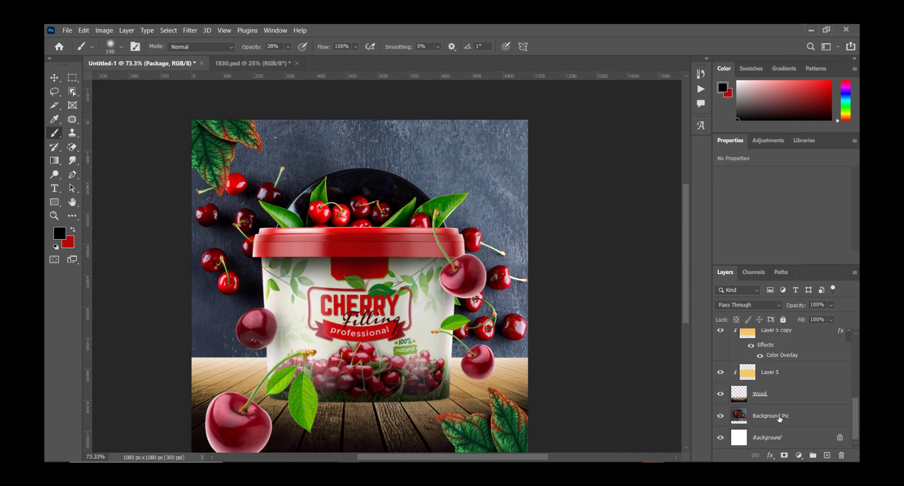
scroll(779, 408, "up", 3)
scroll(777, 405, "up", 1)
scroll(774, 402, "down", 3)
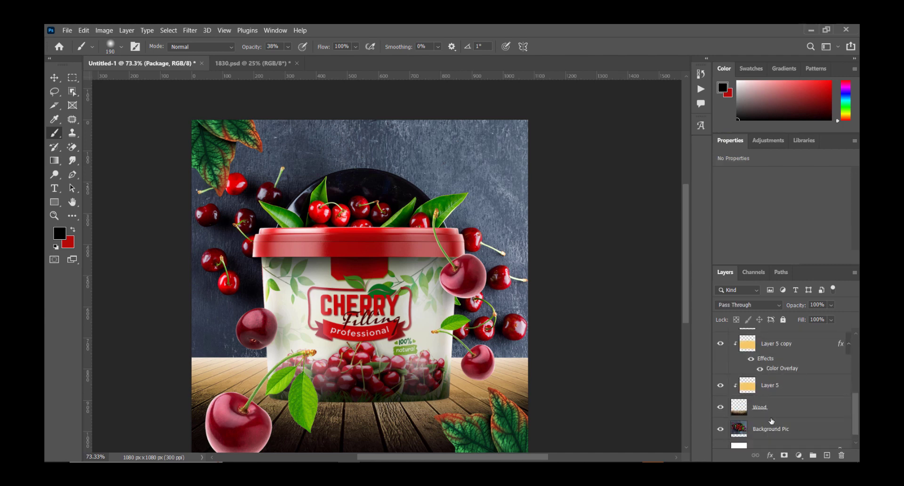
scroll(777, 390, "up", 2)
scroll(749, 362, "up", 2)
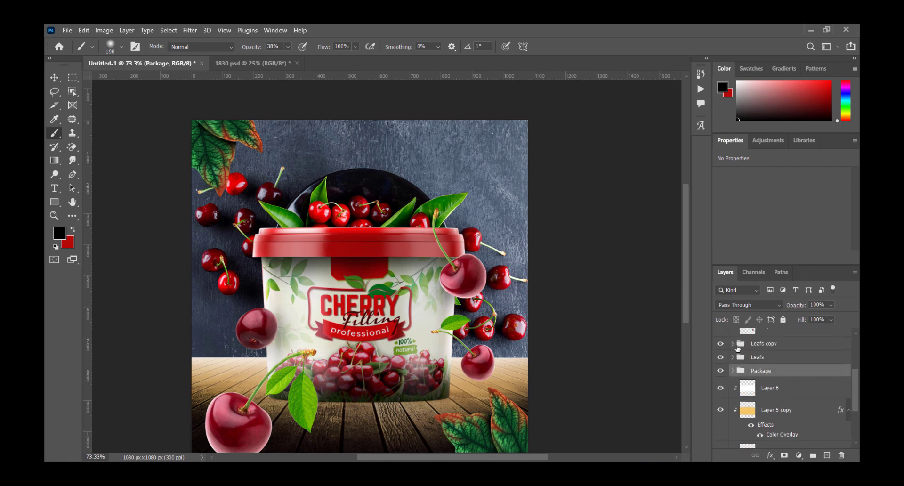
left_click(732, 371)
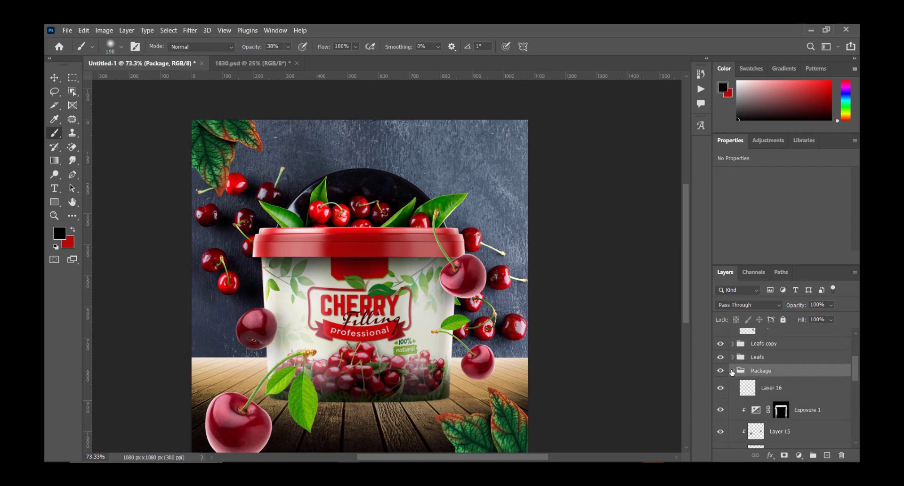
left_click(796, 393)
scroll(789, 395, "down", 2)
scroll(788, 395, "down", 2)
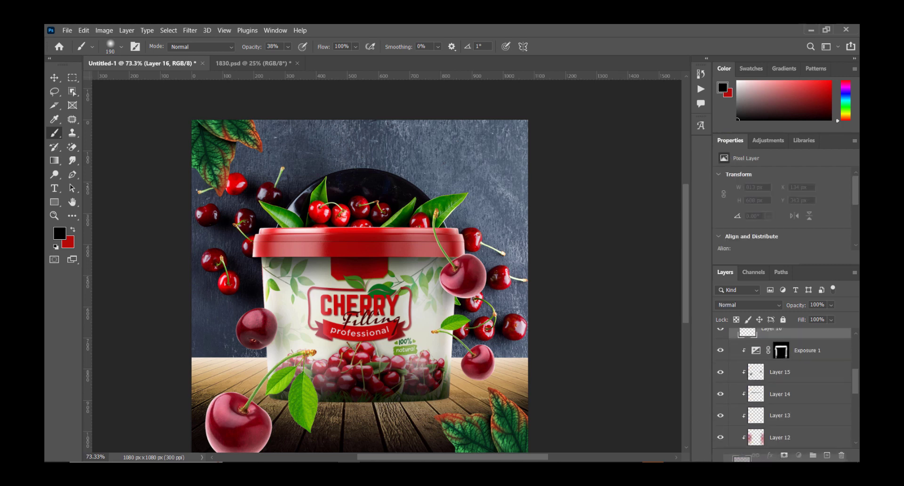
scroll(786, 400, "down", 1)
scroll(782, 400, "down", 1)
scroll(781, 400, "down", 2)
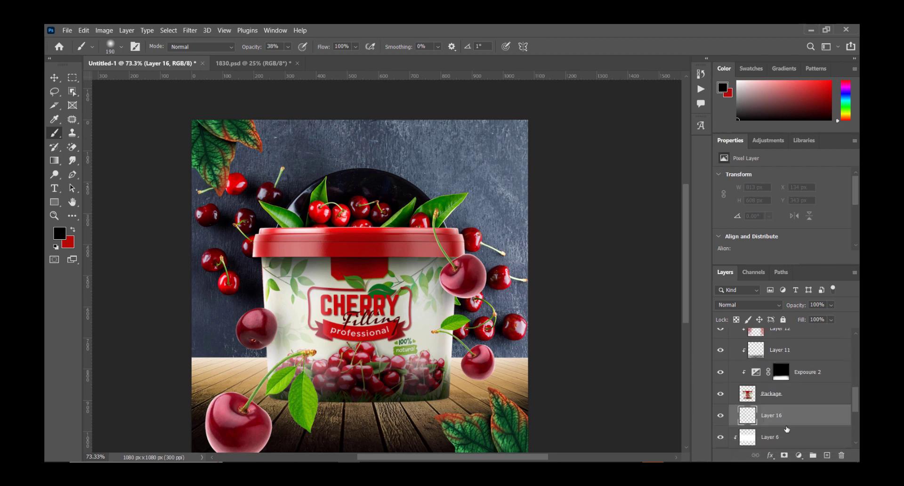
left_click(827, 456)
Draw a flat, stroke-free ellipse across the tub's base and widen it slightly
right_click(54, 202)
left_click(94, 214)
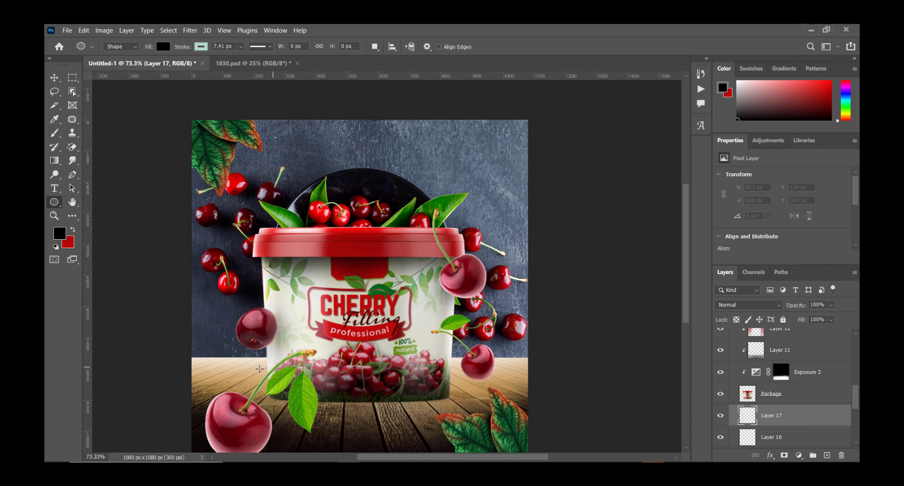
left_click_drag(246, 394, 475, 407)
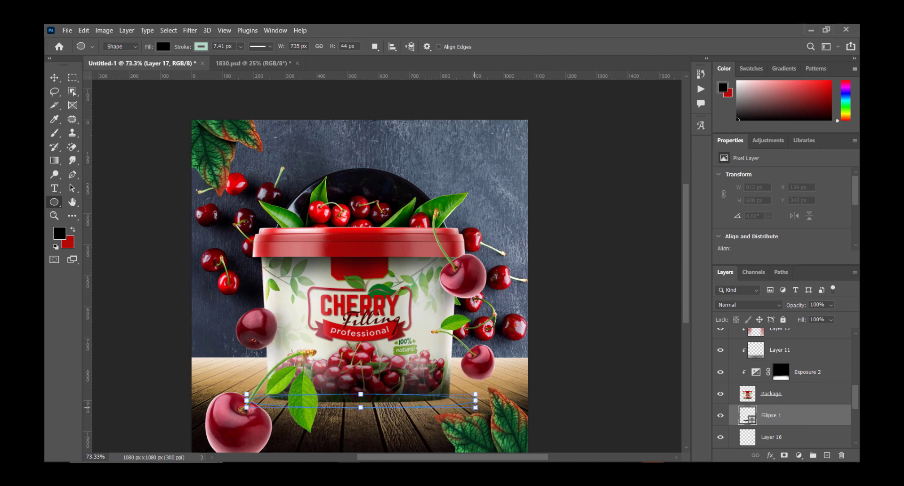
scroll(774, 226, "down", 2)
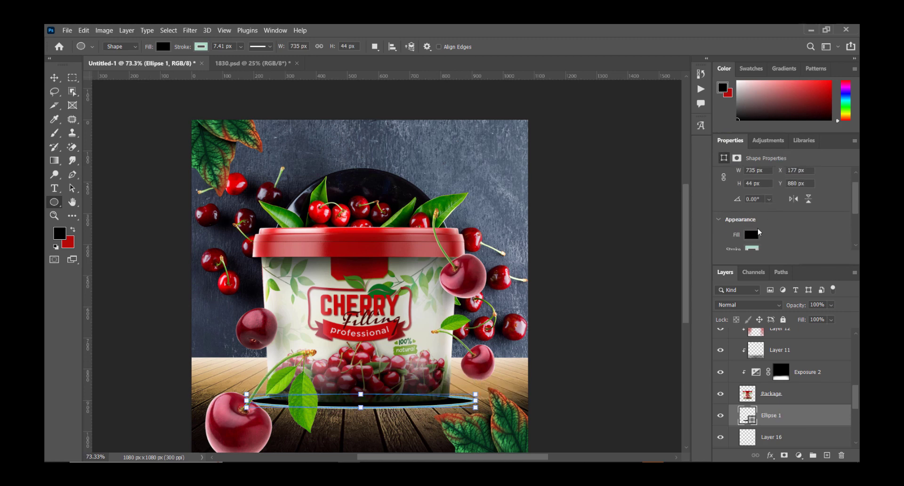
left_click(751, 232)
left_click(718, 253)
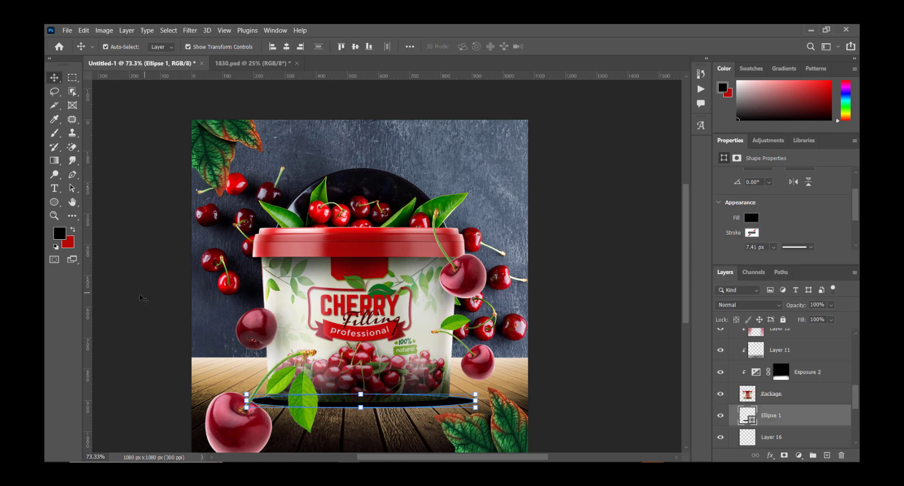
left_click(55, 79)
left_click_drag(476, 401, 502, 398)
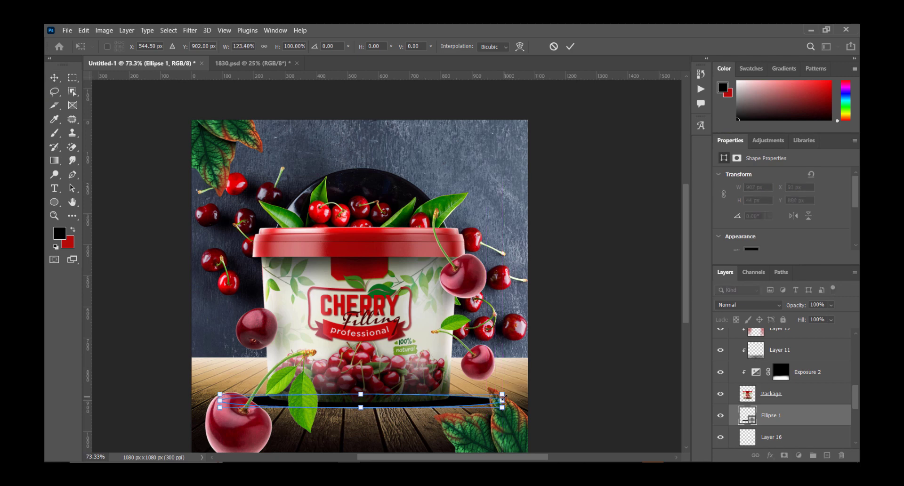
key("Return")
Rasterize the ellipse and apply a Gaussian Blur to soften it into a shadow
left_click(189, 31)
mouse_move(195, 157)
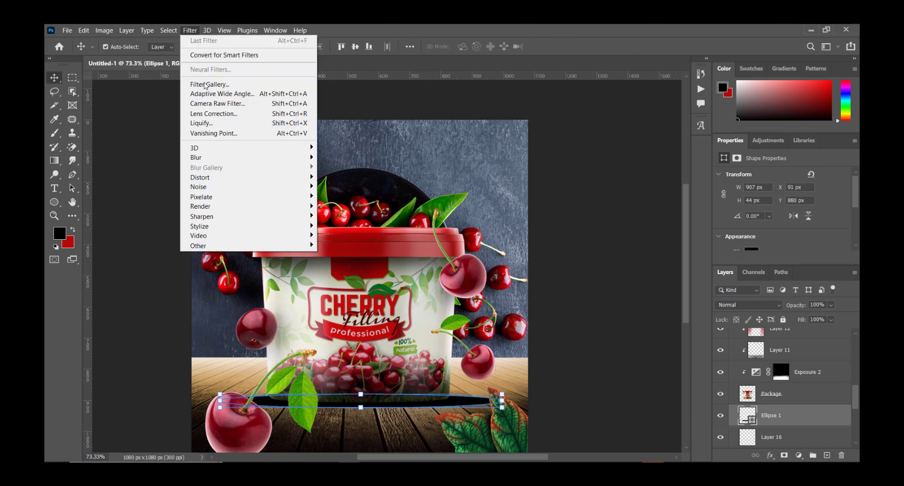
left_click(338, 197)
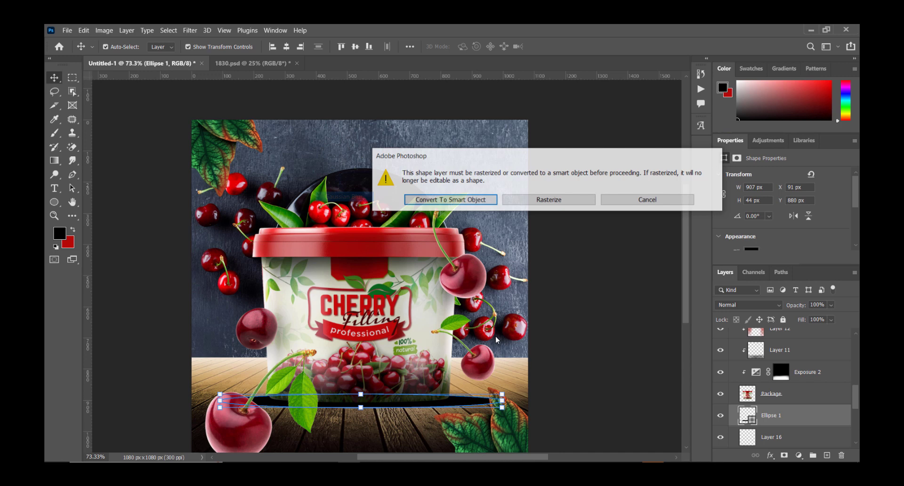
left_click(548, 200)
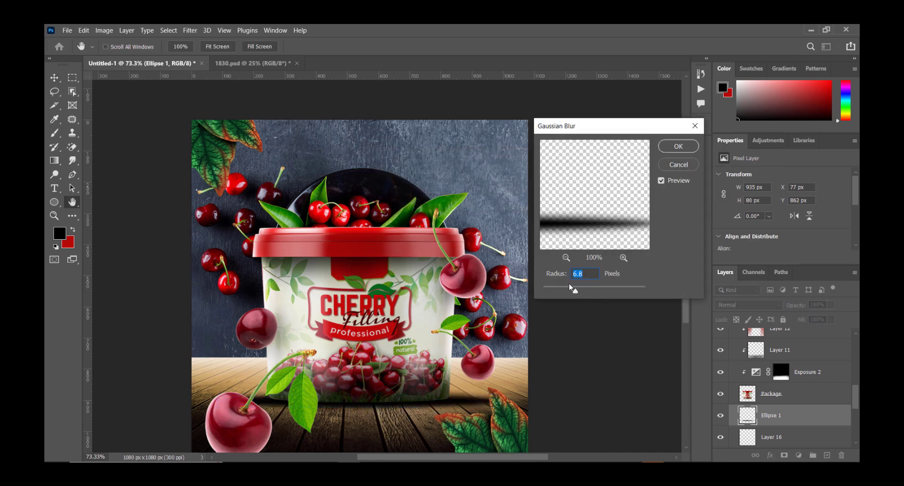
left_click_drag(573, 288, 584, 292)
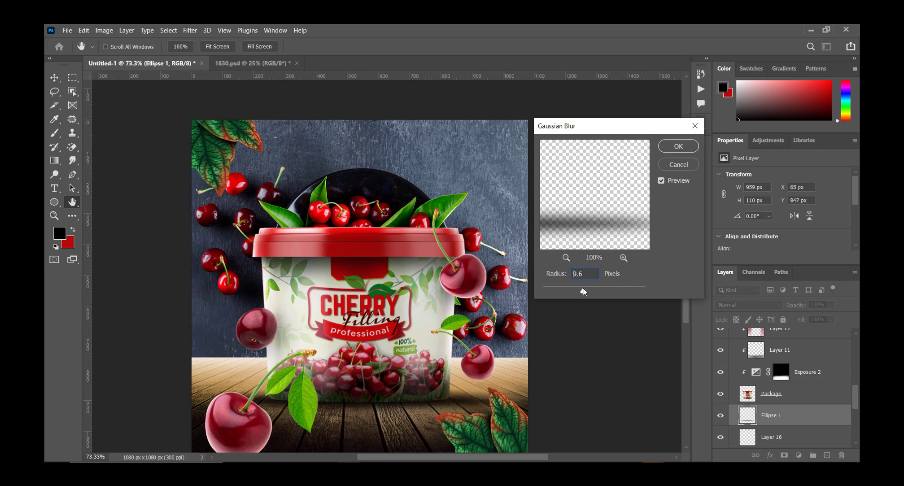
key("Return")
Add a layer mask to the shadow, set a black brush, and stretch the ellipse wider leftward
left_click(783, 455)
key("d")
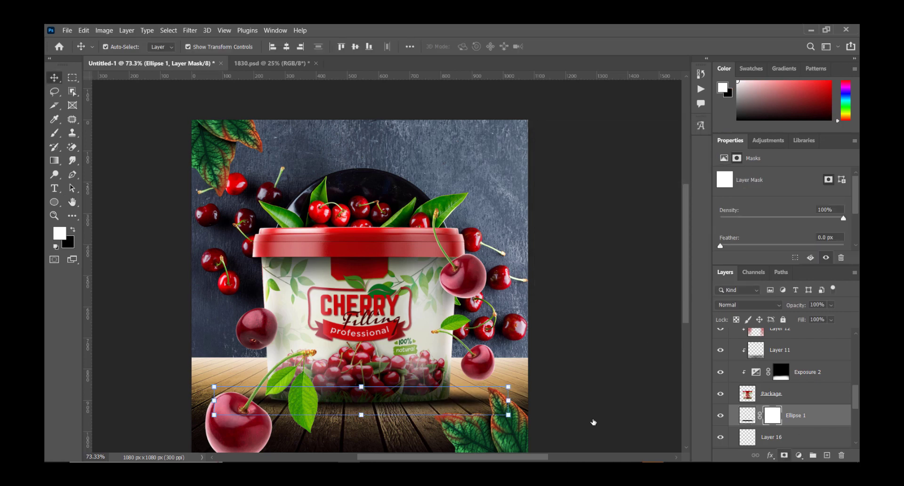
key("b")
right_click(488, 235)
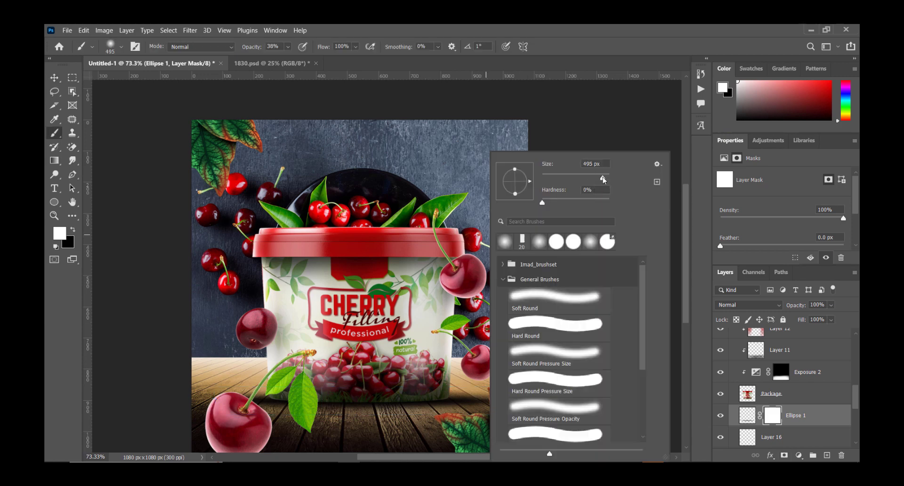
left_click(464, 137)
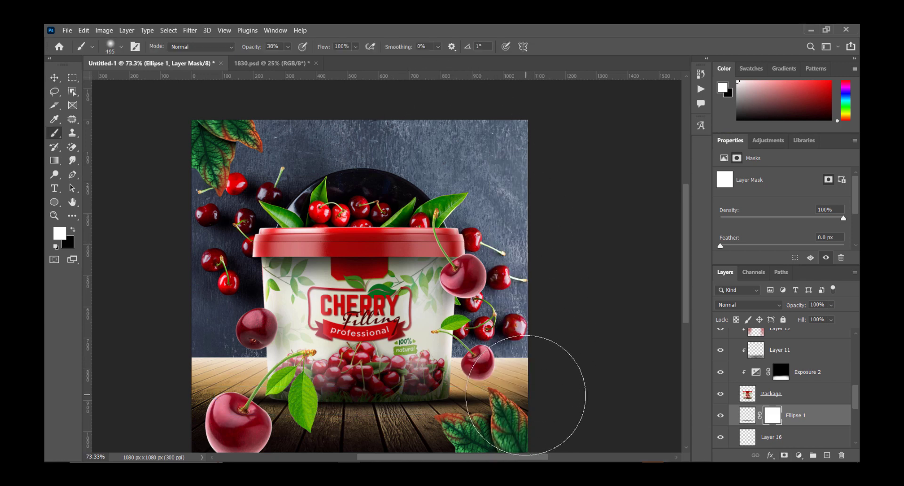
key("x")
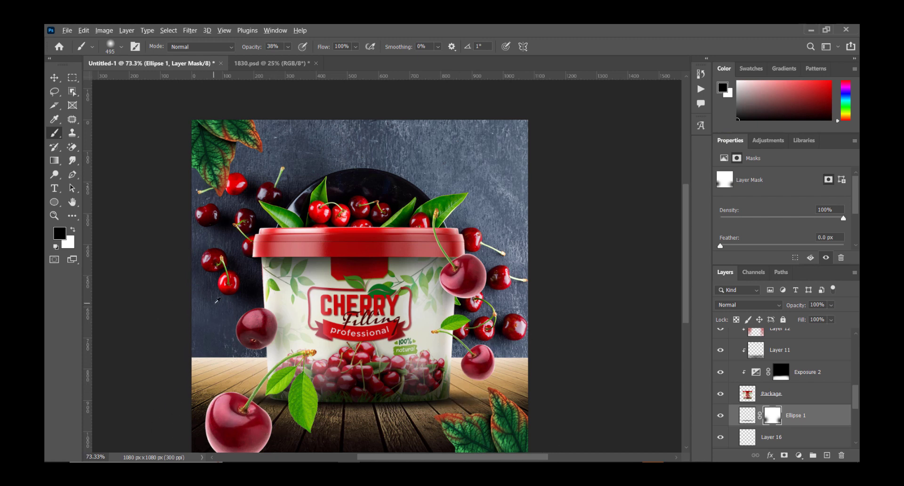
scroll(212, 303, "down", 1)
key("v")
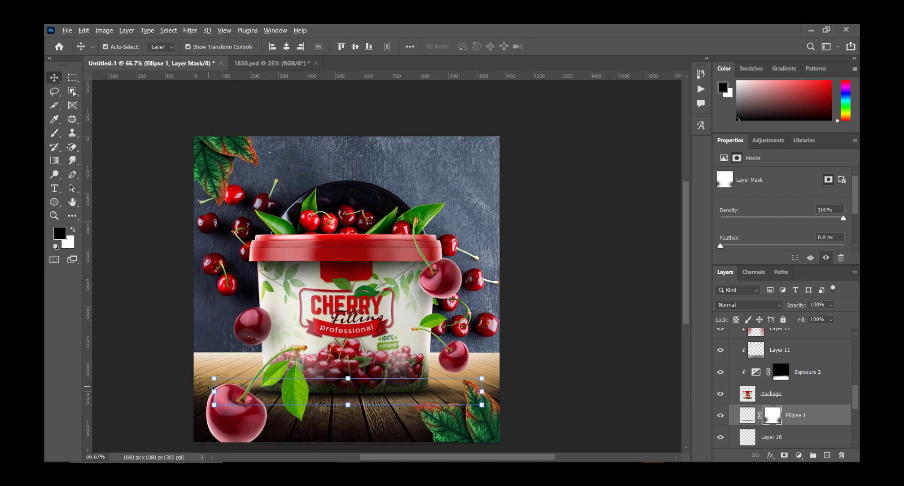
left_click_drag(210, 387, 202, 387)
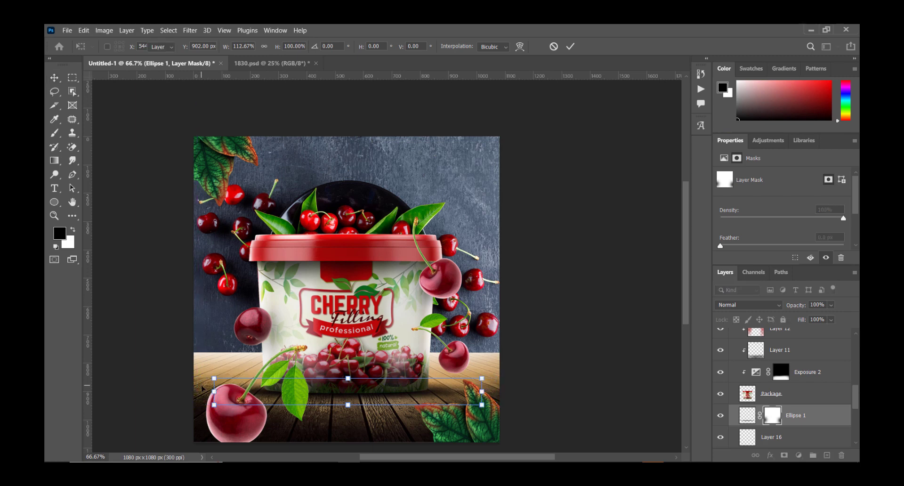
key("Return")
left_click(383, 332)
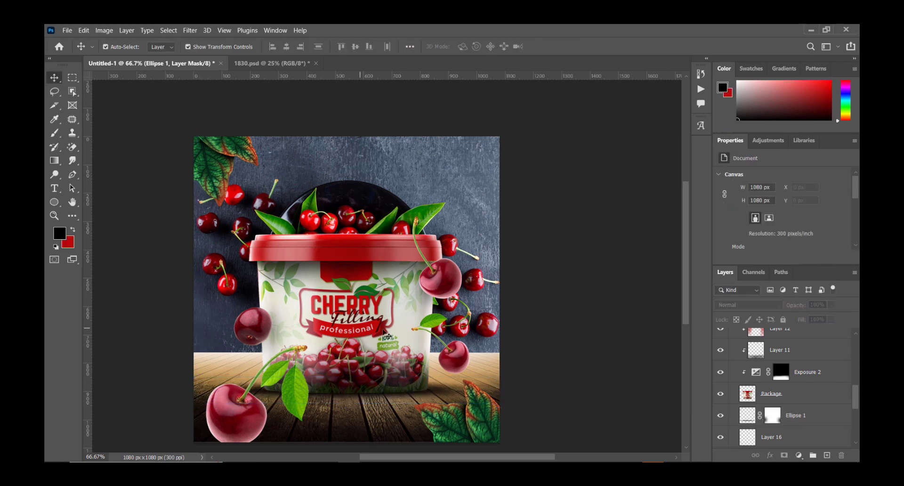
scroll(330, 297, "up", 1)
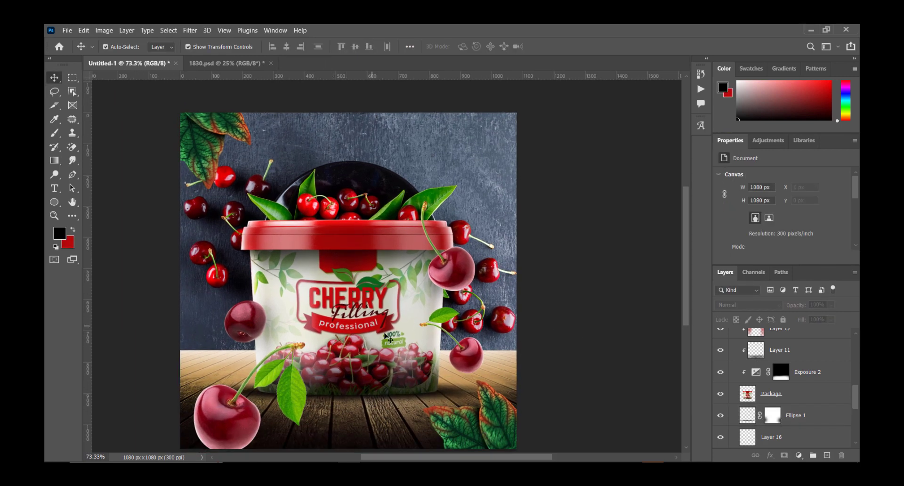
scroll(819, 376, "down", 5)
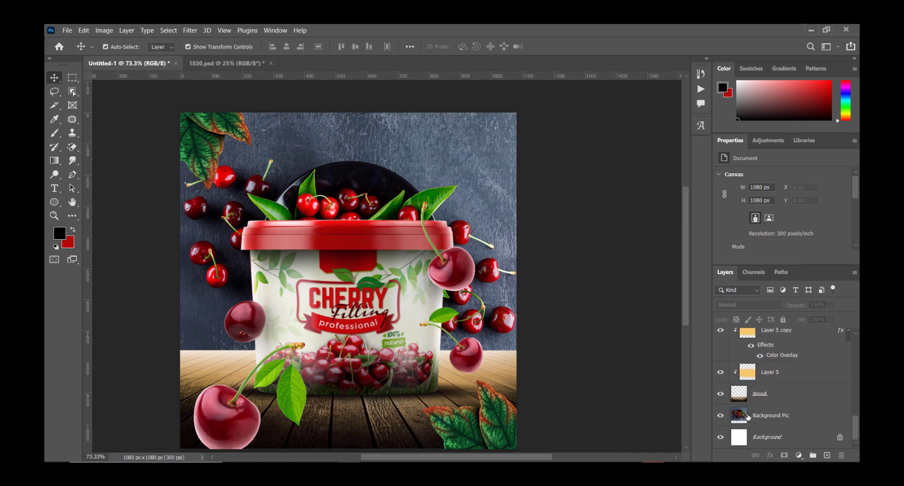
Add a new layer above Background Pic, fill it black with Paint Bucket, and set it to 45% opacity
left_click(748, 417)
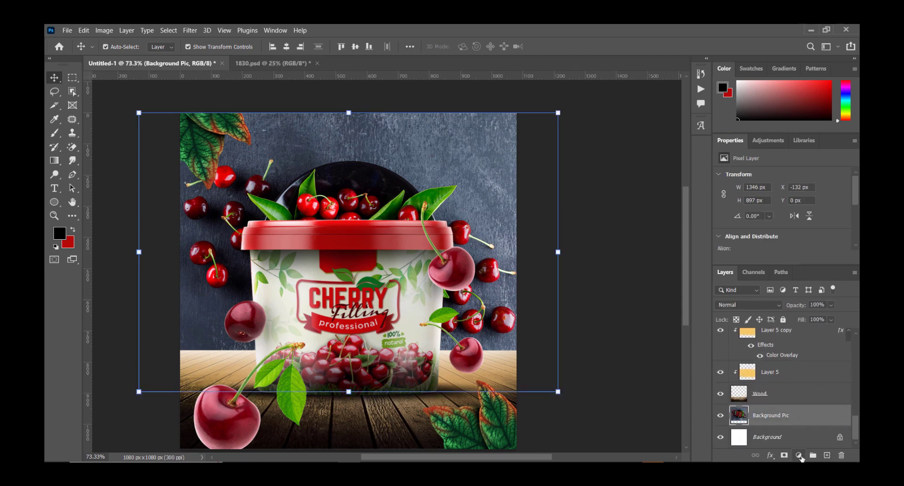
left_click(827, 455)
right_click(55, 160)
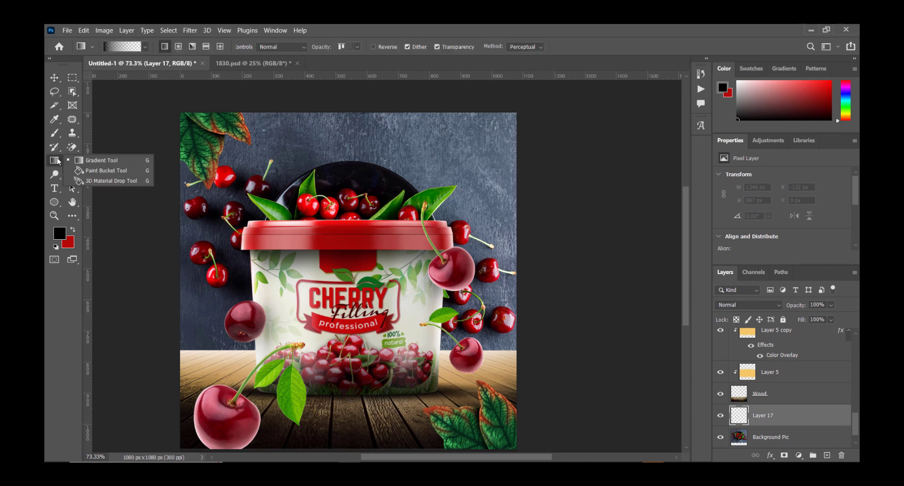
left_click(123, 170)
left_click(376, 249)
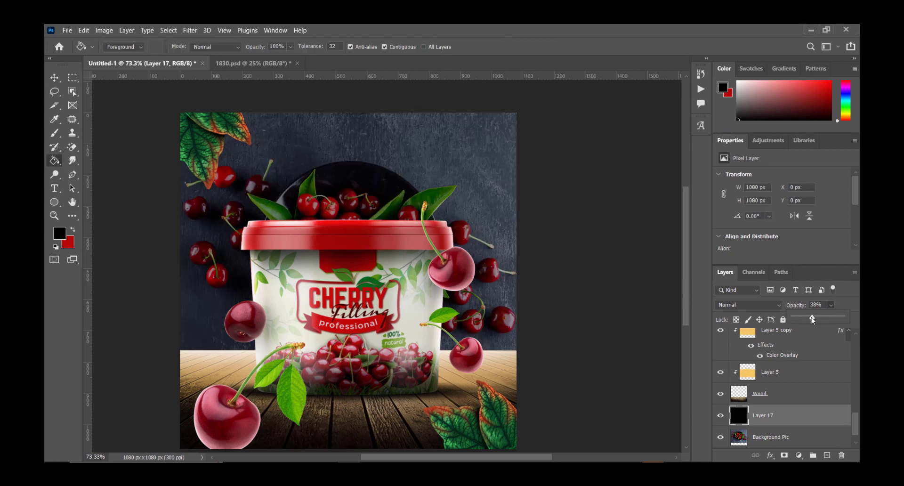
left_click_drag(822, 321, 814, 318)
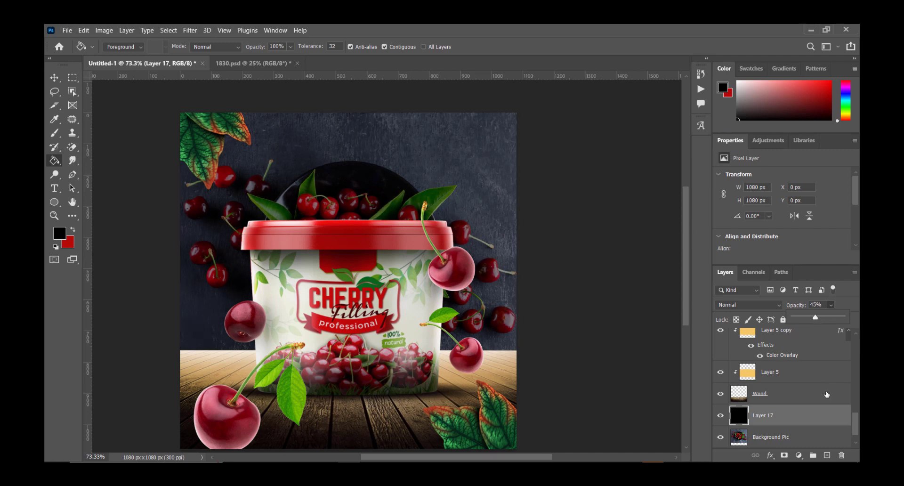
Add a Vibrance adjustment of +77 to the Background Pic layer
scroll(776, 424, "down", 1)
left_click(777, 432)
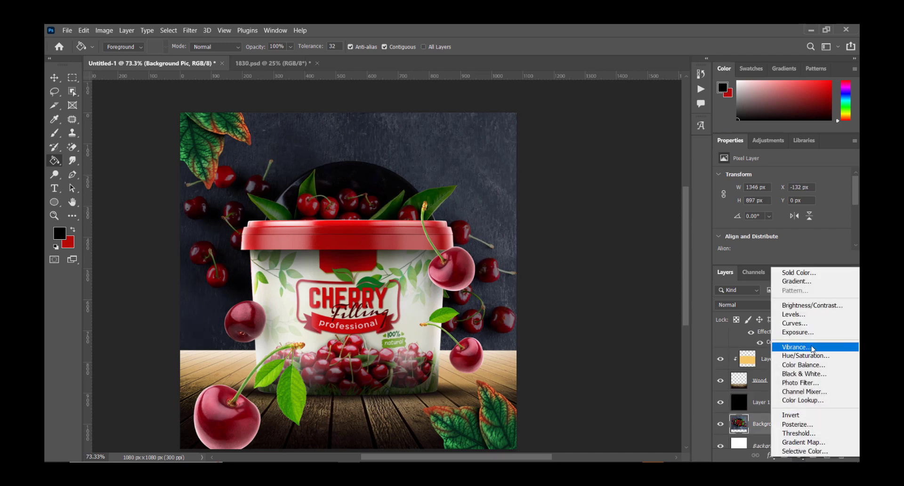
left_click(810, 347)
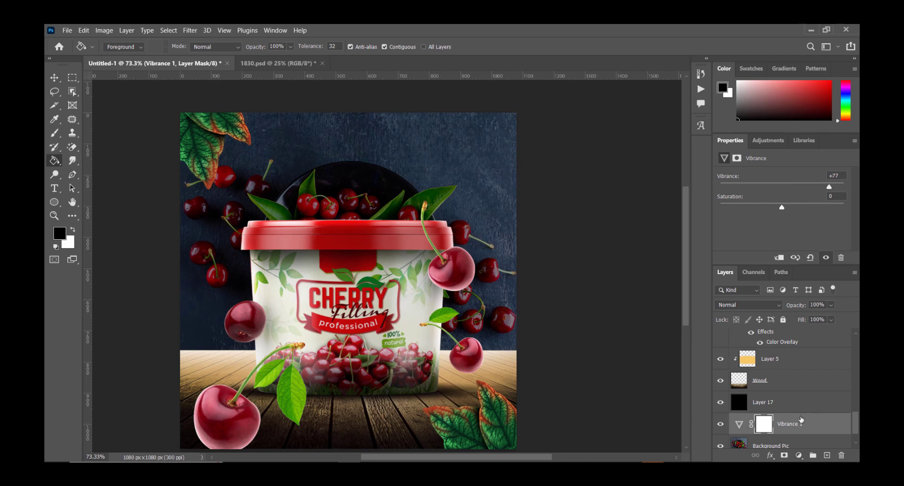
Add a new Layer 18 above Layer 17 and set up a soft Brush
left_click(798, 402)
left_click(827, 454)
key("o")
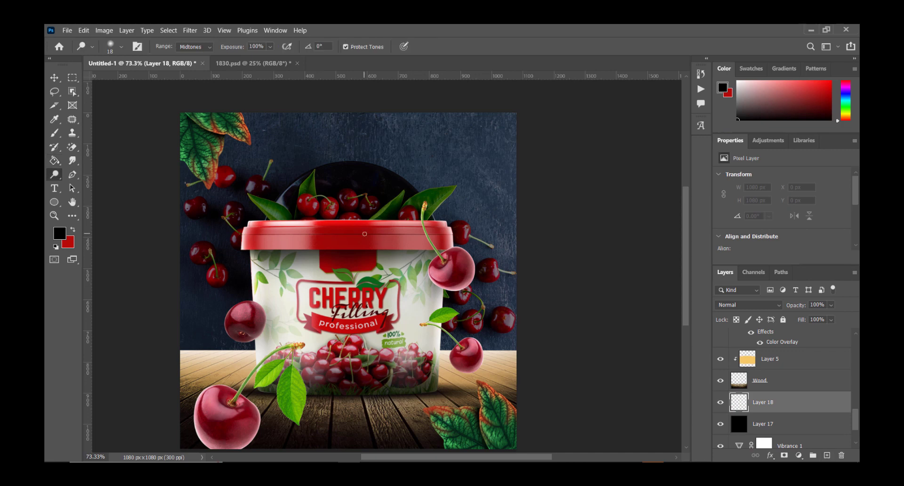
key("i")
key("b")
right_click(351, 235)
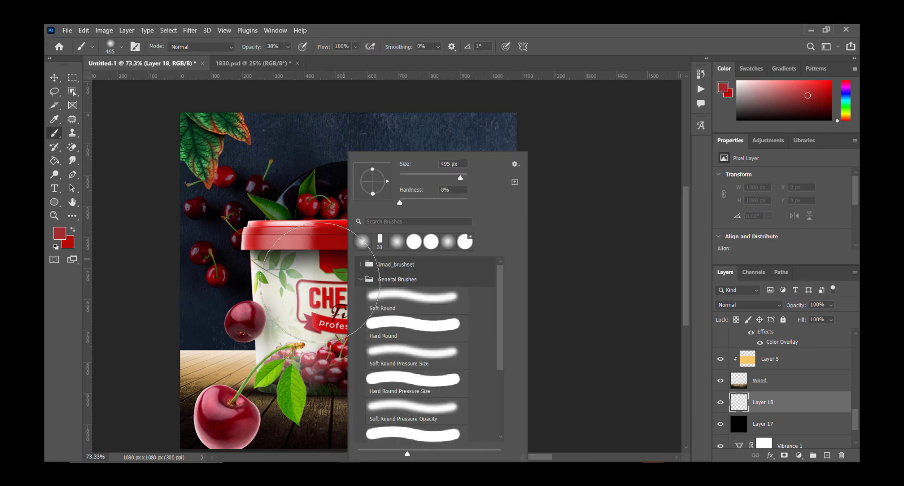
key("Escape")
right_click(362, 226)
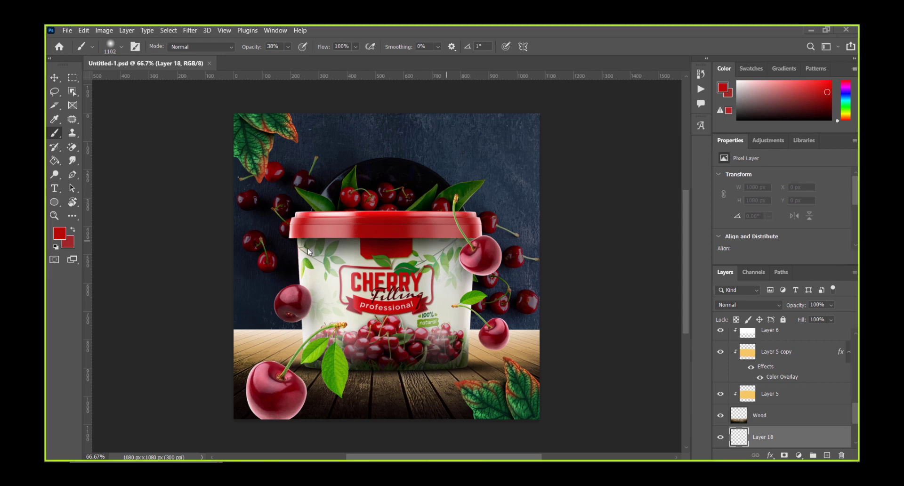
Paint a red glow over the upper background behind the tub
left_click(462, 274)
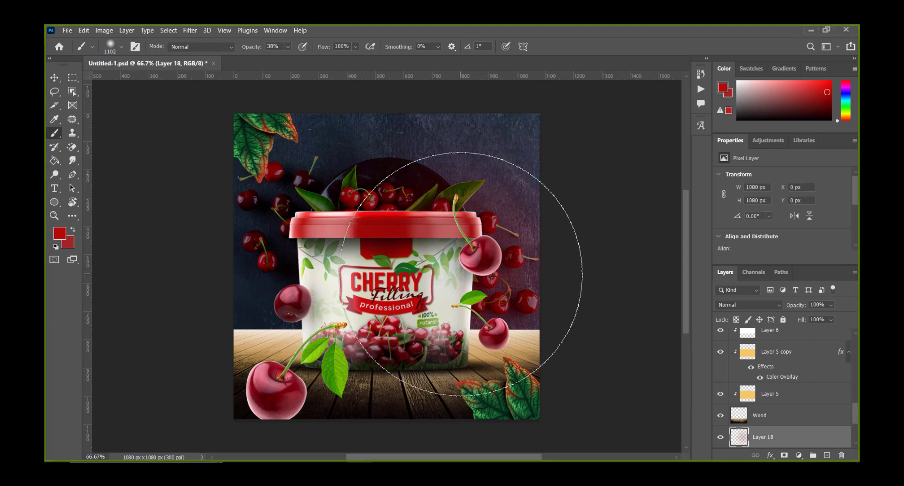
key("ctrl+z")
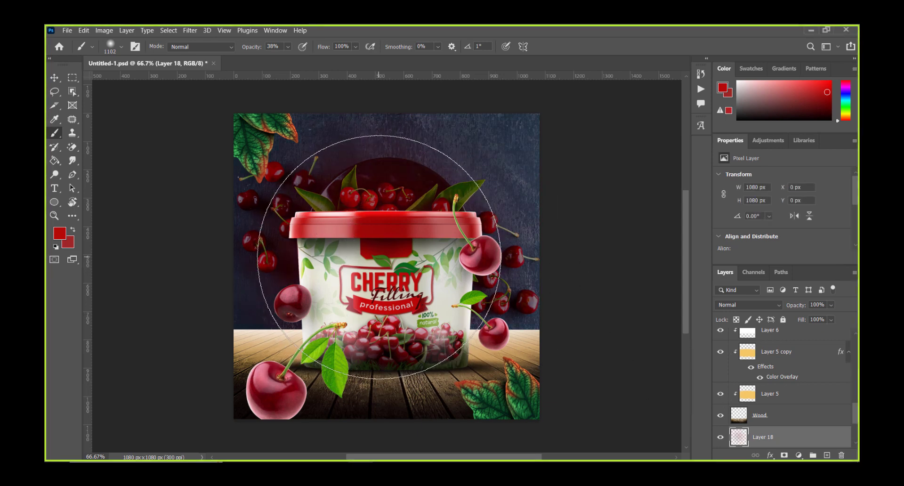
left_click(386, 254)
Set the brush to 600 px, pick a duller red, and swap foreground/background colours
right_click(456, 253)
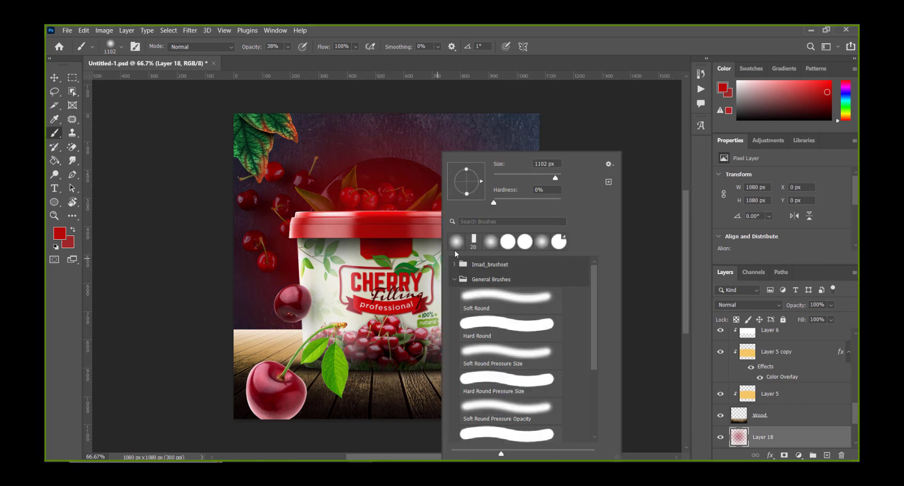
left_click(543, 163)
type("511")
key("Return")
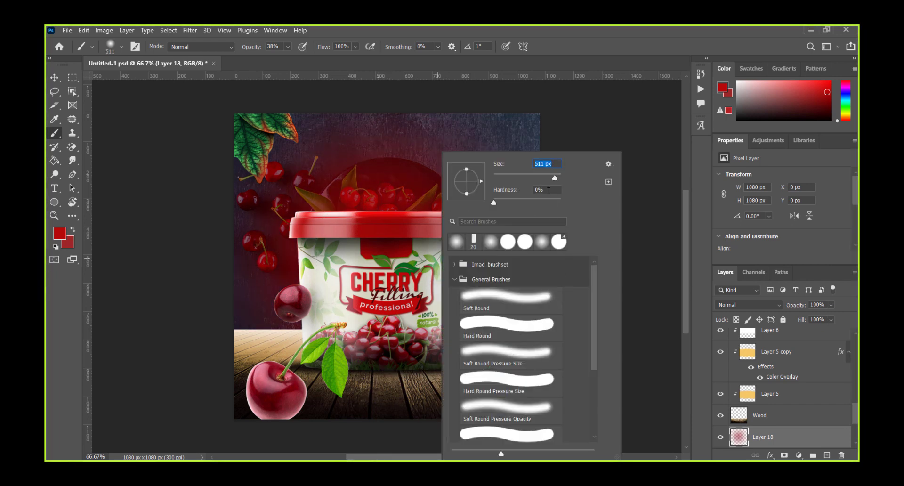
type("600")
key("Return")
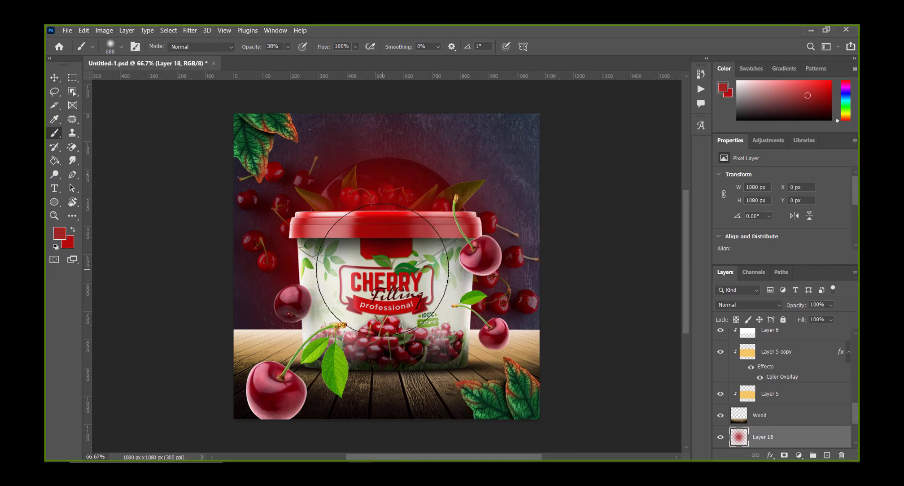
left_click(807, 95)
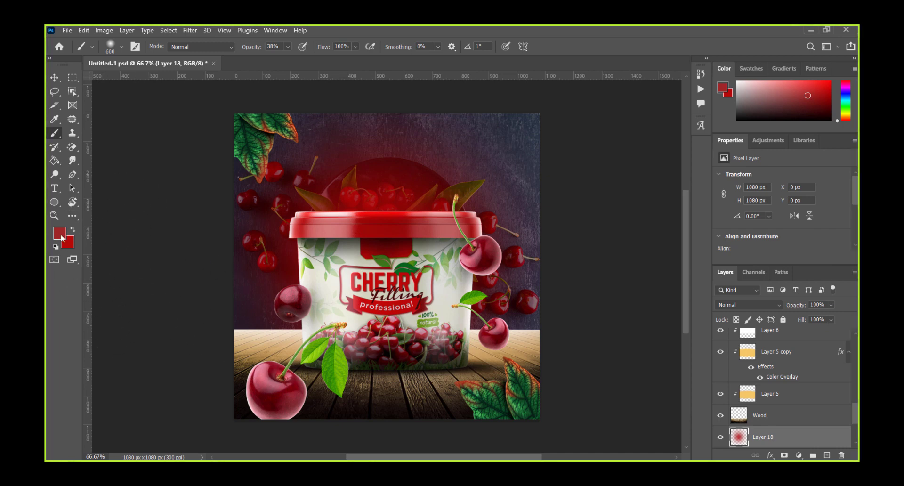
key("x")
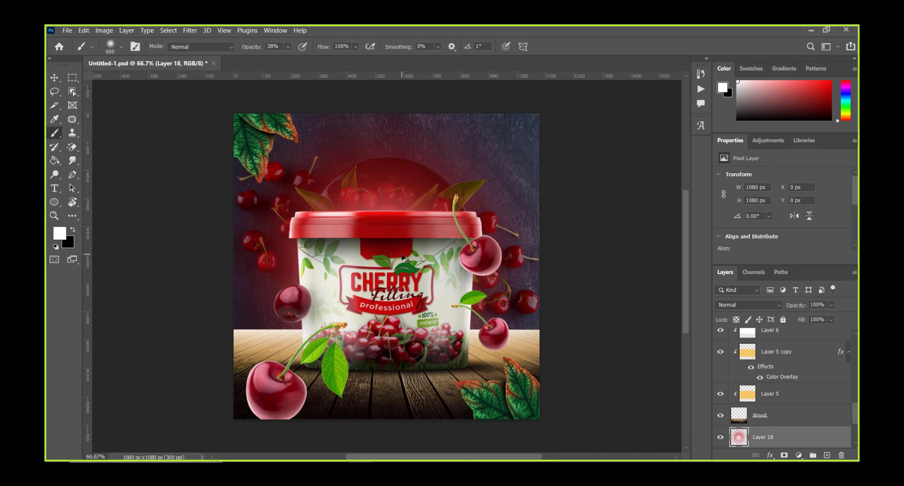
scroll(402, 258, "up", 1)
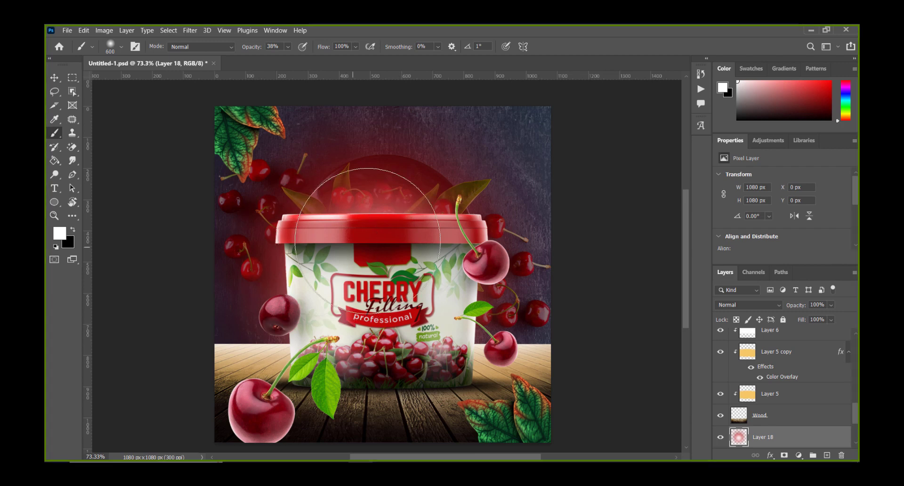
Add Exposure 3 clipped to the Cherries group at about +2.01 and invert its mask
key("v")
left_click(471, 269)
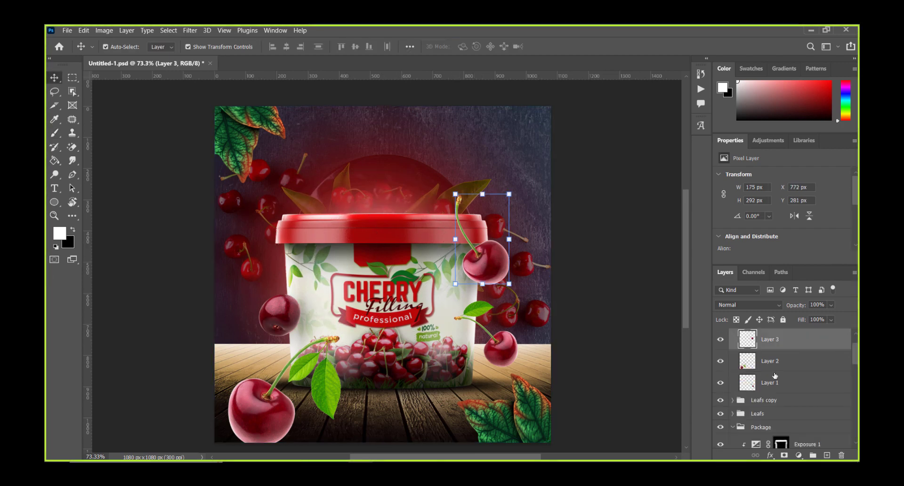
scroll(774, 375, "up", 2)
left_click(749, 337)
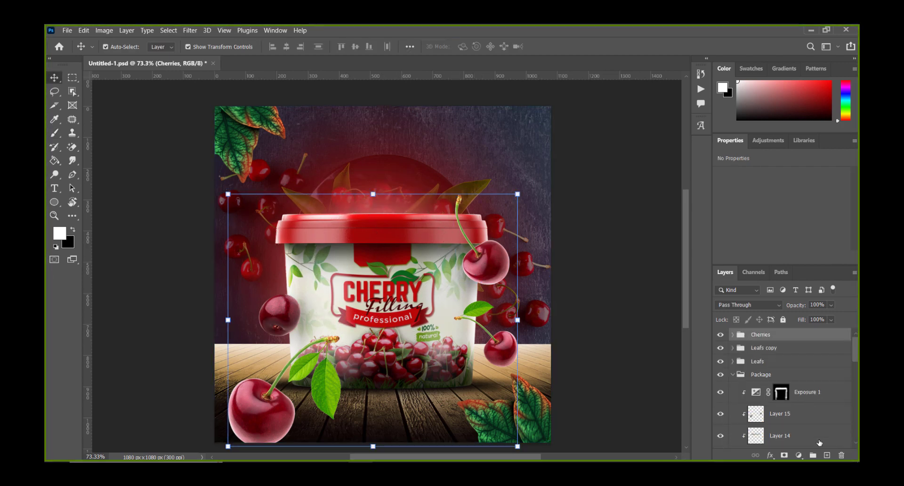
left_click(799, 456)
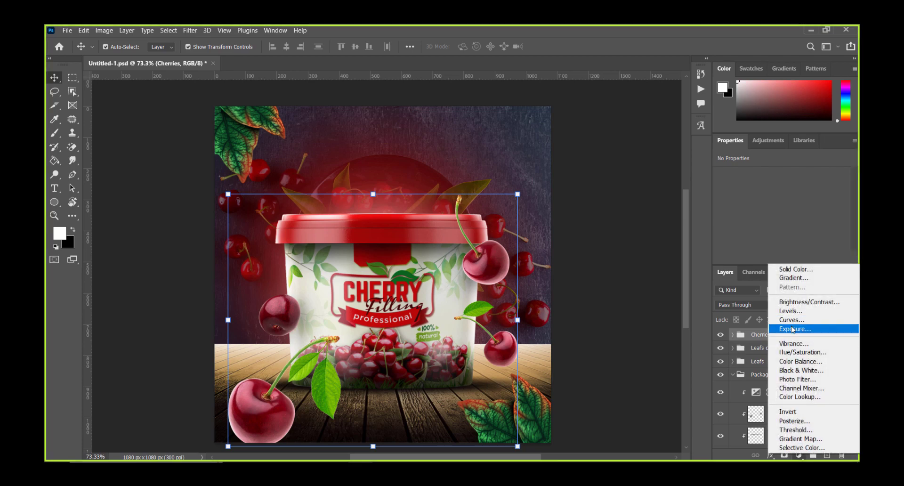
left_click(798, 328)
right_click(807, 343)
left_click(741, 232)
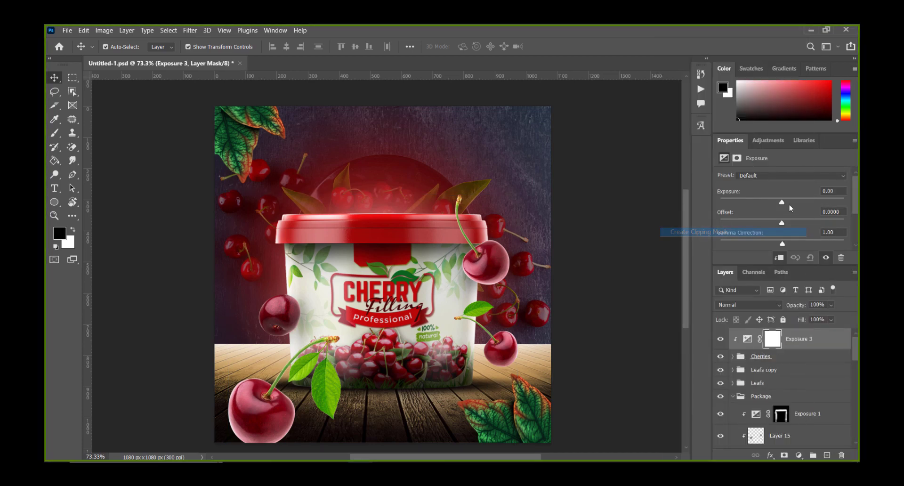
left_click_drag(791, 207, 803, 209)
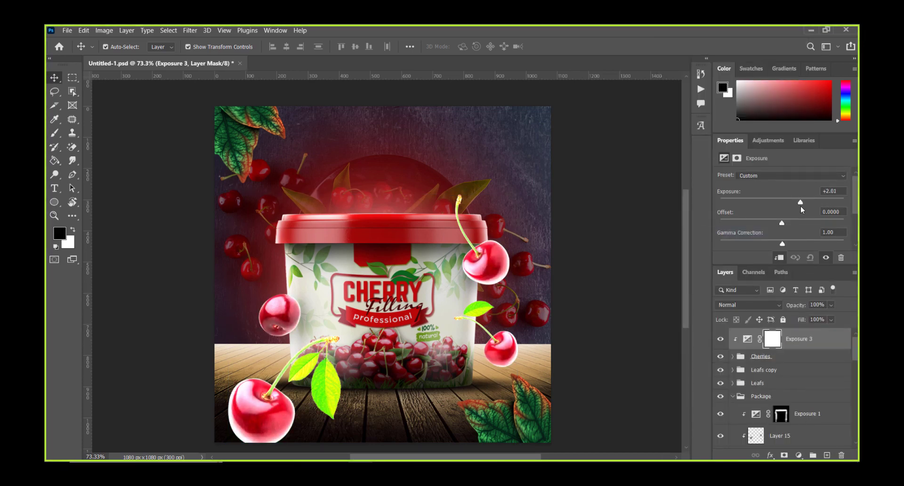
left_click(773, 339)
key("ctrl+i")
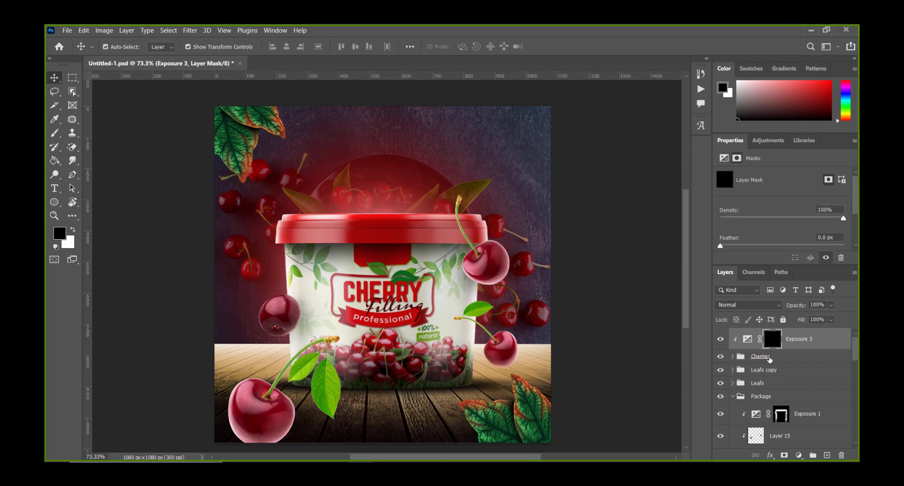
Add Exposure 4 above Cherries at -1.03 and invert its mask
left_click(795, 356)
left_click(797, 455)
left_click(777, 342)
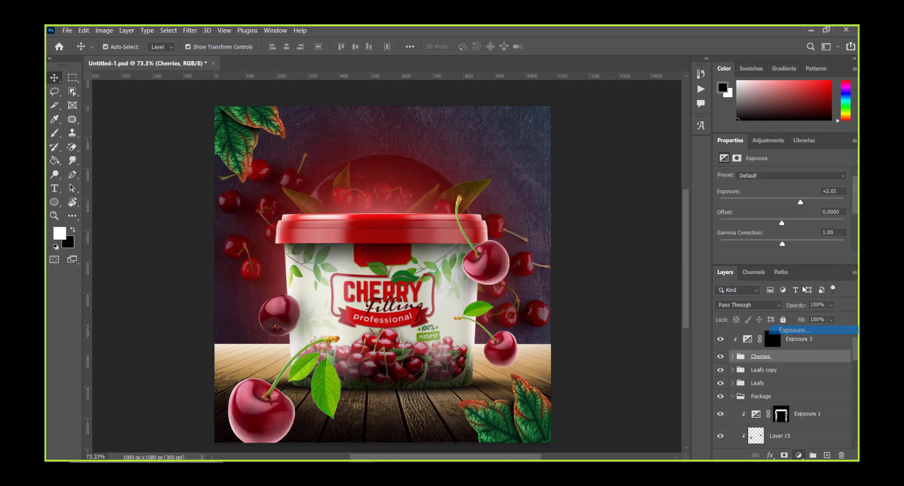
left_click_drag(782, 204, 772, 203)
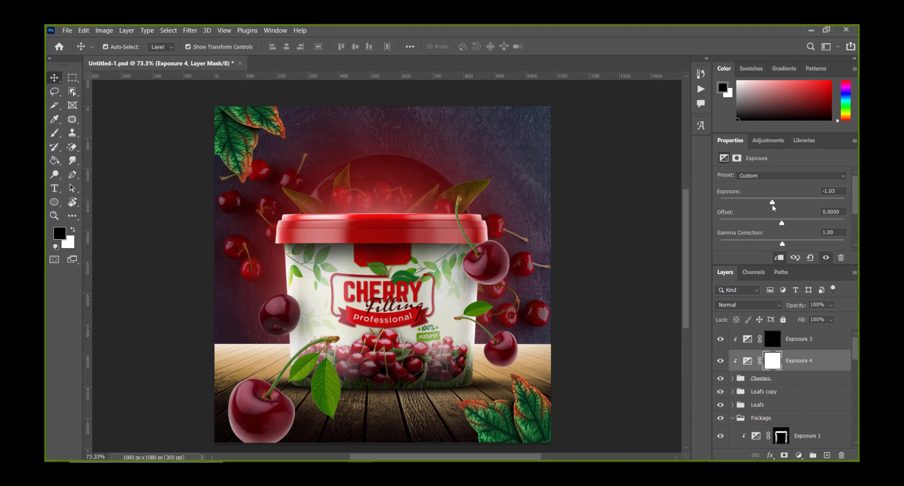
key("ctrl+i")
Paint white on Exposure 3's mask to brighten the cherries beside the tub
left_click(773, 343)
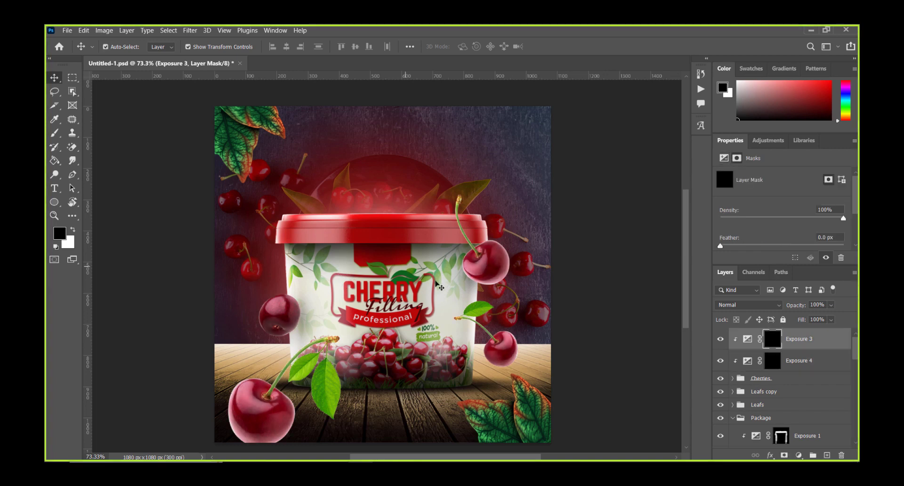
key("b")
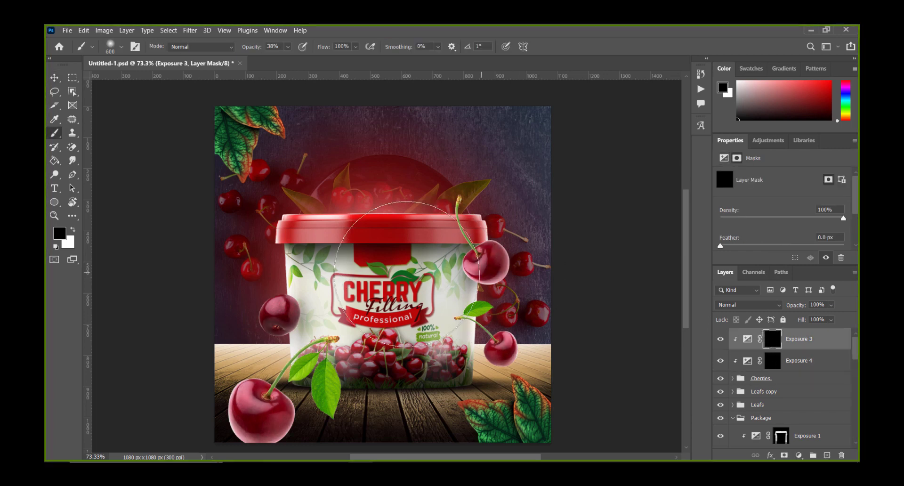
right_click(529, 181)
left_click(388, 249)
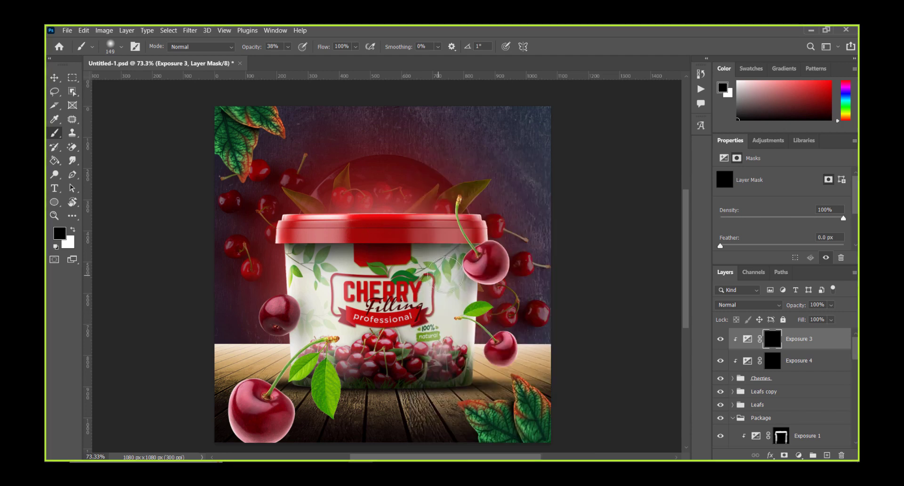
left_click_drag(449, 287, 464, 287)
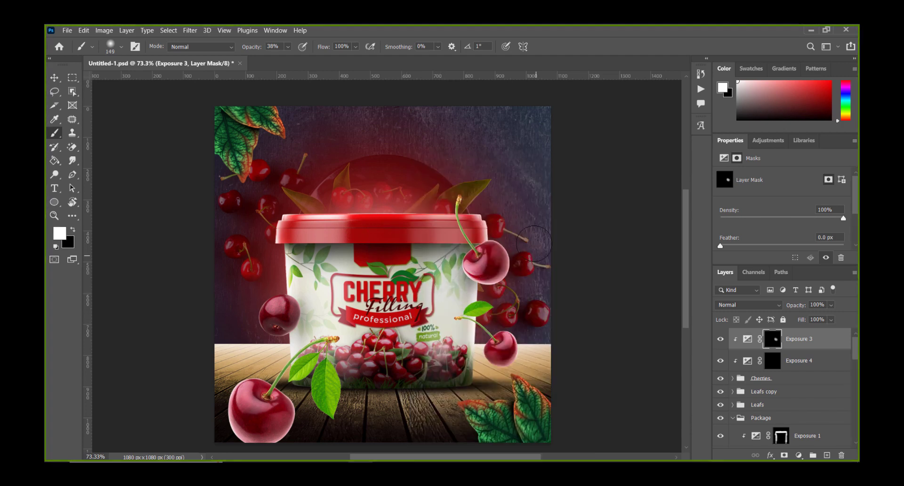
left_click_drag(499, 244, 527, 254)
right_click(527, 272)
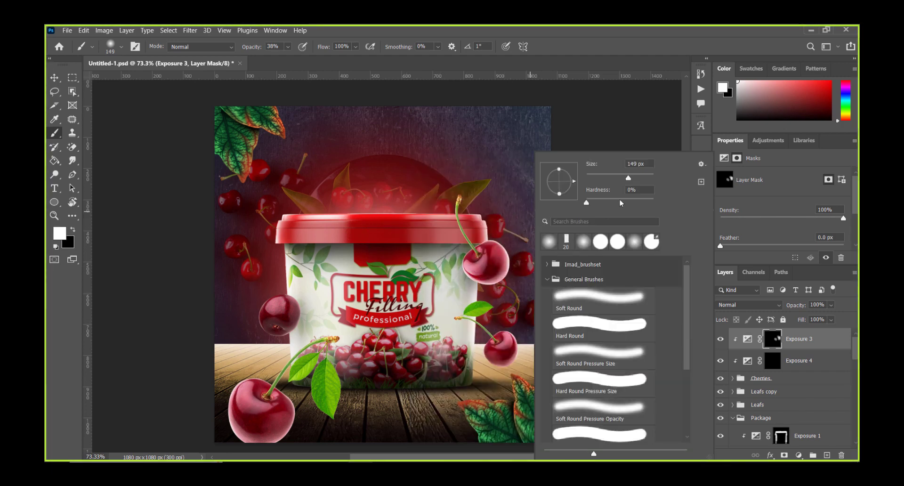
key("Return")
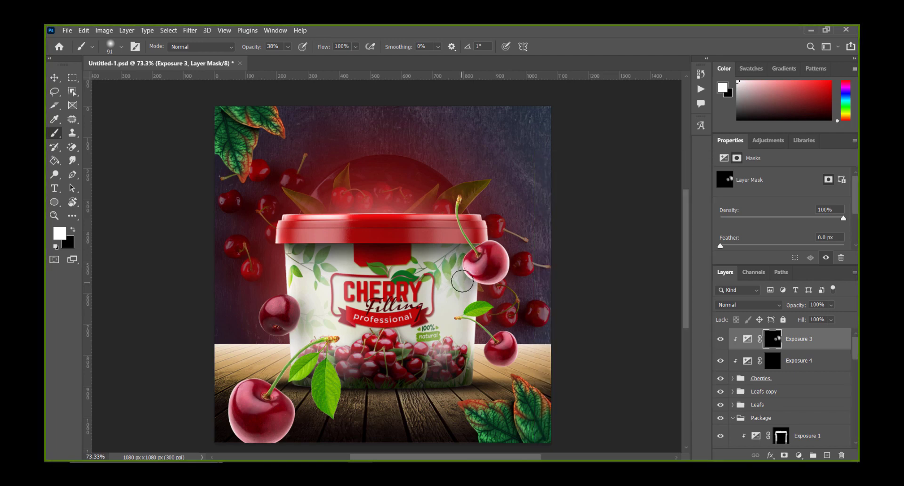
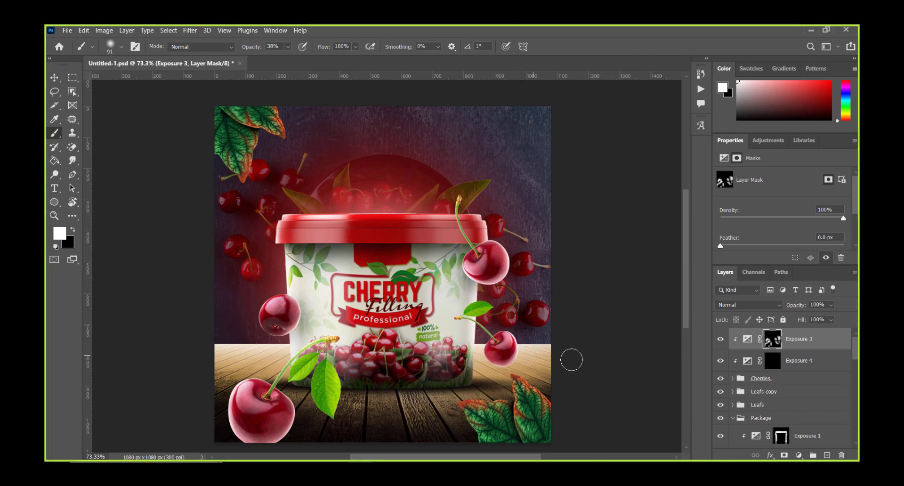
Group the Leafs and Leafs copy layers into Group 1
key("v")
left_click(532, 410)
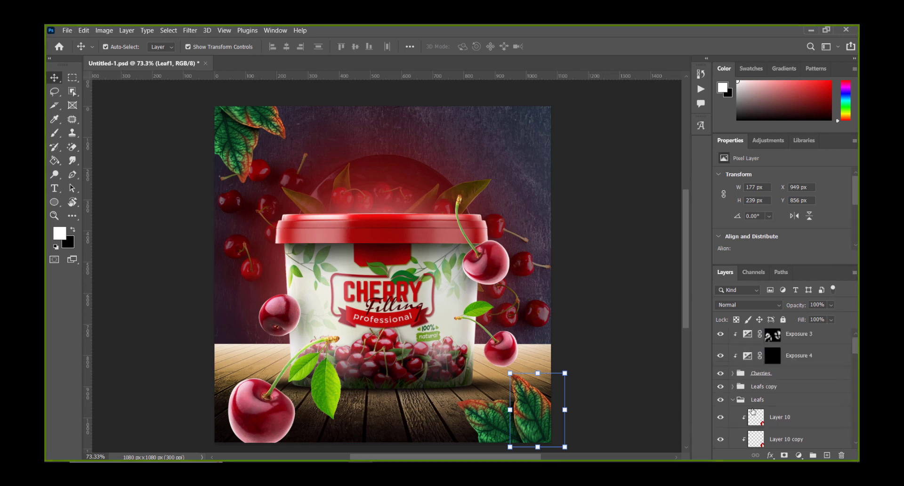
left_click(742, 392)
left_click(732, 401)
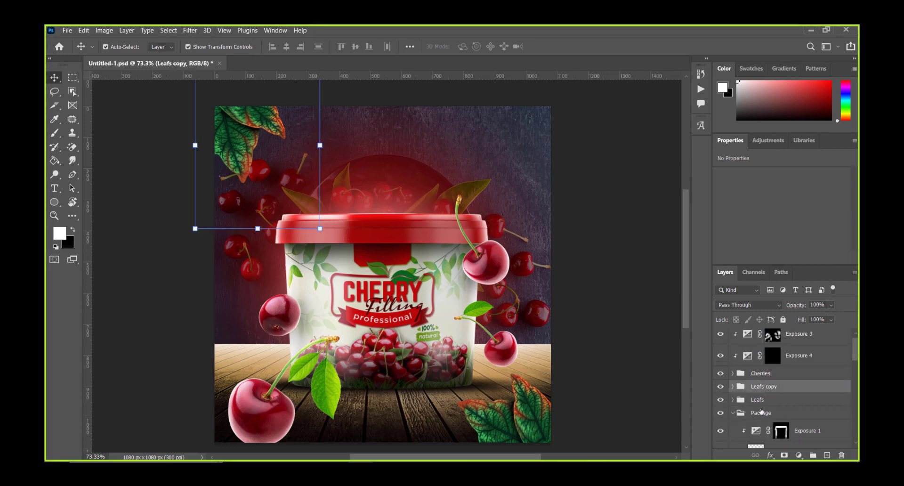
key("ctrl+g")
Add a clipped +1.72 Exposure layer with an inverted, brushed-in mask at 87% opacity
left_click(796, 454)
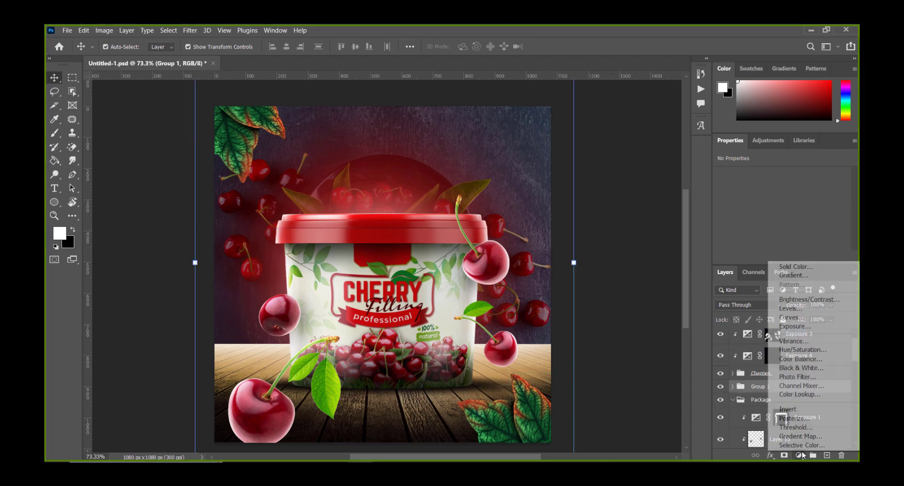
left_click(803, 326)
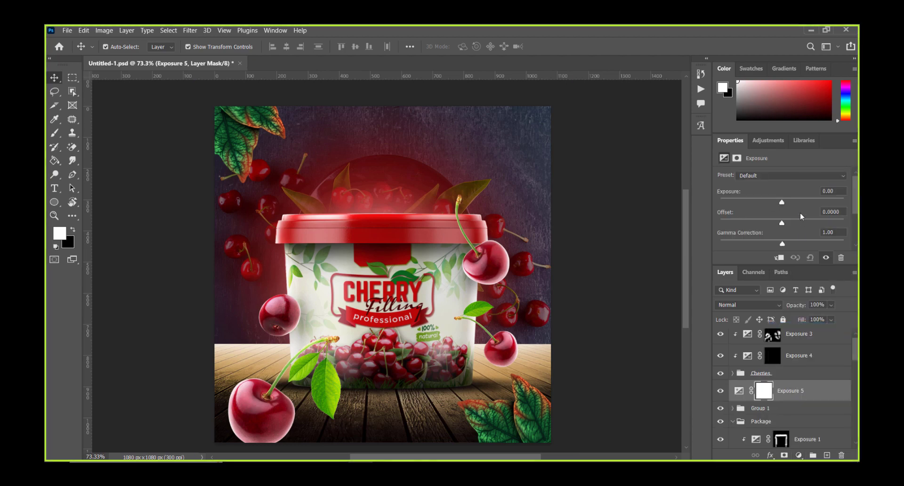
left_click_drag(795, 202, 798, 199)
right_click(803, 391)
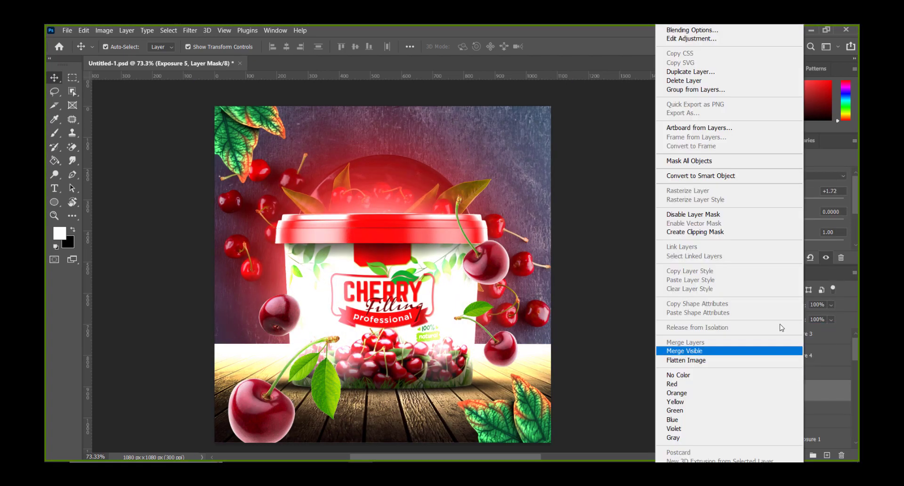
left_click(722, 234)
key("ctrl+i")
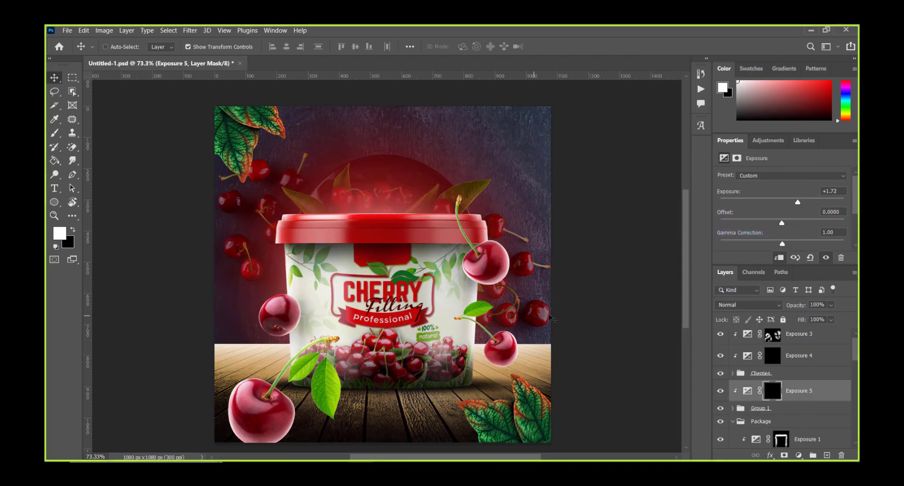
key("b")
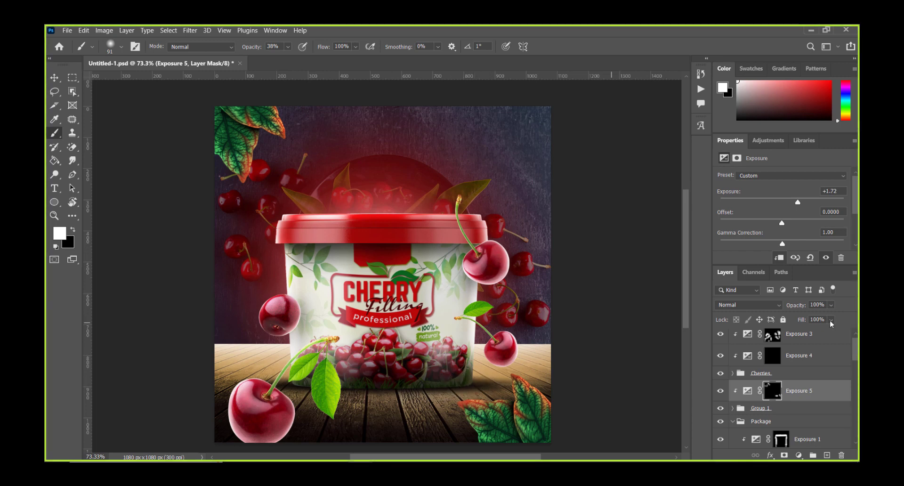
left_click_drag(842, 317, 836, 316)
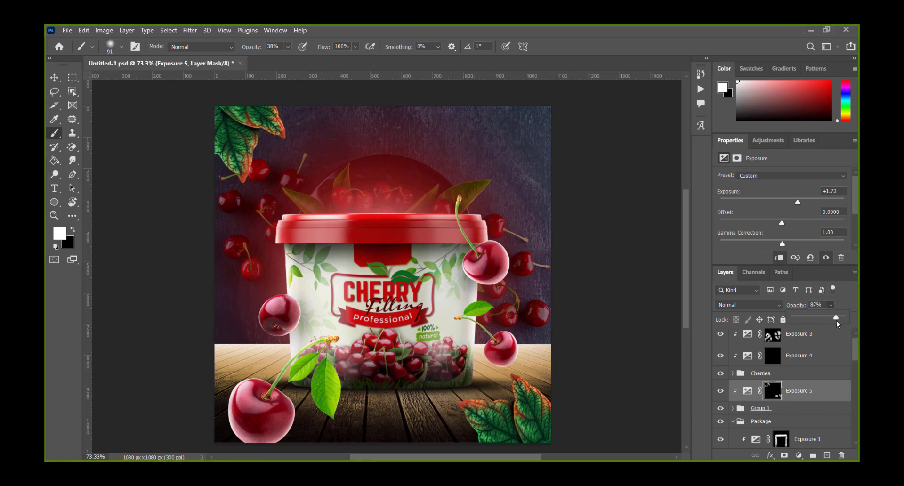
key("v")
left_click(556, 306)
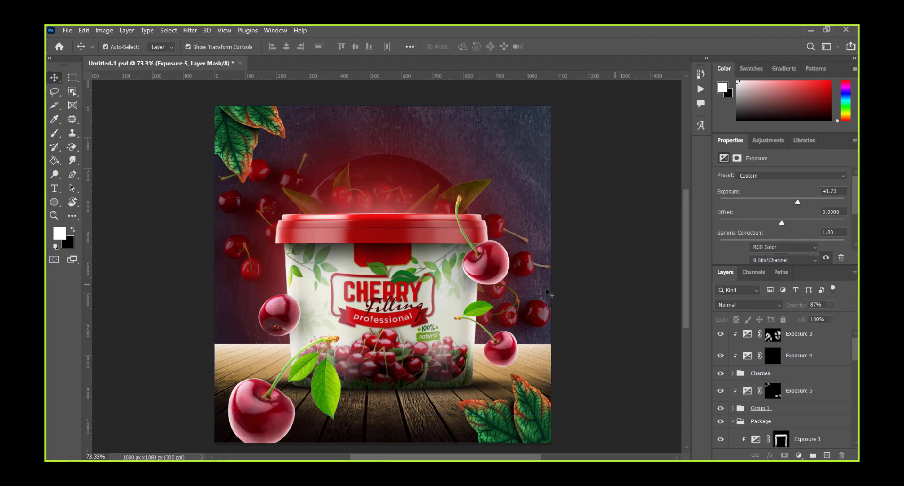
Group Layer 6 through Background Pic into Group 2
left_click(765, 385)
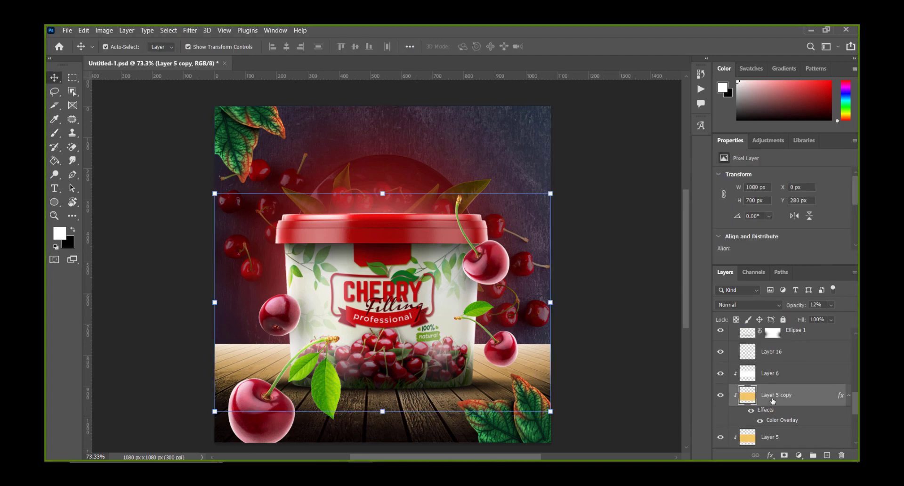
scroll(765, 387, "down", 2)
scroll(765, 388, "down", 2)
scroll(766, 387, "up", 2)
scroll(758, 379, "up", 2)
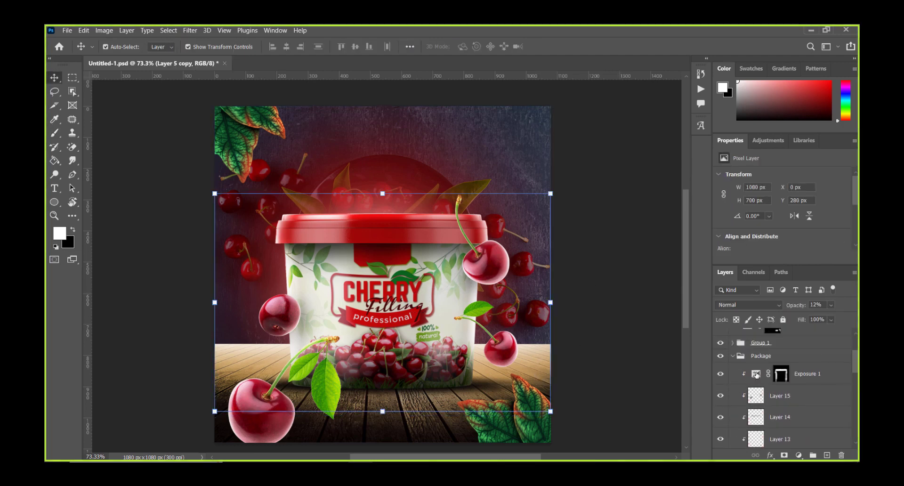
scroll(745, 376, "down", 3)
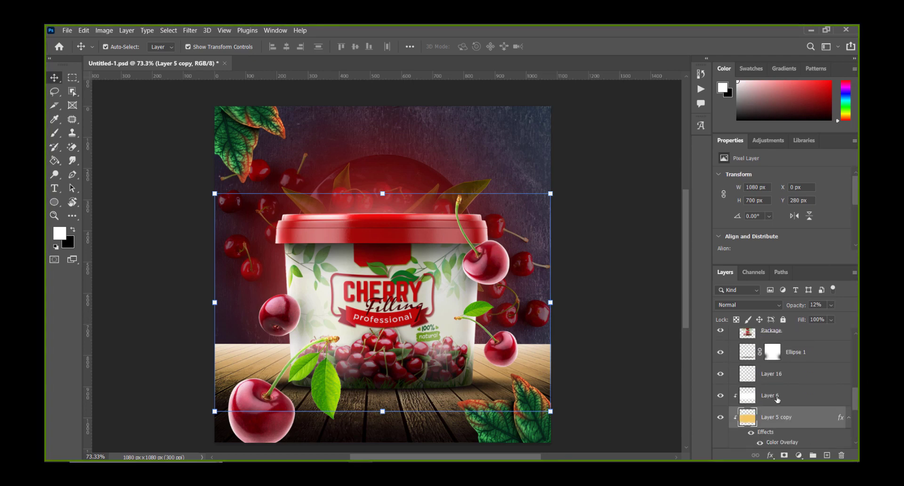
left_click(776, 395)
scroll(779, 403, "down", 1)
scroll(779, 402, "down", 2)
scroll(778, 404, "down", 2)
scroll(778, 404, "down", 1)
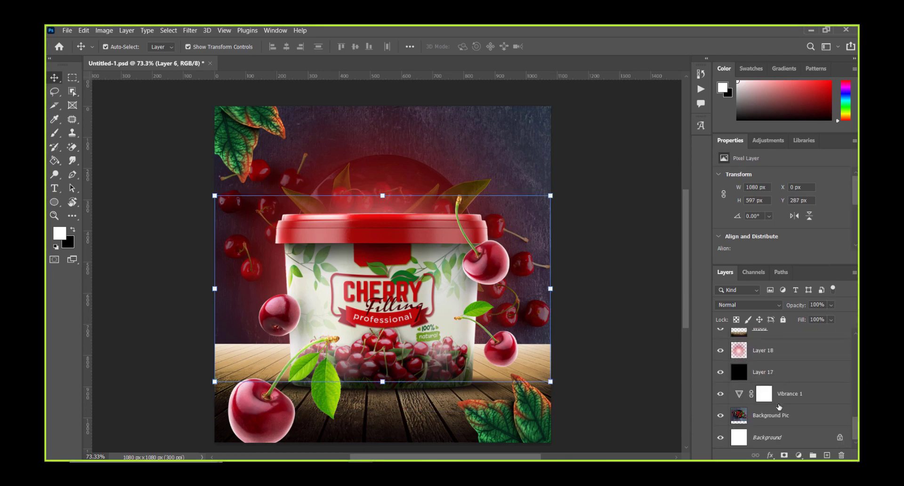
left_click(780, 417, "shift")
key("ctrl+g")
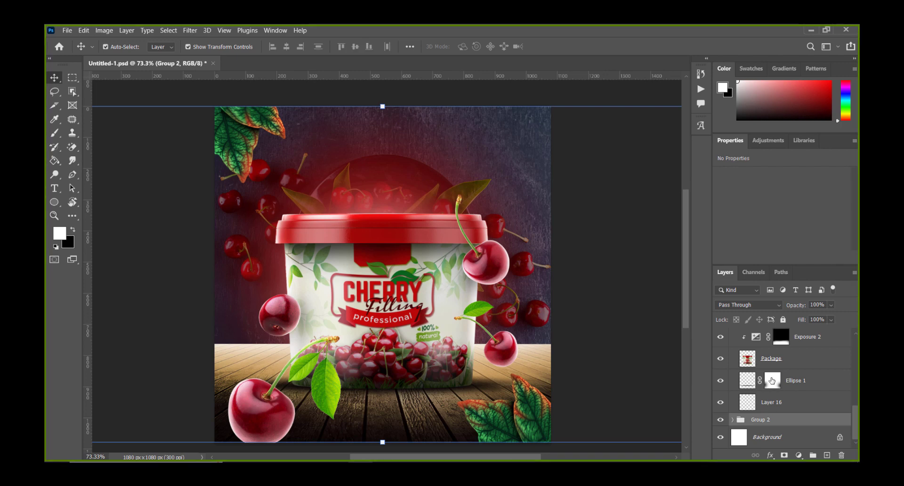
Duplicate Group 2 and merge the copy into a single Group 2 copy layer
key("ctrl+j")
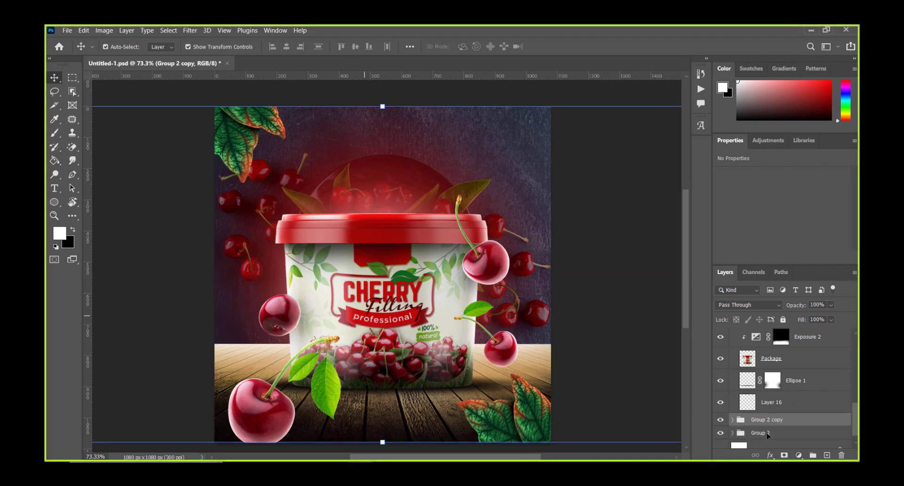
key("ctrl+e")
key("m")
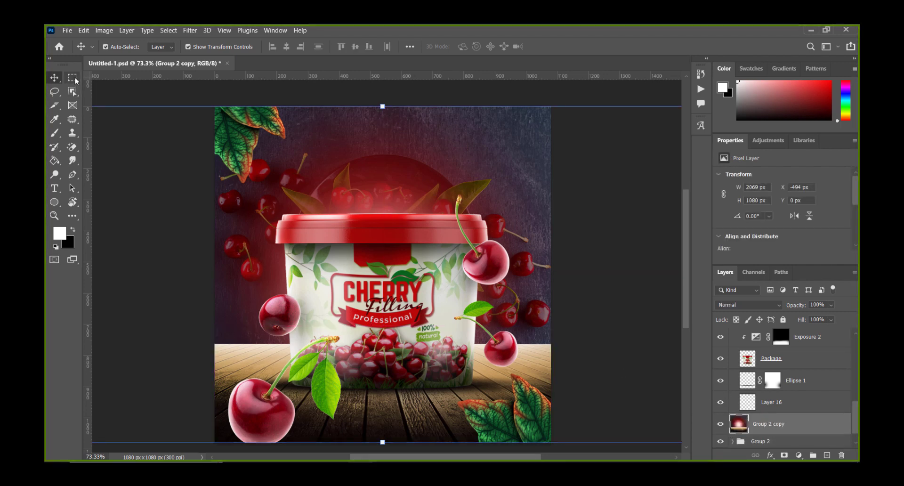
scroll(429, 242, "down", 1)
scroll(750, 395, "down", 1)
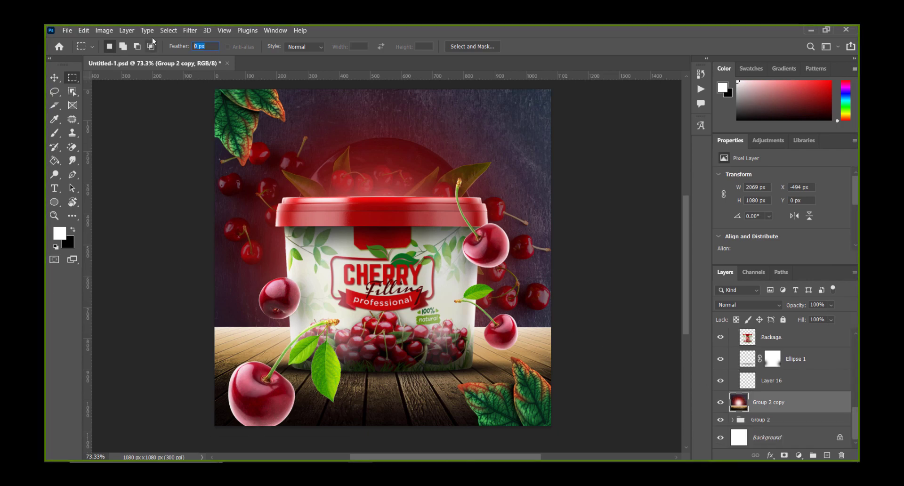
Draw a 30 px feathered selection over the background above the table
key("Return")
type("30")
key("Return")
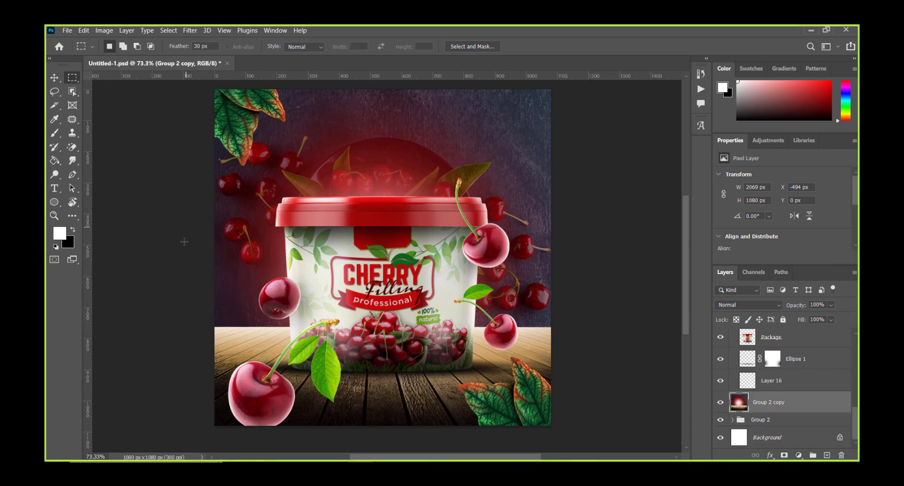
scroll(247, 343, "down", 1)
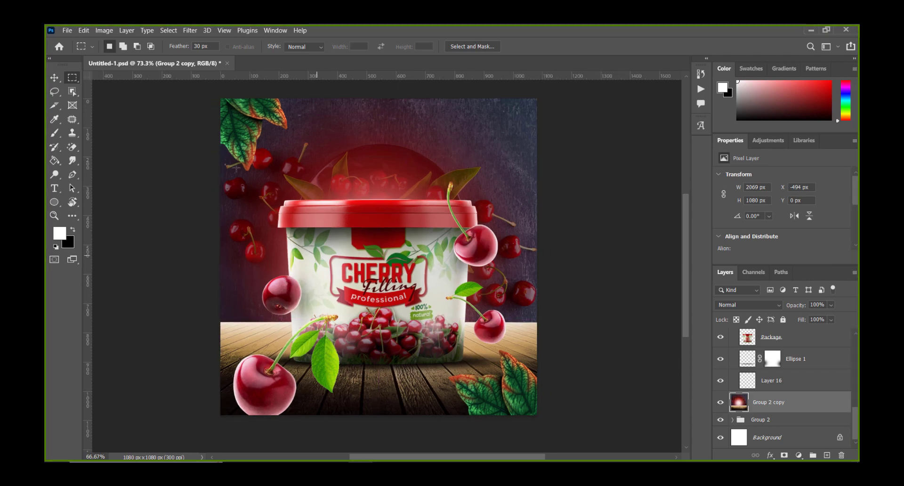
left_click_drag(217, 112, 537, 370)
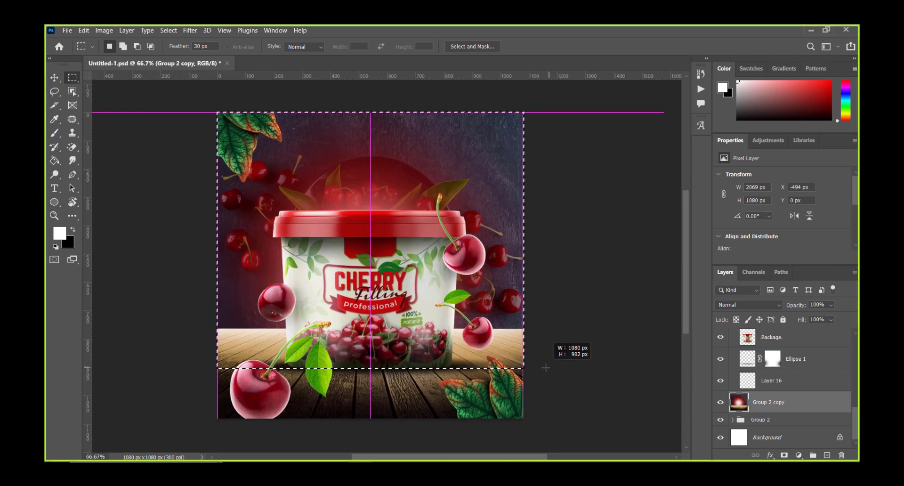
scroll(359, 243, "up", 1)
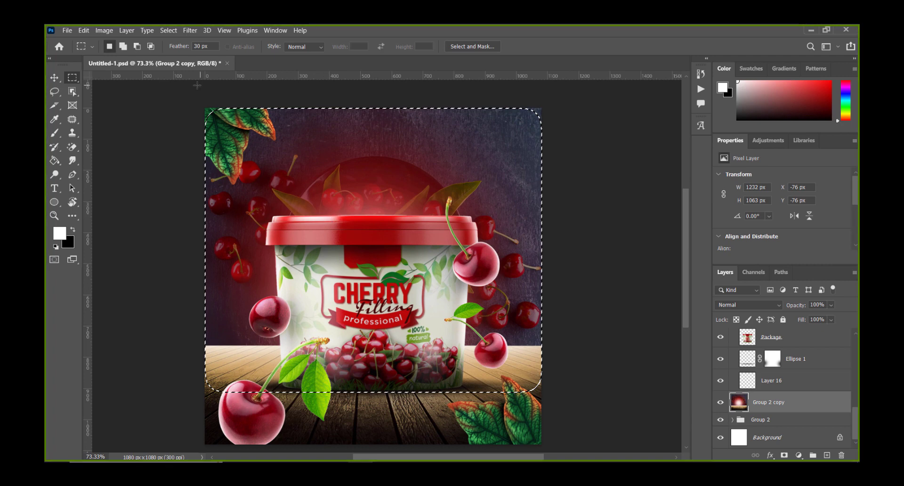
mouse_move(204, 107)
left_mouse_down()
mouse_move(559, 335)
mouse_move(581, 361)
left_mouse_up()
Apply a 3.1-pixel Gaussian Blur to the selection, then deselect
left_click(189, 30)
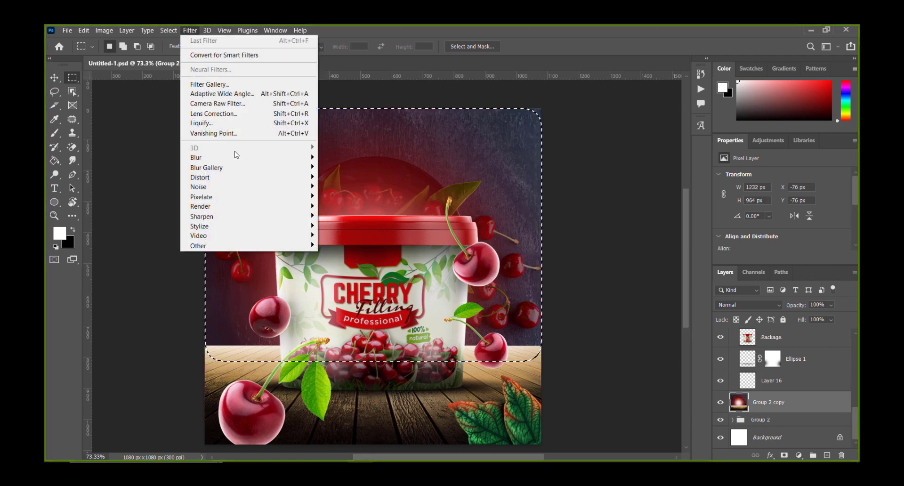
left_click(346, 197)
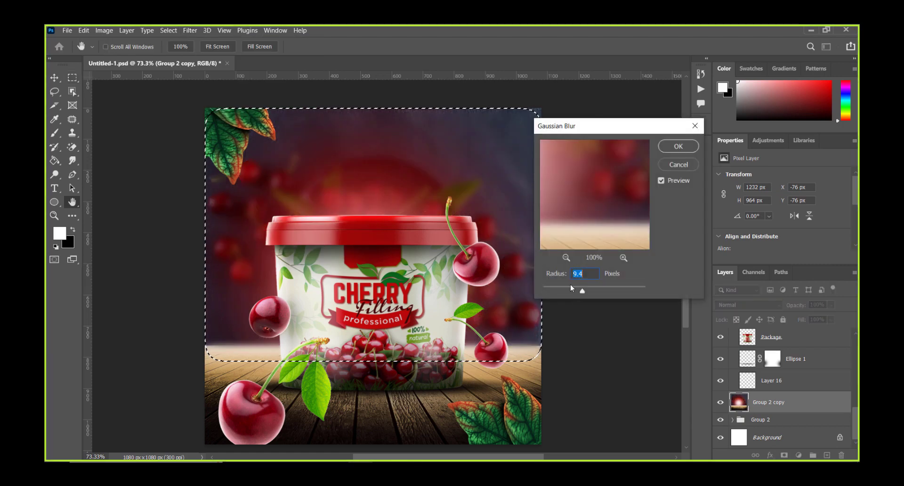
left_click_drag(578, 291, 559, 290)
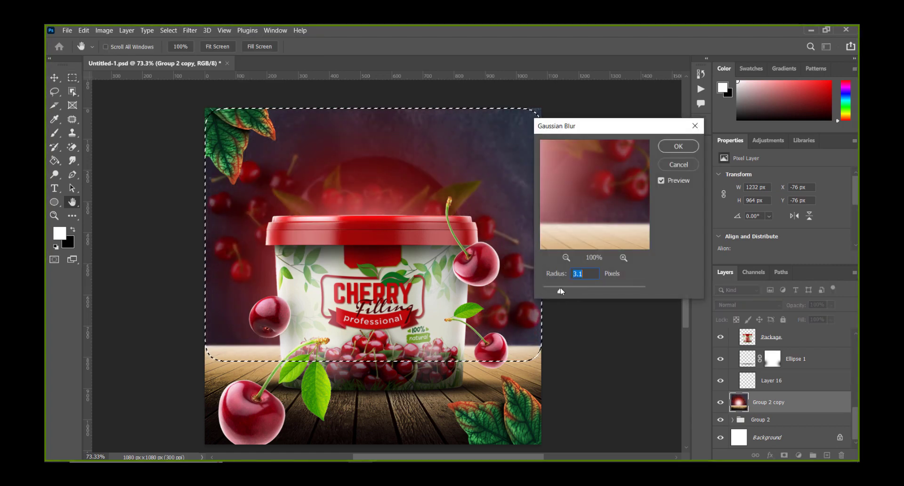
left_click(678, 145)
key("m")
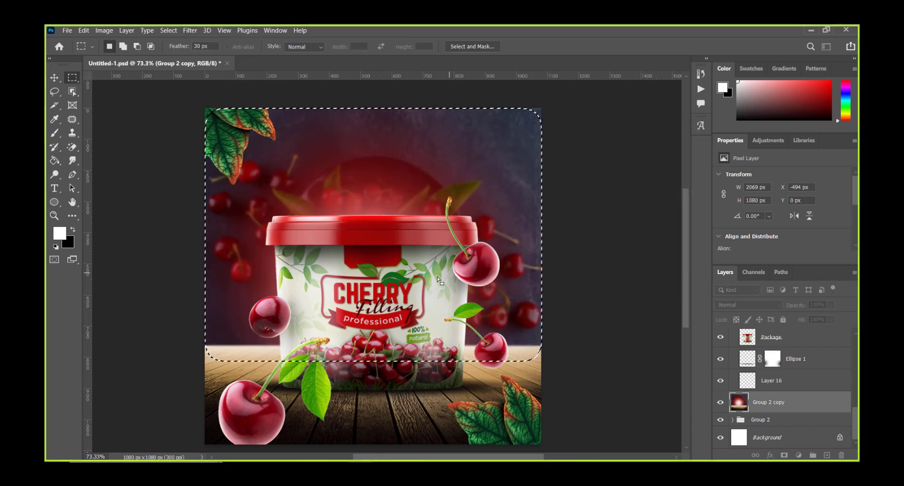
left_click(376, 305)
Add Layer 19 above Exposure 3, fill it black, and set it to Screen
scroll(779, 377, "up", 3)
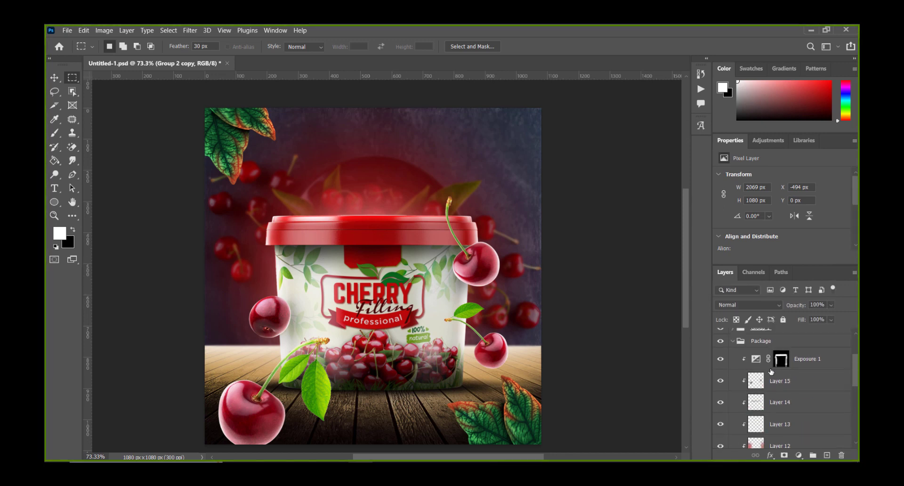
scroll(779, 358, "up", 3)
left_click(772, 340)
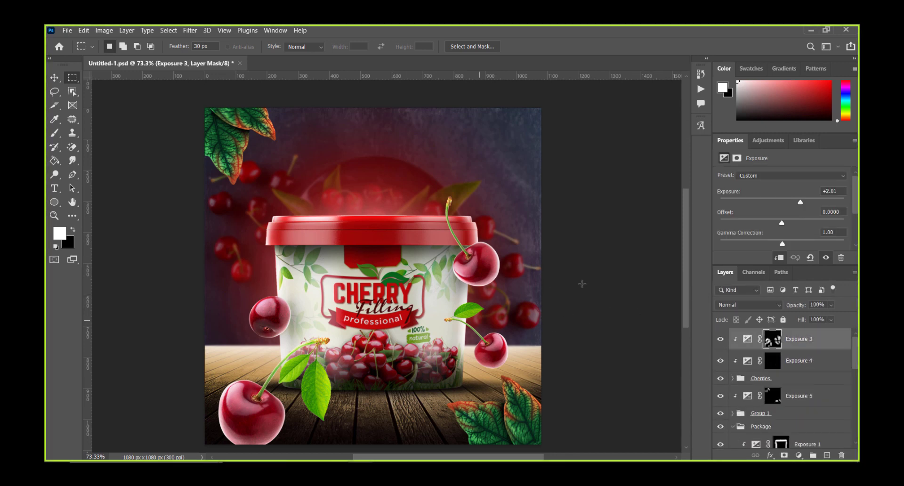
left_click(827, 454)
key("g")
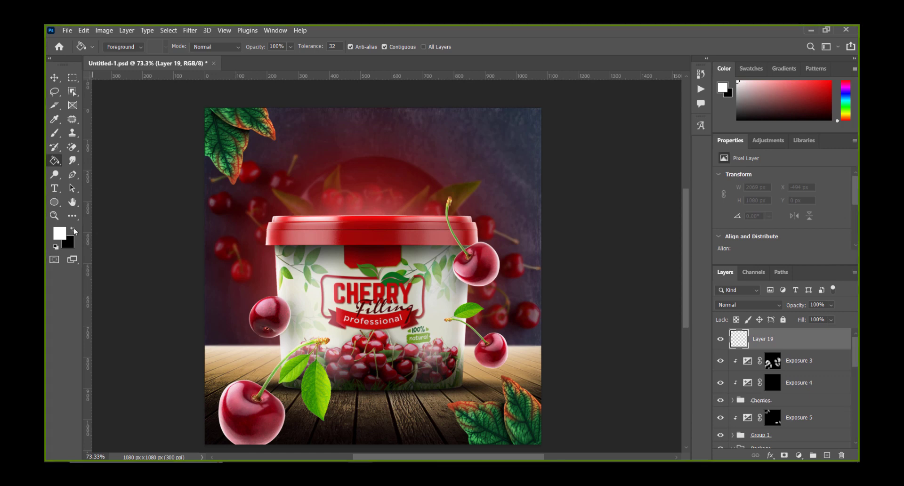
left_click(73, 229)
left_click(441, 221)
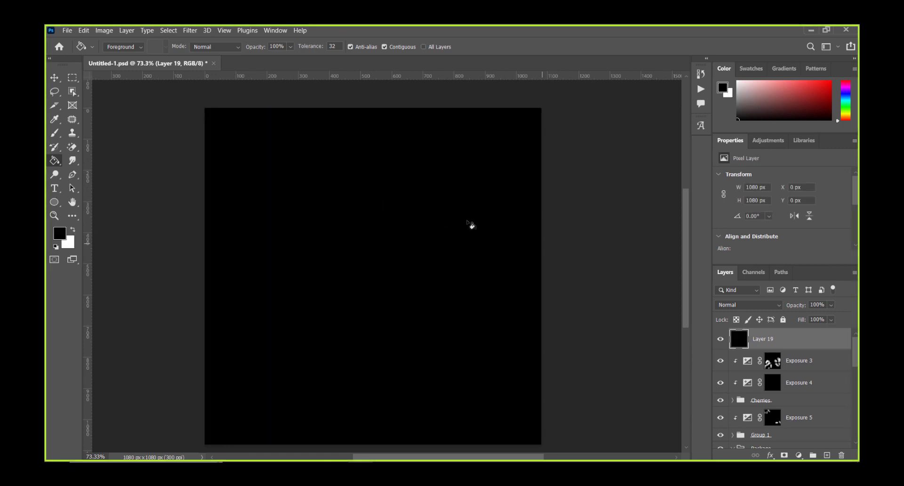
left_click(728, 304)
left_click(734, 283)
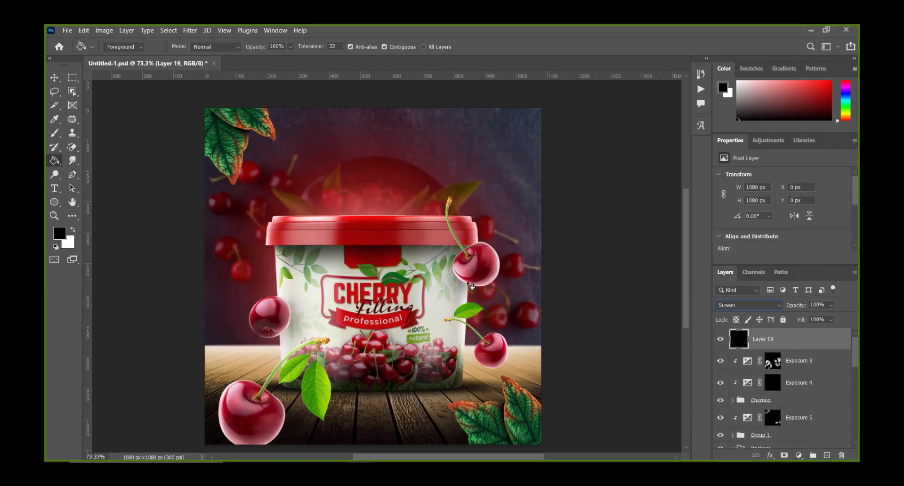
Add a Gradient Map clipped to Layer 19 with new stops at 38% and 78%
left_click(798, 454)
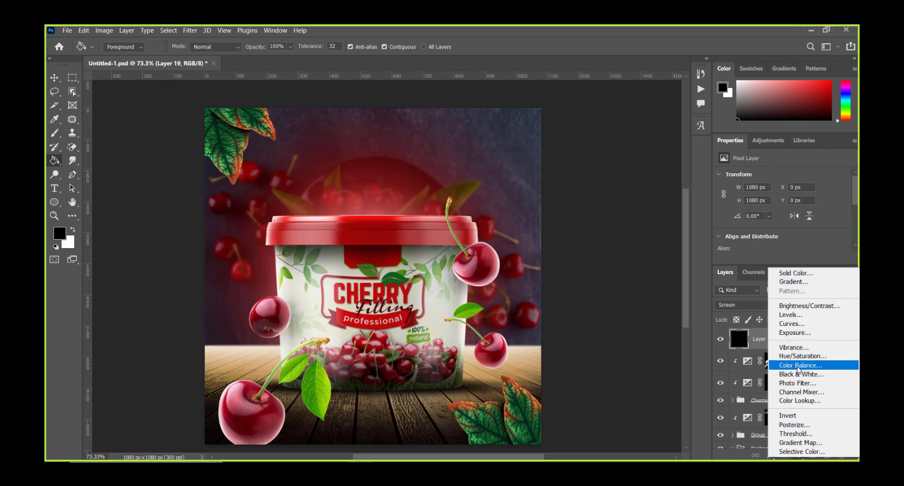
left_click(800, 443)
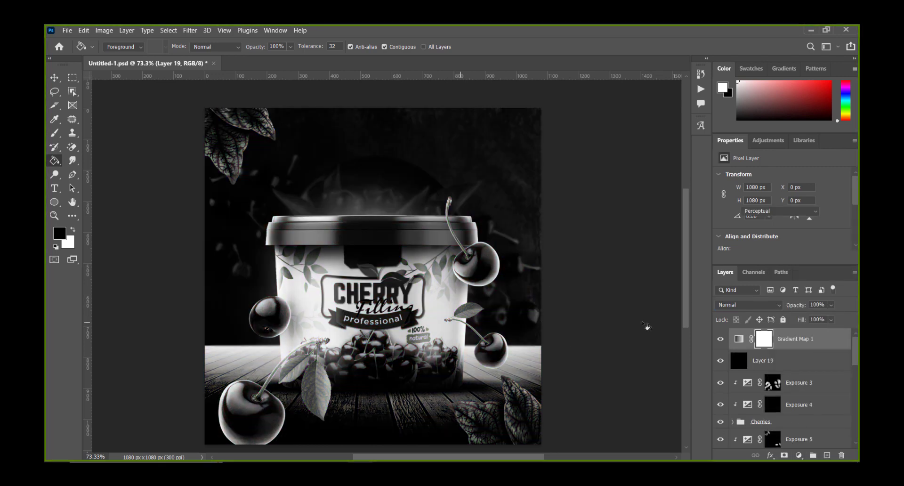
right_click(795, 340)
left_click(721, 233)
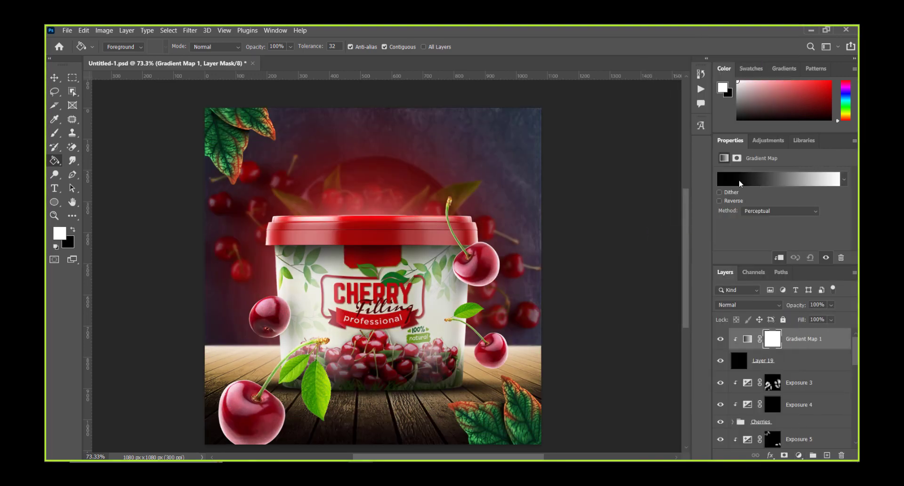
left_click(776, 178)
left_click(545, 384)
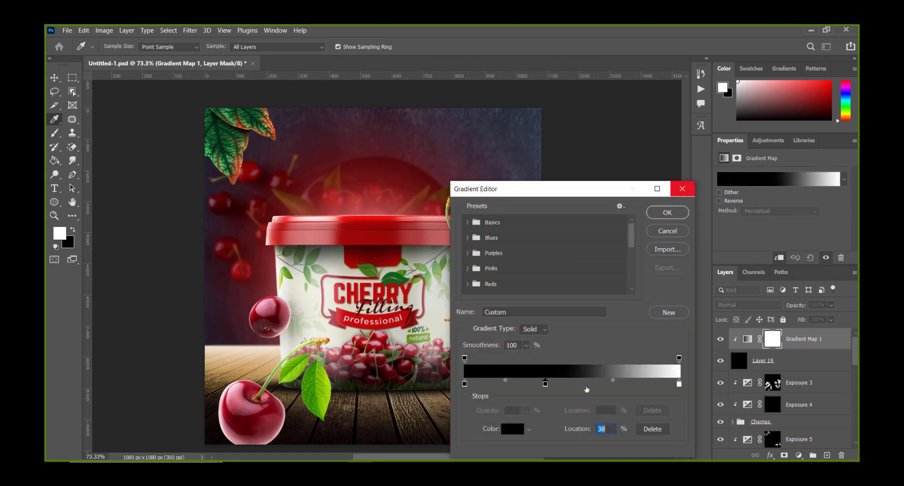
left_click(633, 384)
Colour the gradient stops dark red 981515 and bright red e61515, then apply
double_click(545, 383)
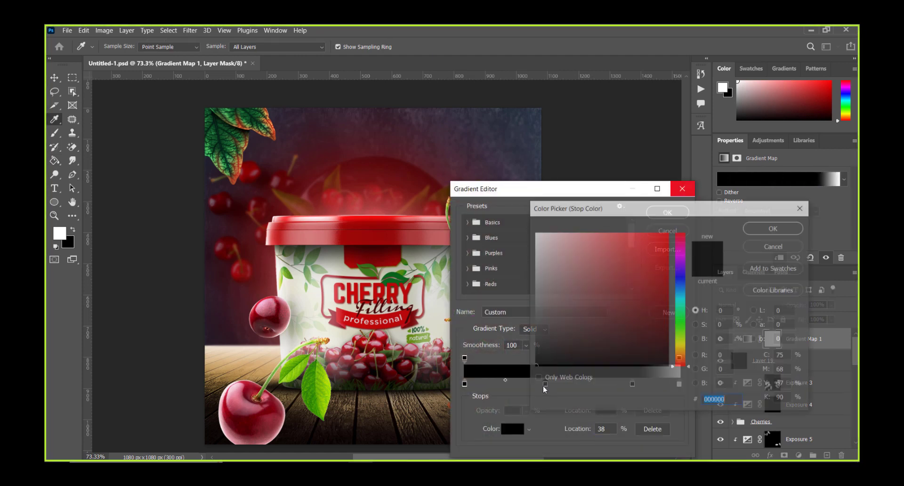
left_click(534, 233)
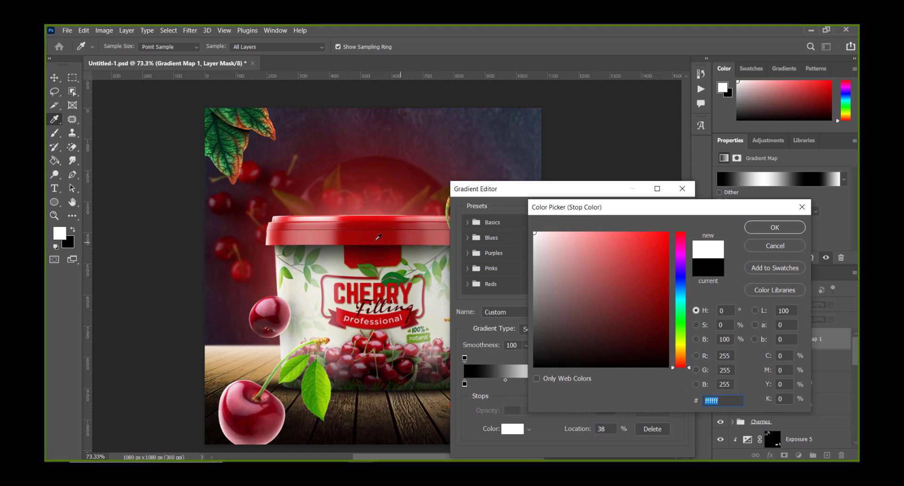
left_click_drag(680, 250, 680, 232)
left_click(647, 279)
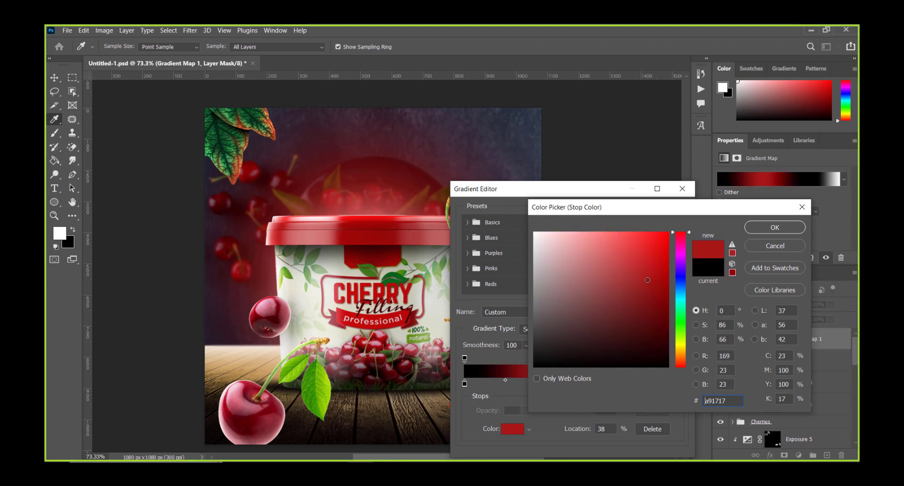
left_click(743, 228)
double_click(633, 383)
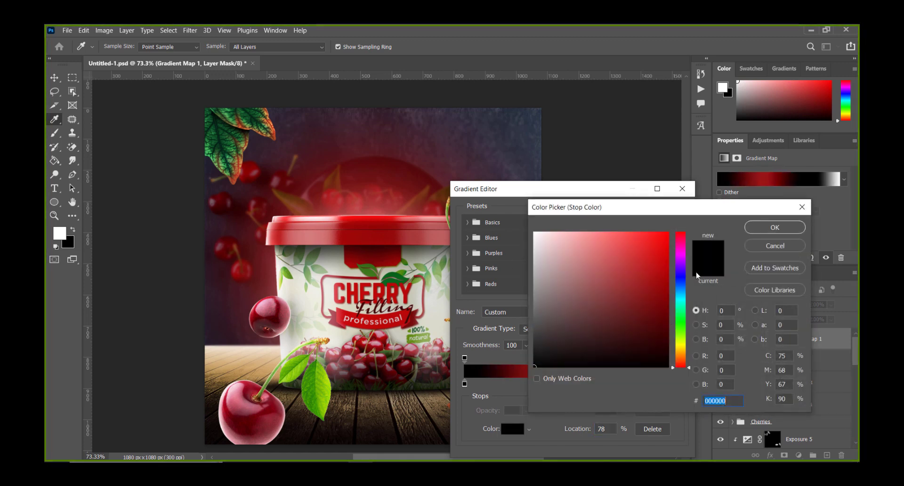
left_click_drag(680, 263, 680, 232)
left_click(667, 234)
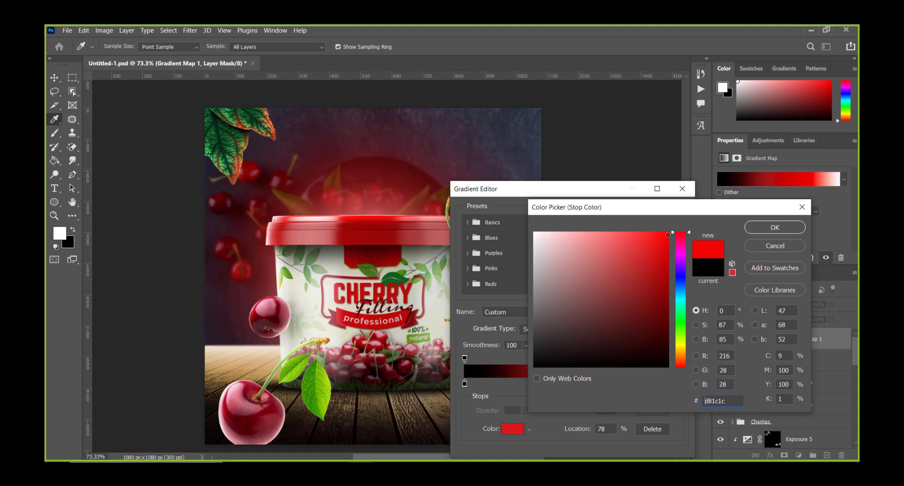
left_click(767, 229)
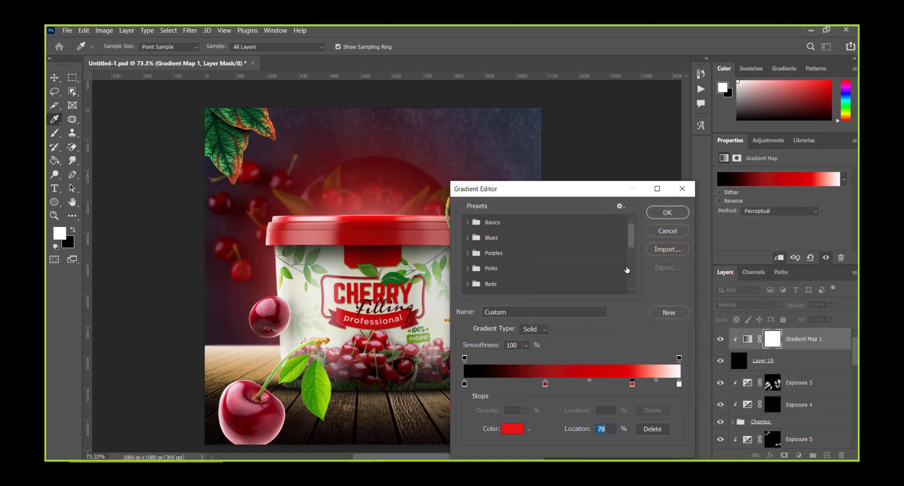
left_click(667, 212)
Create clipped Layer 20 and brush a soft red glow above the tub lid
key("d")
key("ctrl+shift+alt+n")
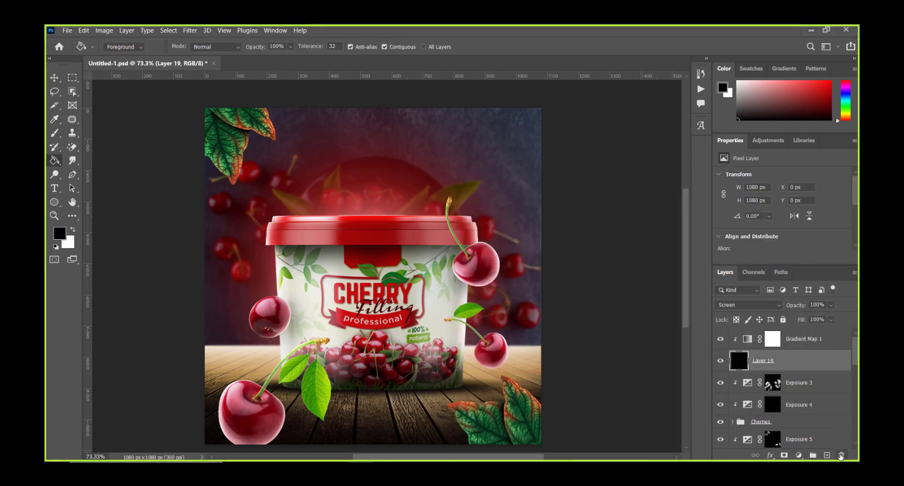
key("b")
left_click_drag(282, 198, 297, 255)
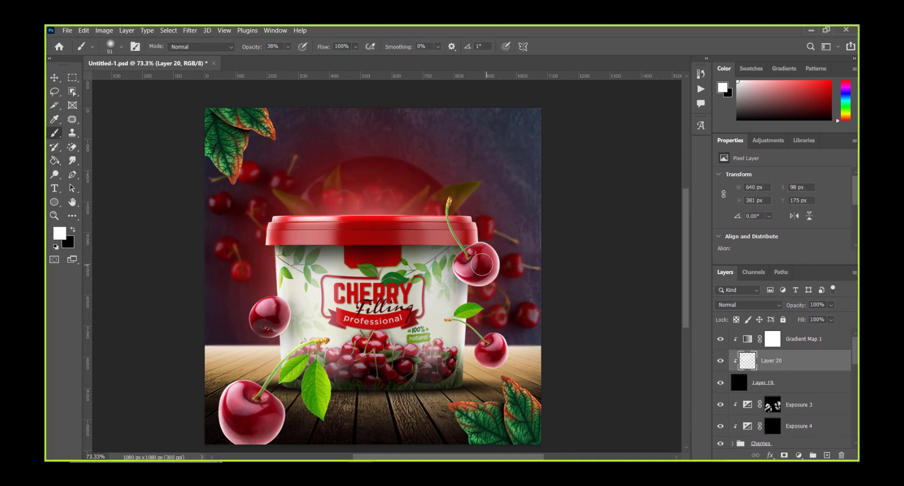
key("v")
Lock Layer 19's position and select Layer 4 in the Cherries group
left_click(781, 383)
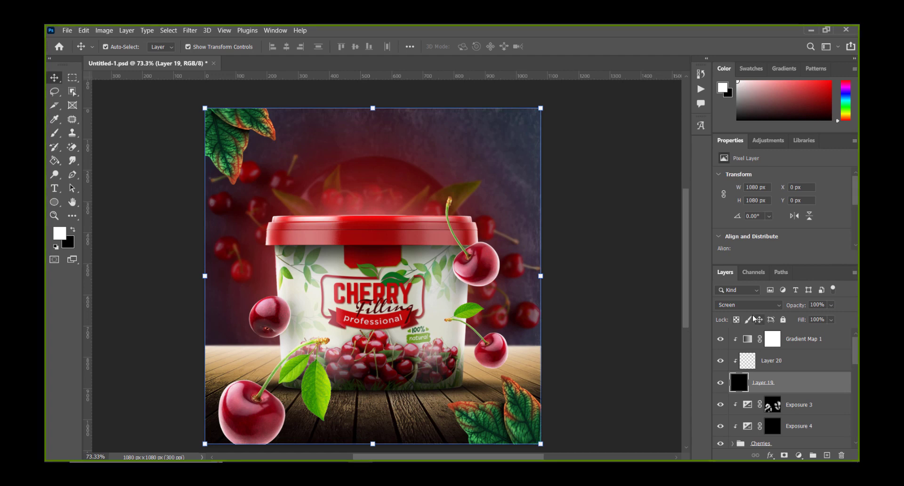
left_click(758, 319)
left_click(475, 266)
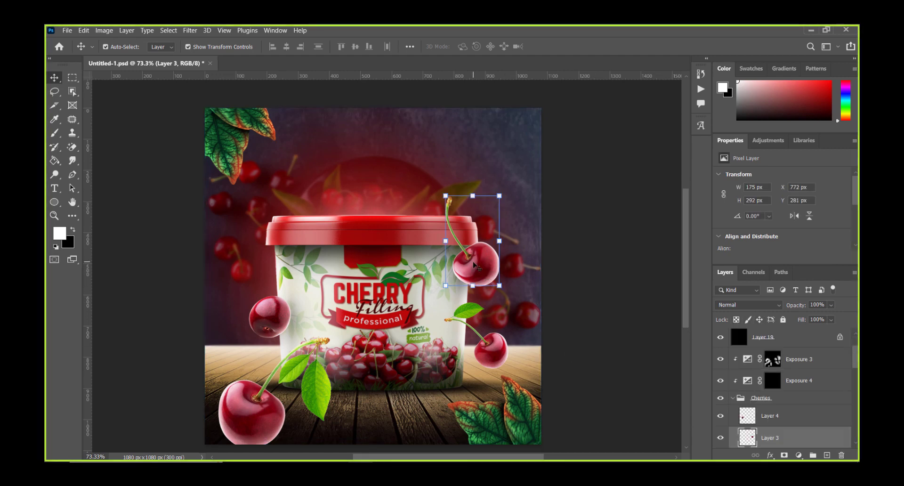
left_click(760, 398)
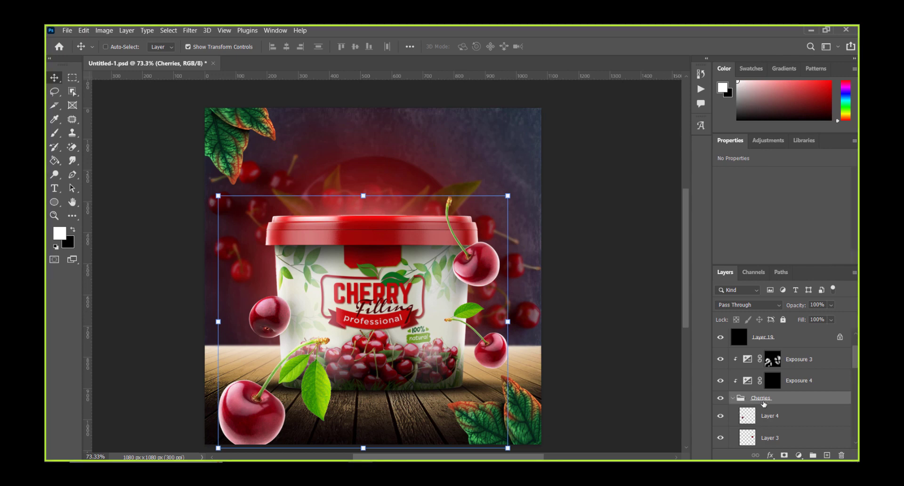
left_click(778, 423)
scroll(776, 419, "down", 3)
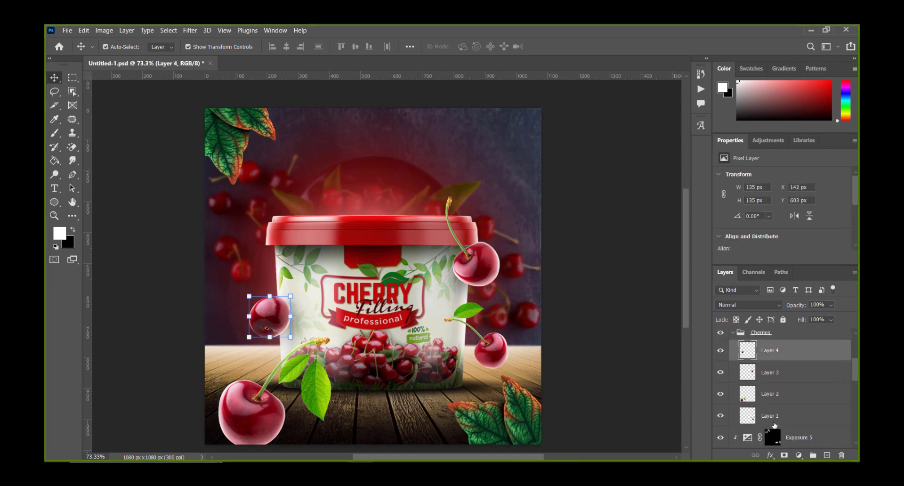
Merge the cherry layers into Layer 4 and load their outline as a selection
left_click(772, 413, "shift")
key("ctrl+e")
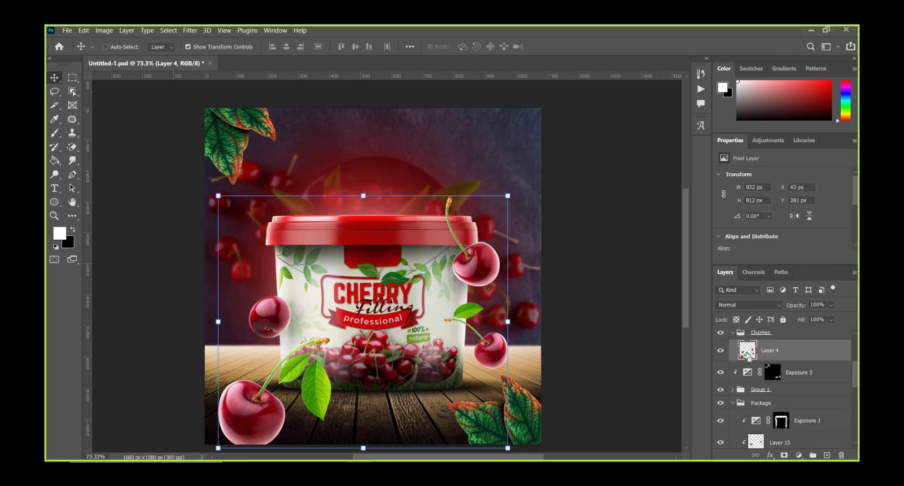
left_click(748, 354, "ctrl")
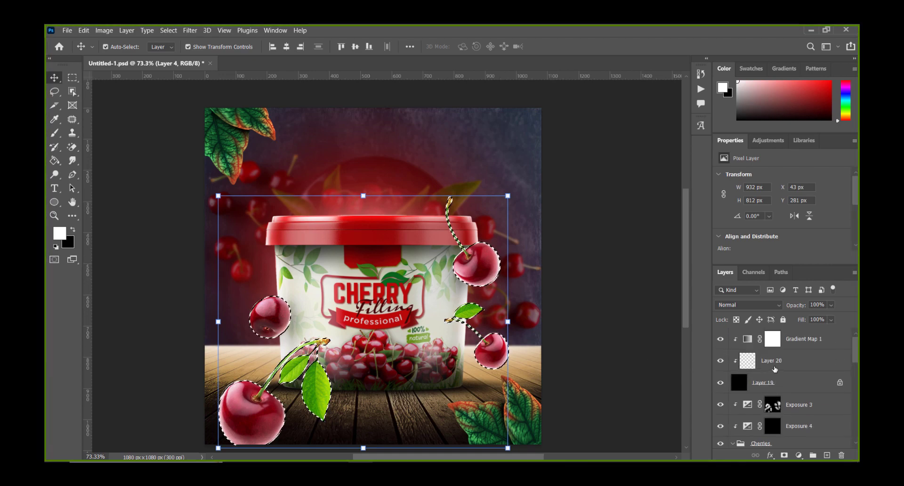
Set a soft white 139 px brush at 74% opacity for painting on Layer 20
scroll(545, 282, "up", 2)
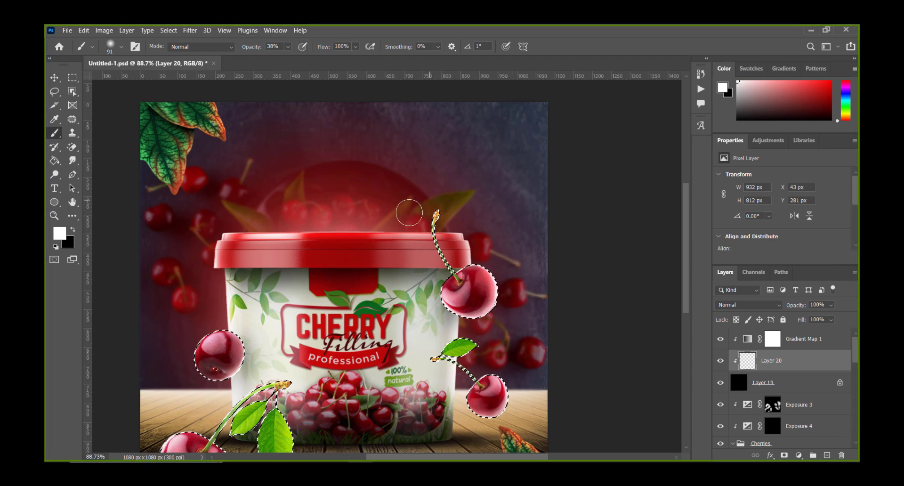
scroll(348, 244, "down", 3)
scroll(348, 245, "left", 4)
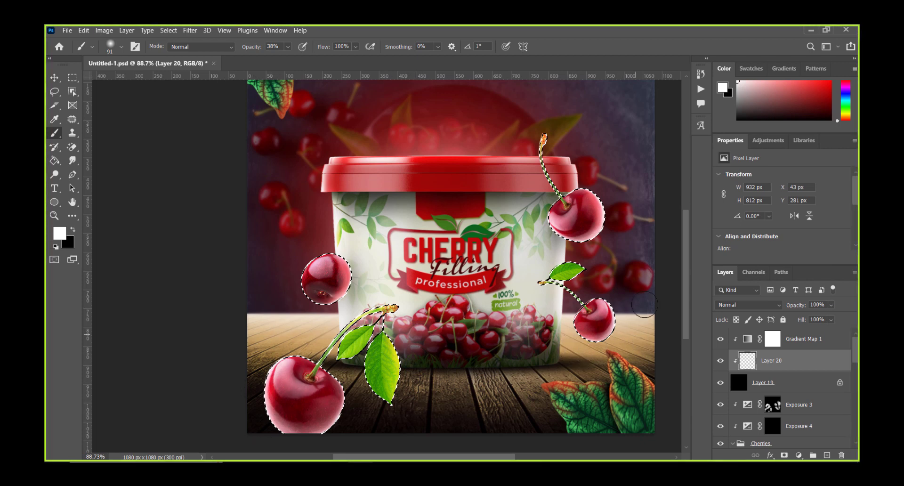
right_click(607, 271)
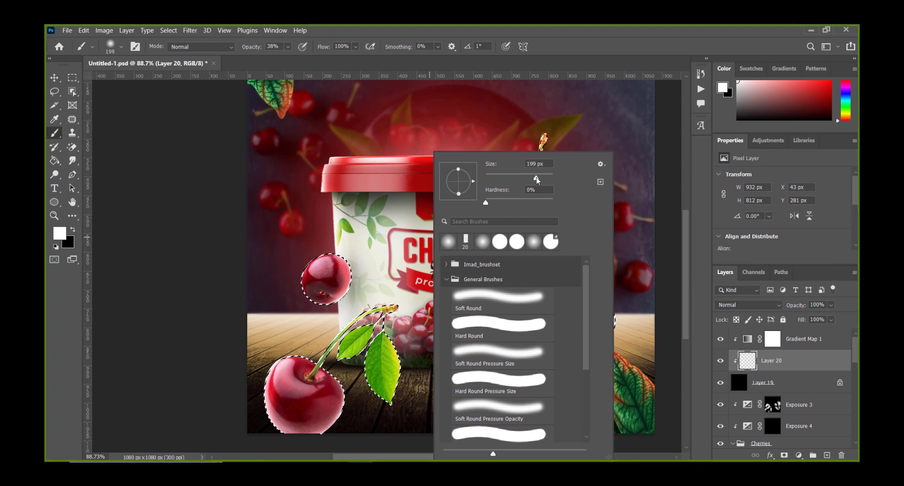
key("Return")
key("7")
key("4")
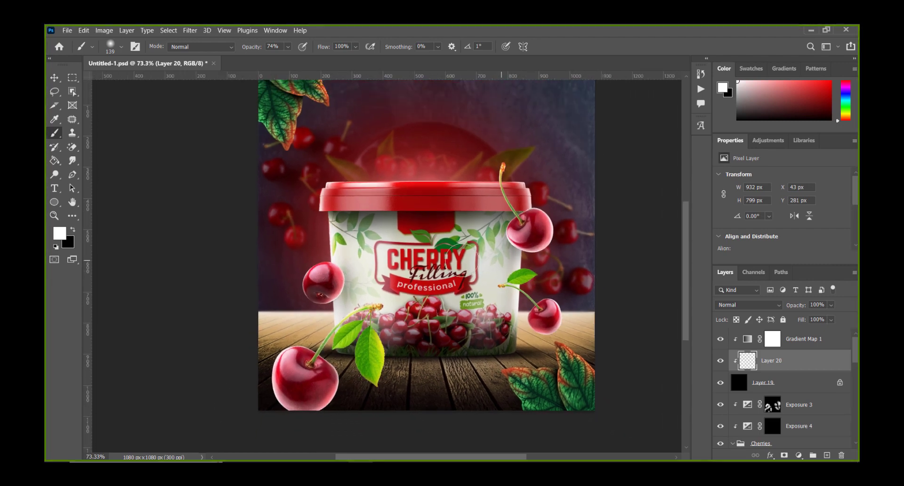
left_click(747, 437, "ctrl")
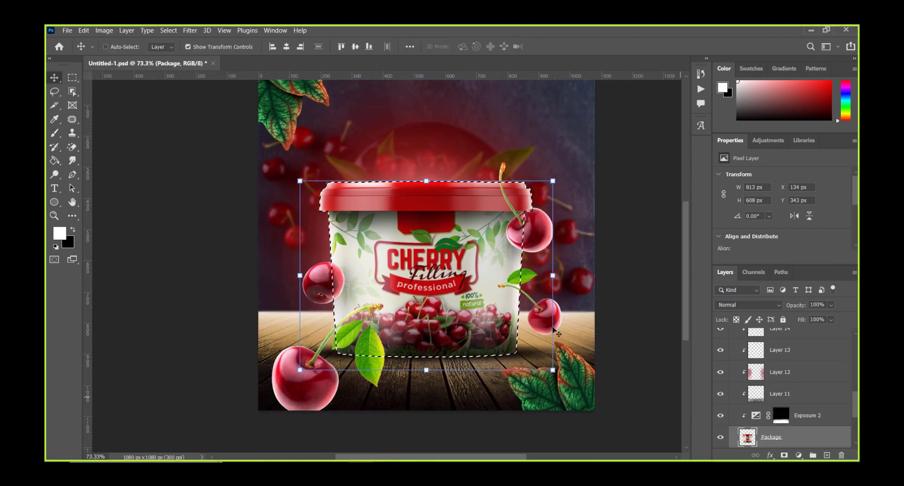
scroll(811, 380, "up", 3)
scroll(800, 375, "up", 3)
scroll(786, 367, "up", 2)
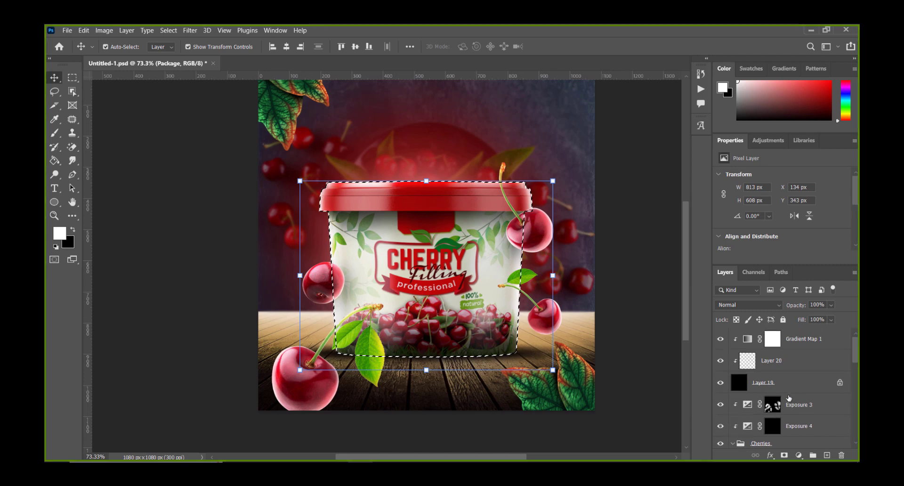
left_click(776, 362)
key("b")
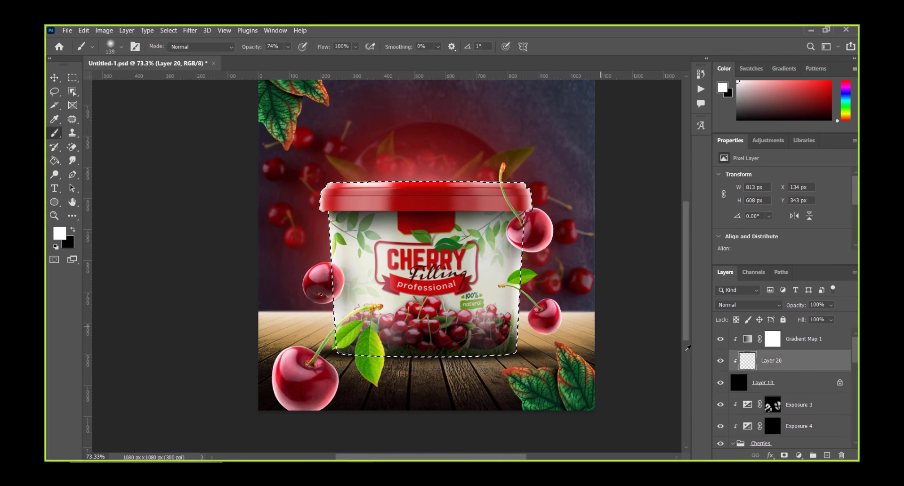
scroll(385, 182, "up", 1)
key("ctrl+shift+alt+n")
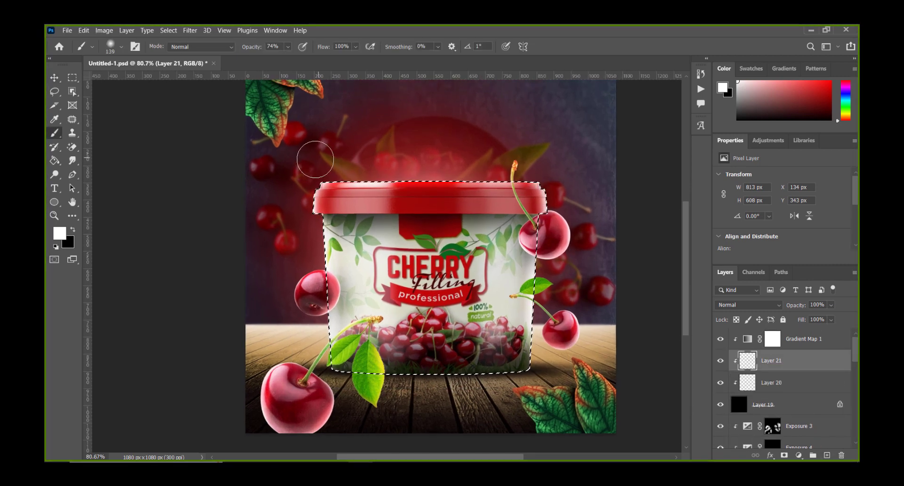
right_click(610, 173)
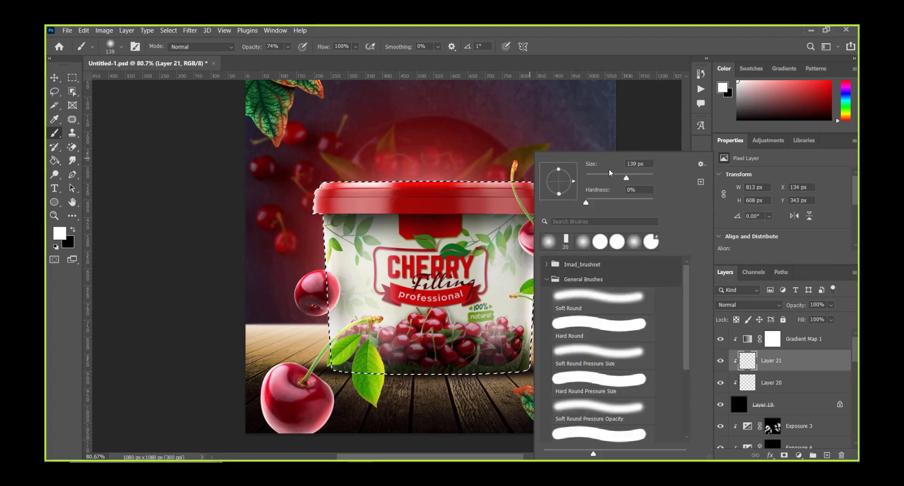
left_click_drag(626, 178, 620, 177)
left_click(485, 153)
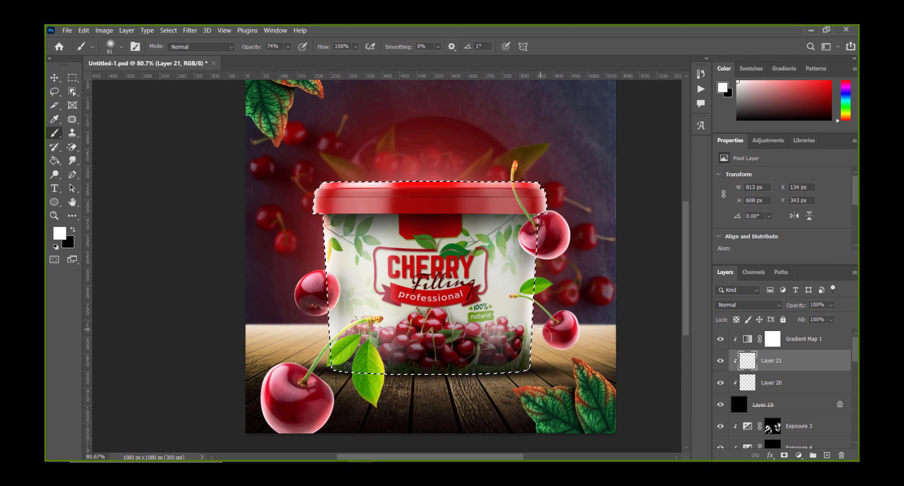
key("ctrl+d")
key("ctrl+minus")
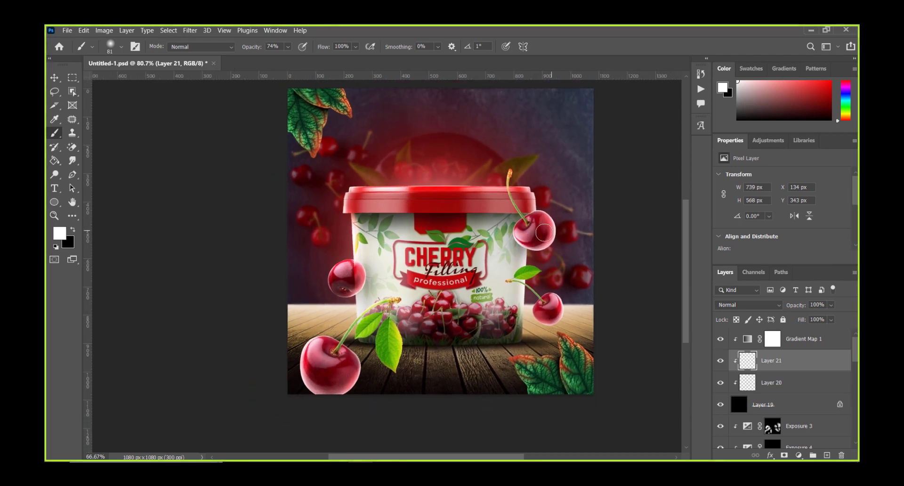
scroll(415, 241, "up", 2)
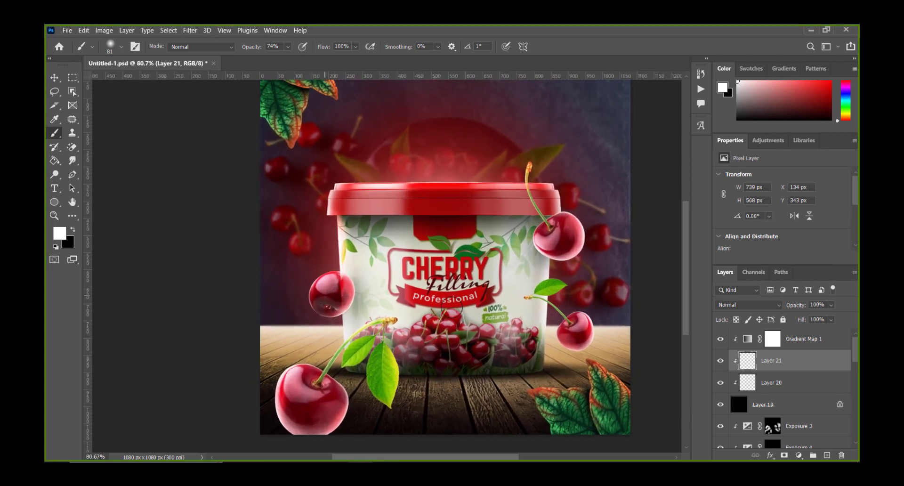
left_click(784, 455)
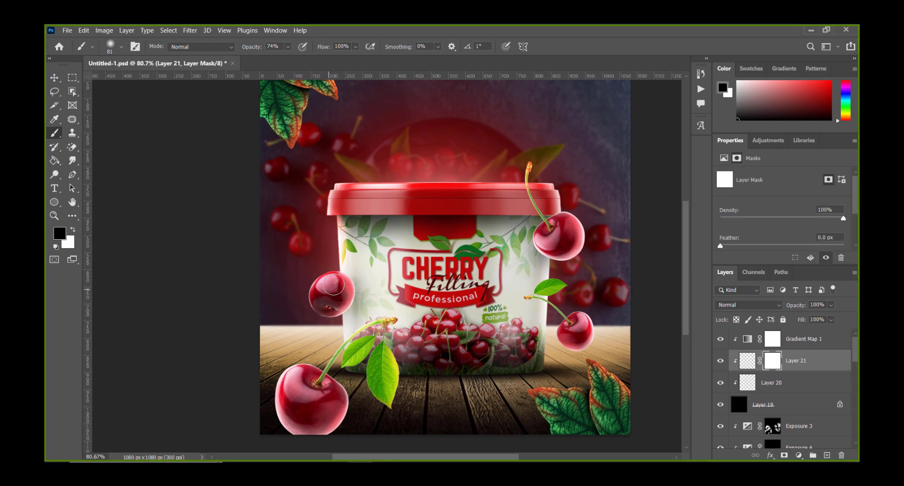
key("ctrl+minus")
key("v")
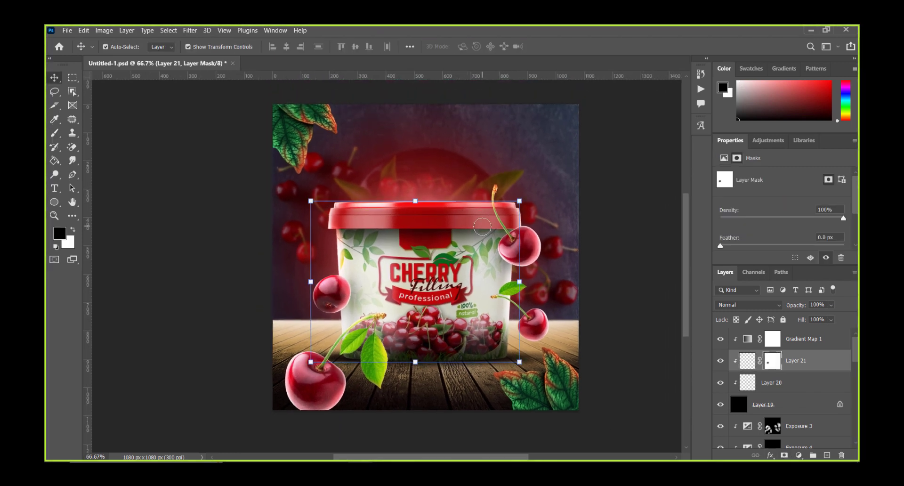
left_click(638, 225)
key("x")
scroll(410, 228, "up", 2)
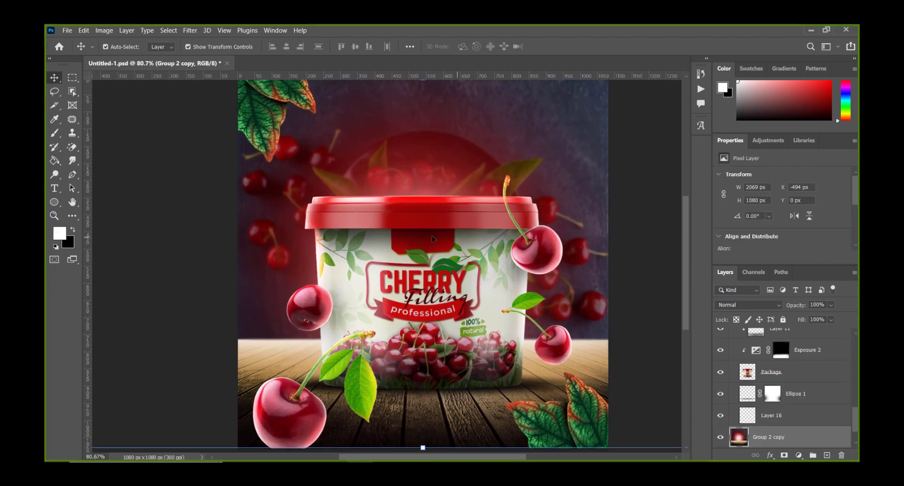
scroll(411, 228, "down", 1)
scroll(784, 365, "up", 2)
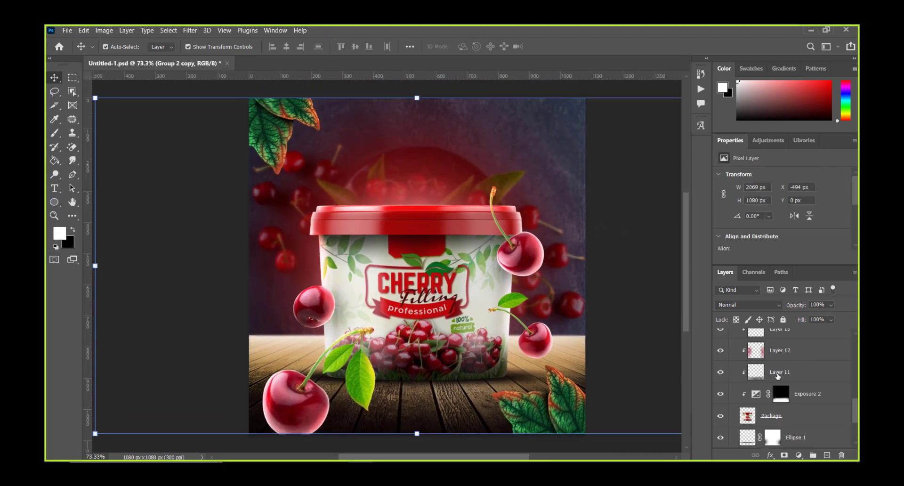
scroll(784, 365, "up", 3)
scroll(784, 366, "up", 2)
scroll(787, 362, "up", 2)
scroll(791, 358, "up", 2)
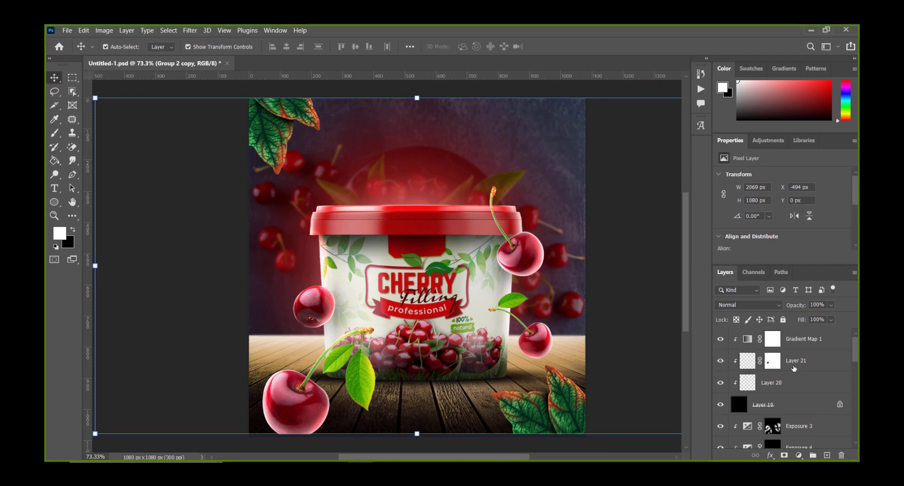
left_click(801, 348)
key("x")
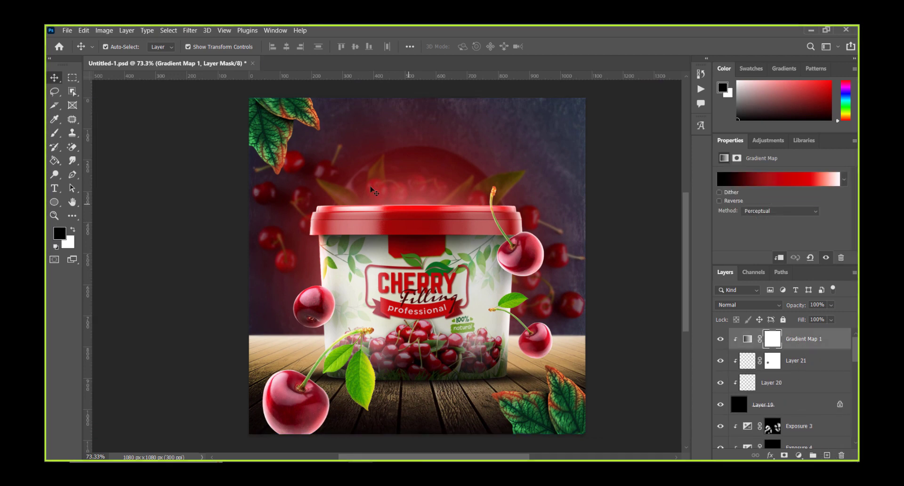
Add FILLING text above the package and enlarge it near the top
key("t")
left_click(369, 133)
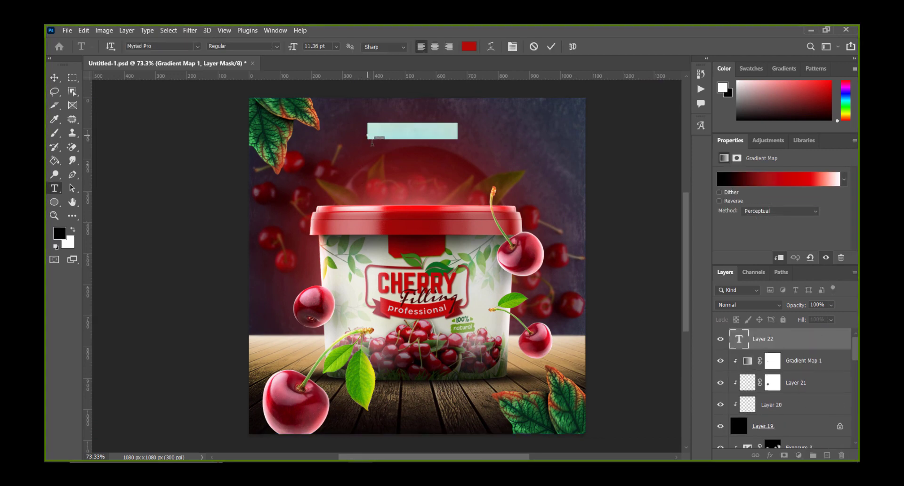
left_click(372, 141)
type("FILLING")
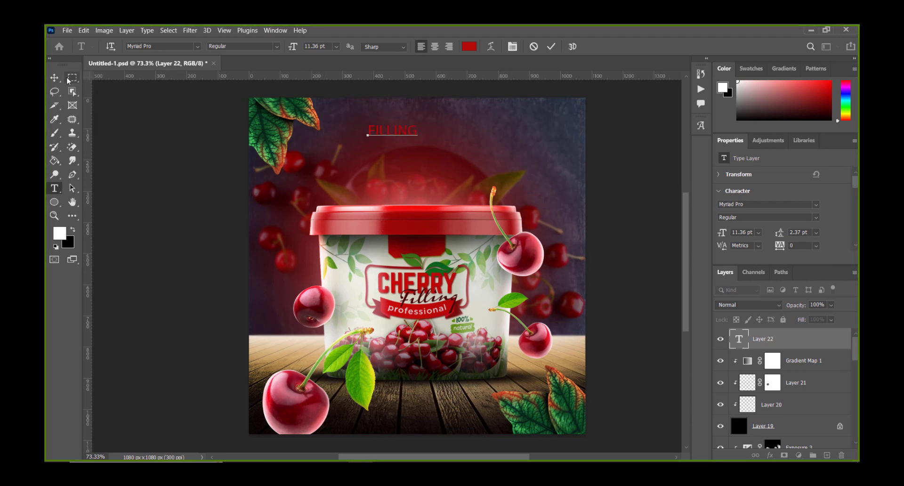
key("ctrl+Return")
key("ctrl+t")
left_click_drag(416, 122, 487, 97)
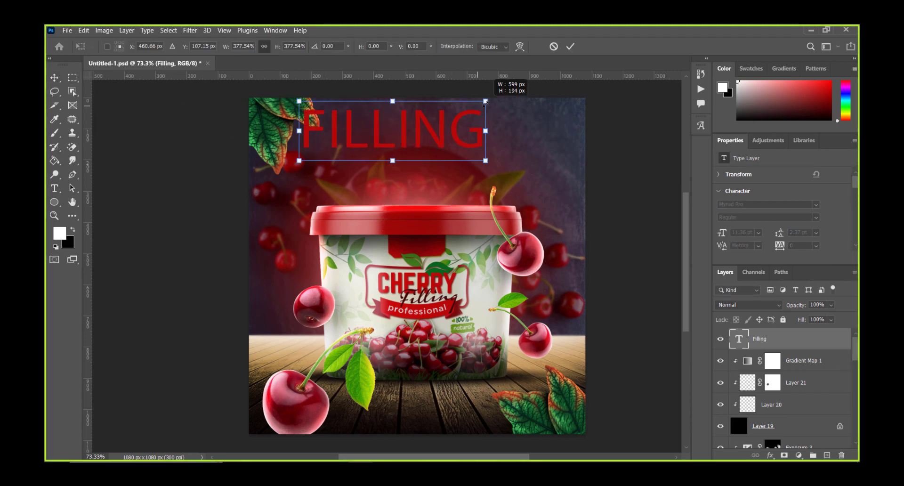
left_click_drag(448, 125, 465, 147)
key("Return")
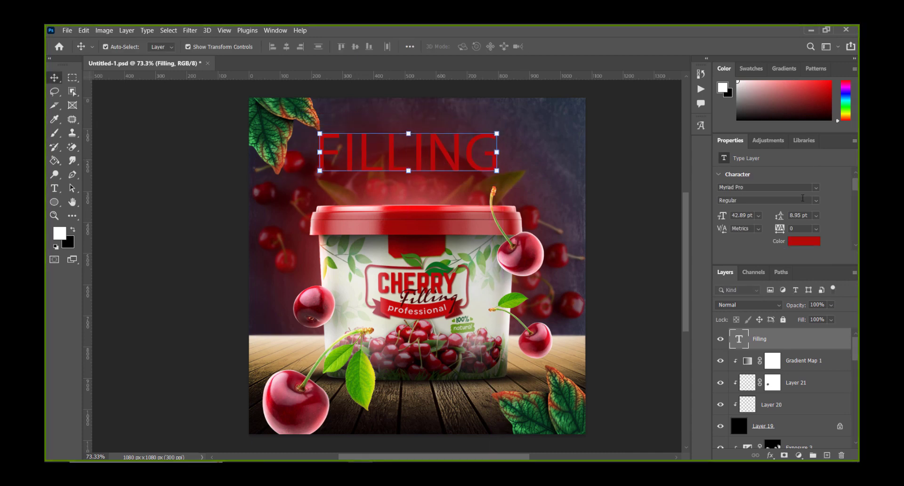
Turn off All Caps, shift the text right, and colour it #ffffff
scroll(772, 214, "down", 5)
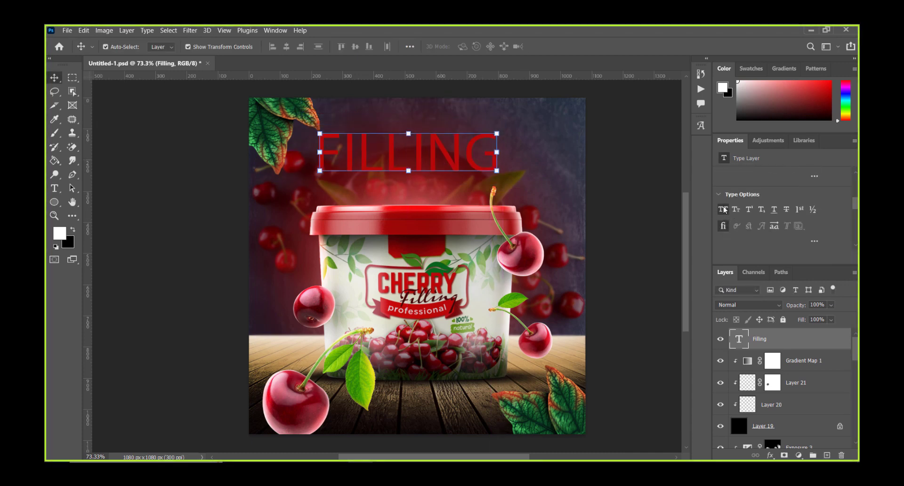
left_click(724, 209)
mouse_move(401, 151)
left_mouse_down()
mouse_move(430, 151)
mouse_move(430, 142)
left_mouse_up()
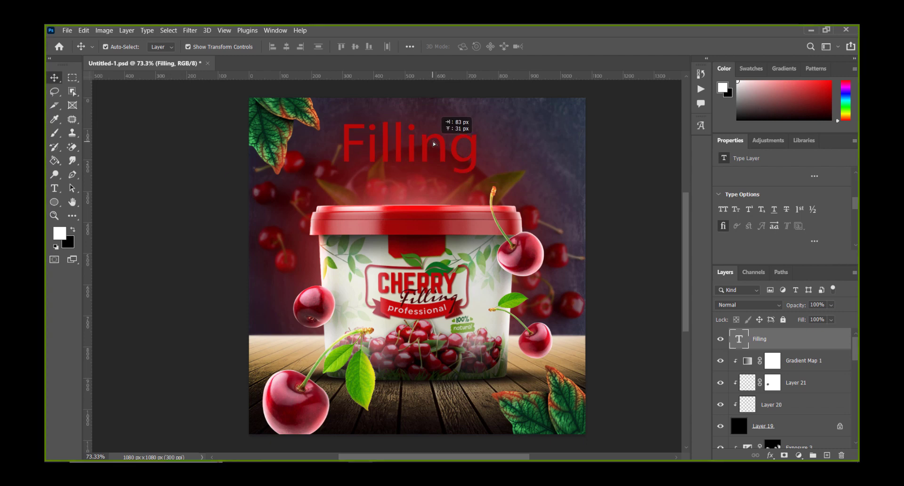
key("t")
left_click(469, 46)
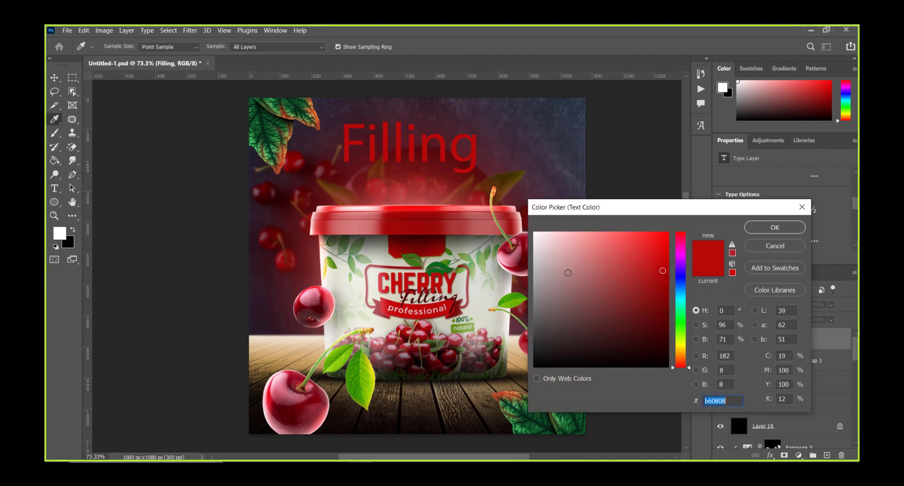
type("ffffff")
key("Return")
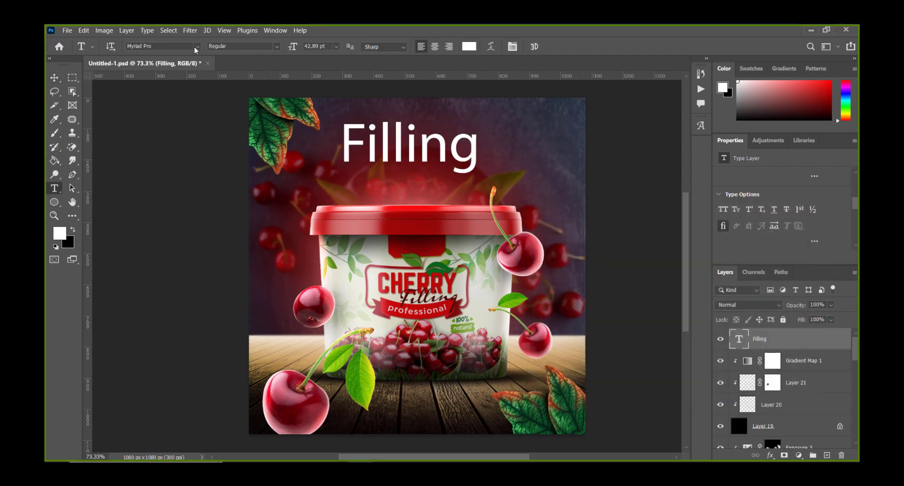
left_click(197, 46)
Filter fonts to Script, try Great Vibes and others, and apply Cervanttis
left_click(175, 61)
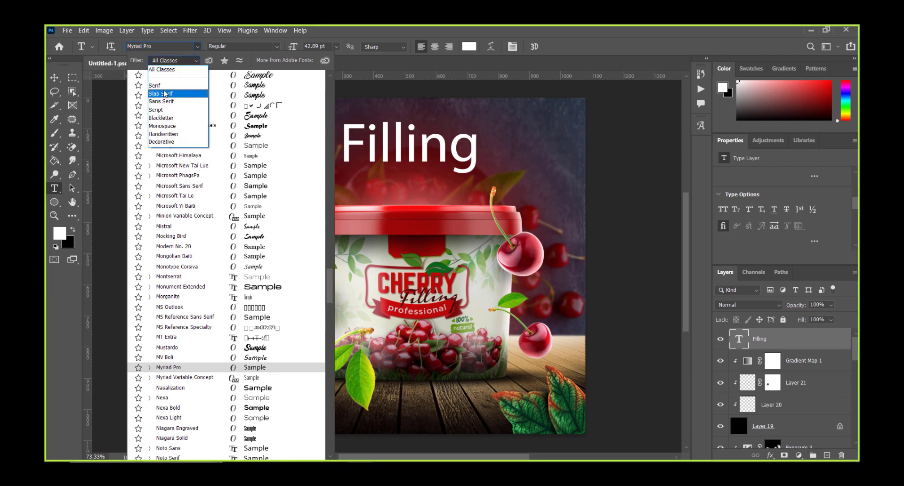
left_click(156, 110)
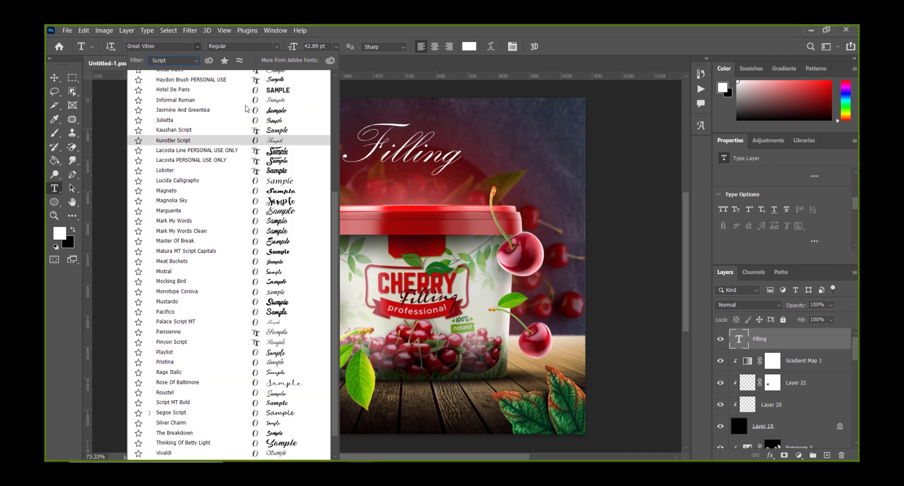
scroll(169, 81, "up", 1)
left_click(169, 102)
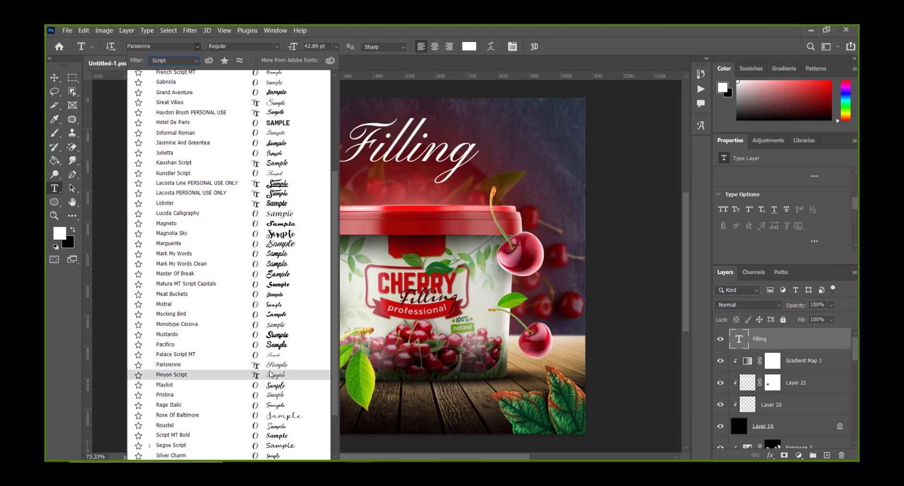
scroll(273, 370, "down", 2)
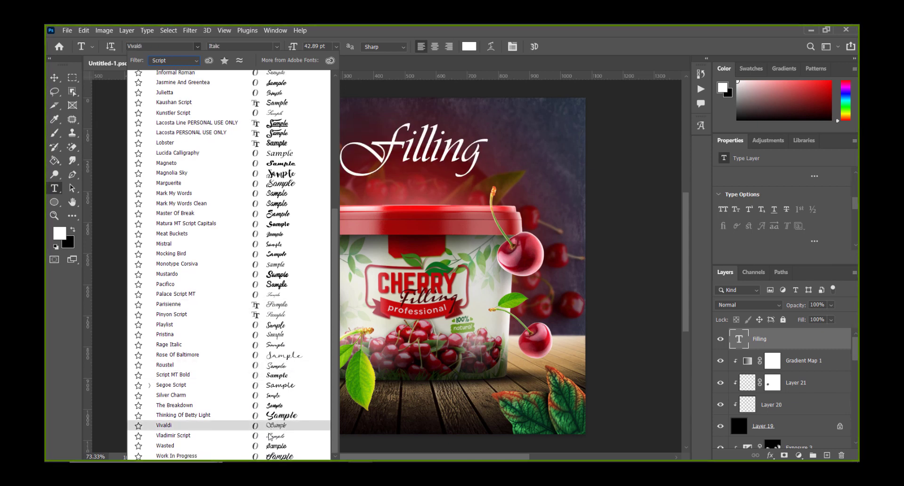
key("Down")
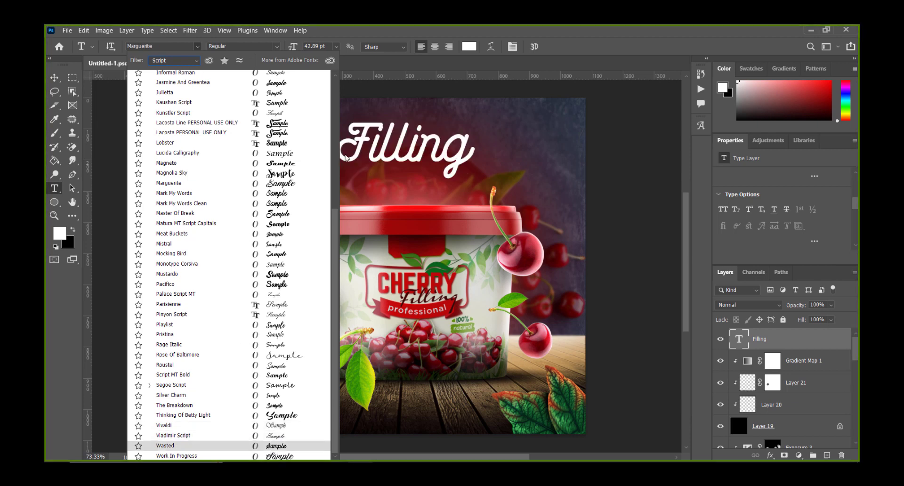
left_click_drag(333, 228, 339, 78)
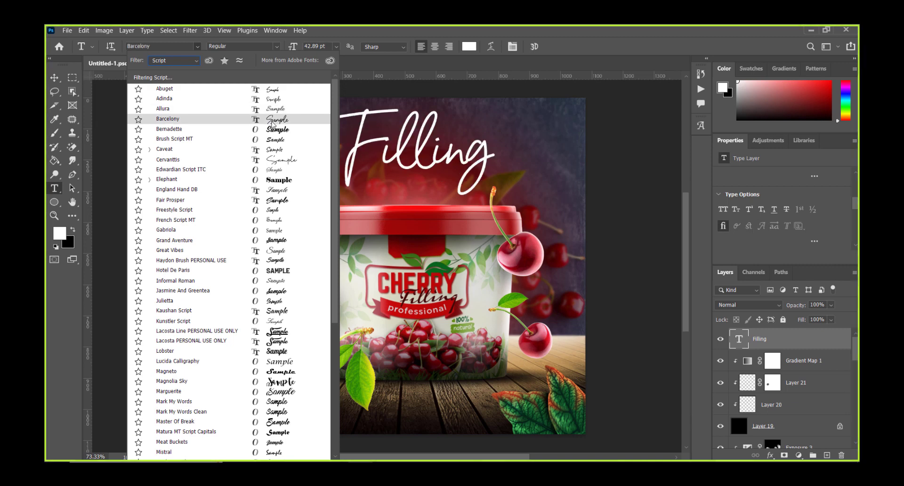
left_click(277, 159)
Centre the Filling headline horizontally, aligned to the canvas
key("v")
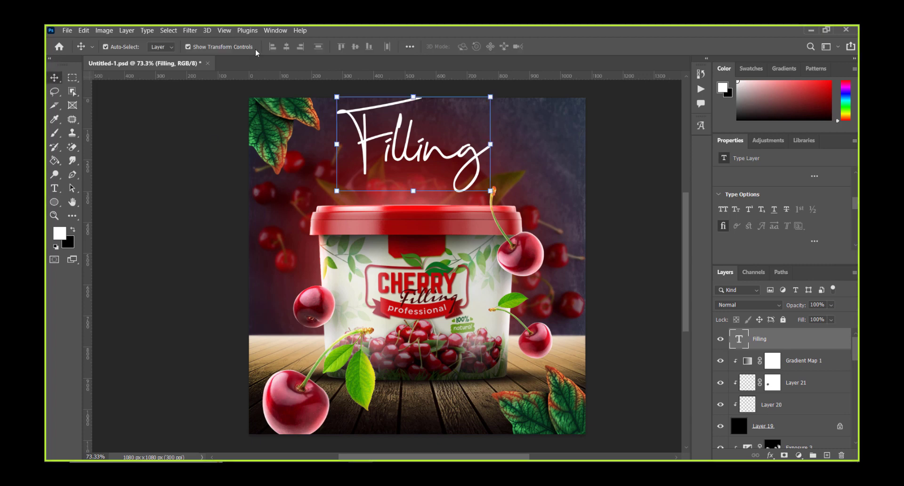
left_click(409, 46)
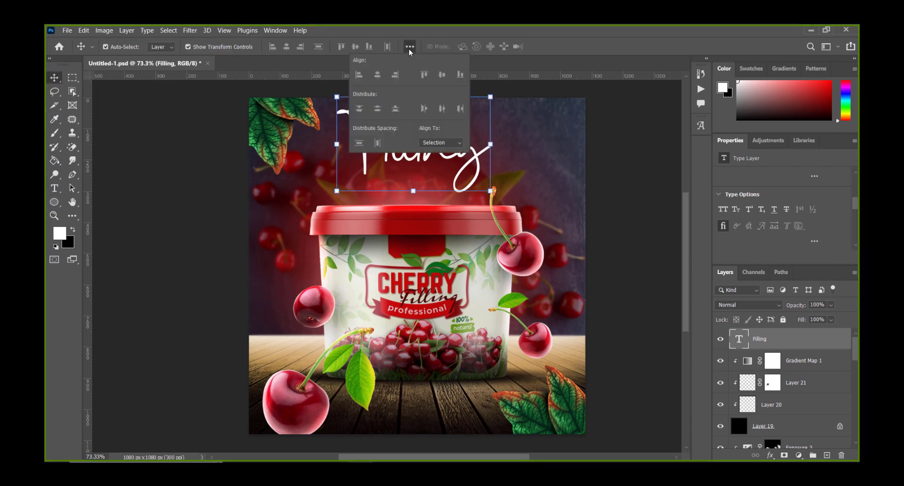
left_click(439, 142)
left_click(436, 160)
left_click(377, 74)
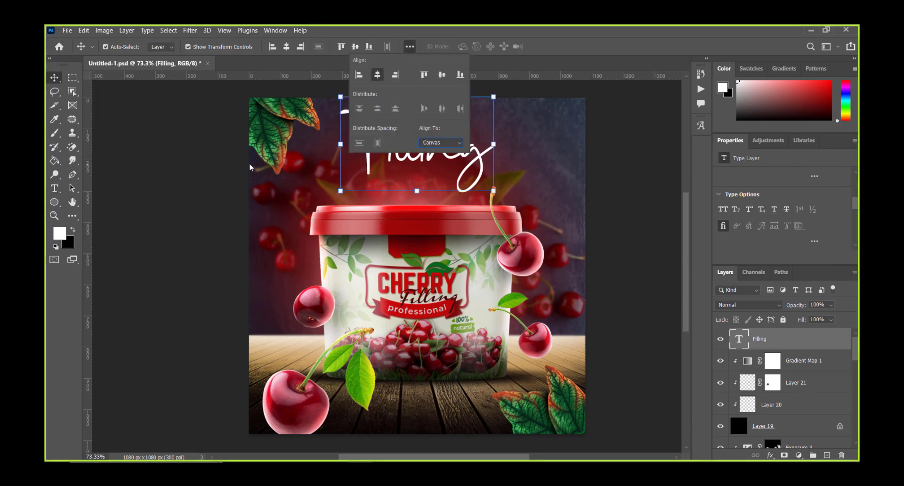
left_click(403, 149)
left_click(404, 148)
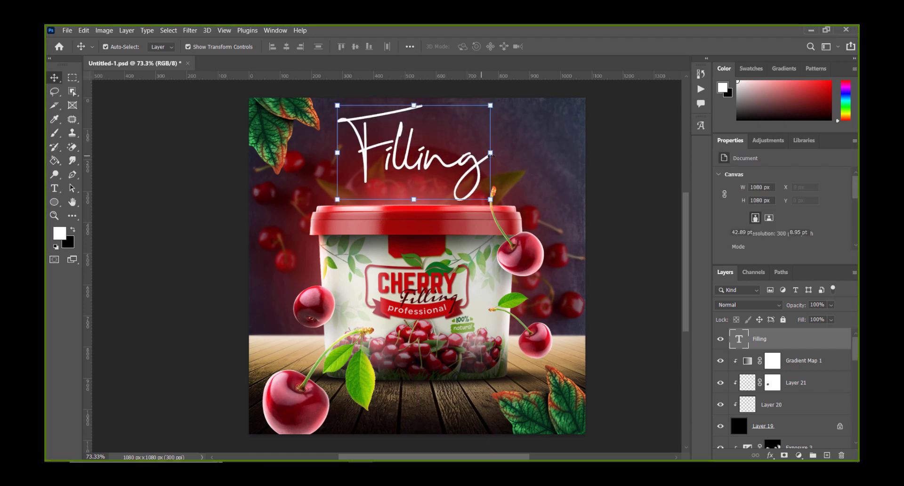
Shrink the headline to about 82% and add an empty Layer 22 beneath it
key("ctrl+t")
left_click_drag(494, 156, 446, 159)
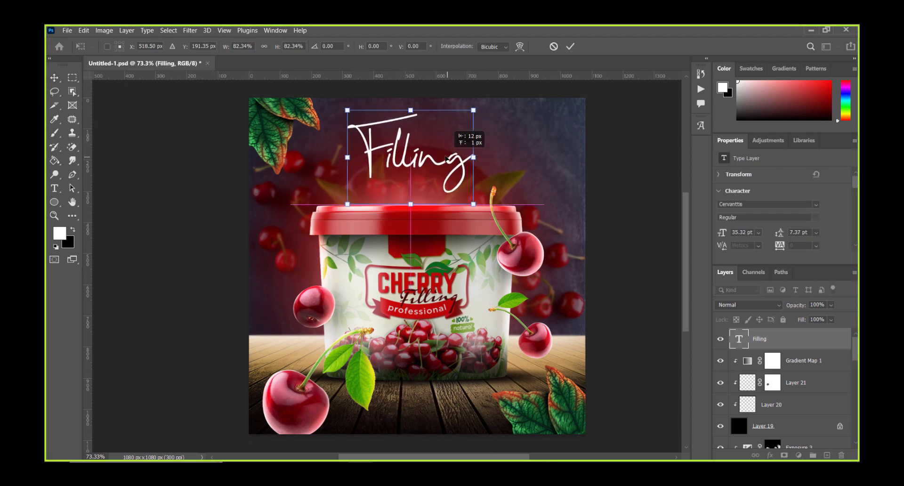
key("Return")
left_click(772, 360)
left_click(826, 454)
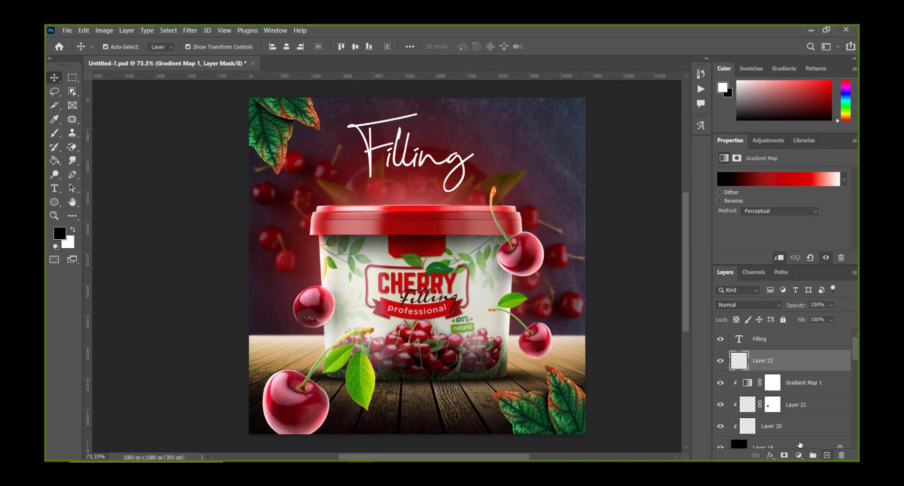
key("t")
left_click(390, 191)
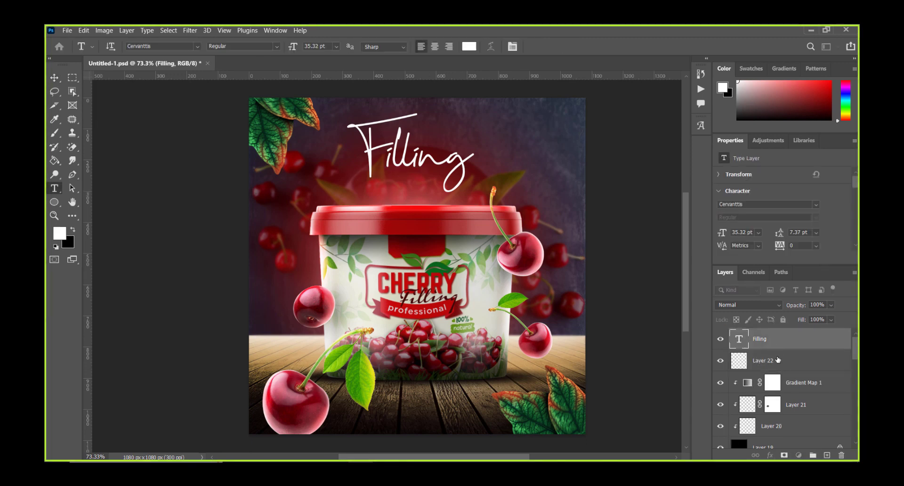
left_click(777, 360)
left_click(774, 340)
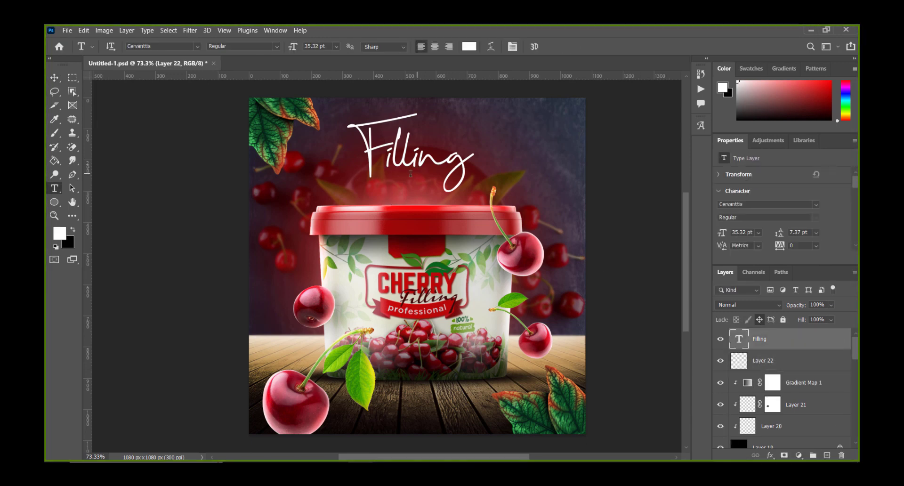
Type 'Cherry', move it onto the Filling headline, and enlarge it to about 248%
left_click(523, 154)
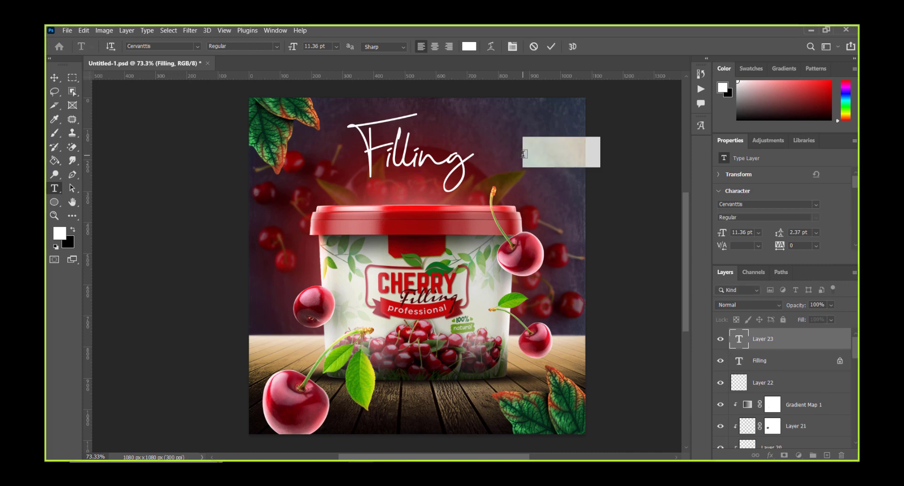
type("Cherry")
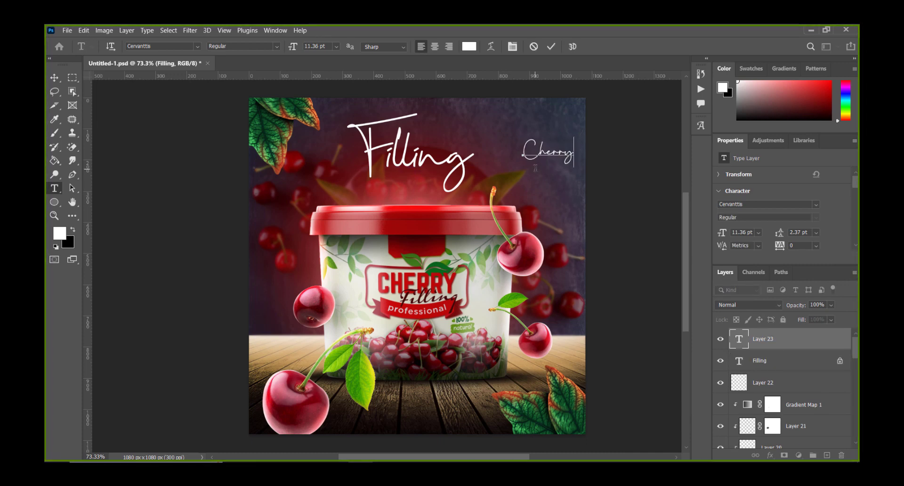
key("ctrl+a")
left_click(60, 78)
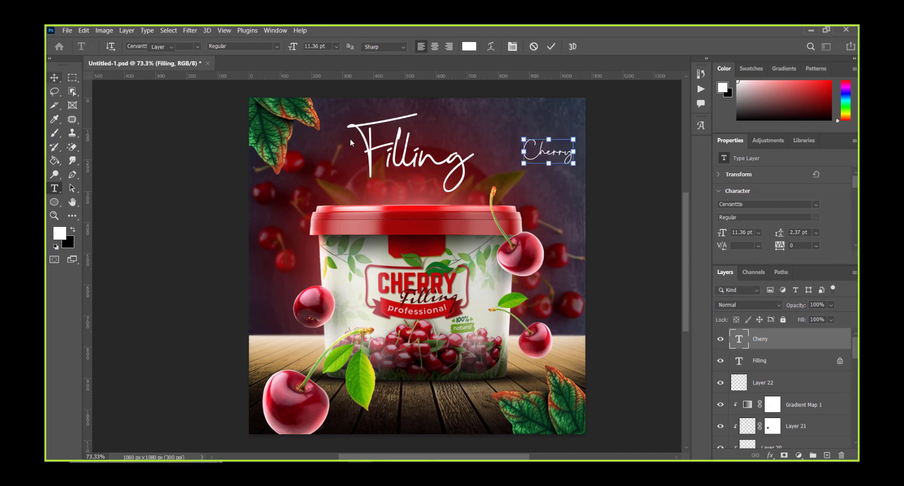
mouse_move(548, 152)
left_mouse_down()
mouse_move(407, 140)
mouse_move(471, 99)
left_mouse_up()
key("ctrl+t")
left_click_drag(445, 136, 454, 138)
Commit the Cherry nudge and change the Filling headline's font to Bebas Neue Bold
key("Return")
key("t")
left_click(420, 164)
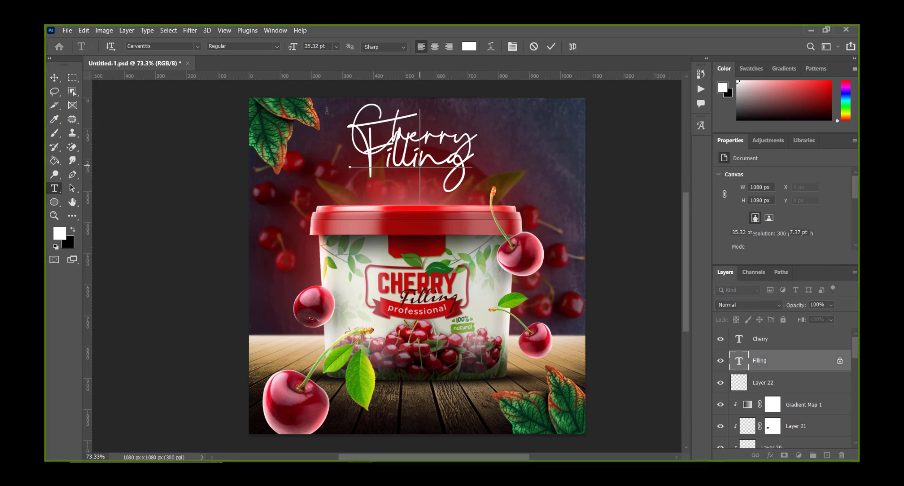
key("ctrl+a")
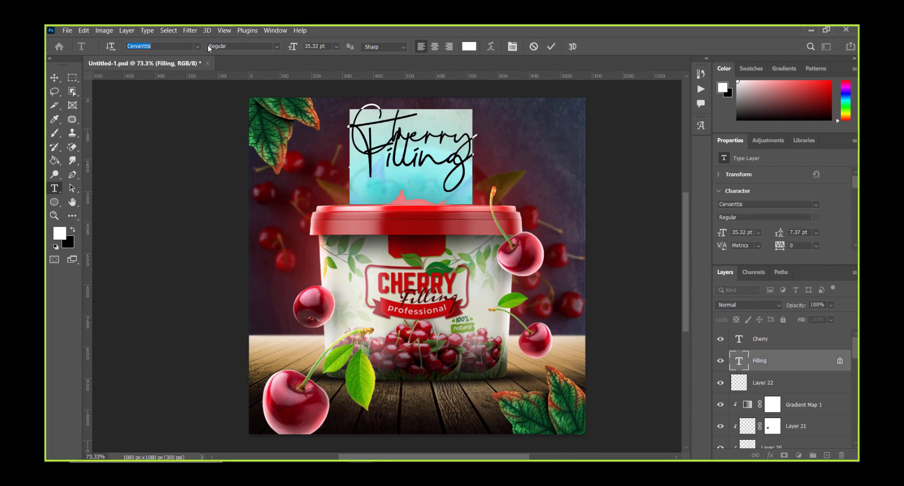
left_click(197, 46)
left_click(168, 61)
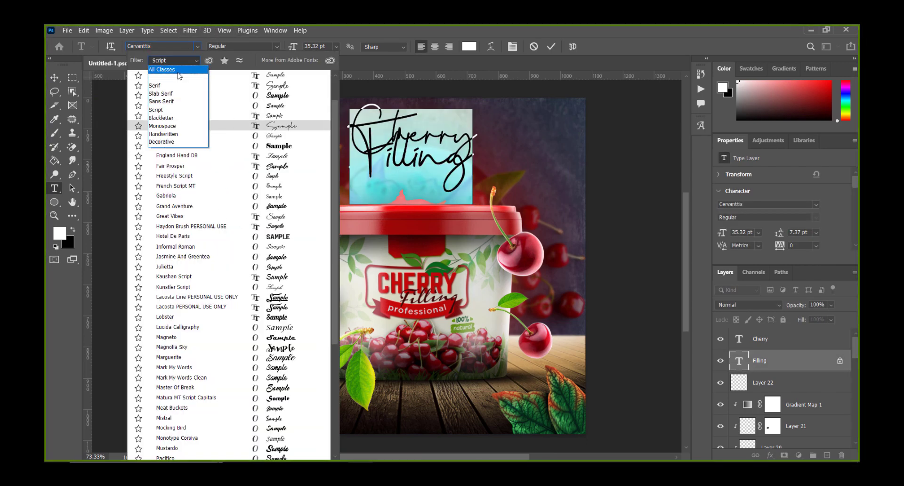
left_click(163, 70)
left_click(158, 46)
type("Bebas Neue")
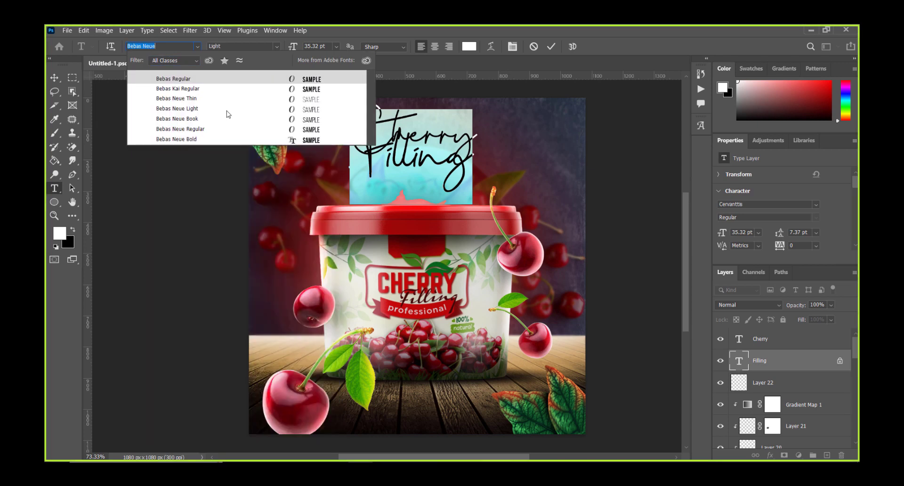
left_click(239, 140)
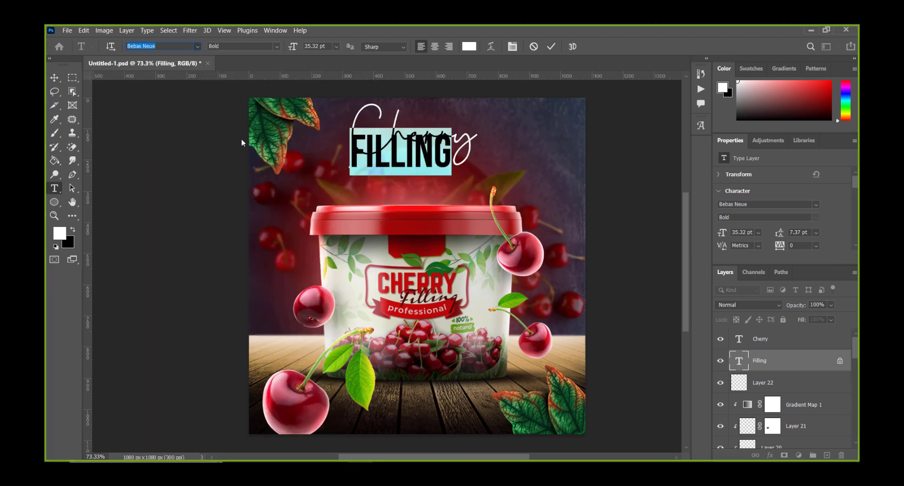
left_click(54, 77)
Scale FILLING up to 53.08 pt, place it under Cherry, and centre it horizontally
left_click(467, 151, "ctrl")
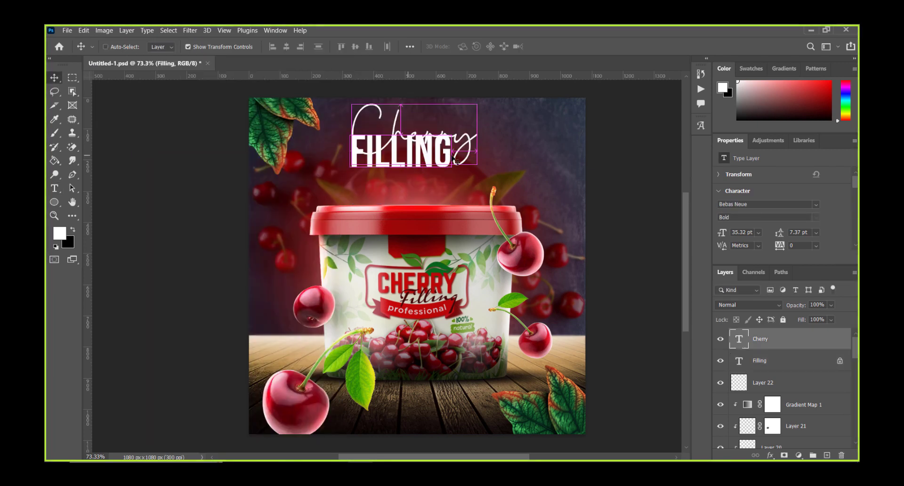
left_click(793, 360)
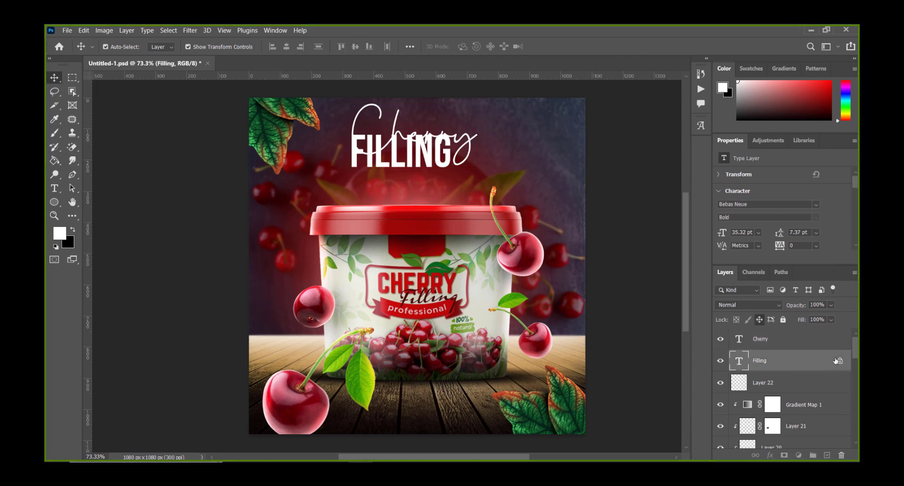
key("ctrl+t")
left_click_drag(453, 150, 476, 151)
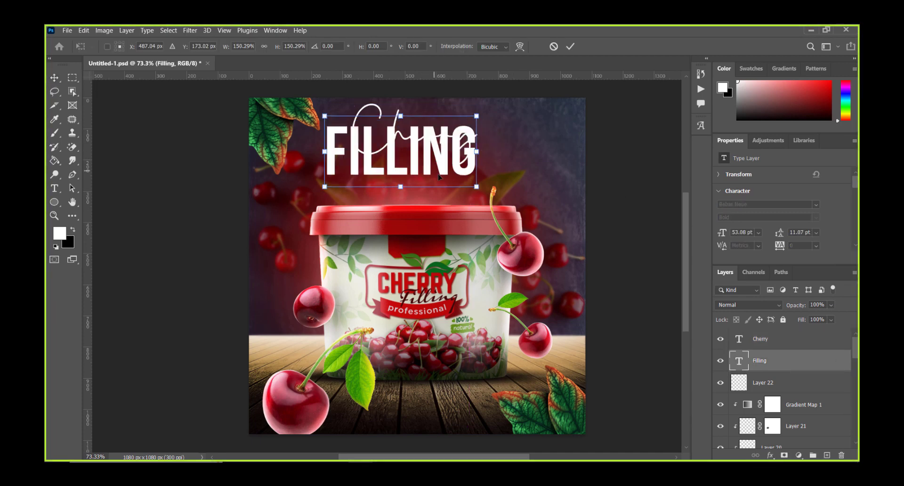
left_click_drag(438, 176, 453, 193)
key("Return")
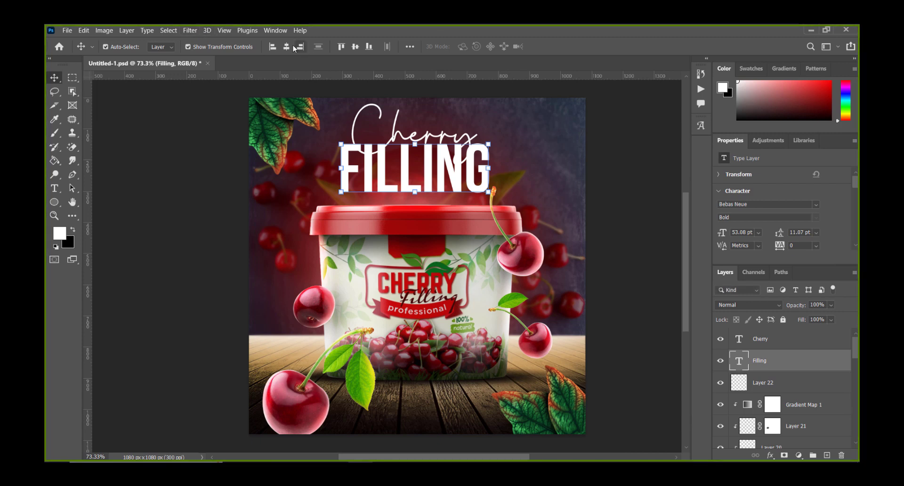
left_click(287, 46)
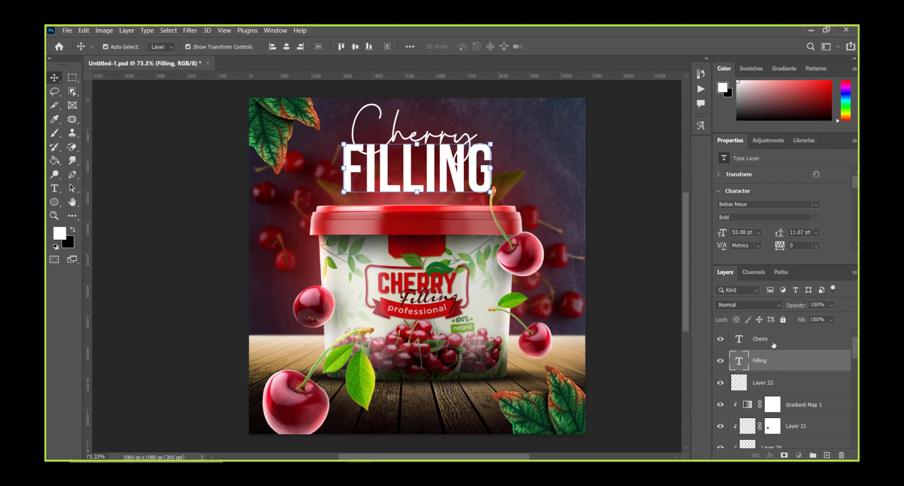
double_click(738, 361)
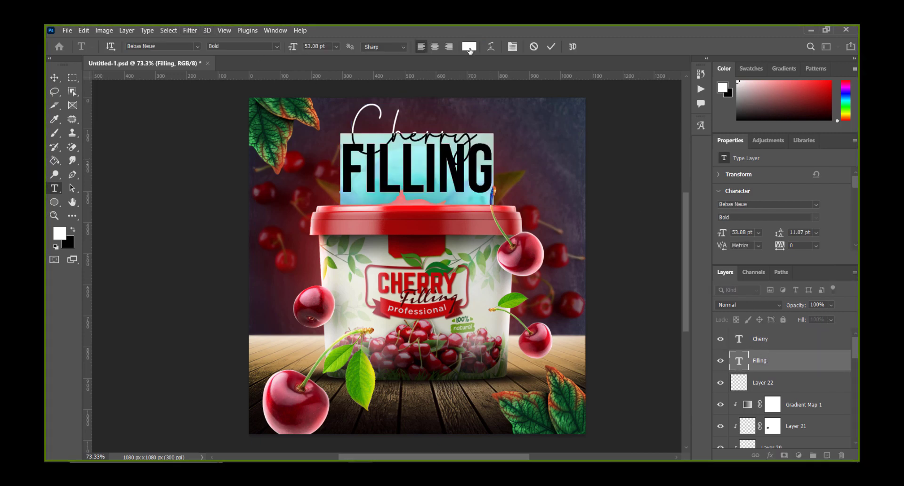
Colour the FILLING text pure red (#ff0000)
left_click(469, 47)
left_click(634, 281)
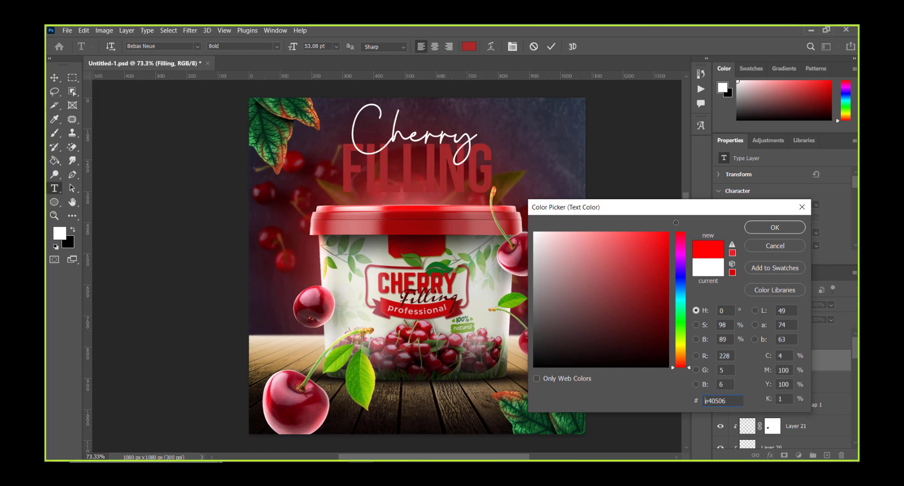
left_click_drag(676, 248, 686, 207)
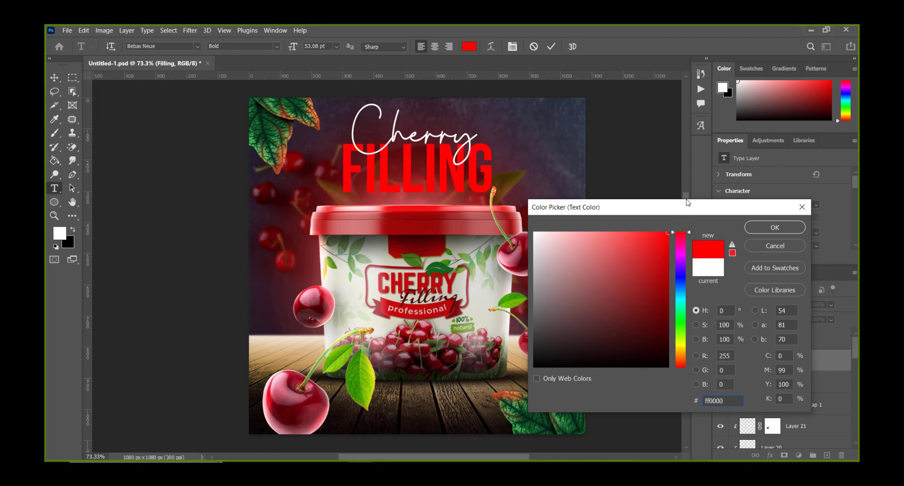
key("Return")
key("ctrl+Return")
Add a soft black drop shadow to FILLING: size 158 px, spread 13%, opacity 65%
right_click(778, 360)
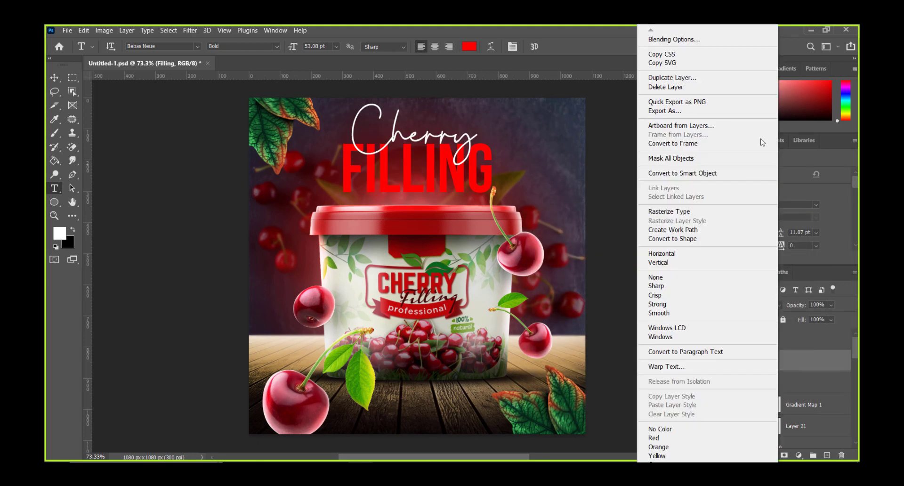
left_click(727, 42)
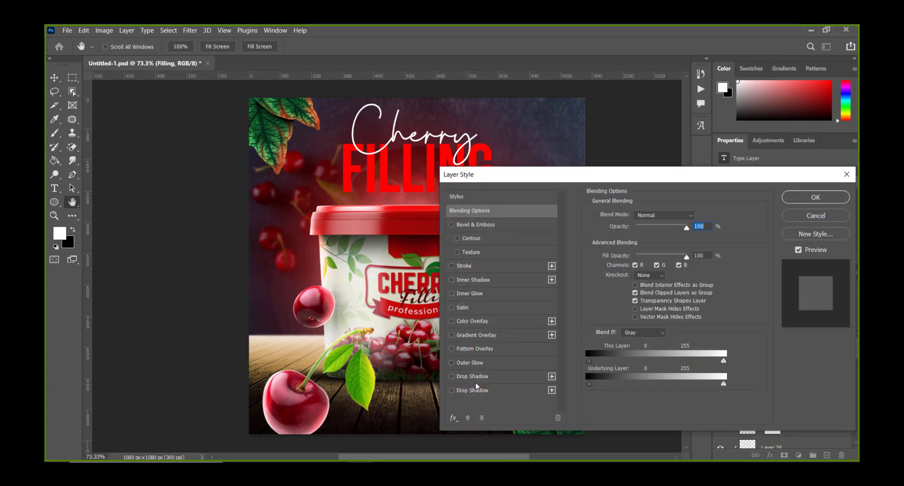
left_click(451, 390)
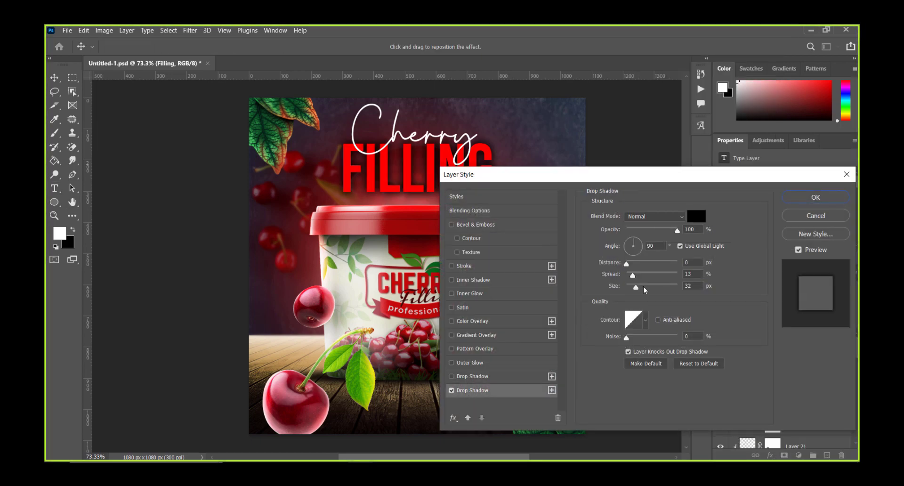
left_click_drag(637, 288, 660, 287)
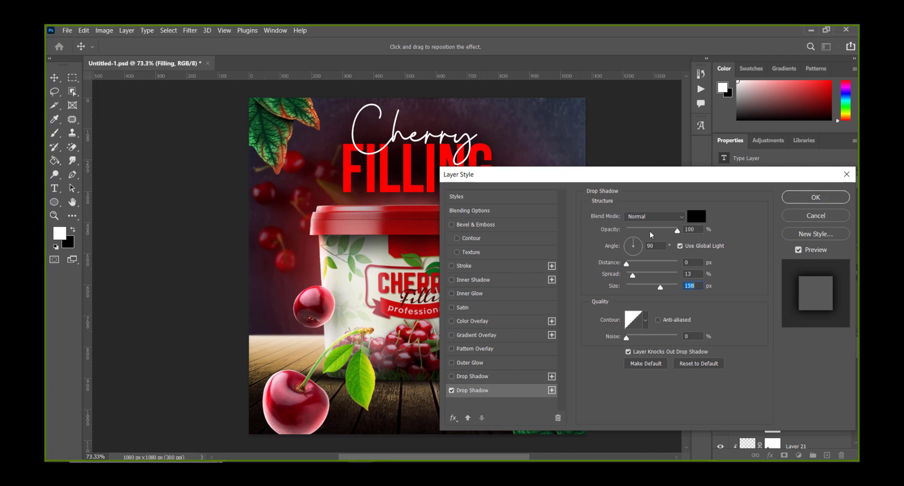
mouse_move(676, 231)
left_mouse_down()
mouse_move(643, 230)
mouse_move(657, 229)
left_mouse_up()
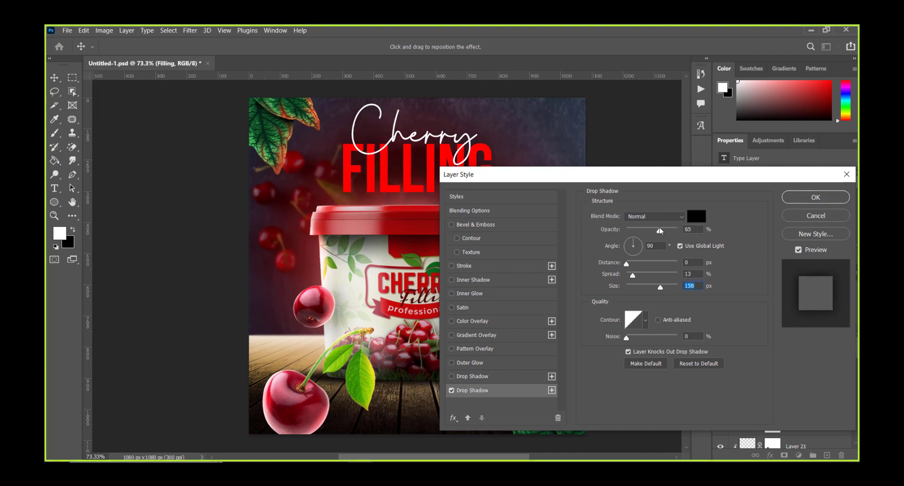
key("Return")
Add a new layer above Filling and clip it to the FILLING text
left_click(401, 136)
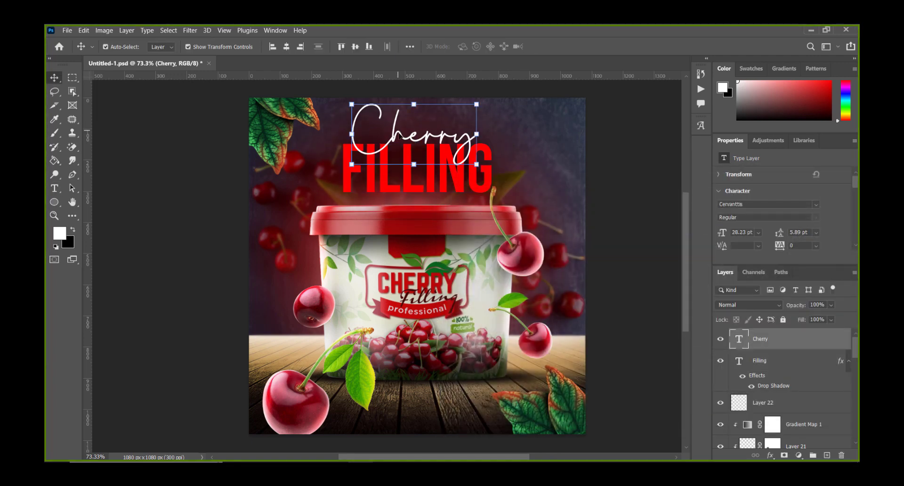
left_click(447, 188)
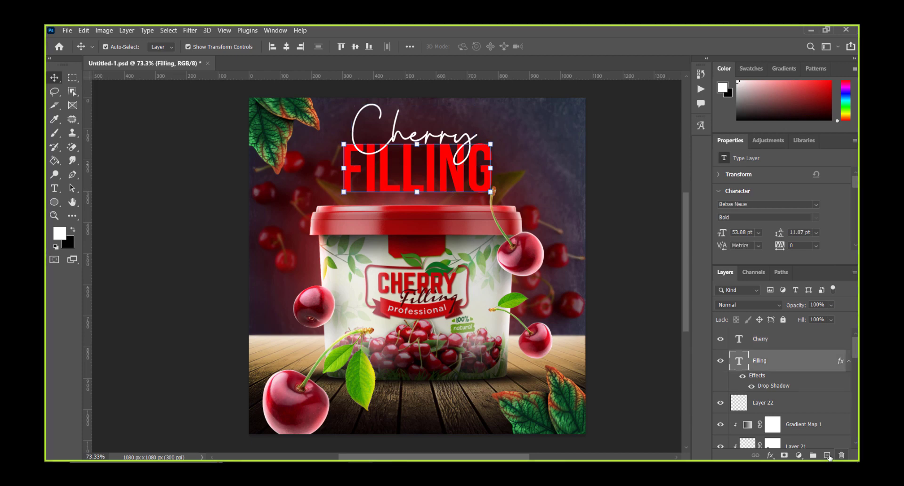
left_click(827, 455)
right_click(772, 360)
left_click(729, 231)
Set up a soft black brush at 495 px
key("b")
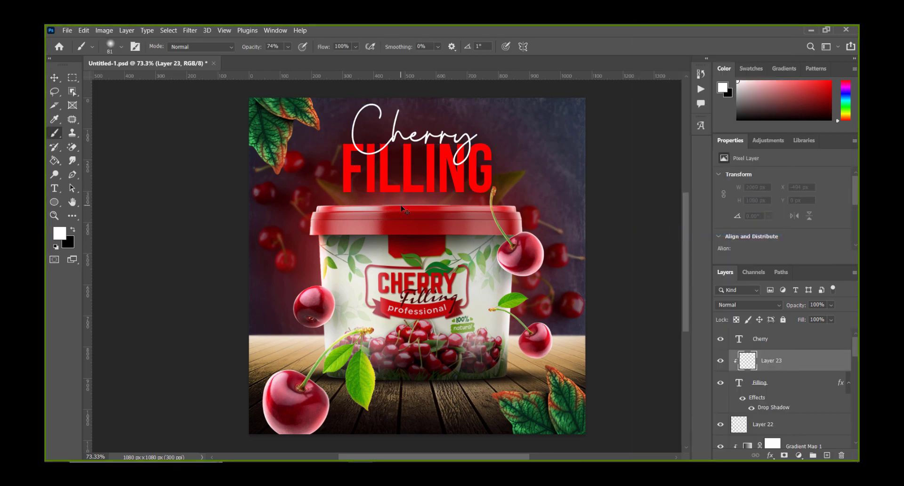
right_click(403, 208)
left_click_drag(462, 177, 486, 177)
key("Return")
key("x")
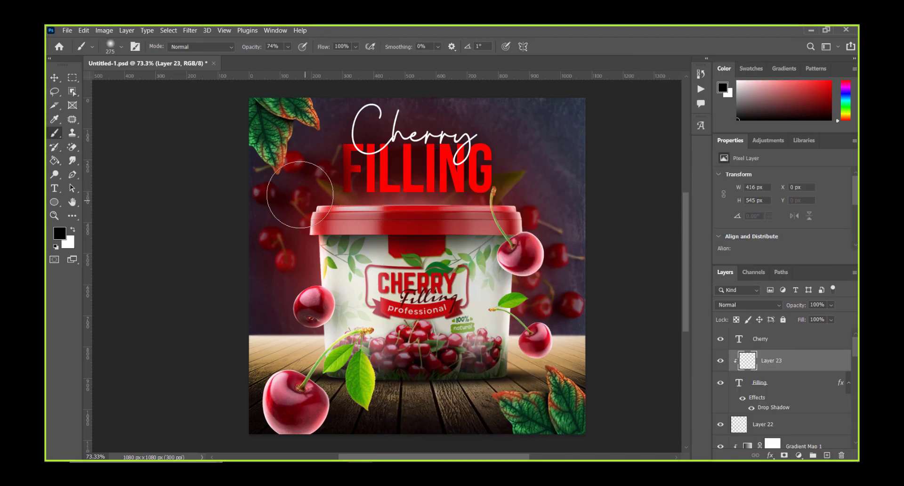
right_click(427, 192)
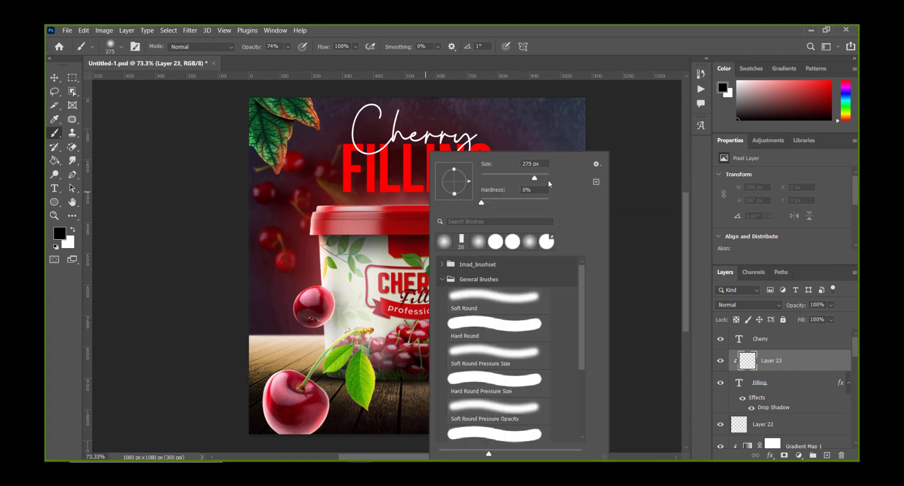
double_click(531, 164)
type("495")
key("Return")
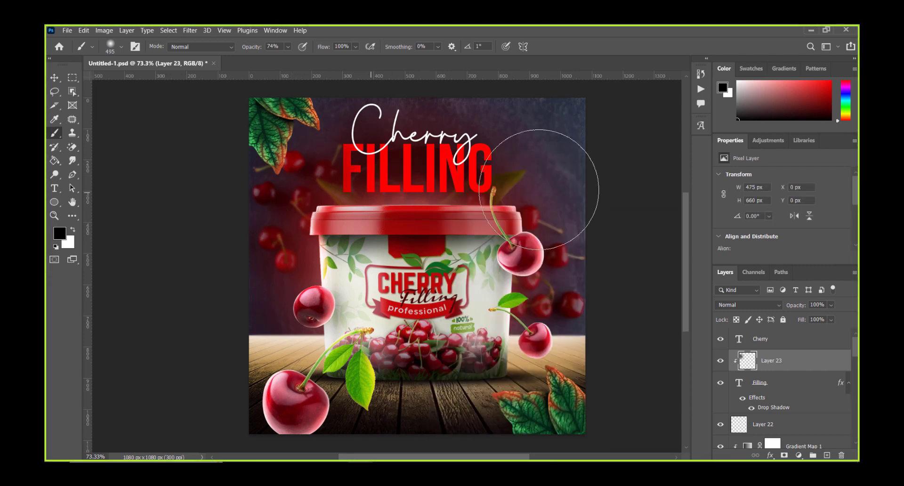
Paint dark shading over FILLING and lower the shading layer to 72% opacity
left_click_drag(539, 190, 564, 178)
key("v")
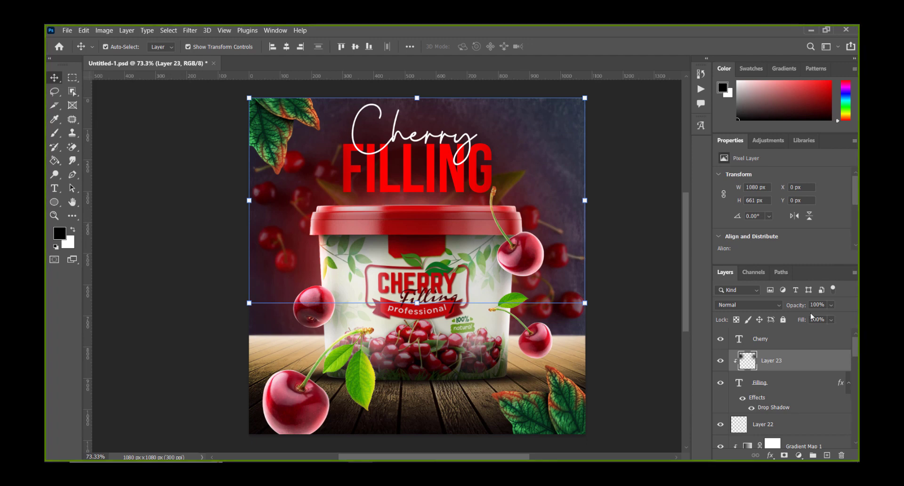
left_click_drag(831, 305, 823, 319)
left_click(760, 338)
Draw a rectangle below the cherry tub and round its corners into a pill
left_click(826, 455)
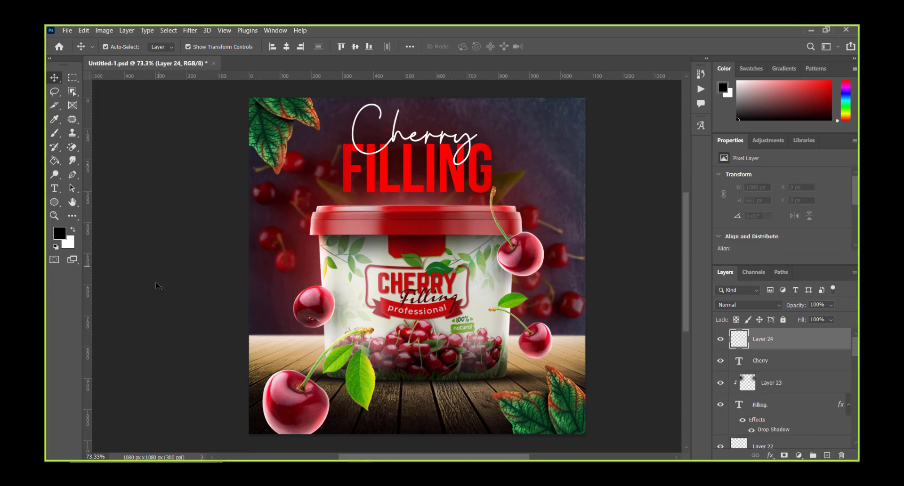
right_click(60, 203)
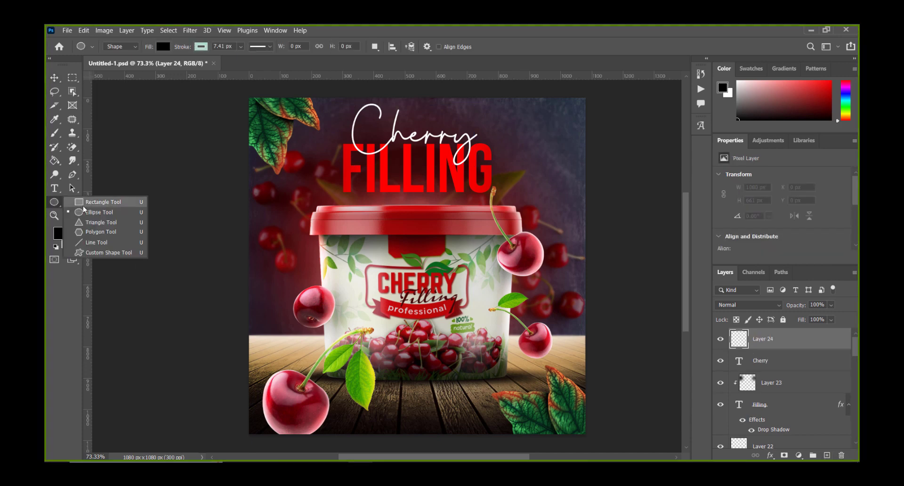
left_click(94, 201)
scroll(451, 376, "up", 2)
scroll(451, 376, "down", 5)
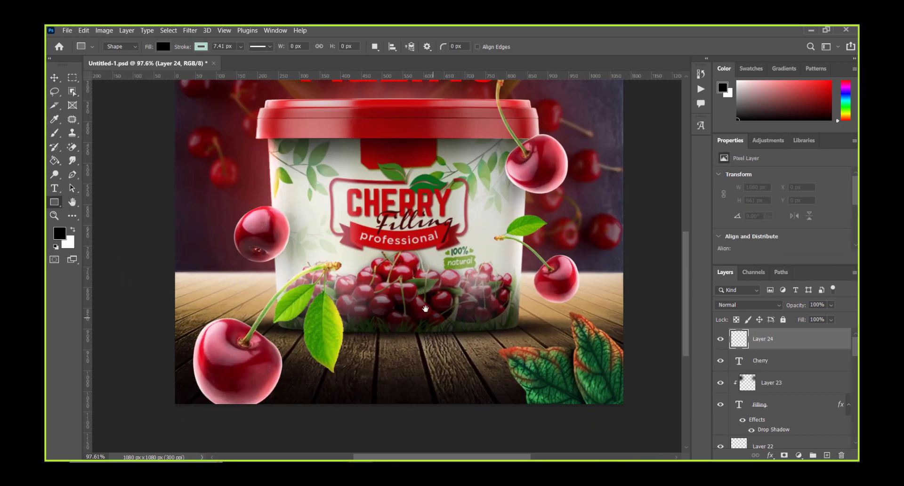
left_click_drag(341, 349, 432, 379)
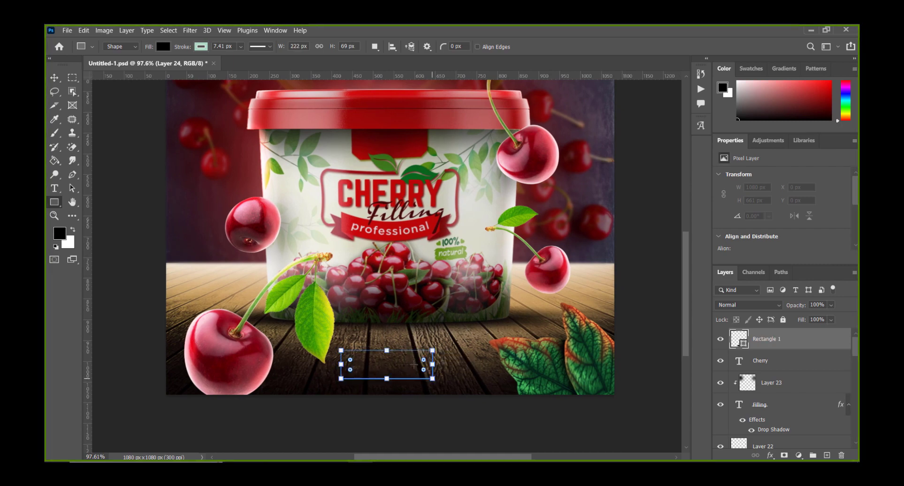
scroll(412, 364, "up", 3)
left_click_drag(437, 348, 364, 362)
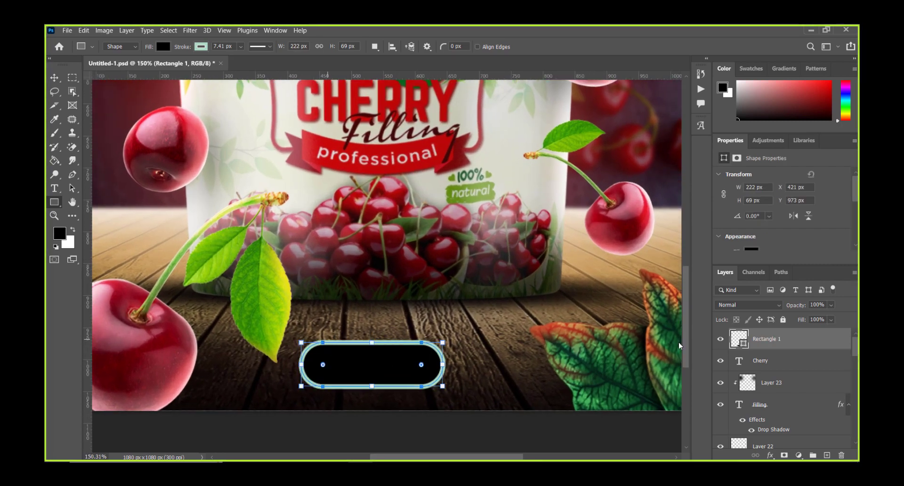
scroll(777, 212, "down", 2)
Remove the pill's outline, fill it red, and move it slightly higher
left_click(751, 241)
left_click(718, 261)
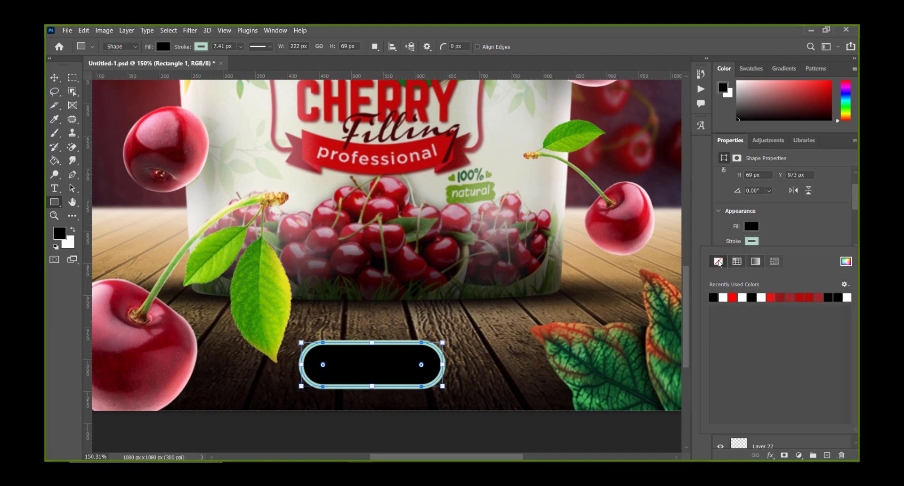
left_click(751, 226)
left_click(732, 282)
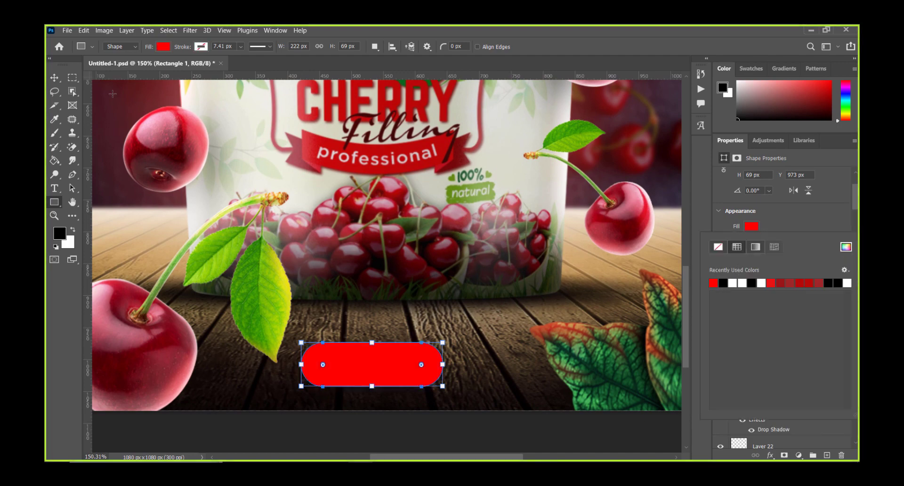
key("Escape")
key("v")
left_click_drag(385, 372, 382, 351)
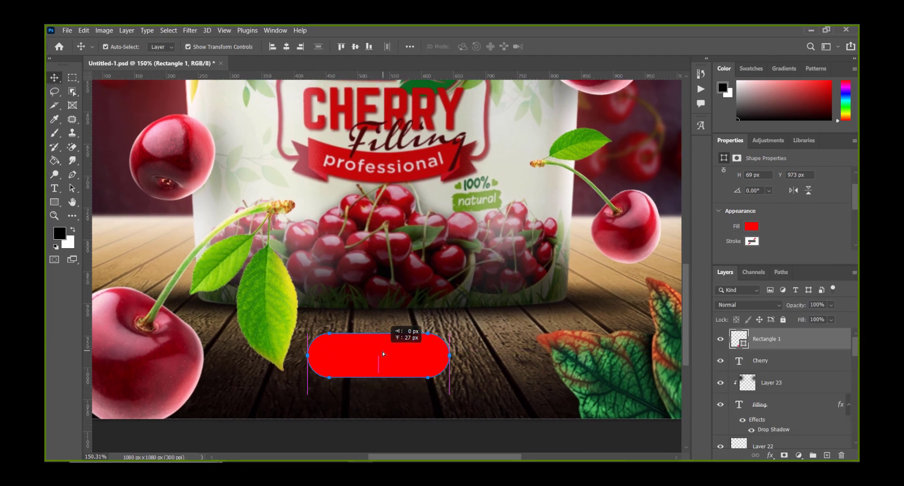
scroll(396, 331, "down", 3)
scroll(397, 331, "down", 2)
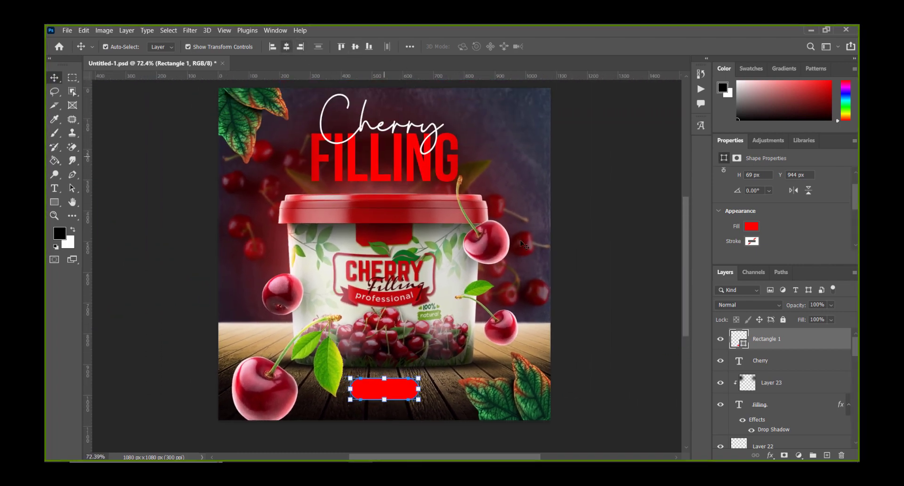
left_click(379, 164)
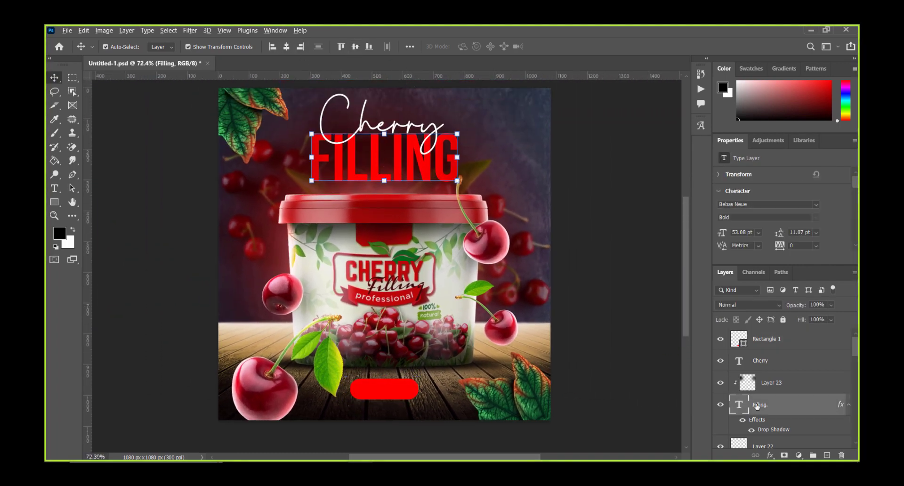
Duplicate FILLING, shrink the copy to about a third, and stack it above the pill
left_click_drag(756, 406, 756, 440)
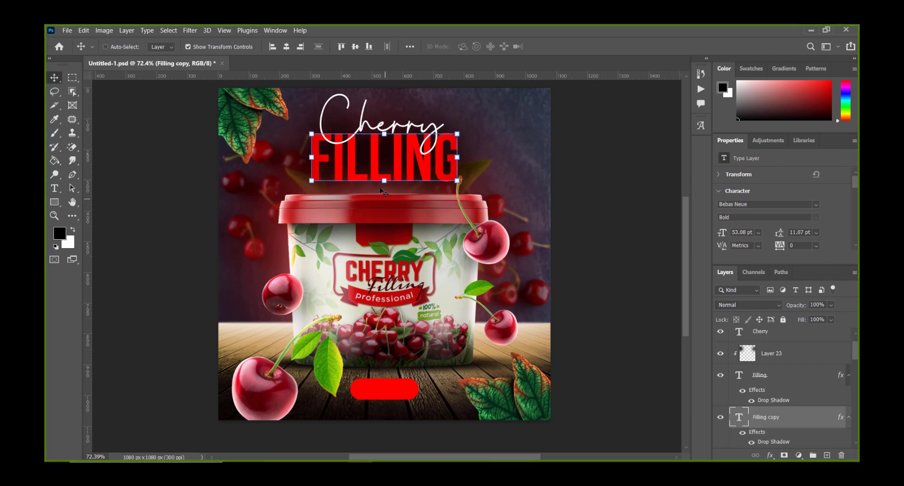
left_click_drag(381, 190, 381, 411)
scroll(444, 393, "up", 3)
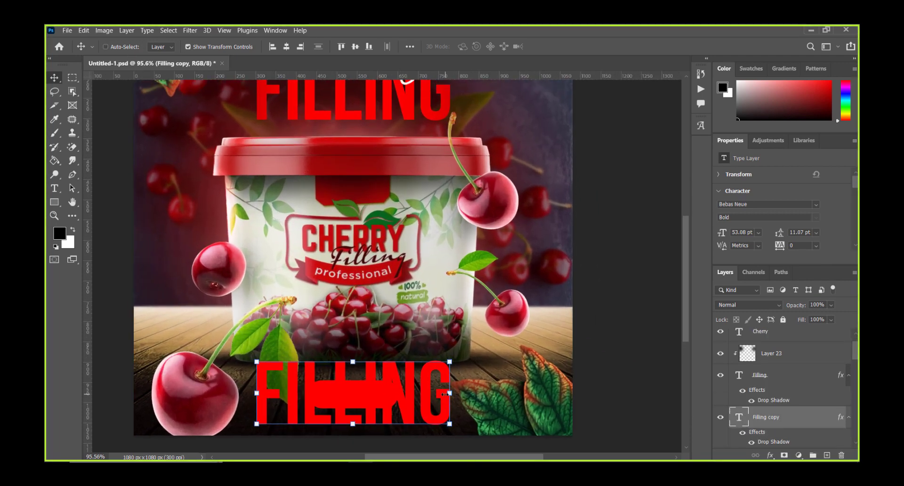
left_click_drag(443, 394, 384, 396)
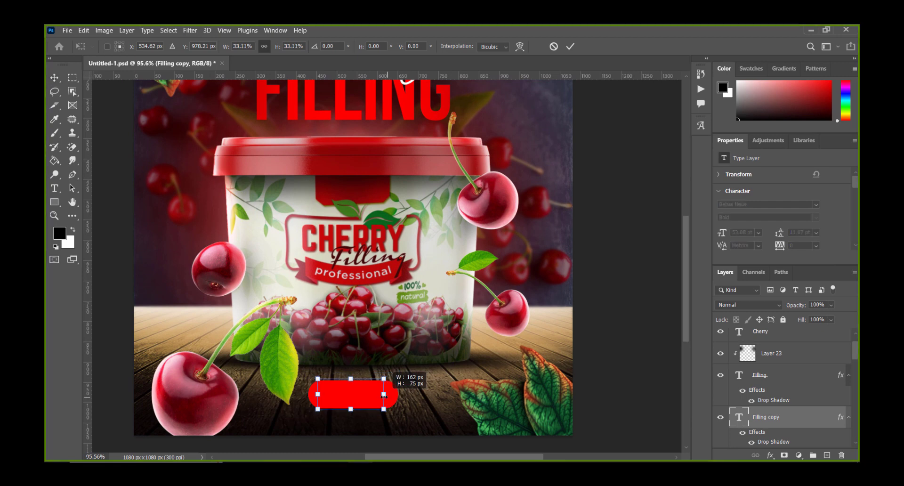
key("Return")
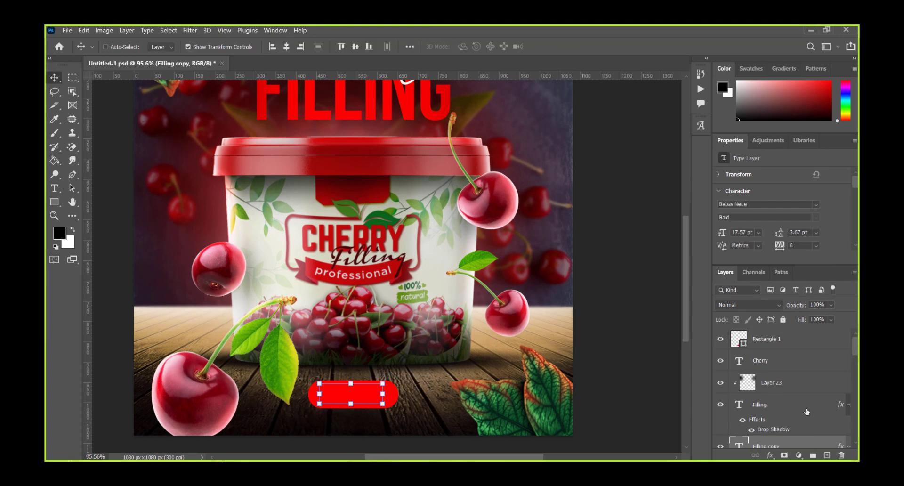
left_click_drag(767, 448, 767, 332)
scroll(424, 302, "up", 1)
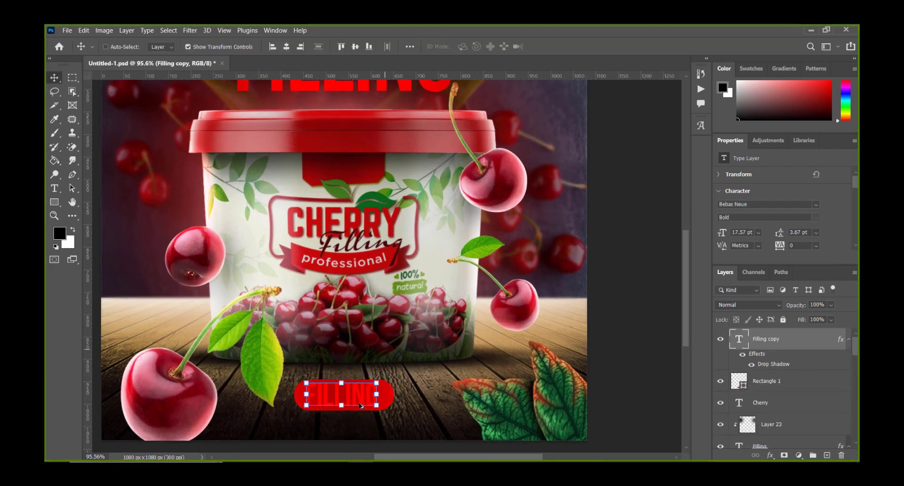
scroll(423, 302, "up", 1)
Make the copy's text white (#ffffff) and retype it as ORDER NOW
key("t")
left_click(742, 354)
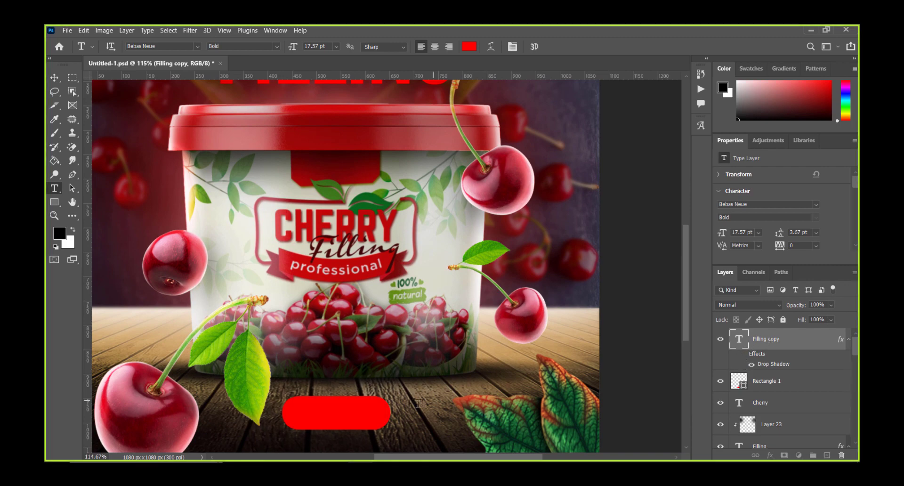
double_click(342, 415)
left_click(468, 46)
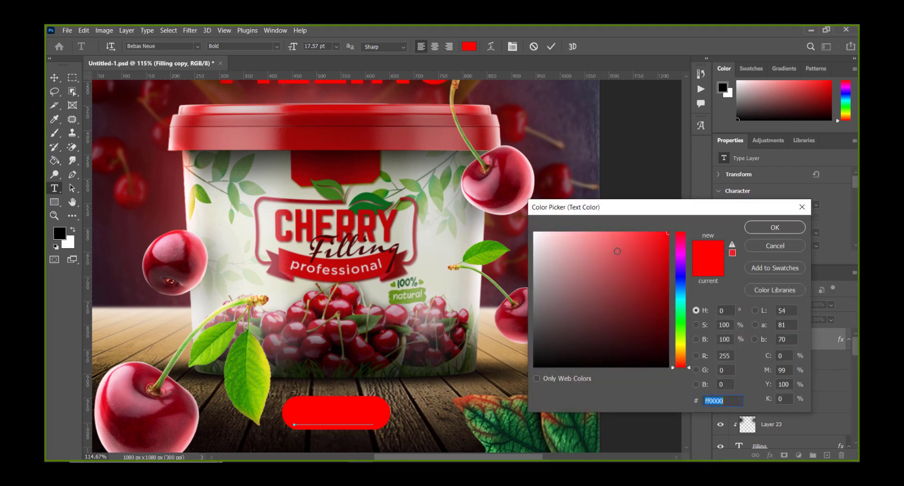
type("ffffff")
key("Return")
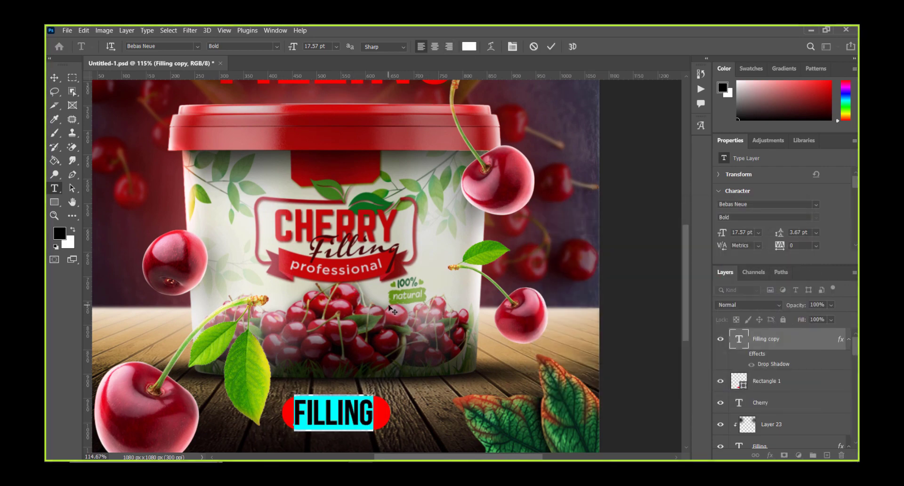
type("ORDER NOW")
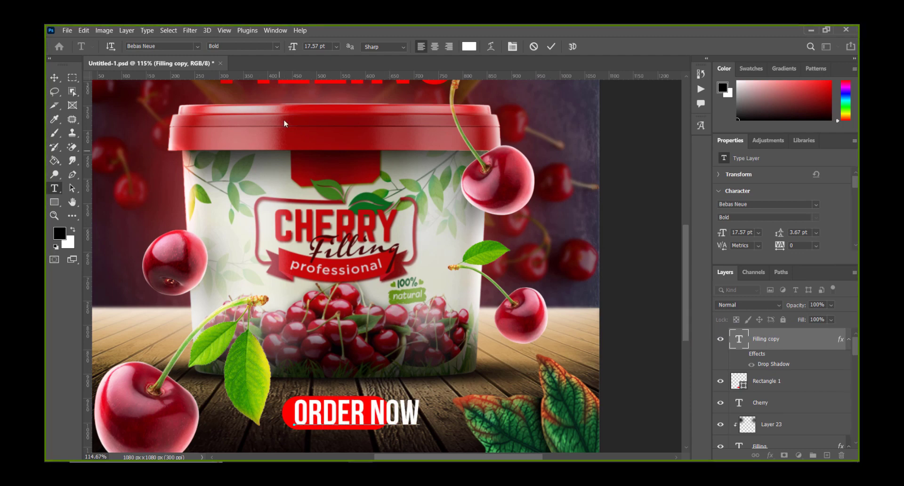
key("ctrl+Return")
Shrink ORDER NOW to fit inside the pill and centre it horizontally
key("ctrl+t")
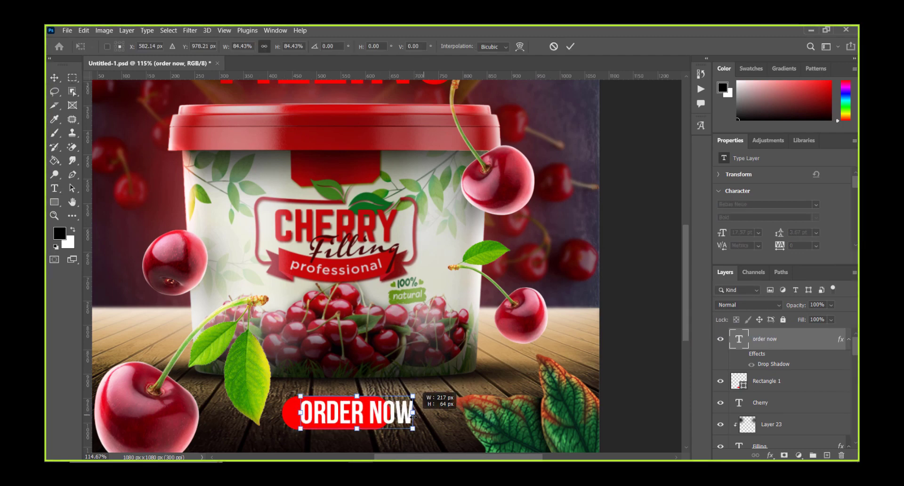
left_click_drag(419, 424, 356, 419)
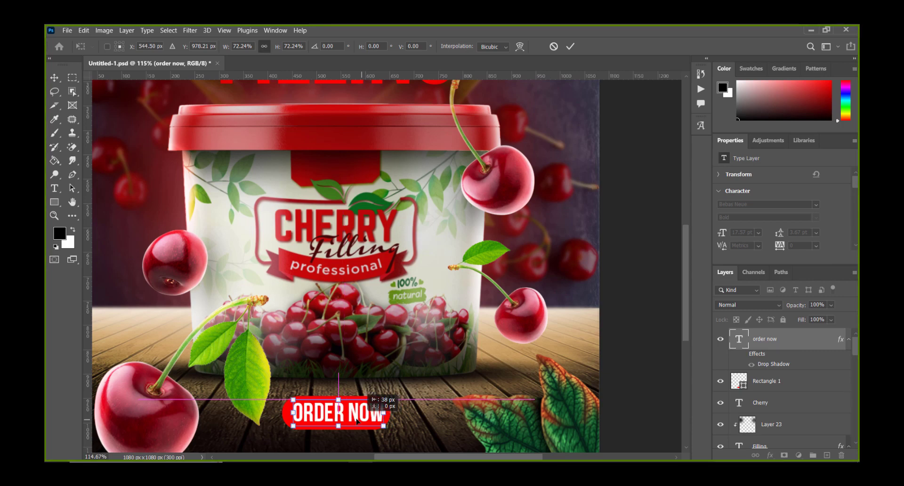
key("Return")
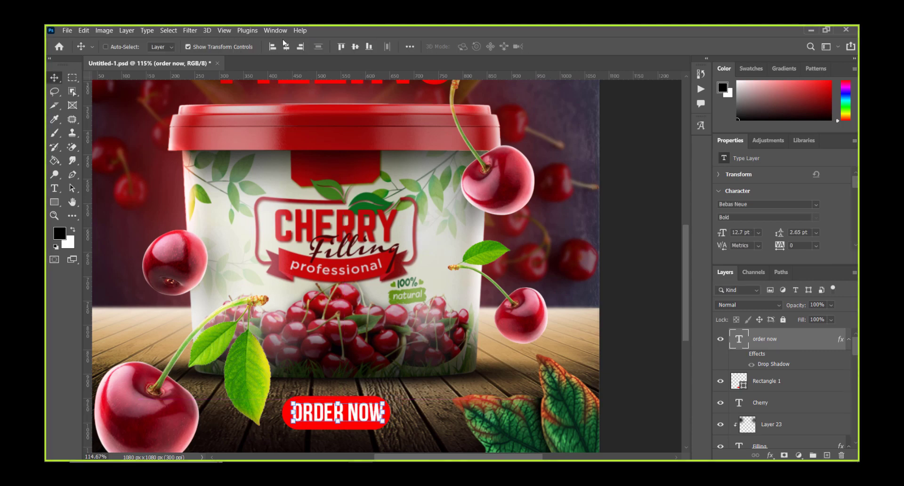
left_click(288, 49)
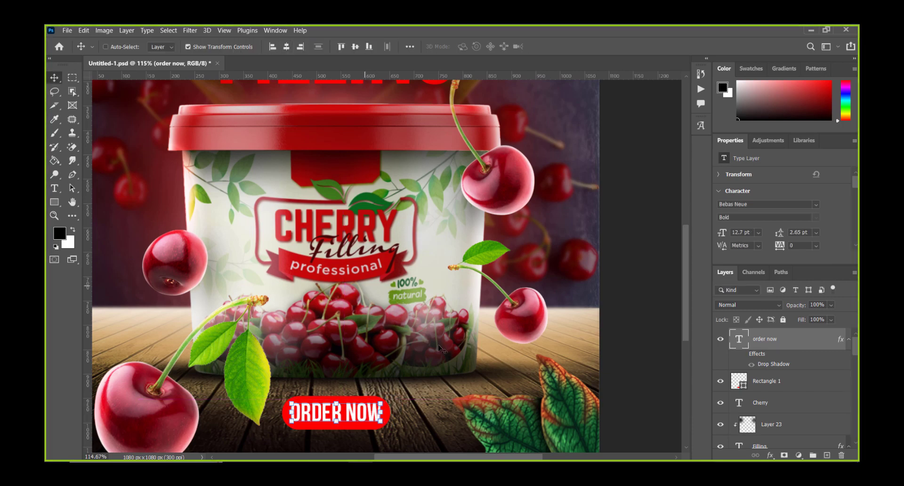
left_click(826, 455)
scroll(459, 300, "up", 3)
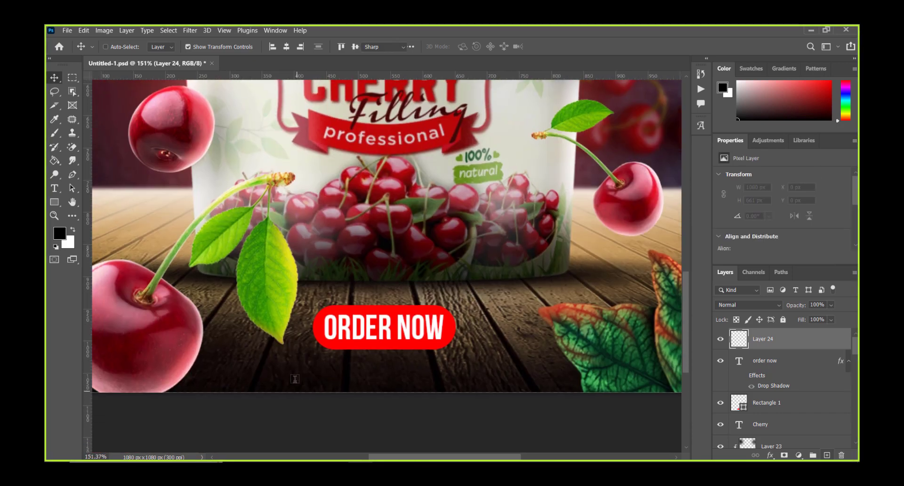
Type SHAPE ACADEMY and position it under the ORDER NOW pill
key("t")
left_click(294, 370)
type("WWW.P")
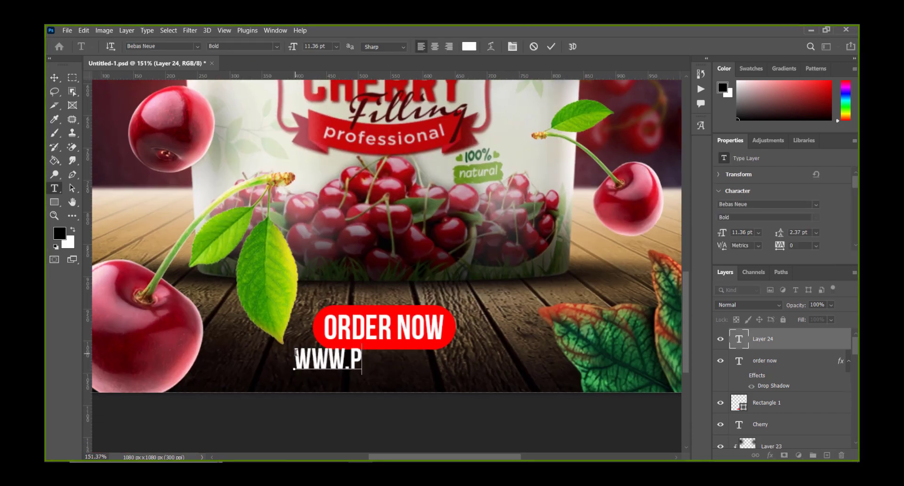
type("IP")
key("ctrl+a")
type("SHAPE A")
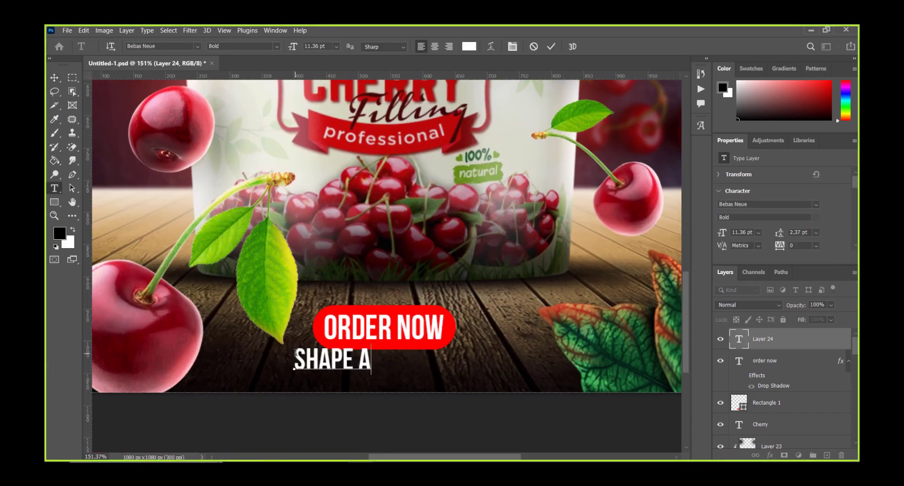
left_click(53, 78)
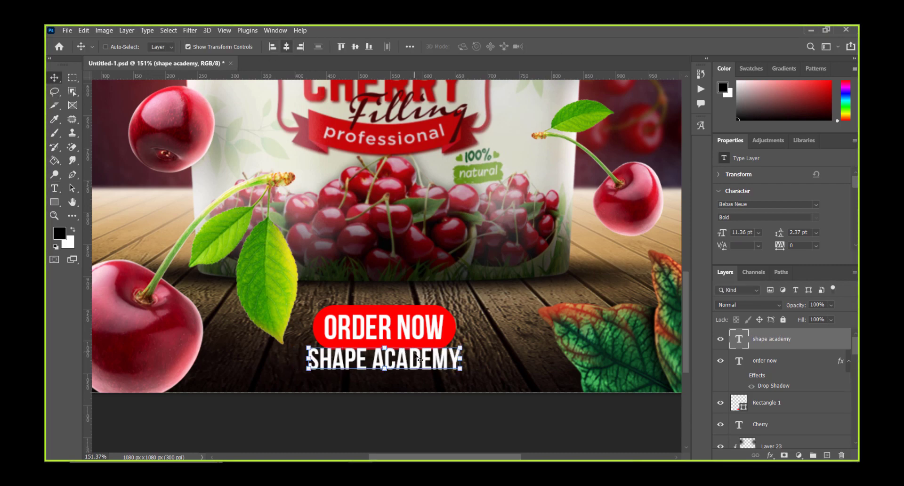
mouse_move(451, 365)
left_mouse_down()
mouse_move(465, 374)
mouse_move(403, 370)
left_mouse_up()
key("Return")
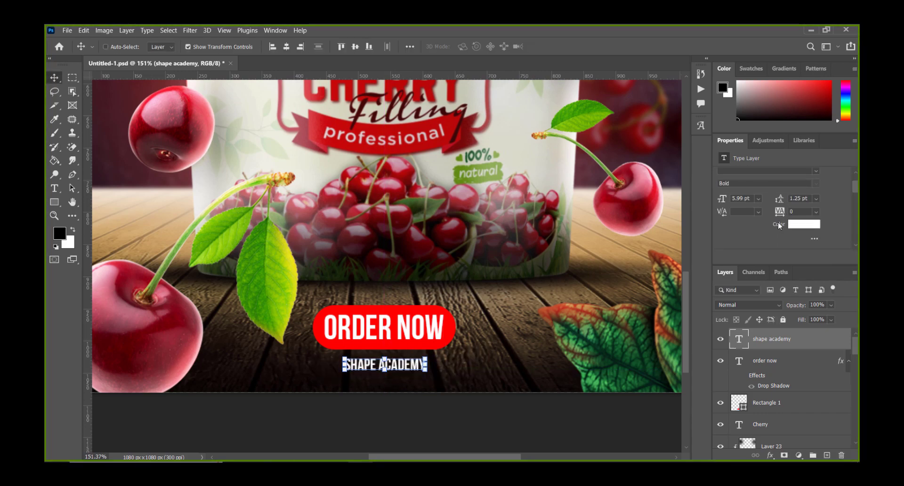
Change the tagline's font to Bebas Neue Light
scroll(747, 210, "down", 3)
scroll(763, 207, "up", 1)
scroll(783, 211, "up", 1)
scroll(768, 194, "up", 1)
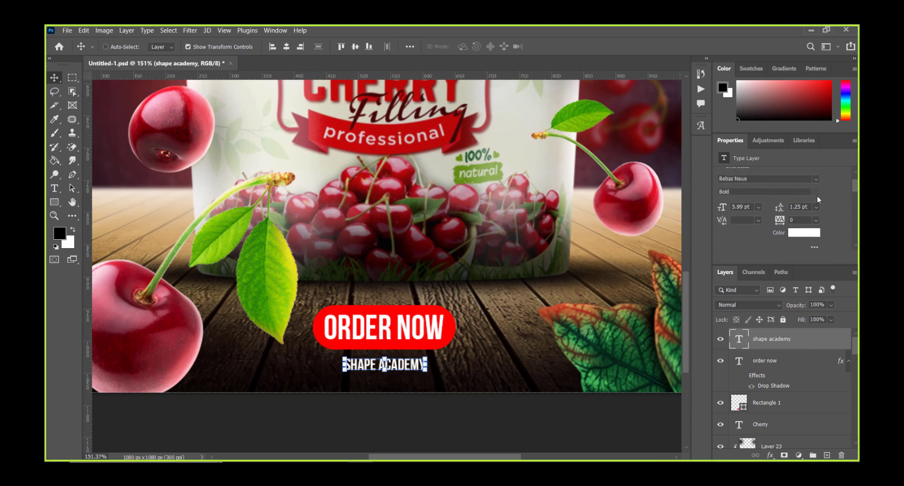
left_click(816, 178)
left_click(758, 178)
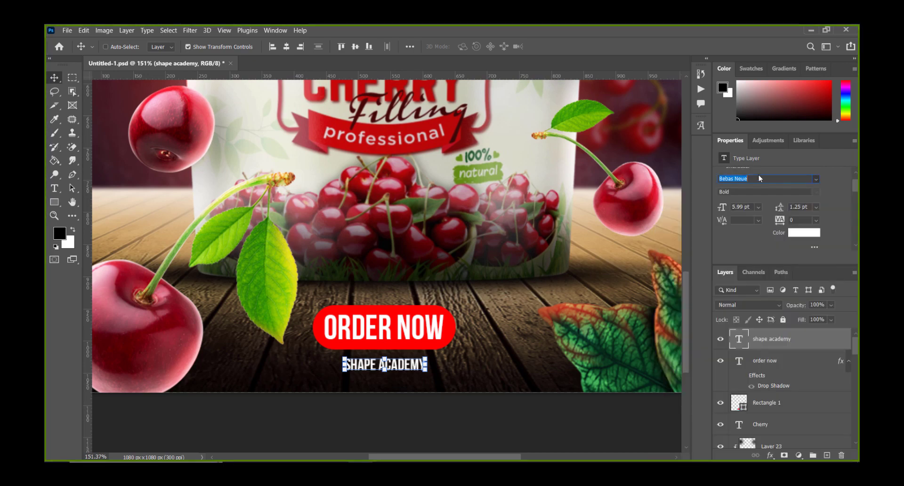
key("t")
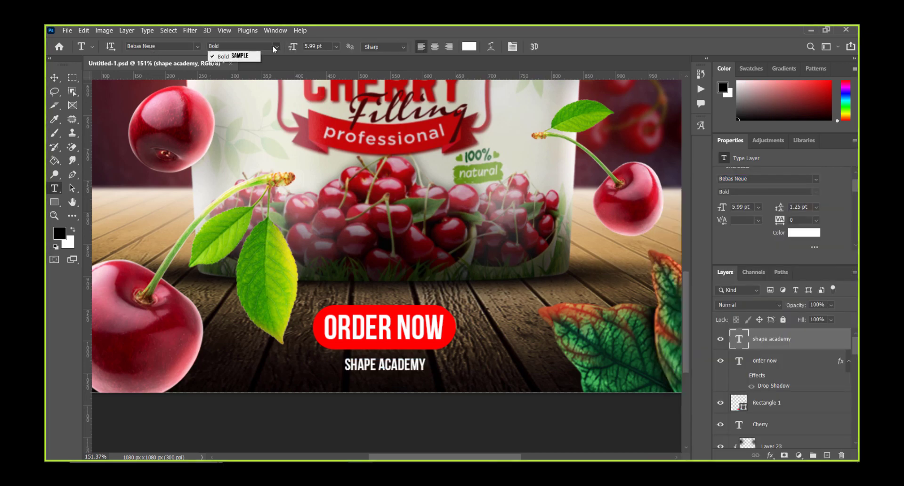
left_click(197, 46)
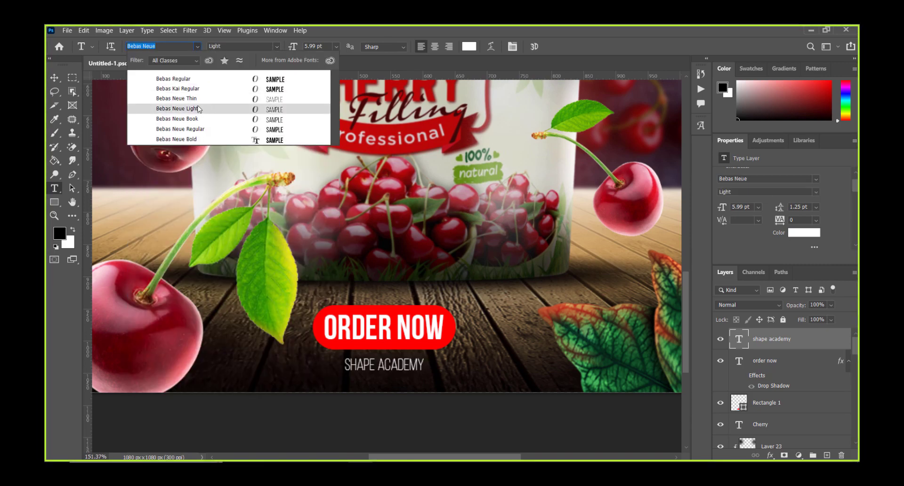
left_click(198, 109)
left_click(55, 77)
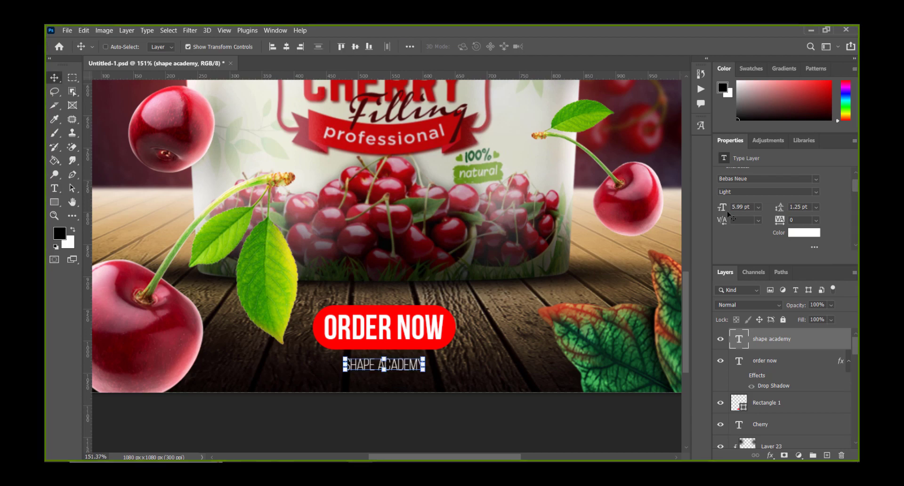
Set the tagline's tracking to 600
scroll(728, 214, "down", 1)
type("300")
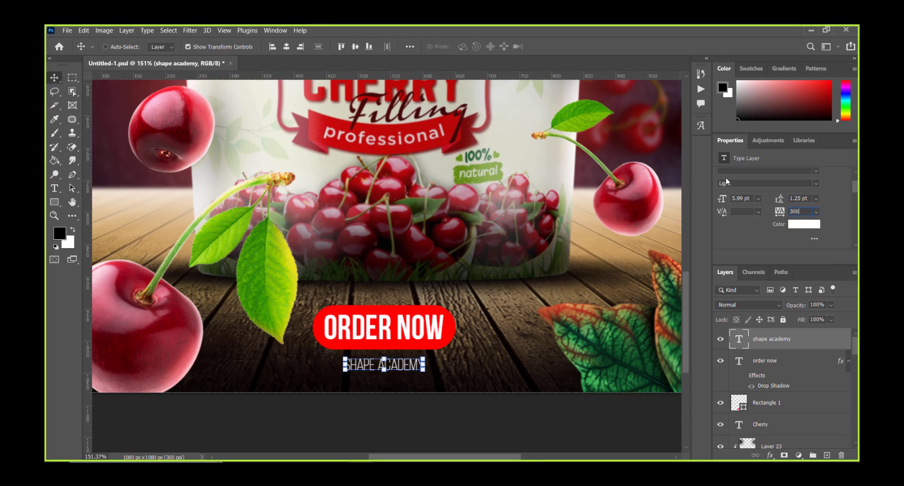
key("Return")
left_click(800, 211)
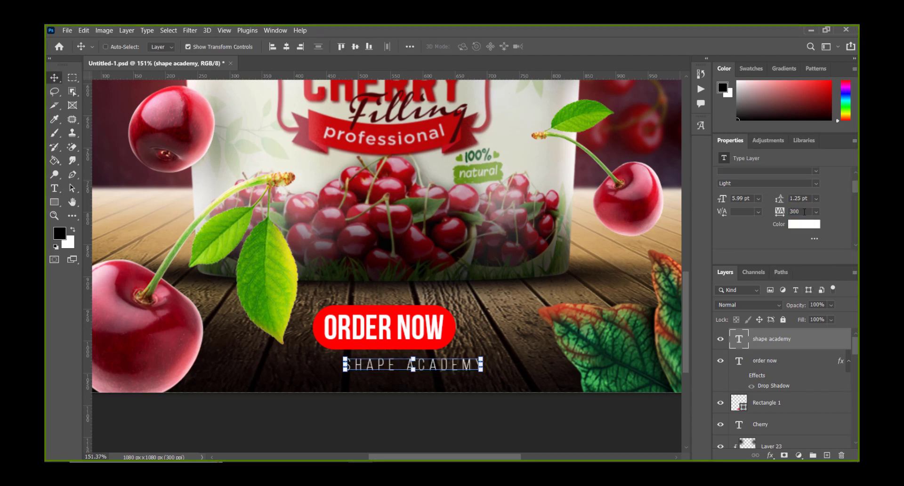
type("69")
key("BackSpace")
type("0")
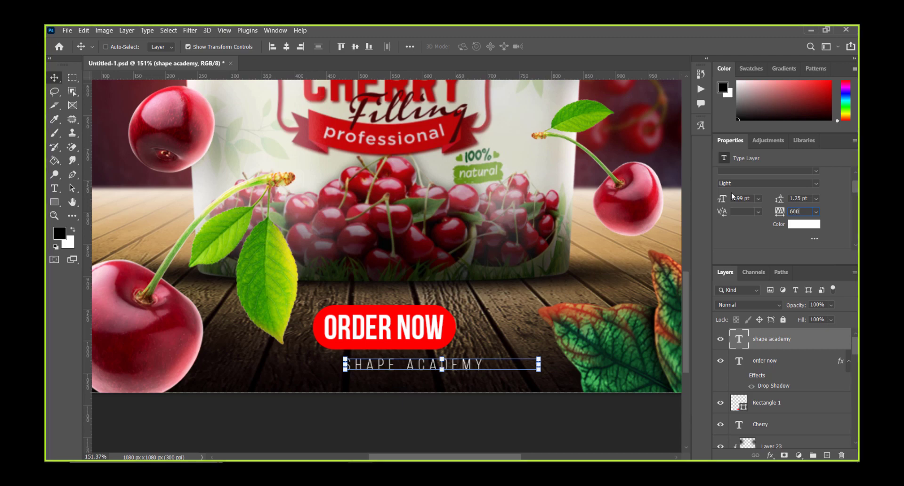
key("Return")
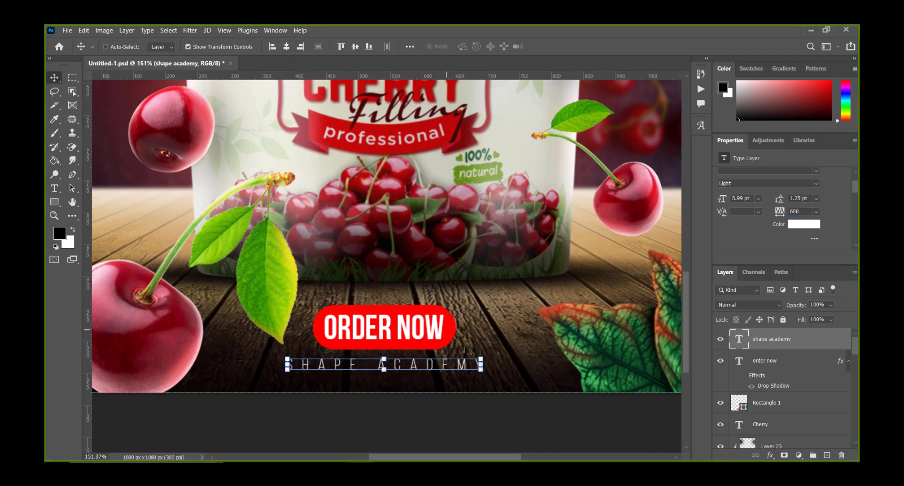
scroll(442, 299, "down", 3)
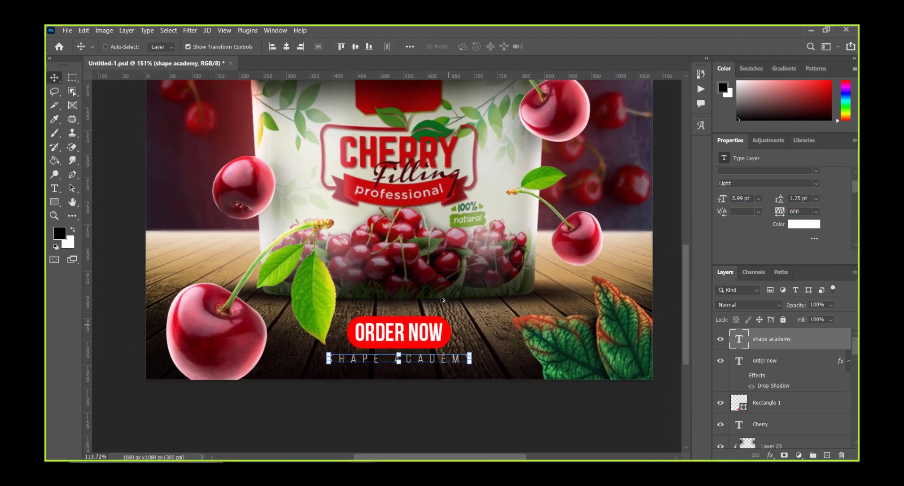
Group all layers above Background into Group 3 and merge a duplicate into Group 3 copy
scroll(443, 300, "down", 2)
scroll(433, 283, "down", 2)
scroll(419, 264, "down", 1)
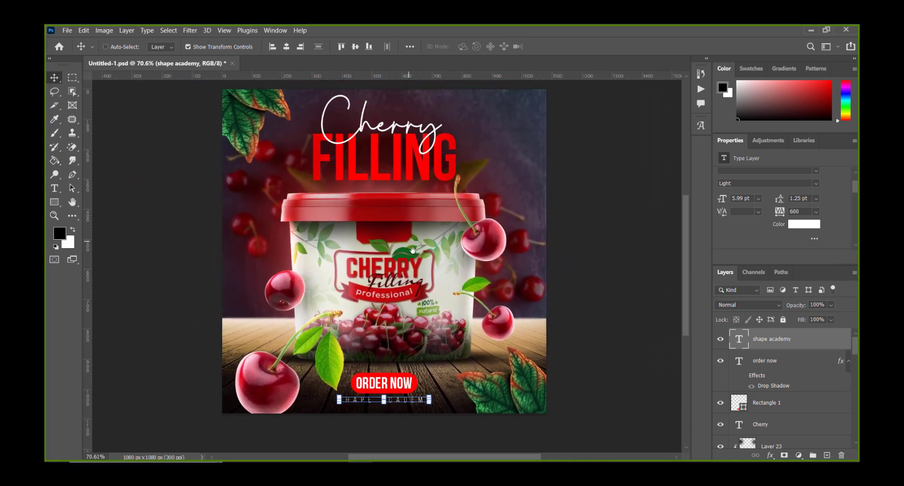
left_click_drag(412, 250, 413, 270)
left_click(121, 48)
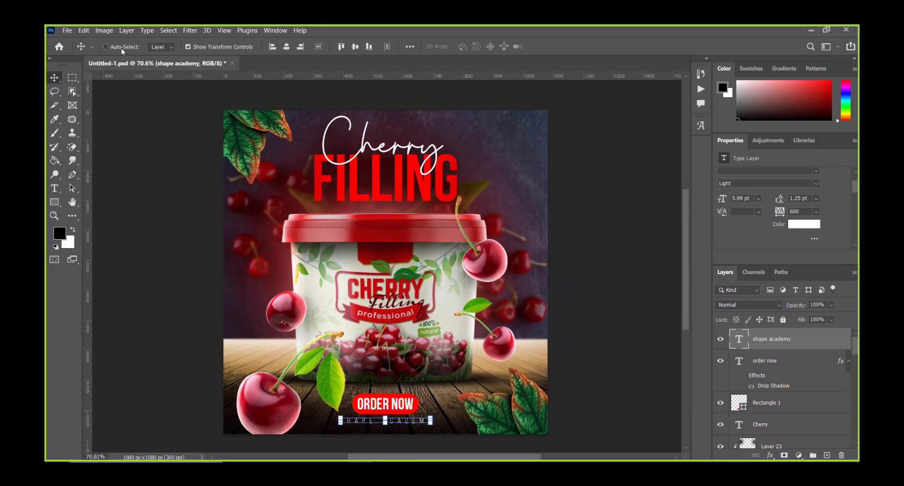
left_click(296, 217)
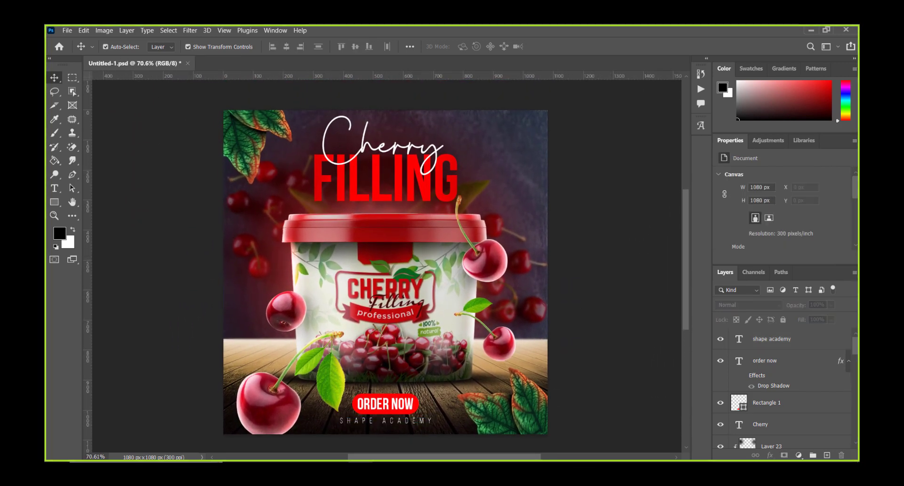
left_click(776, 339)
mouse_move(854, 343)
left_mouse_down()
mouse_move(852, 416)
mouse_move(825, 444)
left_mouse_up()
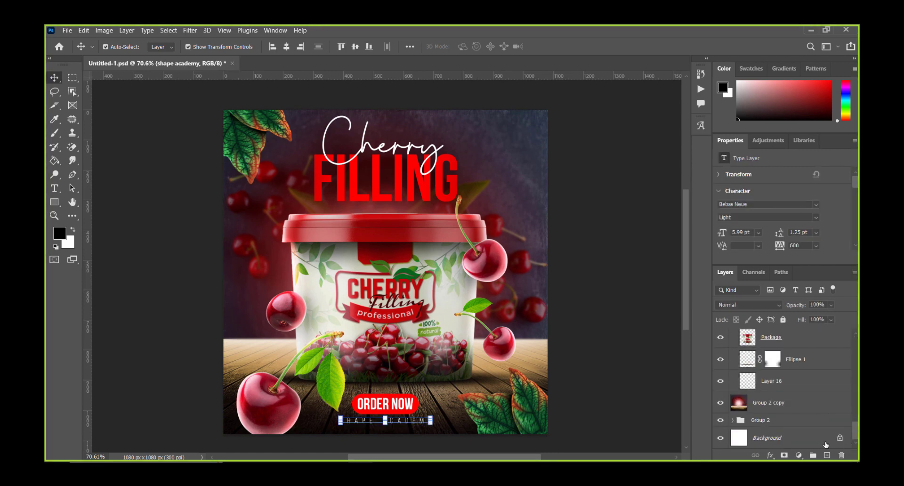
left_click(793, 426, "shift")
key("ctrl+g")
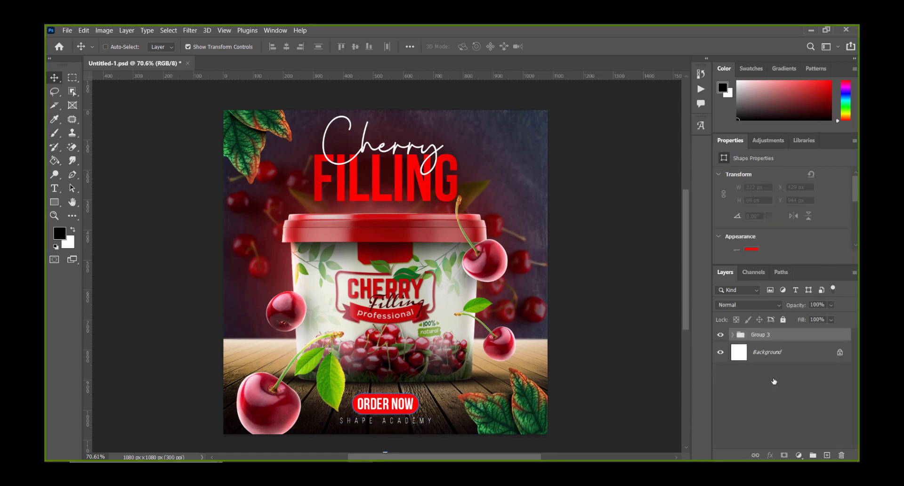
key("ctrl+j")
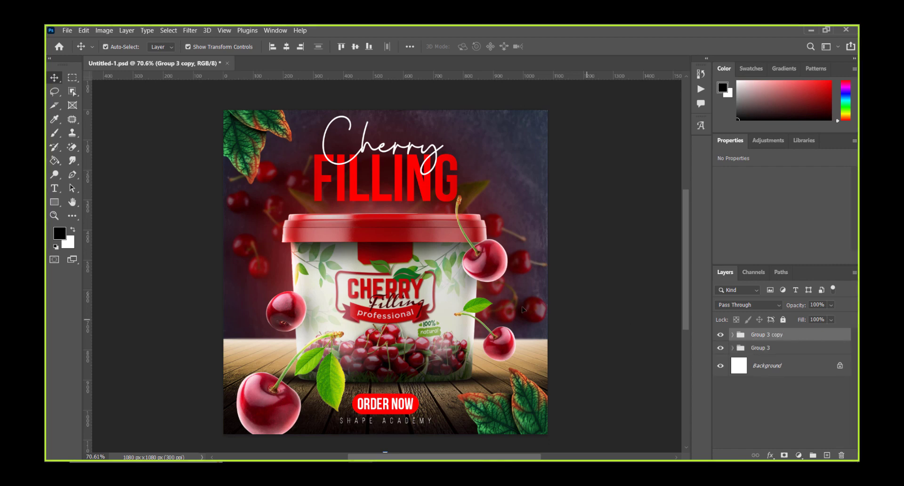
key("ctrl+e")
Copy the whole canvas to a new Layer 24 and convert it to a smart object
key("ctrl+a")
key("l")
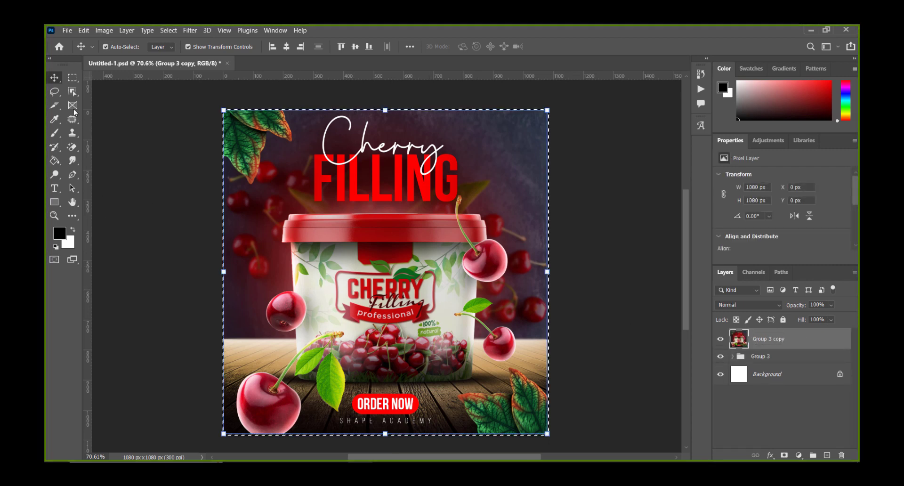
right_click(348, 206)
left_click(377, 276)
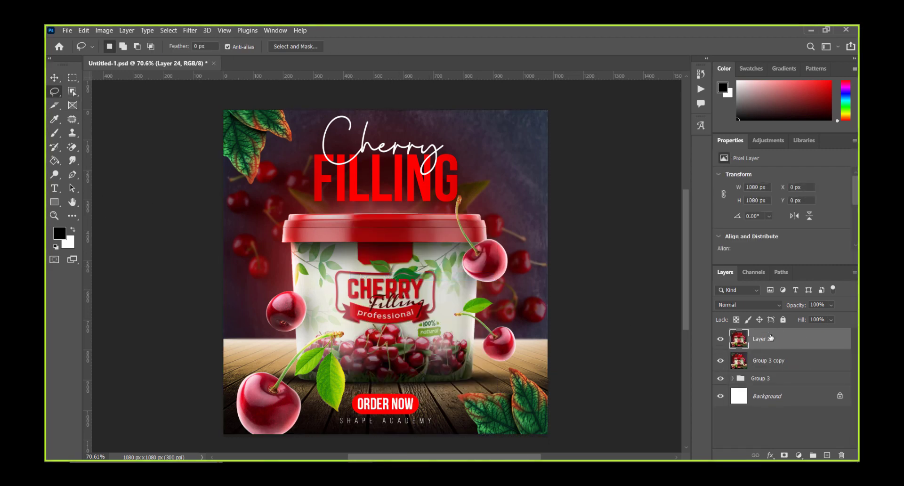
right_click(769, 339)
left_click(666, 175)
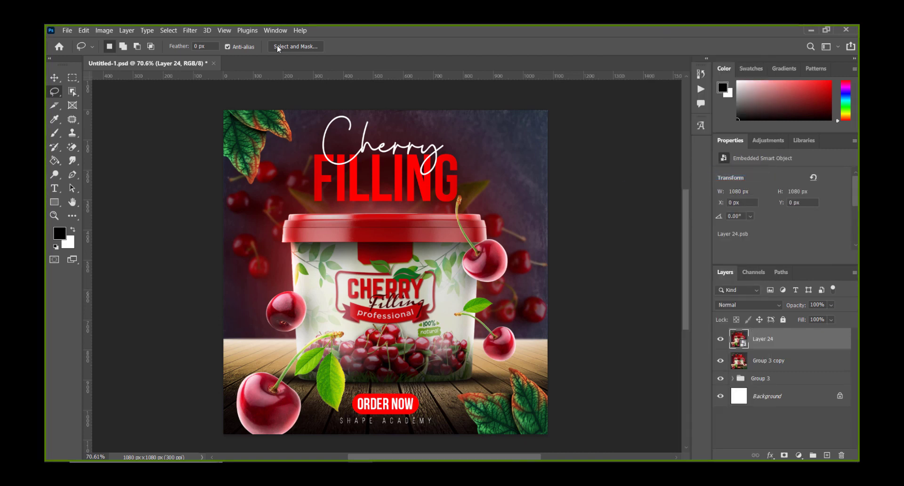
Open Camera Raw on Layer 24 and set Contrast +21, Temperature +6, Tint +23
left_click(189, 31)
left_click(240, 103)
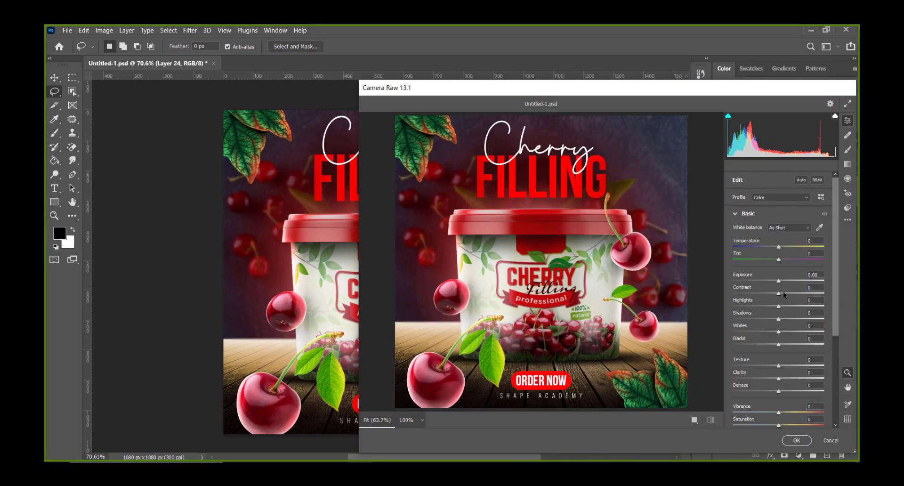
mouse_move(779, 293)
left_mouse_down()
mouse_move(790, 293)
mouse_move(785, 306)
left_mouse_up()
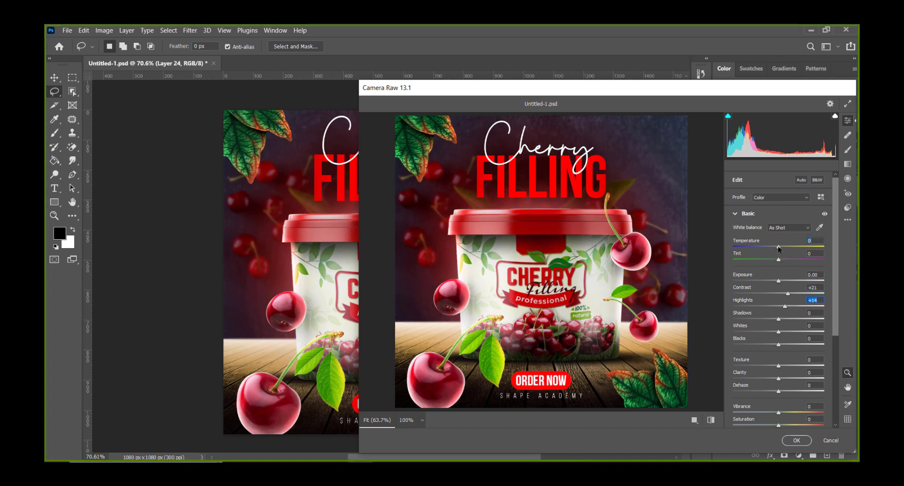
left_click_drag(778, 247, 781, 249)
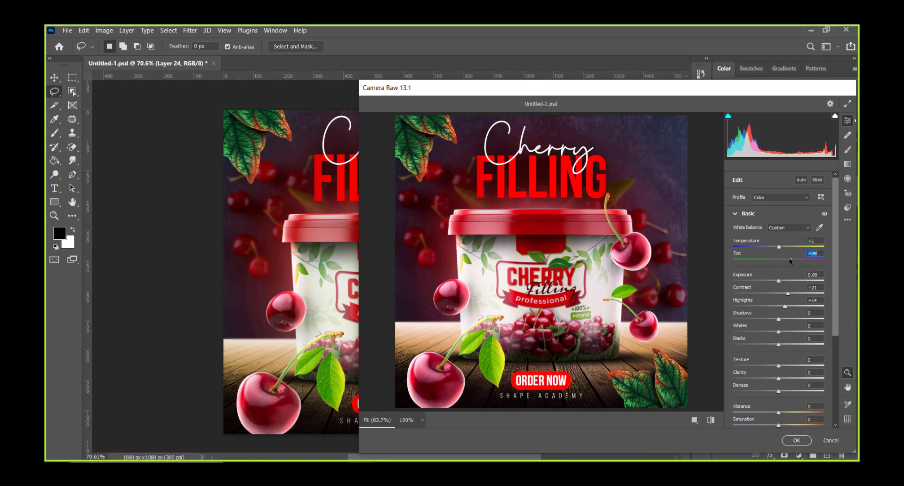
mouse_move(772, 262)
left_mouse_down()
mouse_move(787, 264)
mouse_move(782, 250)
left_mouse_up()
Lower Whites to -31 and Blacks to -7, and ease Clarity to +7
left_click_drag(793, 333, 765, 332)
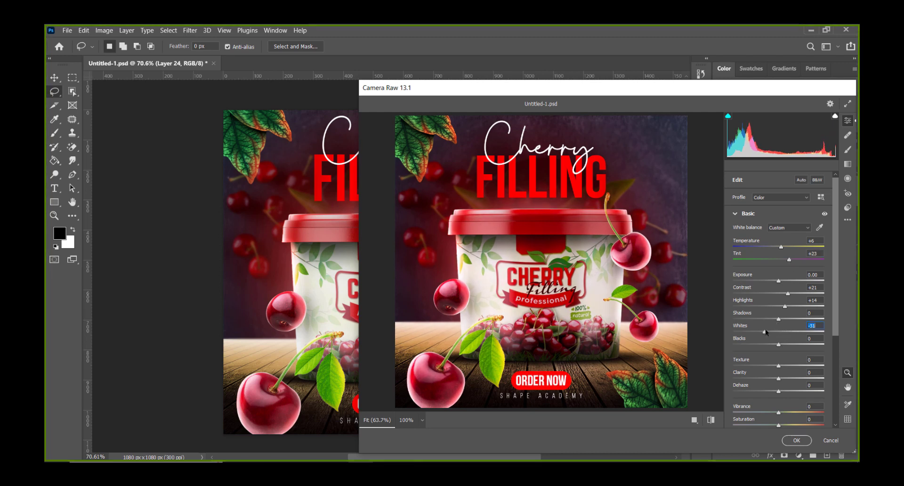
mouse_move(761, 346)
left_mouse_down()
mouse_move(795, 345)
mouse_move(777, 345)
mouse_move(762, 319)
mouse_move(787, 306)
left_mouse_up()
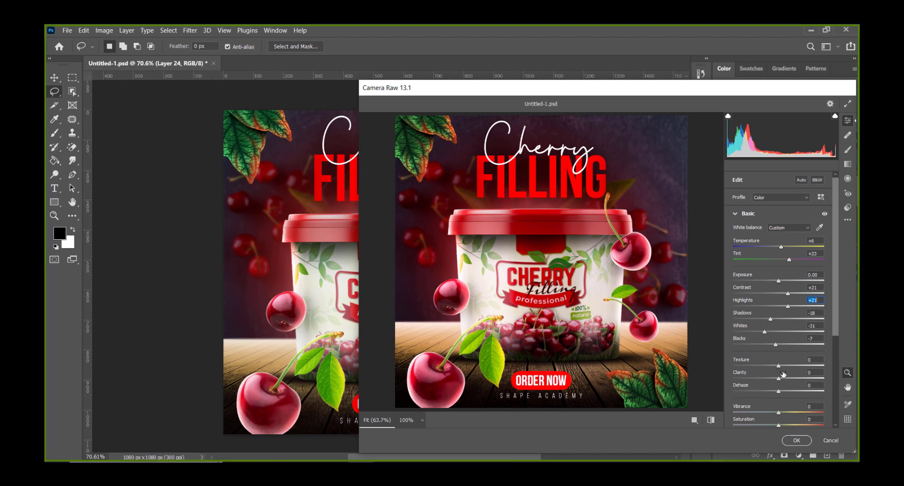
scroll(781, 344, "down", 1)
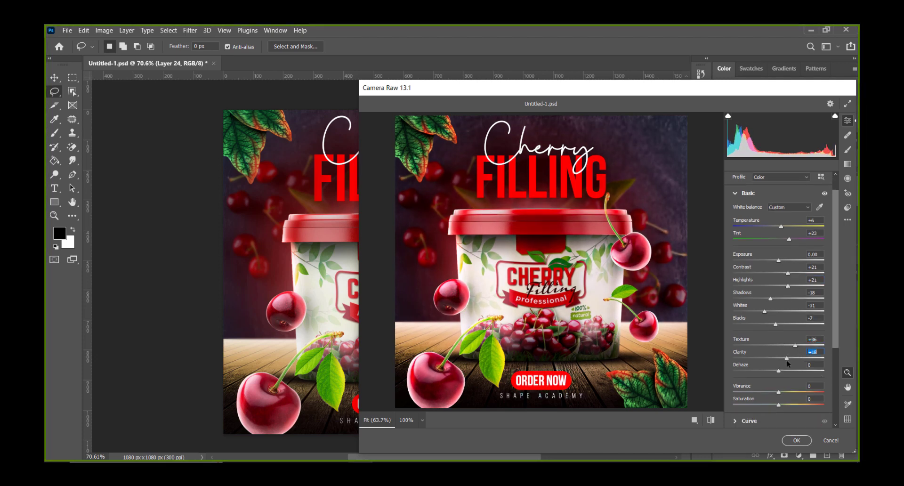
left_click_drag(787, 362, 784, 362)
scroll(790, 355, "down", 1)
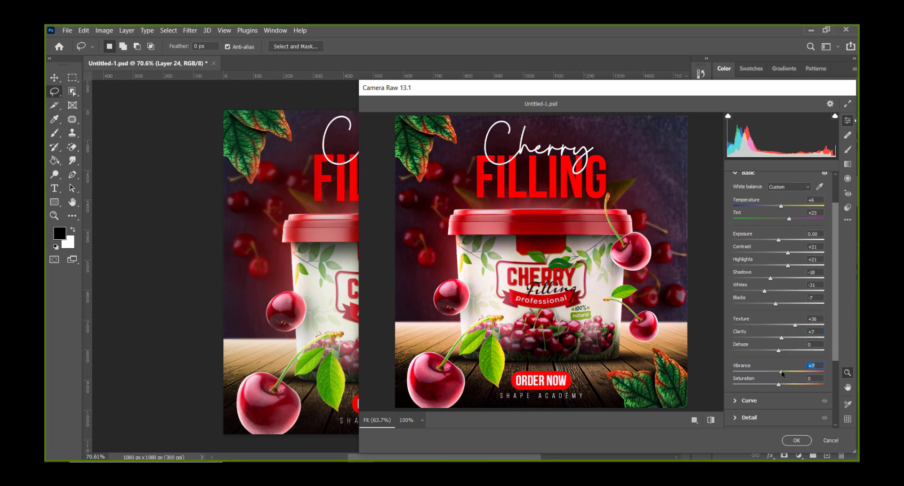
scroll(779, 371, "down", 4)
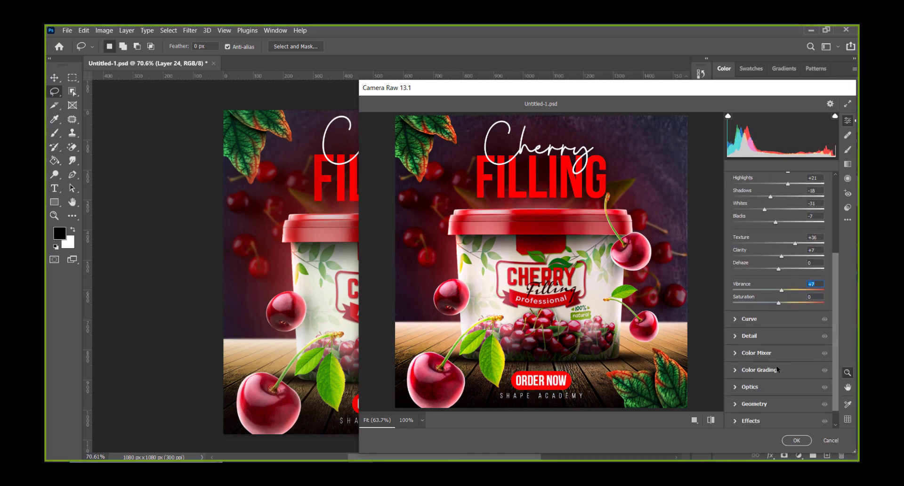
In Color Mixer, shift Reds hue to -8 and Greens hue to +27
left_click(735, 353)
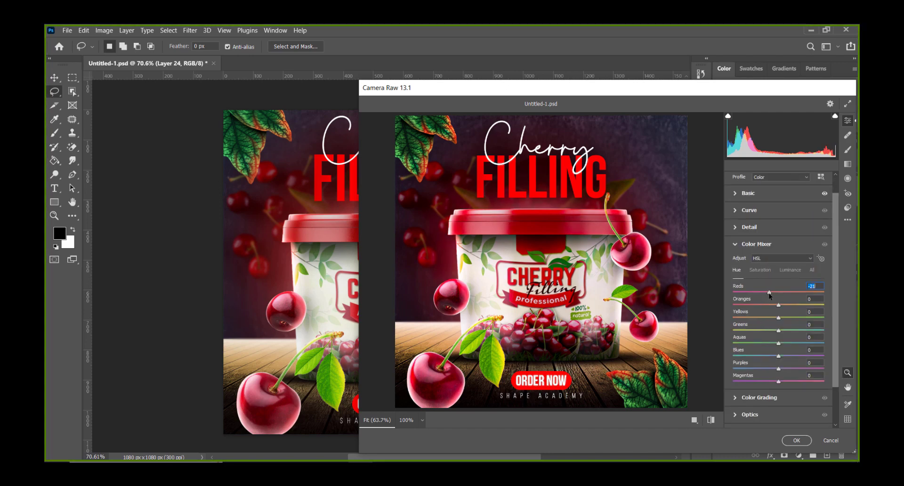
mouse_move(778, 292)
left_mouse_down()
mouse_move(790, 291)
mouse_move(756, 293)
mouse_move(778, 291)
left_mouse_up()
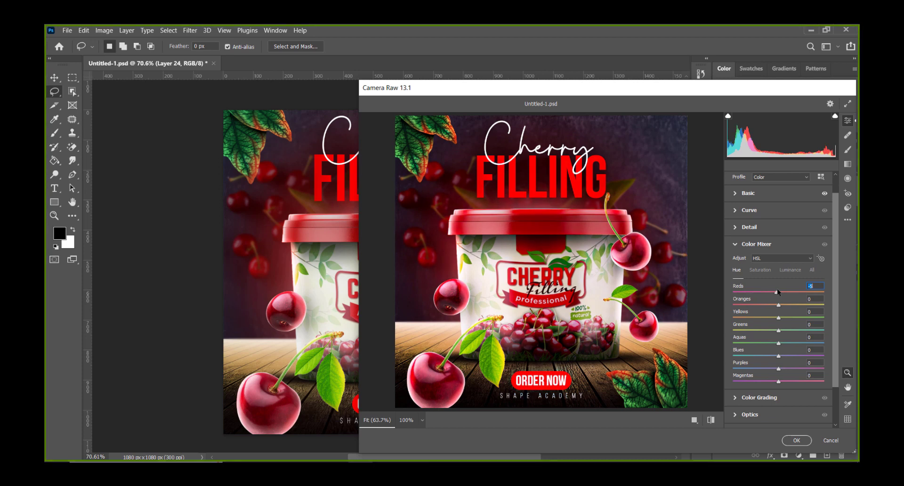
scroll(790, 360, "down", 1)
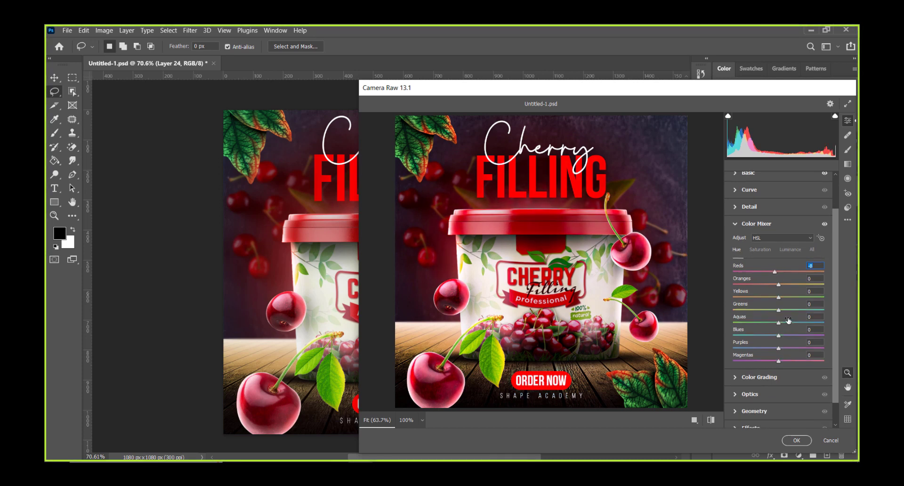
mouse_move(778, 311)
left_mouse_down()
mouse_move(717, 312)
mouse_move(815, 317)
mouse_move(789, 316)
left_mouse_up()
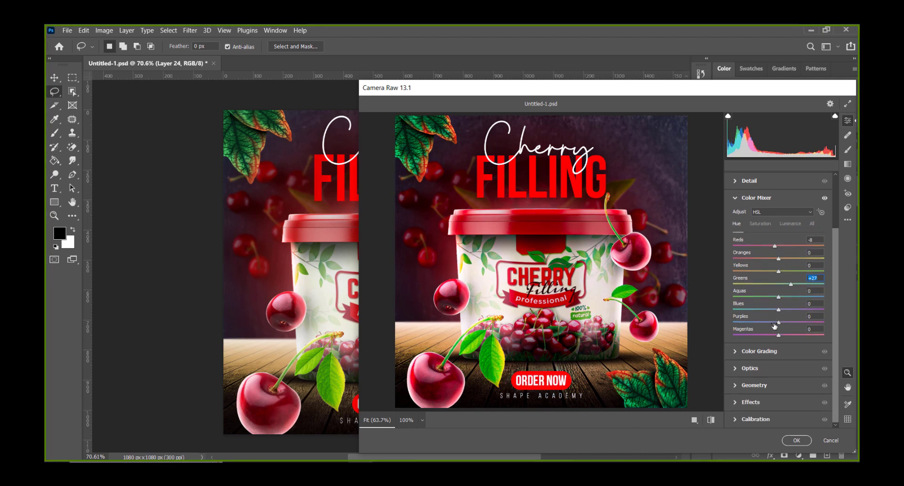
Tint midtones toward violet, shadows slightly, and highlights toward magenta with Color Grading wheels
left_click(759, 350)
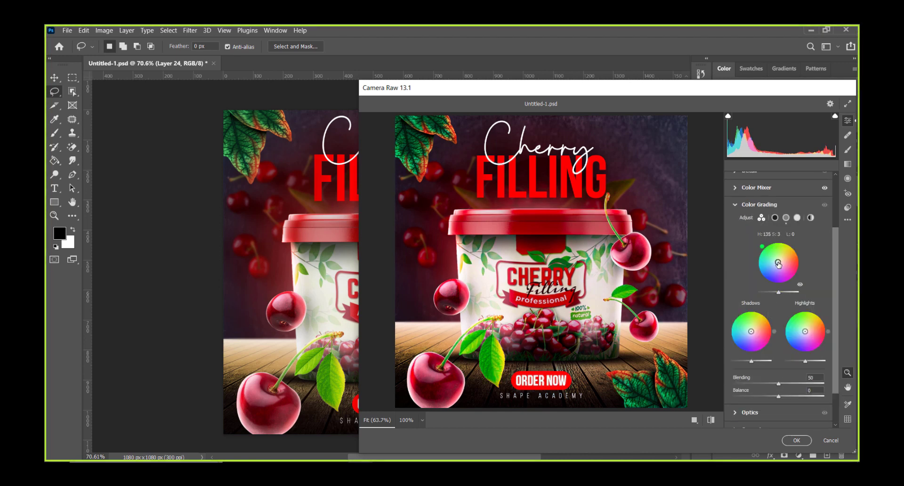
left_click_drag(773, 264, 778, 266)
left_click_drag(748, 333, 752, 333)
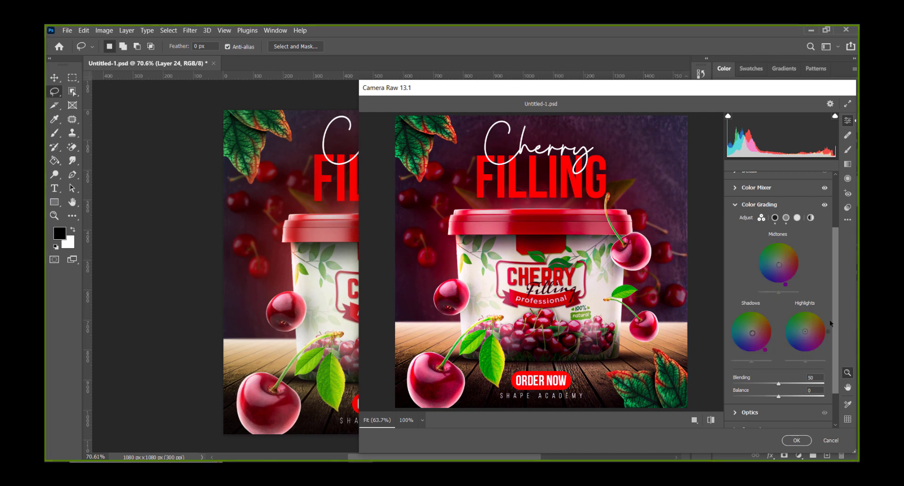
left_click_drag(805, 333, 807, 333)
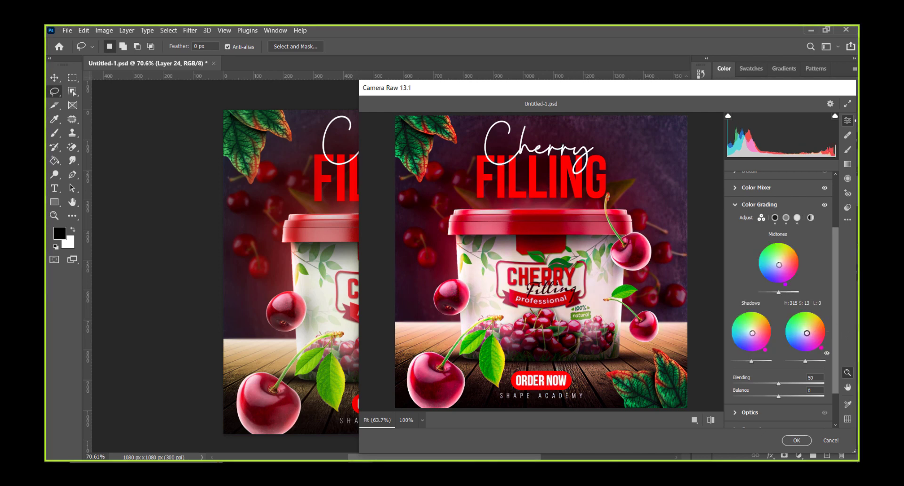
scroll(795, 396, "down", 2)
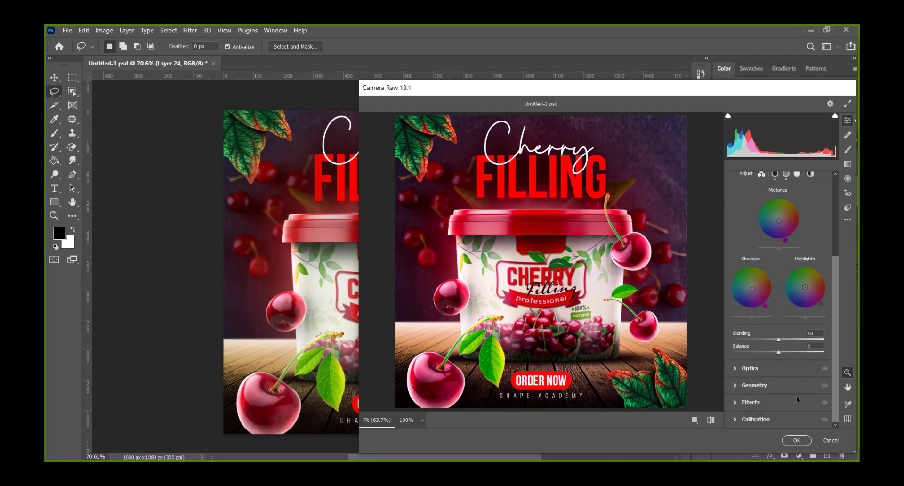
Apply the Camera Raw edits and set Layer 24 opacity to 82%
left_click(796, 440)
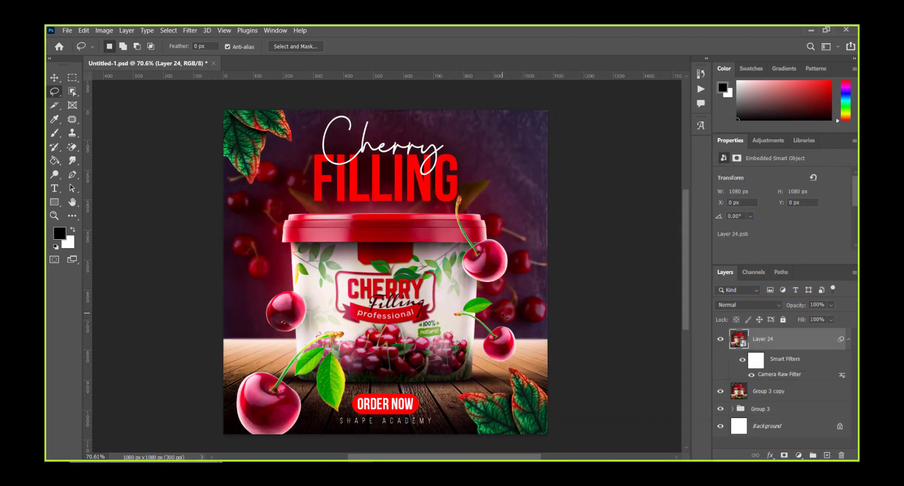
left_click(831, 304)
left_click_drag(844, 317, 832, 317)
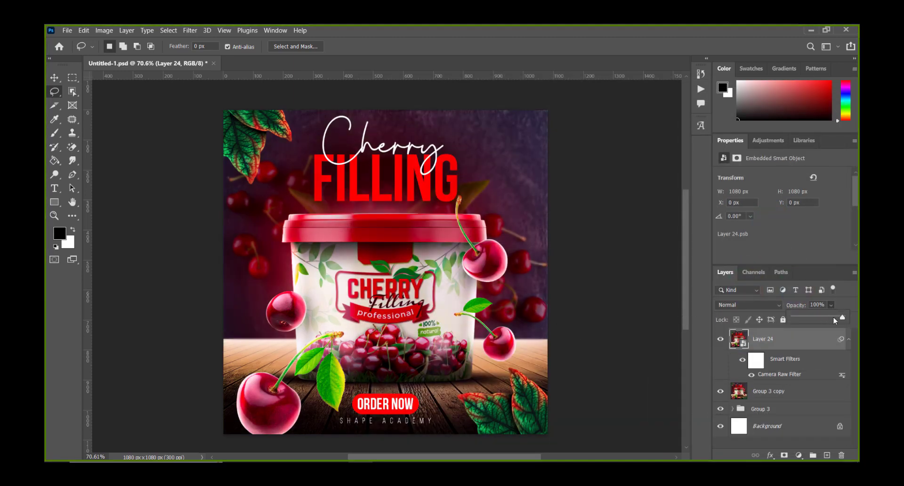